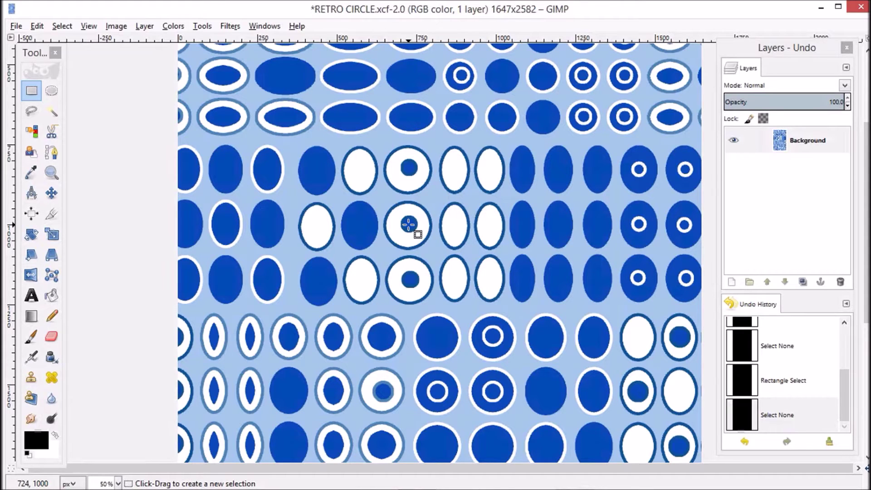
Show the Patterns dialog, place it over the image and enlarge it so all the patterns are in view
{"action": "left_click", "coordinate": [271, 28]}
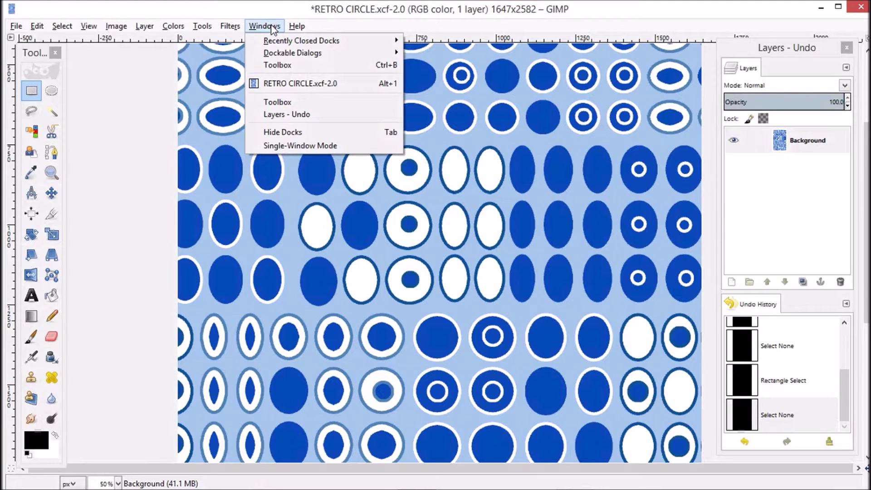
{"action": "mouse_move", "coordinate": [300, 59]}
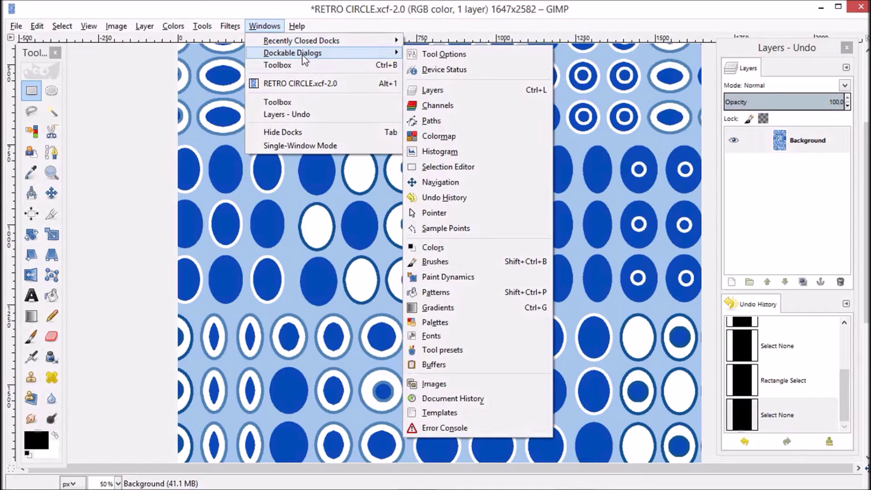
{"action": "left_click", "coordinate": [454, 292]}
{"action": "left_click_drag", "start_coordinate": [452, 199], "coordinate": [520, 103]}
{"action": "left_click_drag", "start_coordinate": [589, 315], "coordinate": [677, 376]}
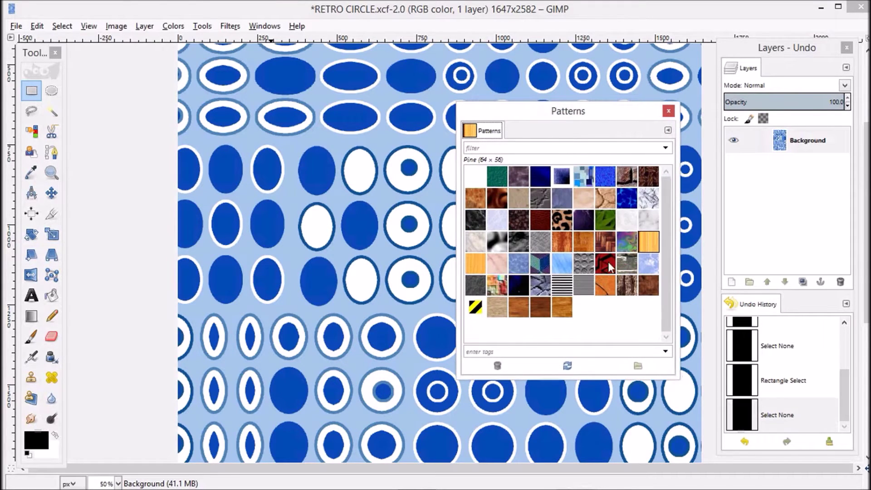
Display the patterns as a list with Enormous previews, starting from the Clipboard entry, and move the Patterns dialog clear of the image
{"action": "left_click", "coordinate": [668, 131]}
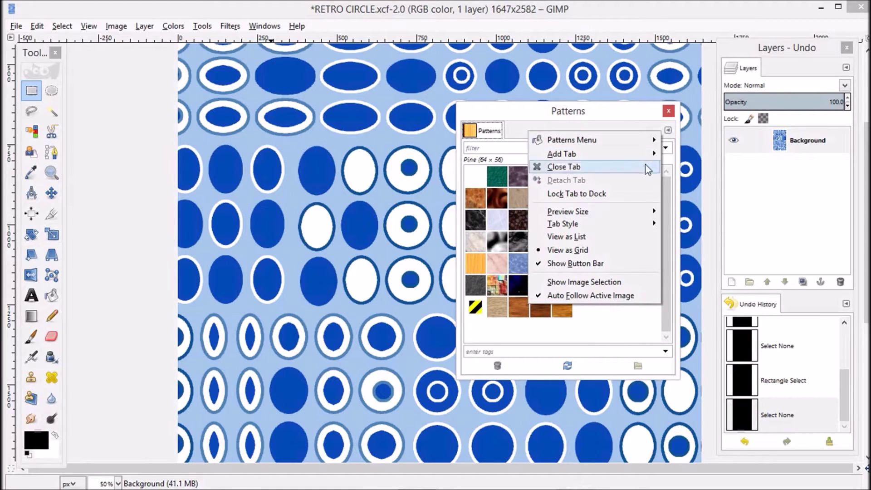
{"action": "left_click", "coordinate": [564, 237]}
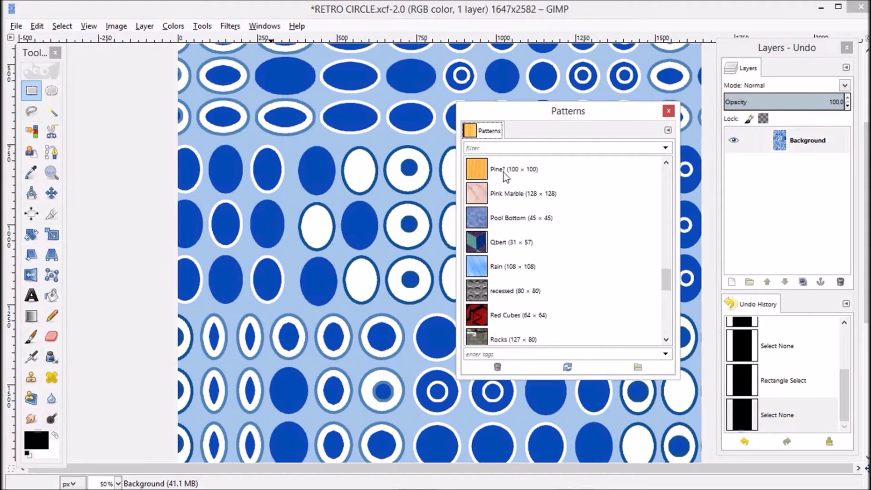
{"action": "left_click", "coordinate": [667, 131]}
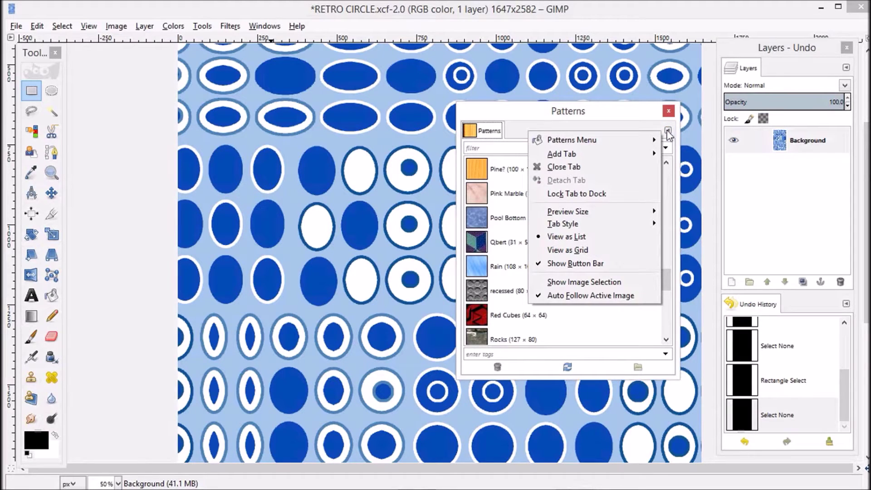
{"action": "mouse_move", "coordinate": [617, 217]}
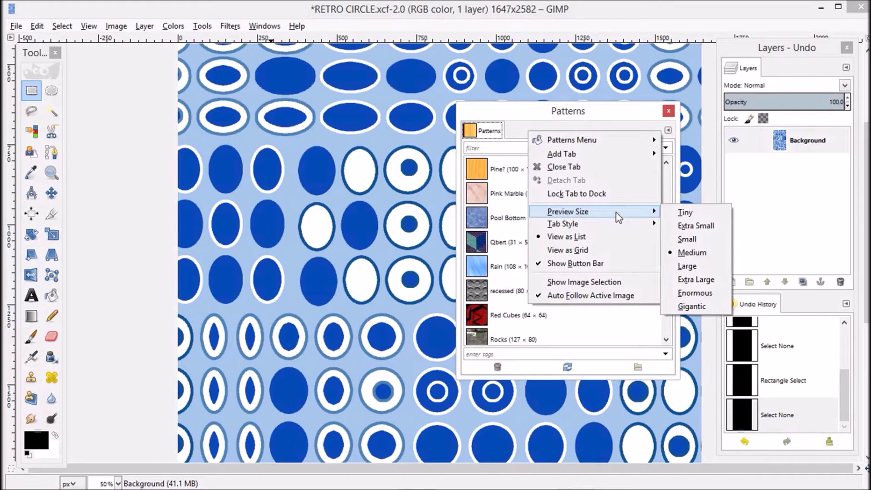
{"action": "left_click", "coordinate": [693, 293]}
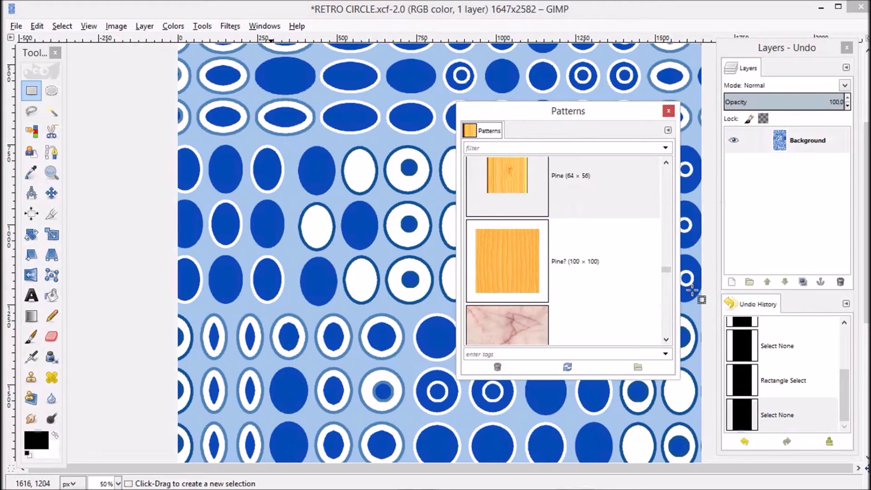
{"action": "left_click_drag", "start_coordinate": [666, 271], "coordinate": [669, 162]}
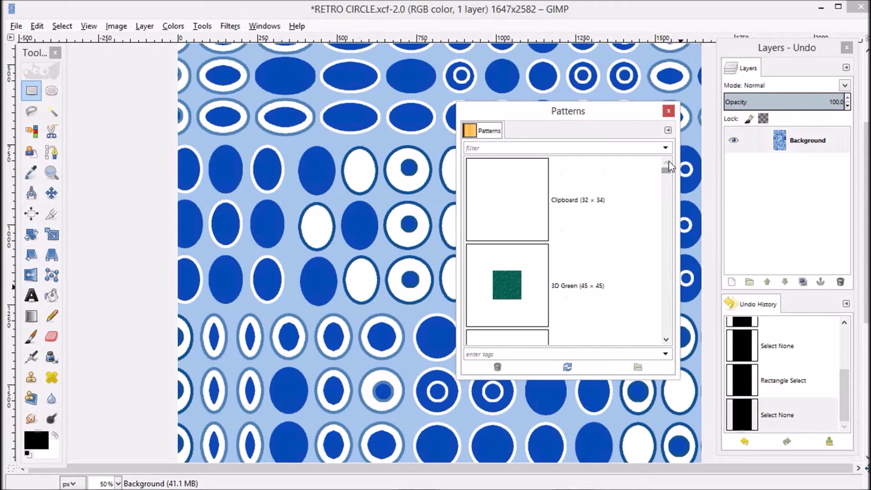
{"action": "left_click_drag", "start_coordinate": [521, 107], "coordinate": [700, 146]}
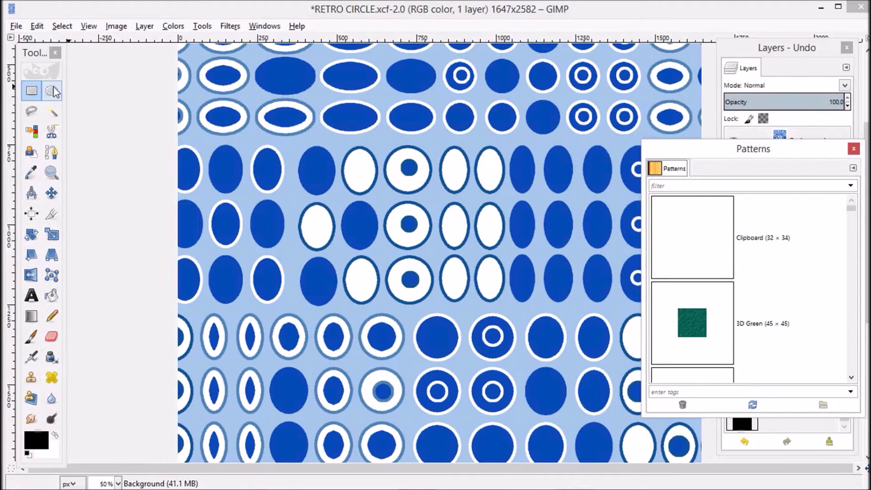
Turn off Feather edges in the Rectangle Select tool's options, then close the options window
{"action": "double_click", "coordinate": [31, 90]}
{"action": "left_click_drag", "start_coordinate": [34, 7], "coordinate": [263, 142]}
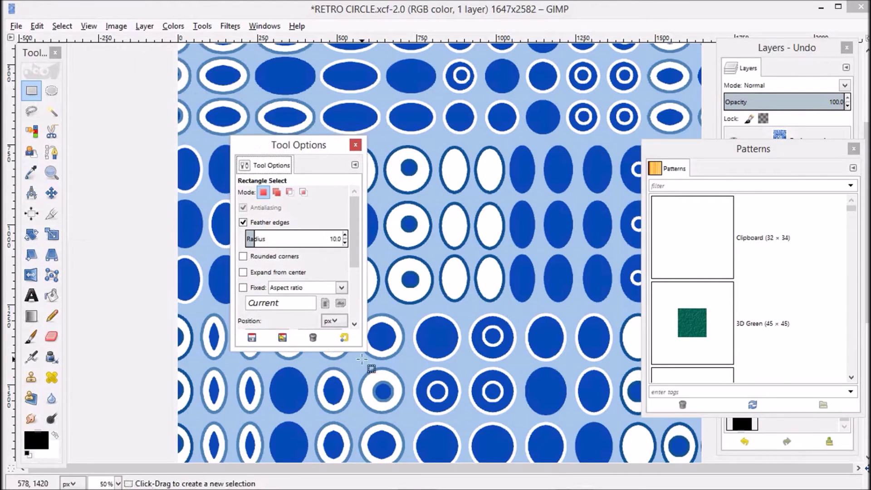
{"action": "left_click_drag", "start_coordinate": [362, 350], "coordinate": [412, 446]}
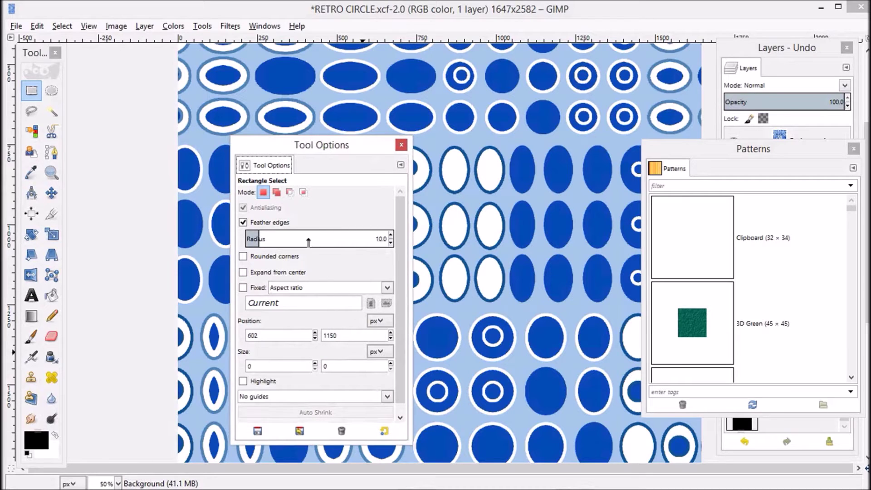
{"action": "mouse_move", "coordinate": [400, 247]}
{"action": "left_mouse_down"}
{"action": "mouse_move", "coordinate": [402, 277]}
{"action": "mouse_move", "coordinate": [400, 247]}
{"action": "left_mouse_up"}
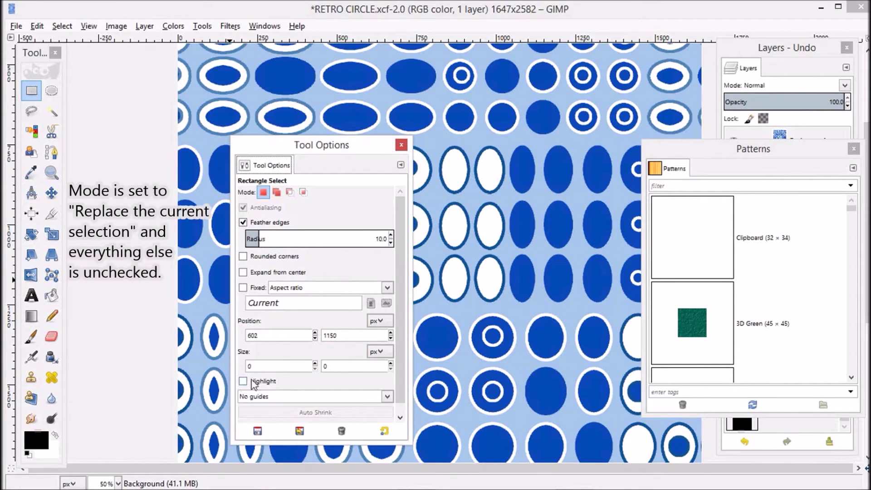
{"action": "left_click", "coordinate": [243, 223]}
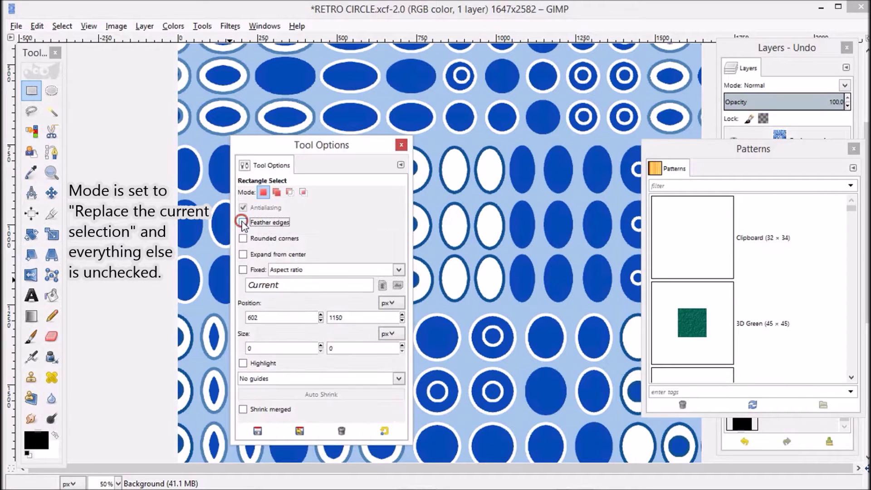
{"action": "left_click", "coordinate": [400, 145]}
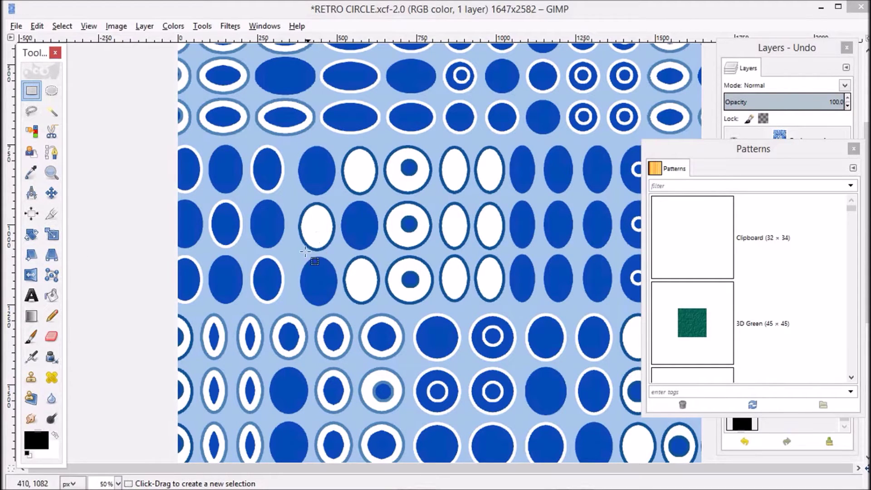
Copy a rectangular area of about 160 × 180 px around the solid blue oval below the white one, then clear the selection
{"action": "left_click_drag", "start_coordinate": [291, 253], "coordinate": [342, 310]}
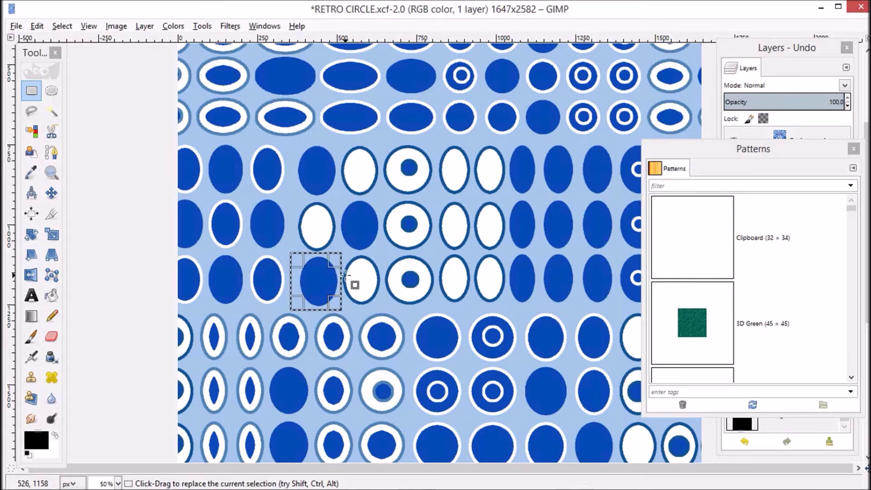
{"action": "left_click", "coordinate": [38, 26]}
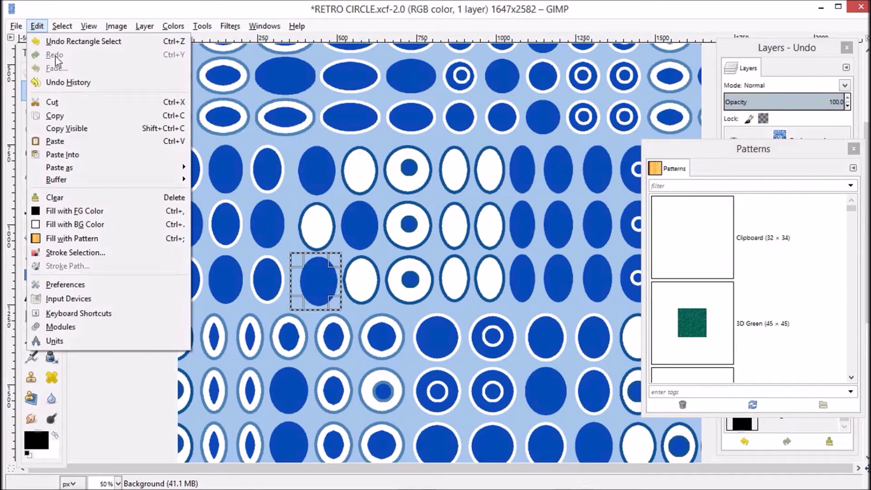
{"action": "left_click", "coordinate": [55, 116]}
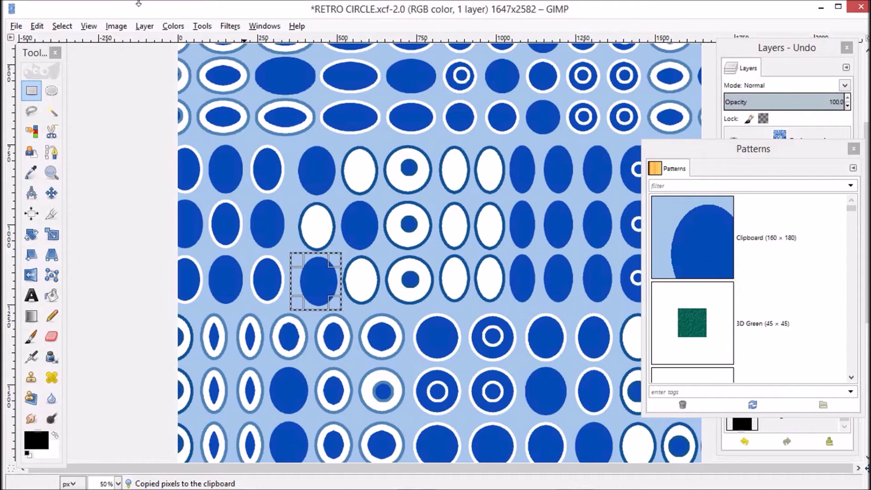
{"action": "left_click", "coordinate": [62, 26]}
{"action": "left_click", "coordinate": [78, 55]}
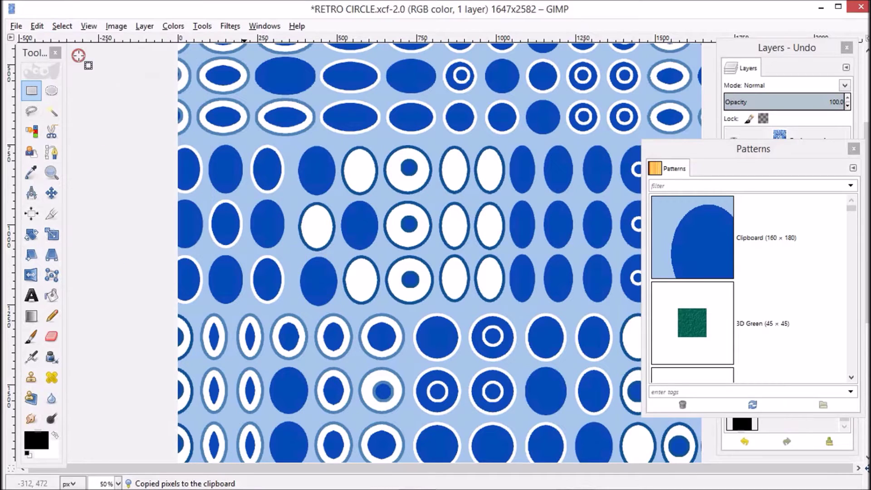
Fill the whole image with the Clipboard pattern made from the copied oval
{"action": "left_click", "coordinate": [696, 233]}
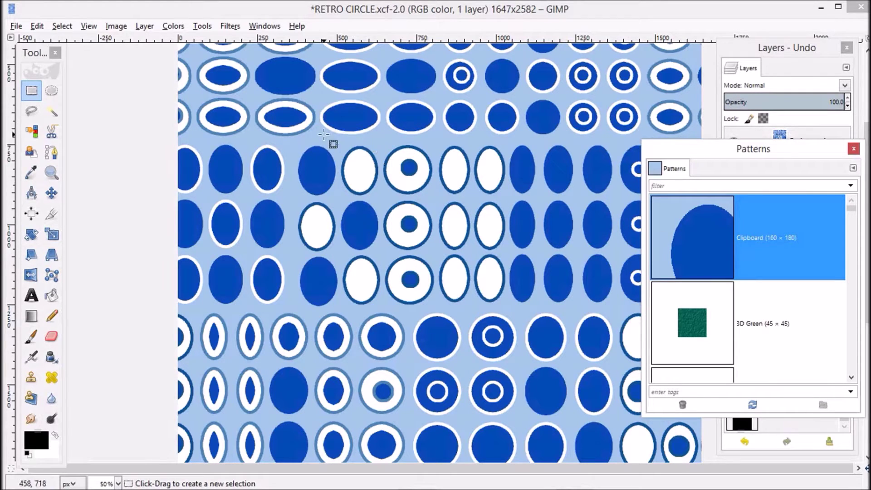
{"action": "left_click", "coordinate": [38, 26]}
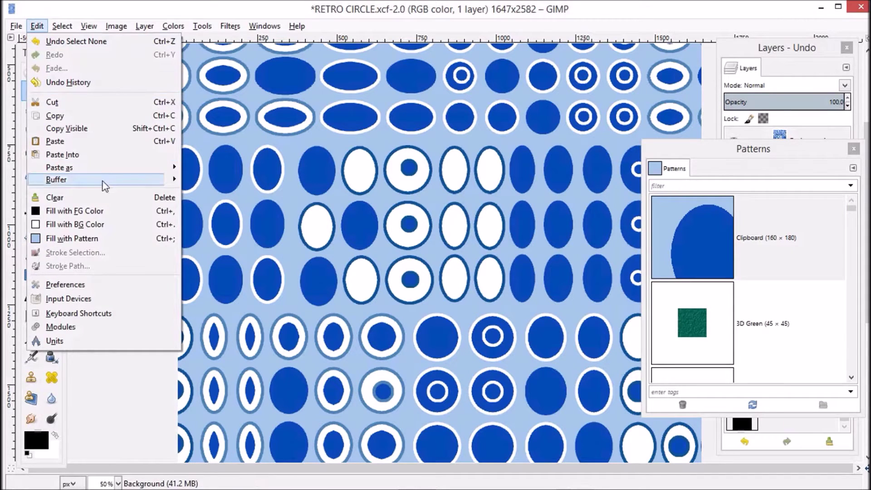
{"action": "left_click", "coordinate": [100, 237]}
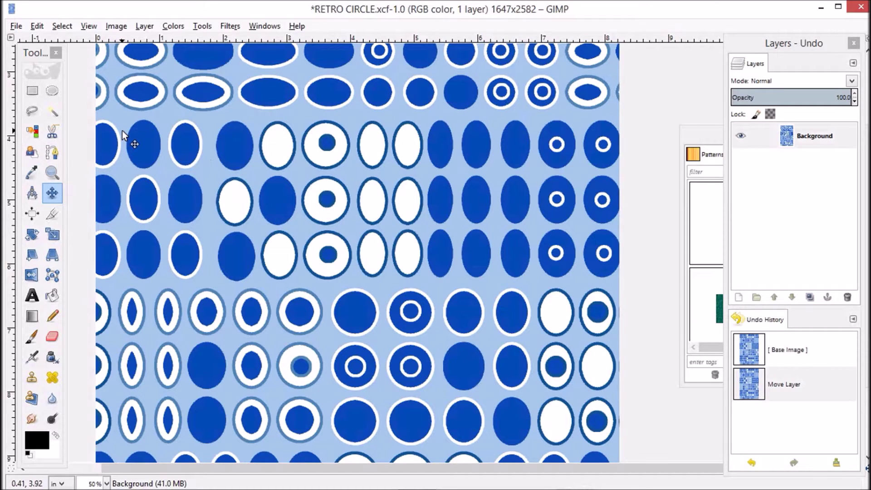
Copy a rectangular block of about 7.2 by 2.7 in around the three rows of upright ovals, then clear the selection
{"action": "left_click", "coordinate": [32, 92]}
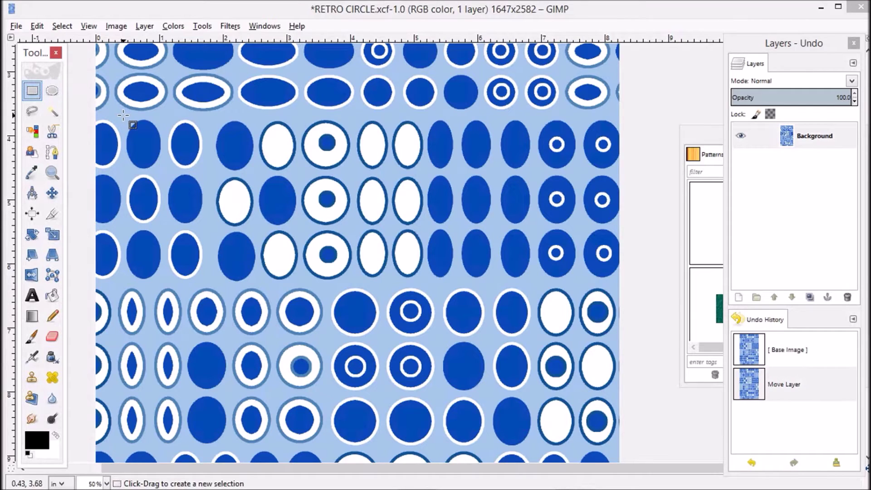
{"action": "left_click_drag", "start_coordinate": [123, 114], "coordinate": [581, 285]}
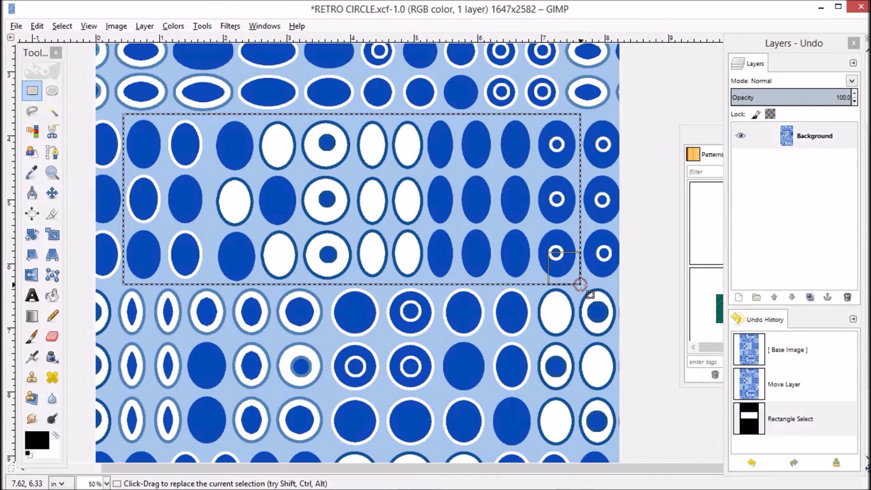
{"action": "left_click_drag", "start_coordinate": [170, 114], "coordinate": [533, 146]}
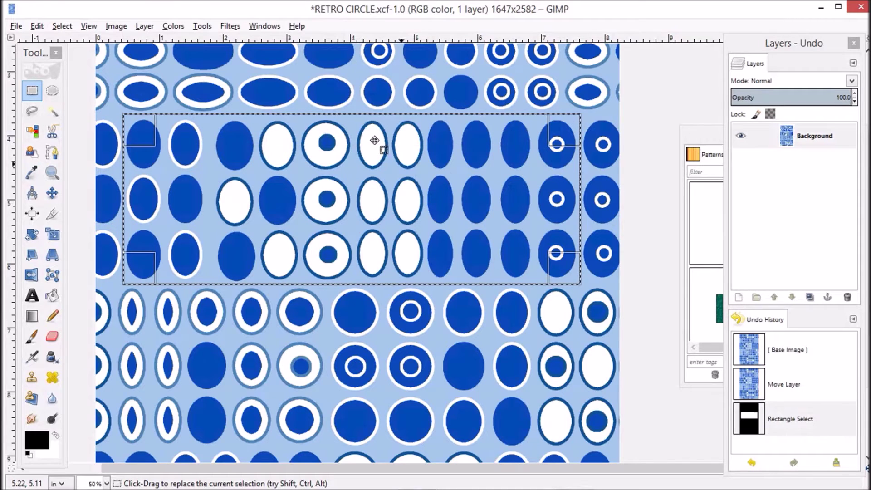
{"action": "left_click", "coordinate": [37, 27]}
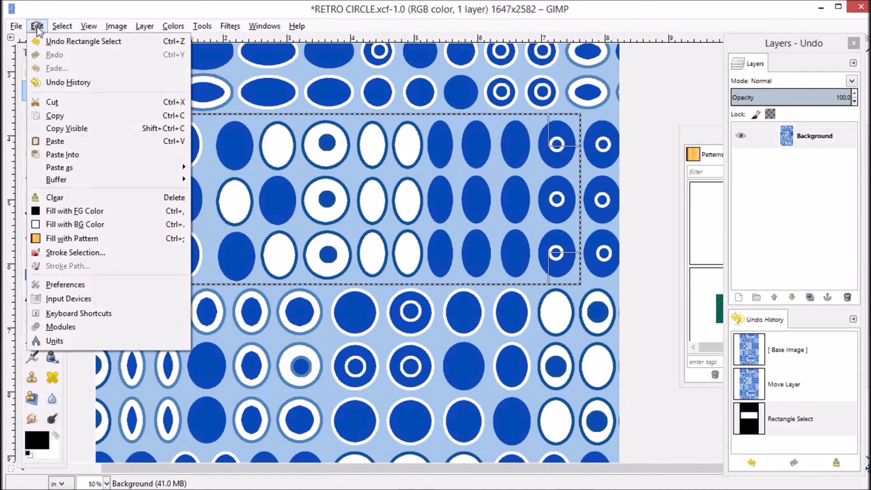
{"action": "left_click", "coordinate": [57, 116]}
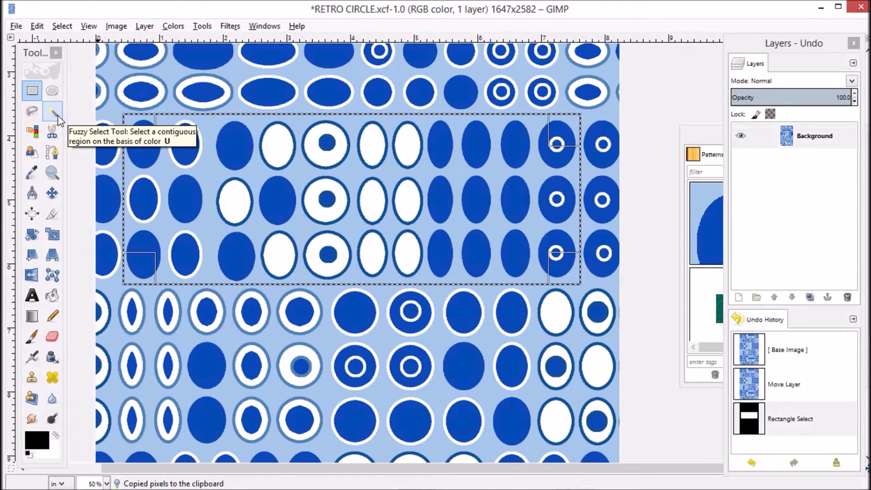
{"action": "left_click", "coordinate": [64, 26]}
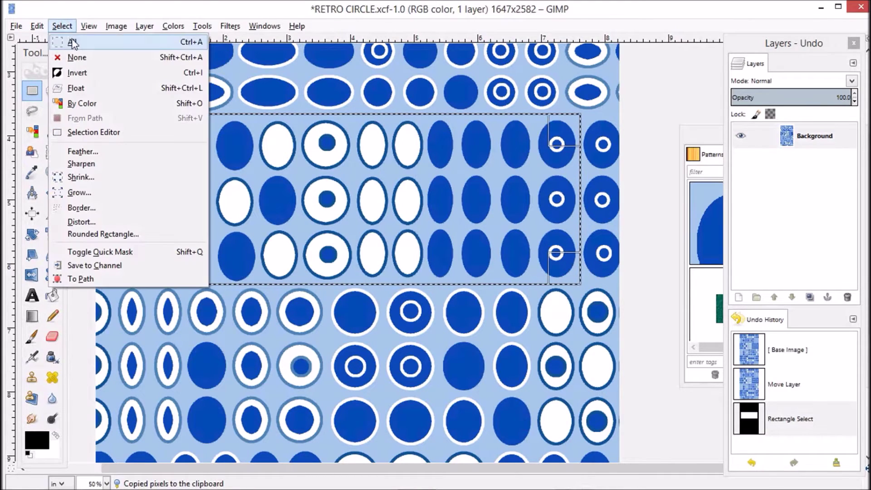
{"action": "left_click", "coordinate": [78, 59]}
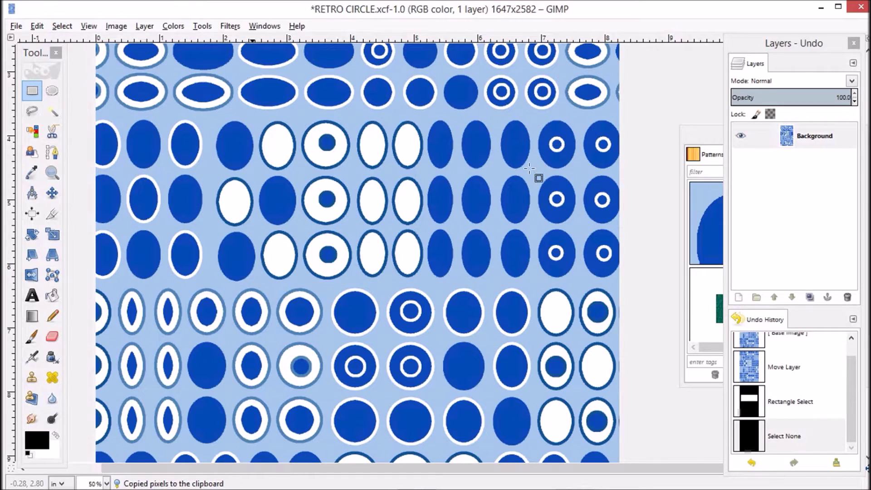
Fill the whole image with the Clipboard pattern made from the copied block of ovals
{"action": "left_click", "coordinate": [703, 142]}
{"action": "left_click", "coordinate": [854, 194]}
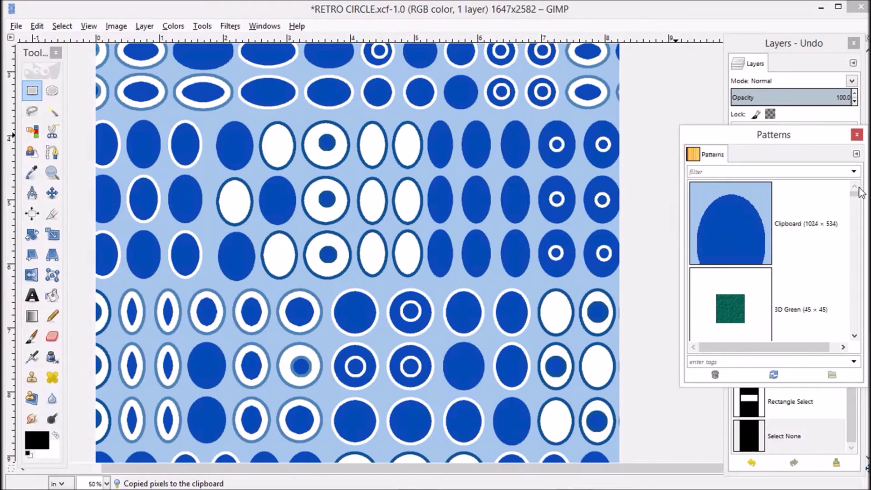
{"action": "left_click", "coordinate": [738, 223]}
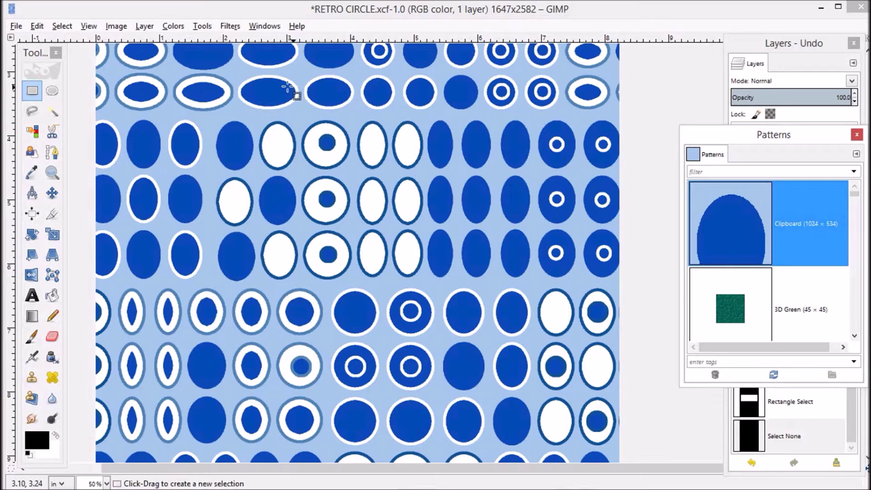
{"action": "left_click", "coordinate": [38, 26]}
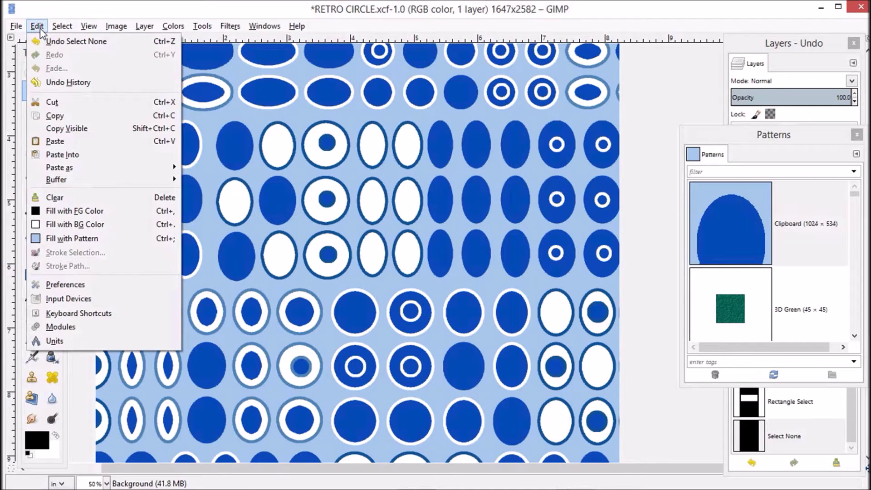
{"action": "left_click", "coordinate": [92, 239]}
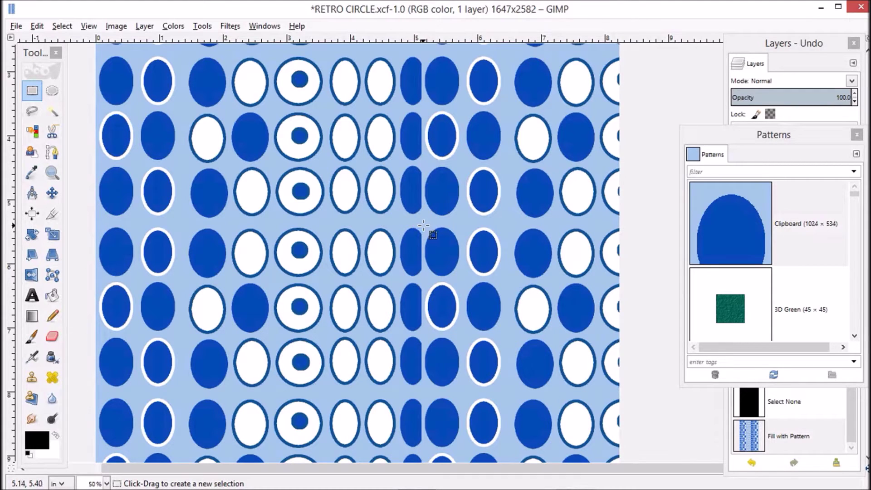
Undo the last pattern fill
{"action": "left_click", "coordinate": [37, 26]}
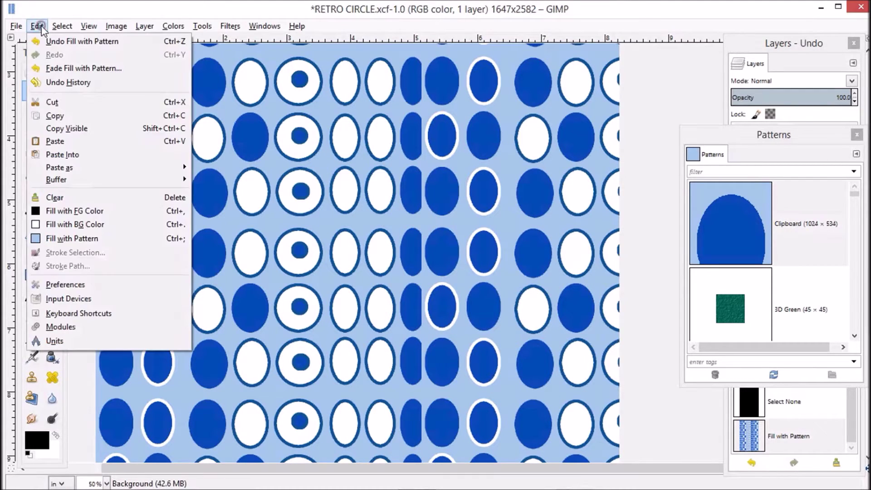
{"action": "left_click", "coordinate": [50, 41]}
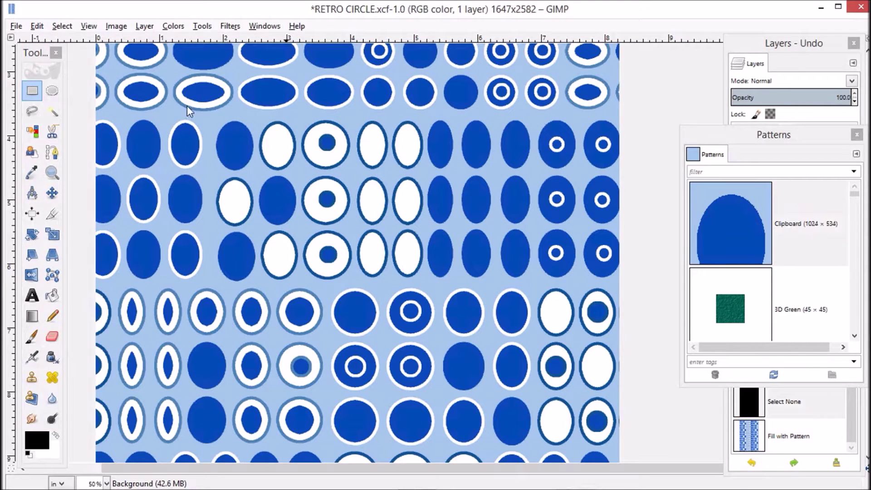
Revert the undo history to the Rectangle Select state and copy the selected block of upright ovals
{"action": "left_click", "coordinate": [853, 419]}
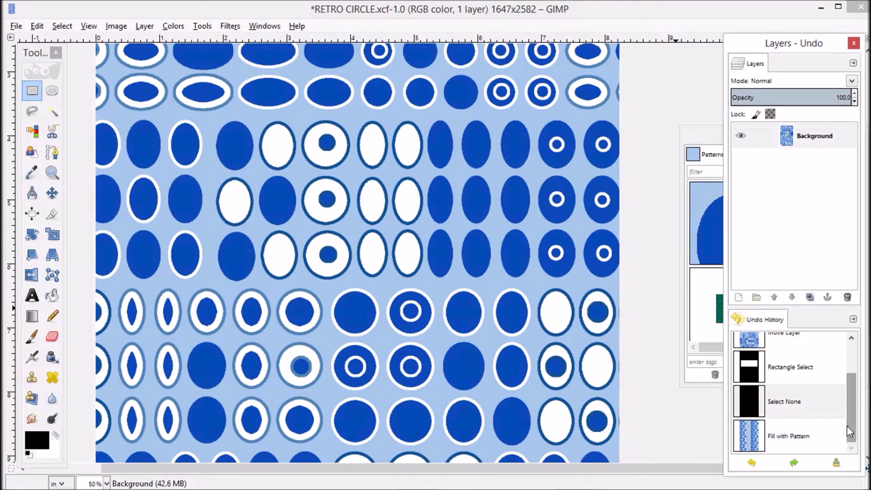
{"action": "left_click", "coordinate": [801, 372]}
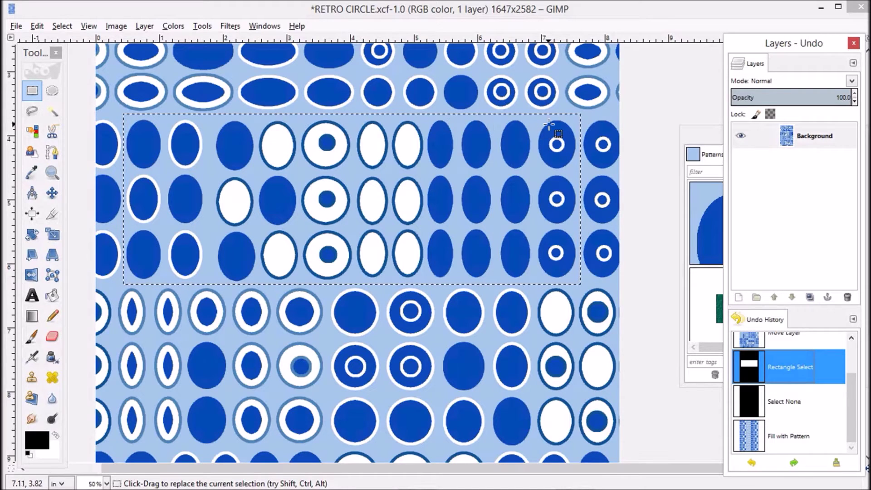
{"action": "left_click", "coordinate": [37, 26]}
{"action": "left_click", "coordinate": [63, 117]}
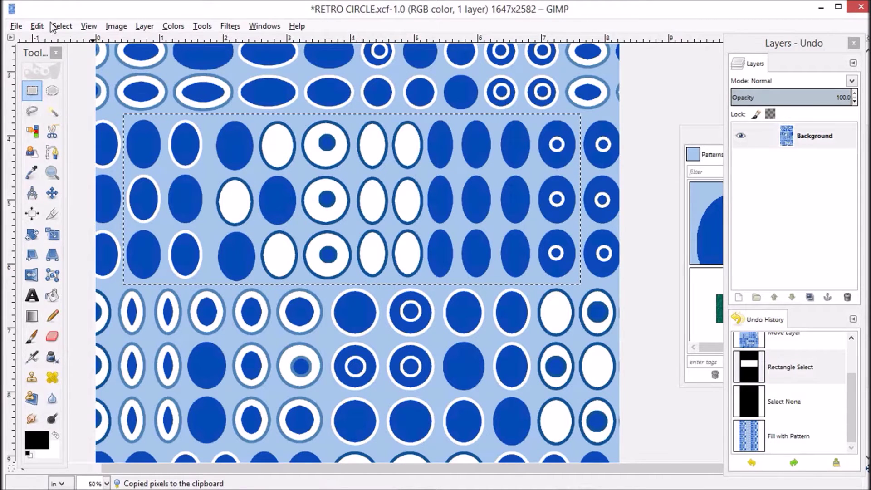
Save the copied block as a new pattern named "1 dot" with the file name mypattern
{"action": "left_click", "coordinate": [39, 27]}
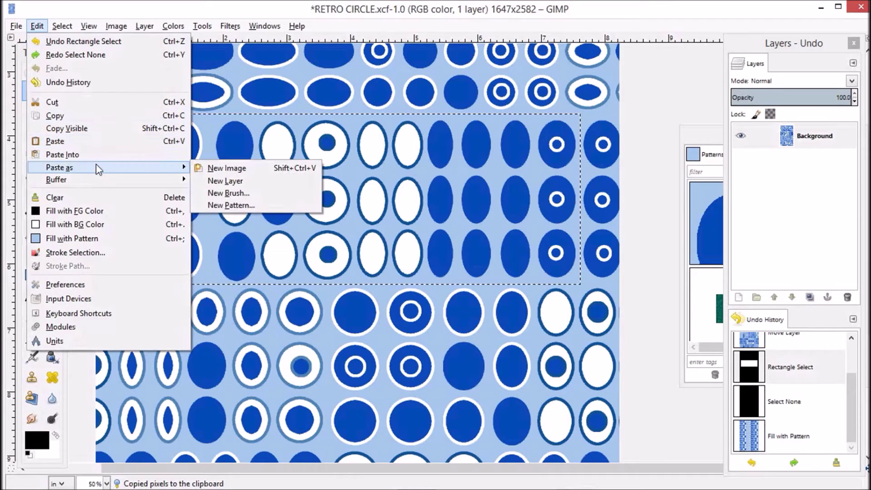
{"action": "left_click", "coordinate": [241, 208]}
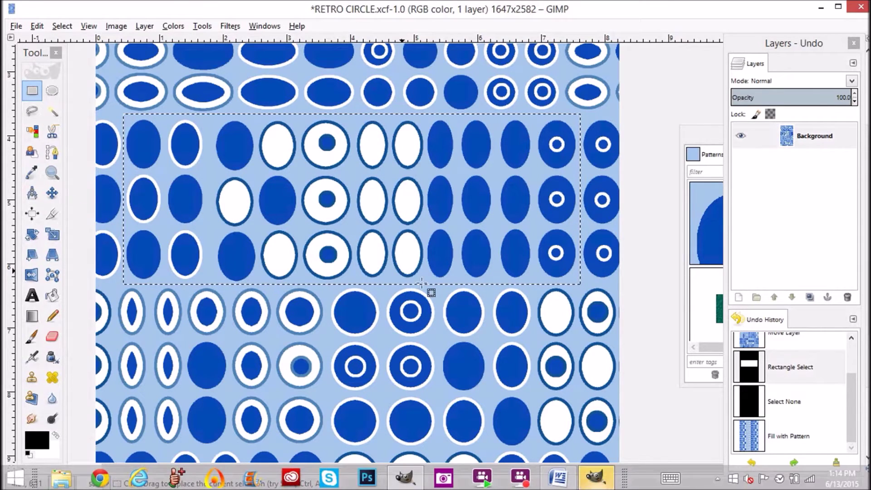
{"action": "left_click", "coordinate": [603, 483]}
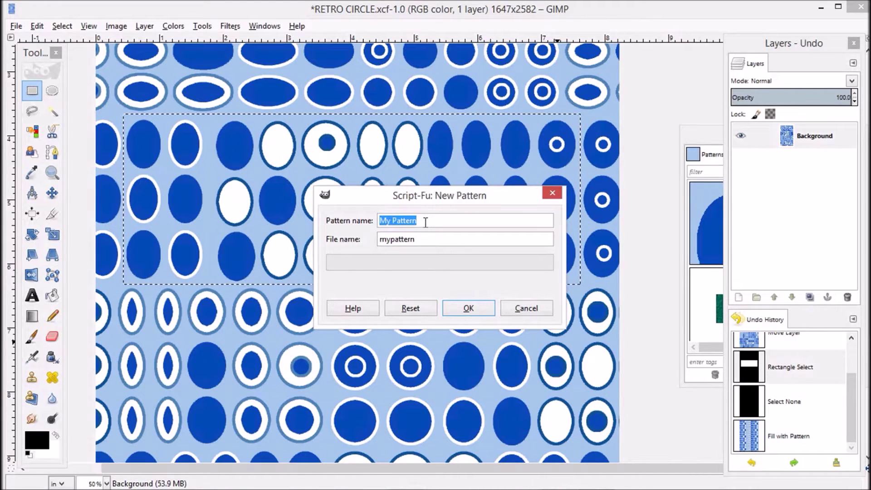
{"action": "type", "text": "1 dot"}
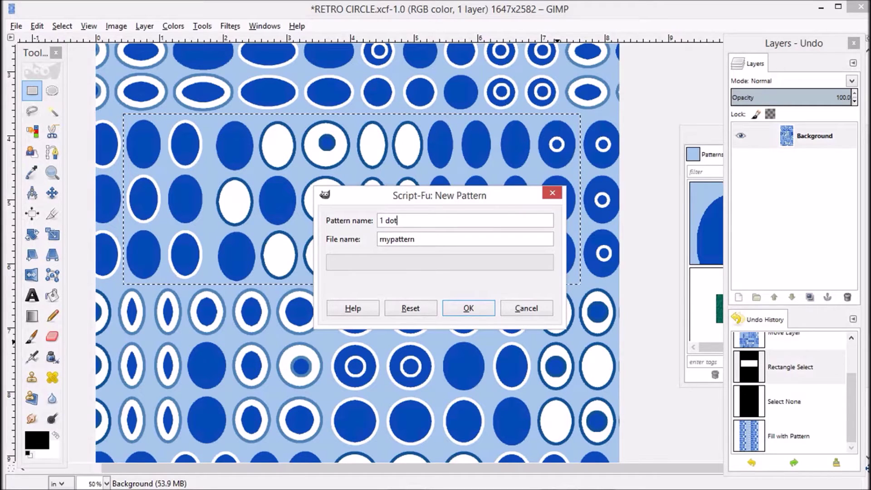
{"action": "left_click", "coordinate": [486, 307]}
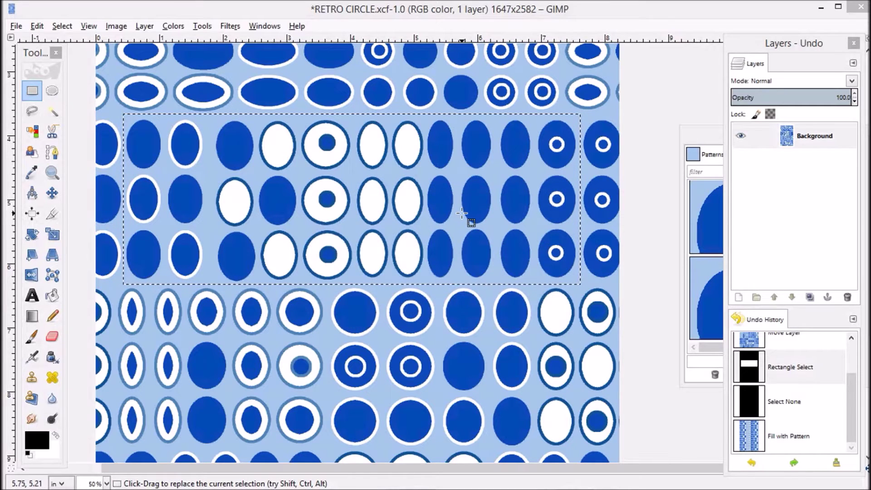
Clear the selection and fill the whole image with the "1 dot" pattern
{"action": "left_click", "coordinate": [695, 134]}
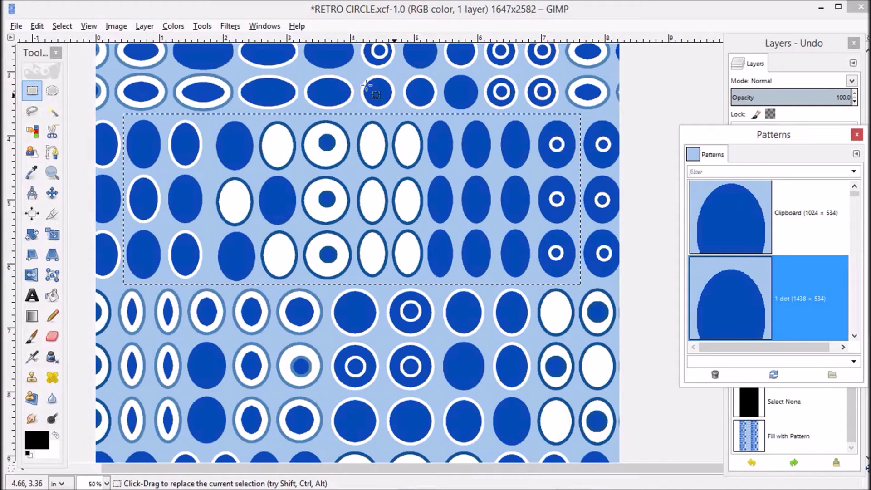
{"action": "left_click", "coordinate": [62, 26]}
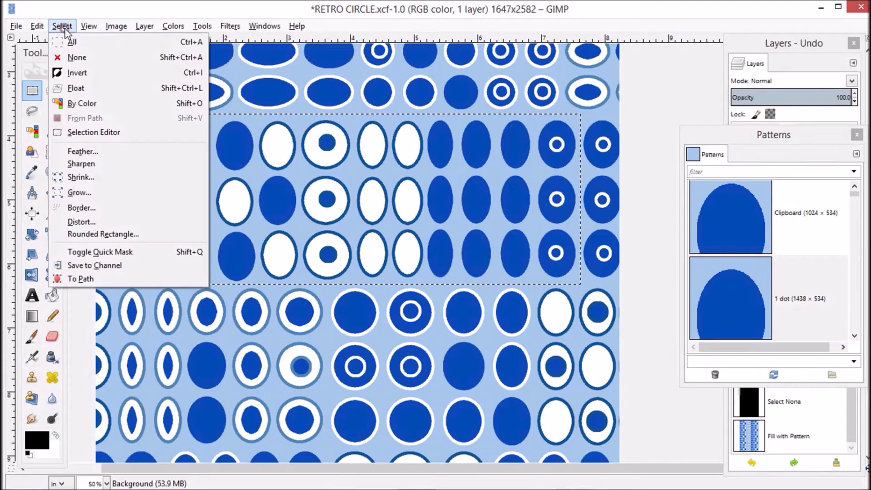
{"action": "left_click", "coordinate": [77, 54]}
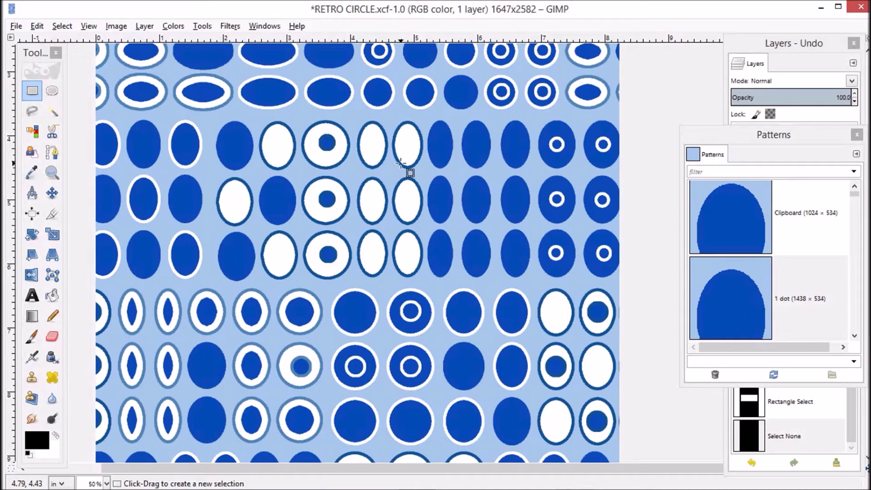
{"action": "left_click", "coordinate": [38, 27]}
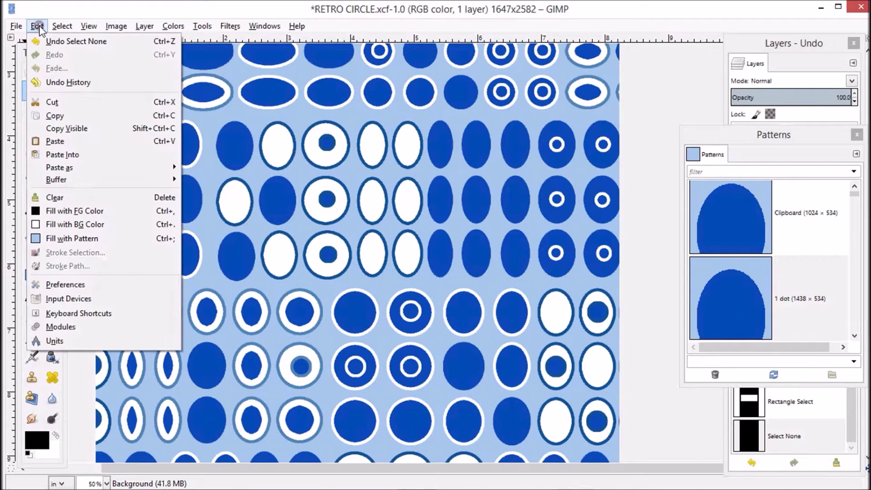
{"action": "left_click", "coordinate": [90, 239]}
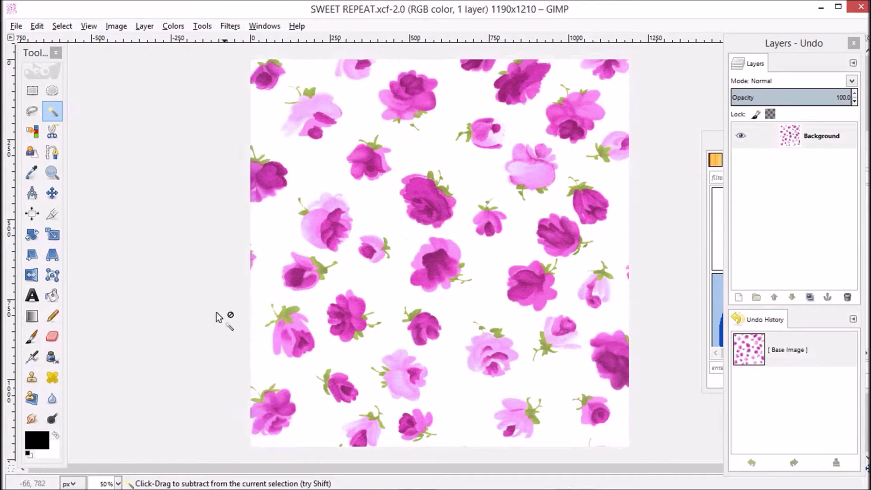
Set the rose image's display unit to inches and offset its layer by 50% in X and Y with wrap-around edges
{"action": "left_click", "coordinate": [70, 483]}
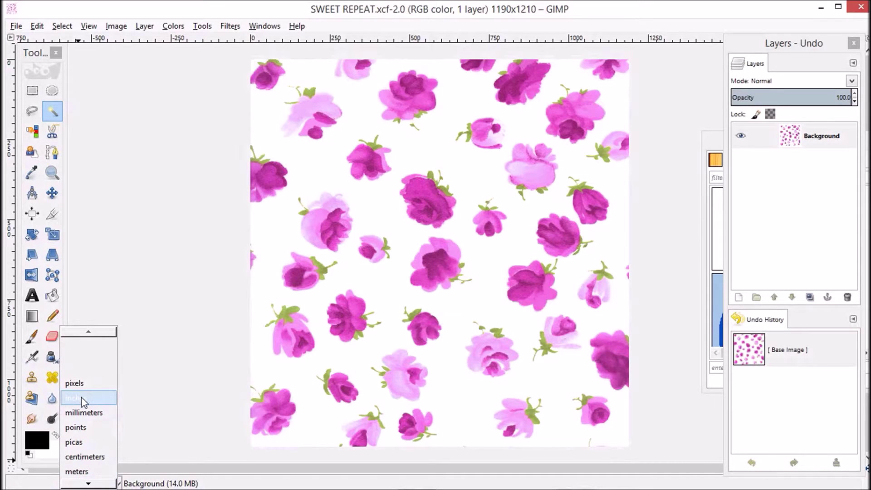
{"action": "left_click", "coordinate": [82, 398]}
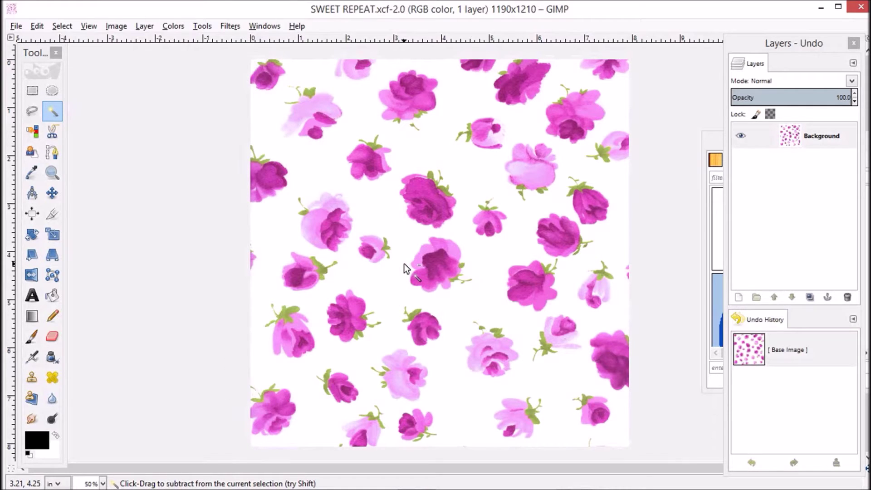
{"action": "left_click", "coordinate": [144, 26]}
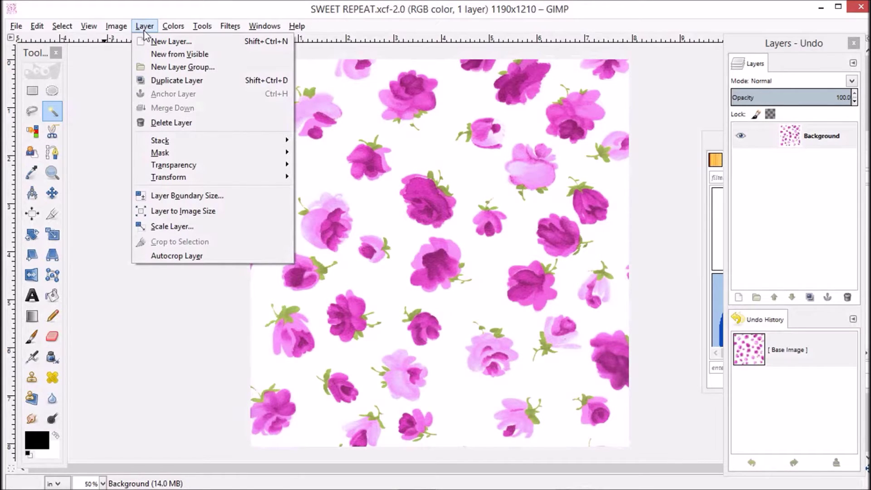
{"action": "mouse_move", "coordinate": [186, 182]}
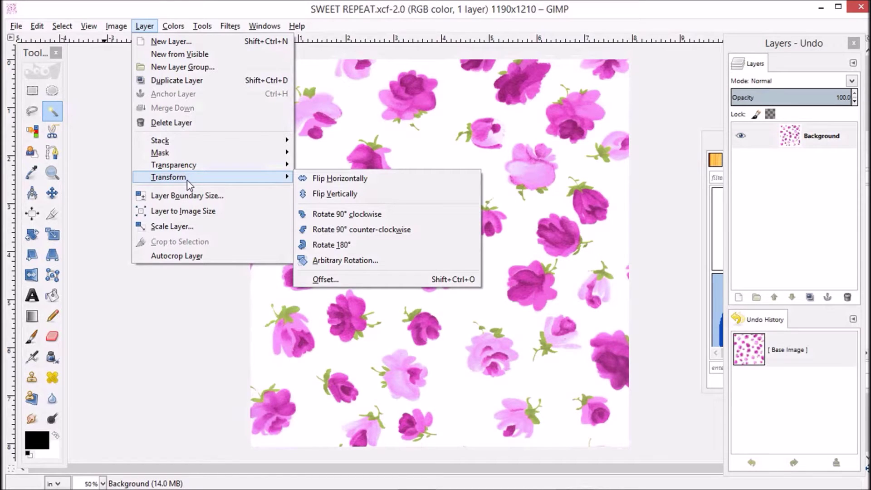
{"action": "left_click", "coordinate": [359, 282]}
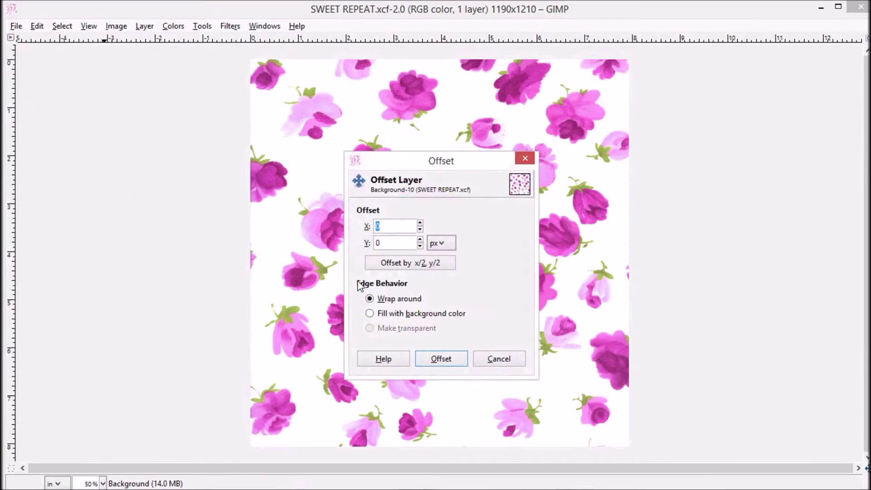
{"action": "left_click", "coordinate": [448, 248]}
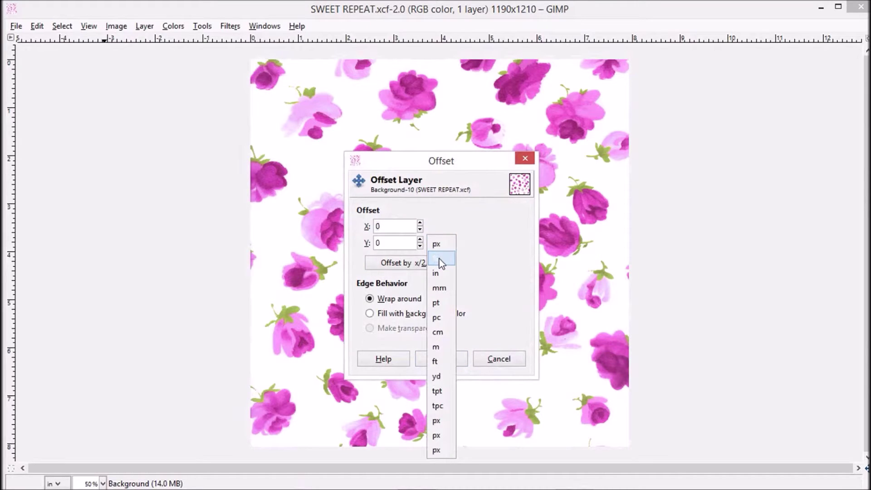
{"action": "left_click", "coordinate": [439, 262]}
{"action": "left_click_drag", "start_coordinate": [403, 227], "coordinate": [356, 226]}
{"action": "type", "text": "50"}
{"action": "left_click_drag", "start_coordinate": [399, 242], "coordinate": [365, 245]}
{"action": "type", "text": "50"}
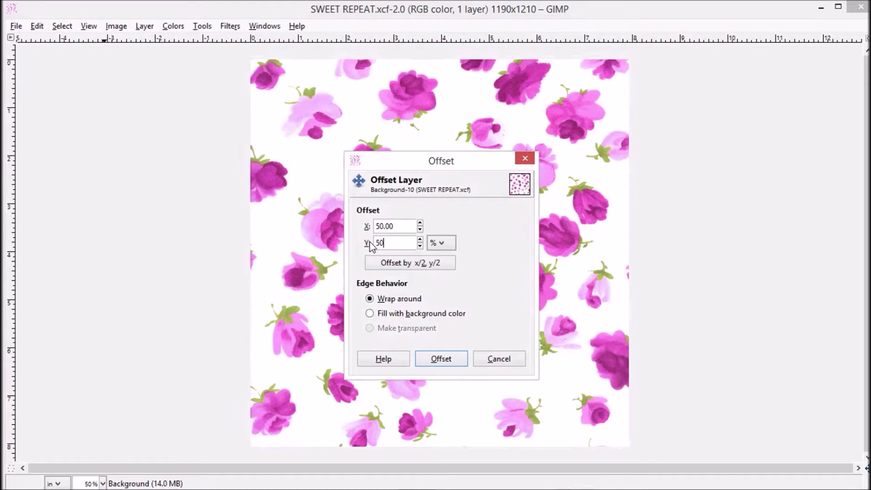
{"action": "left_click", "coordinate": [441, 359]}
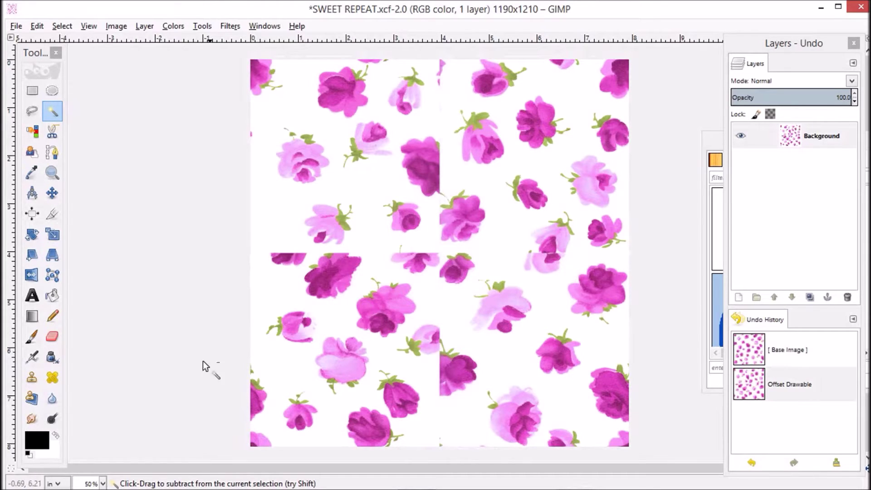
Set the background color to the off-white fdfeff sampled from the empty area between the roses
{"action": "left_click", "coordinate": [56, 451]}
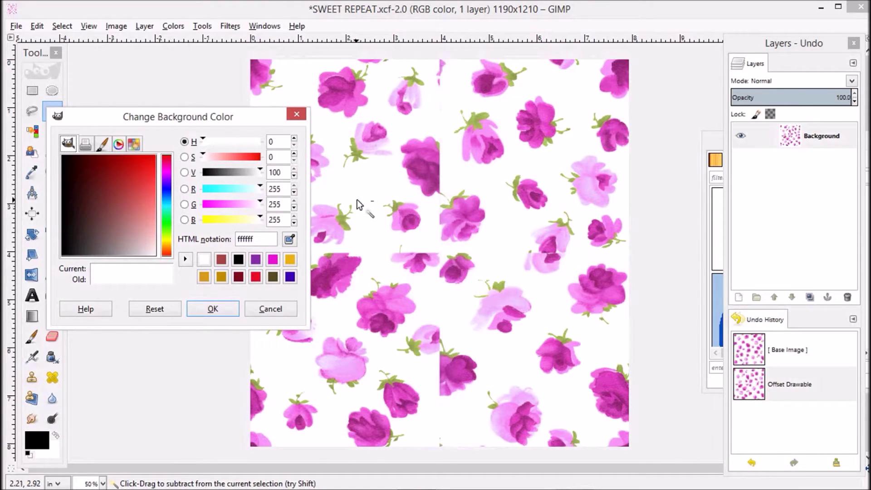
{"action": "left_click", "coordinate": [290, 239]}
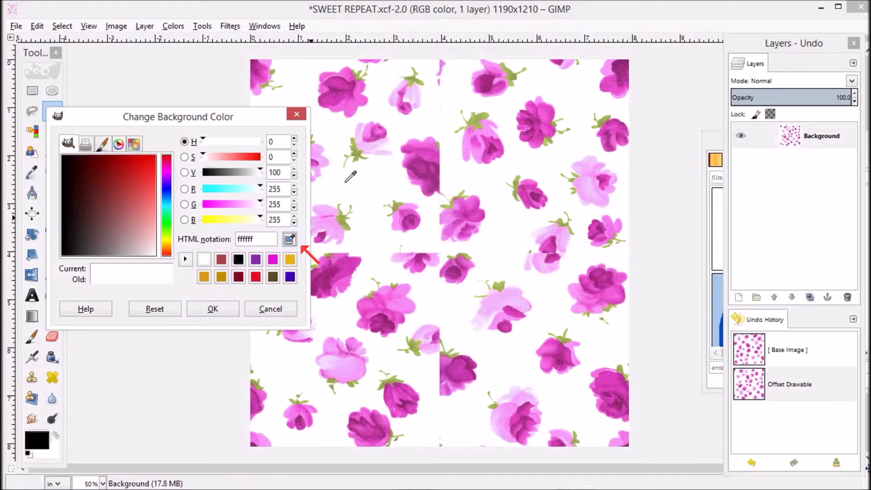
{"action": "left_click", "coordinate": [364, 182]}
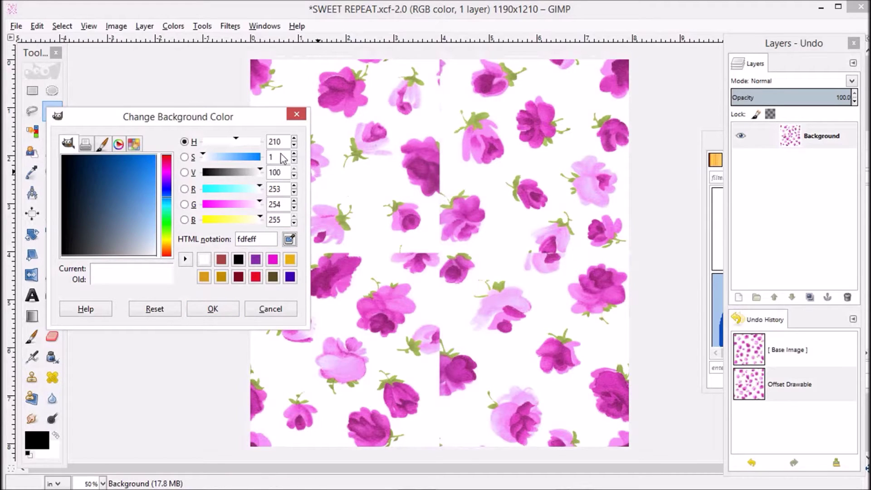
{"action": "left_click", "coordinate": [226, 311]}
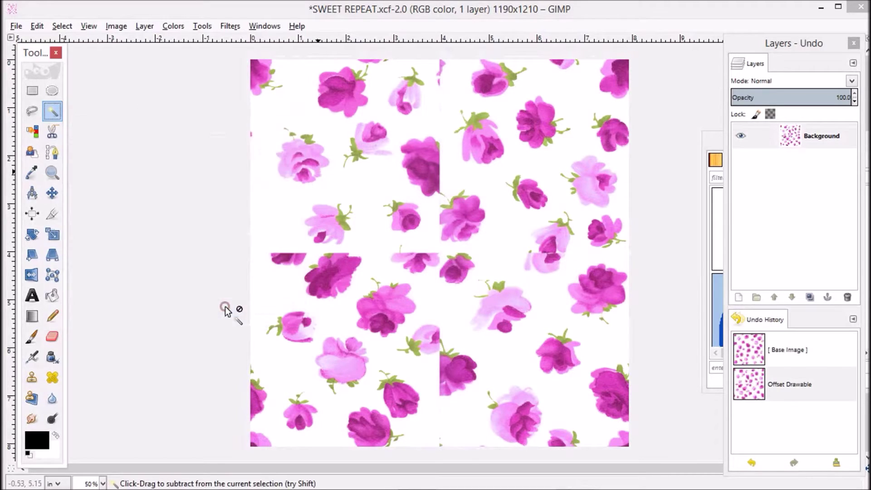
Erase the cut-off dark rose fragment just below the horizontal seam near the image's left edge
{"action": "left_click", "coordinate": [52, 336]}
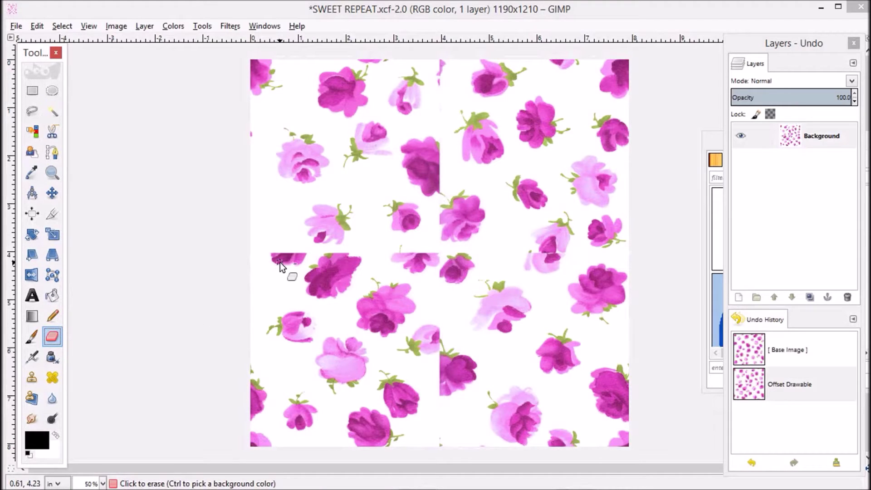
{"action": "mouse_move", "coordinate": [268, 257]}
{"action": "left_mouse_down"}
{"action": "mouse_move", "coordinate": [279, 254]}
{"action": "mouse_move", "coordinate": [284, 268]}
{"action": "left_mouse_up"}
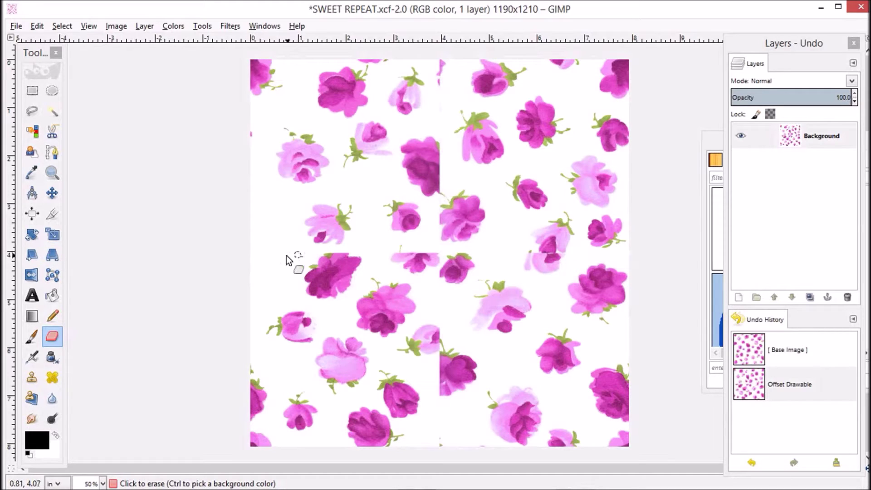
{"action": "left_click_drag", "start_coordinate": [274, 260], "coordinate": [282, 268]}
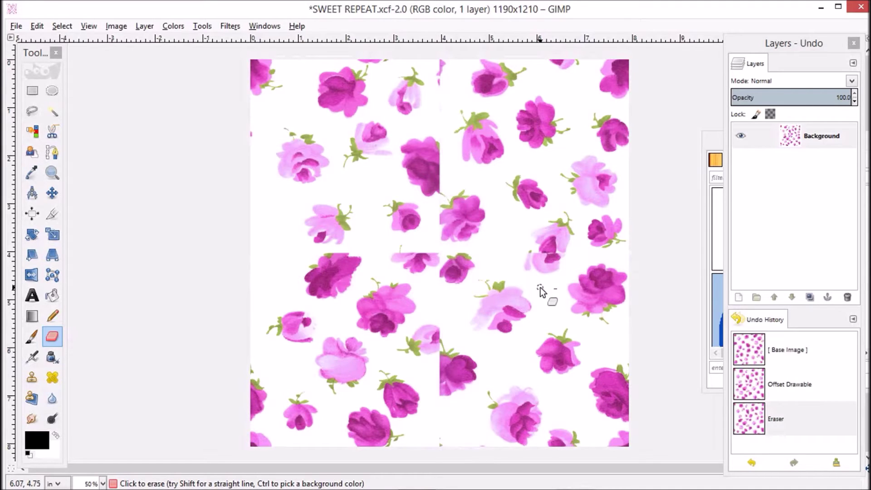
Enlarge the eraser to 51 and erase the petal remnants under the cut pale rose and along the vertical seam's upper end
{"action": "key", "text": "bracketright"}
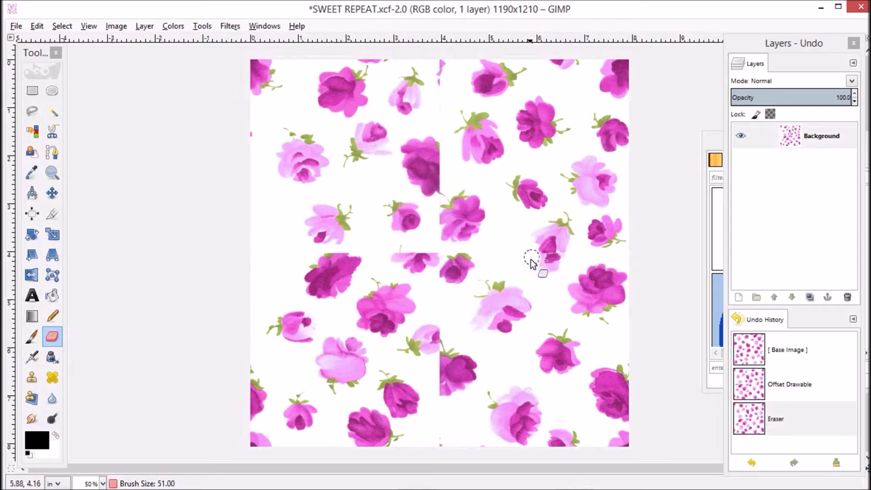
{"action": "left_click", "coordinate": [553, 271]}
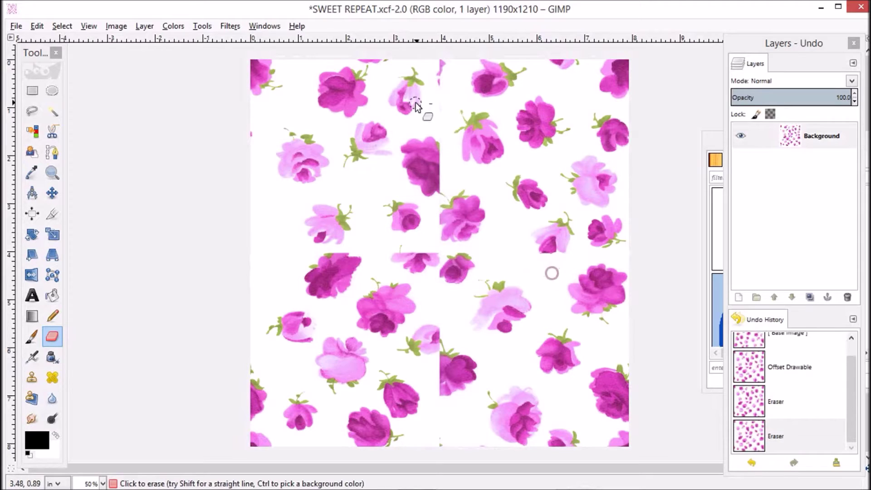
{"action": "left_click_drag", "start_coordinate": [439, 89], "coordinate": [440, 64]}
{"action": "left_click", "coordinate": [443, 123]}
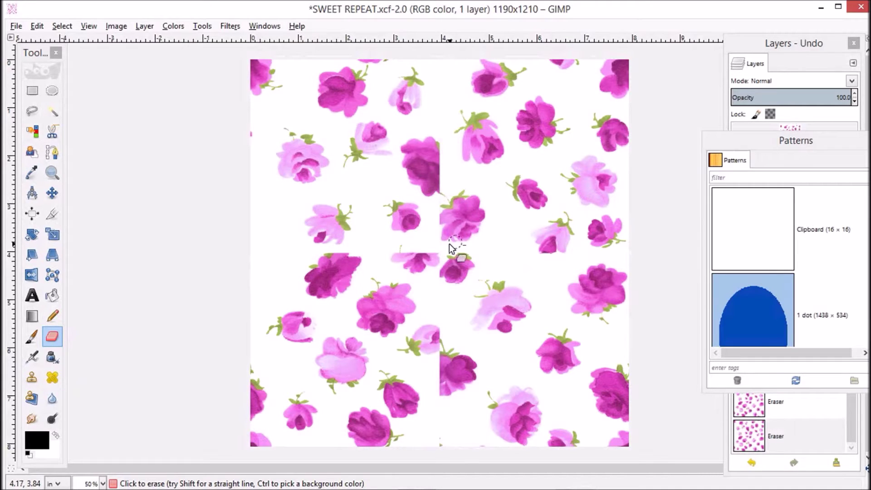
Outline the left part of the large half rose beside the upper vertical seam with a free selection
{"action": "left_click", "coordinate": [32, 112]}
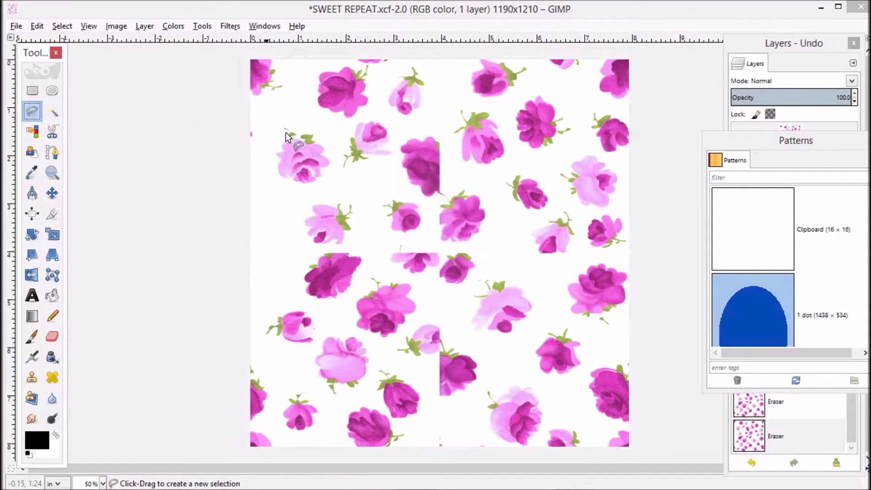
{"action": "left_click", "coordinate": [424, 135]}
{"action": "left_click_drag", "start_coordinate": [412, 135], "coordinate": [399, 141]}
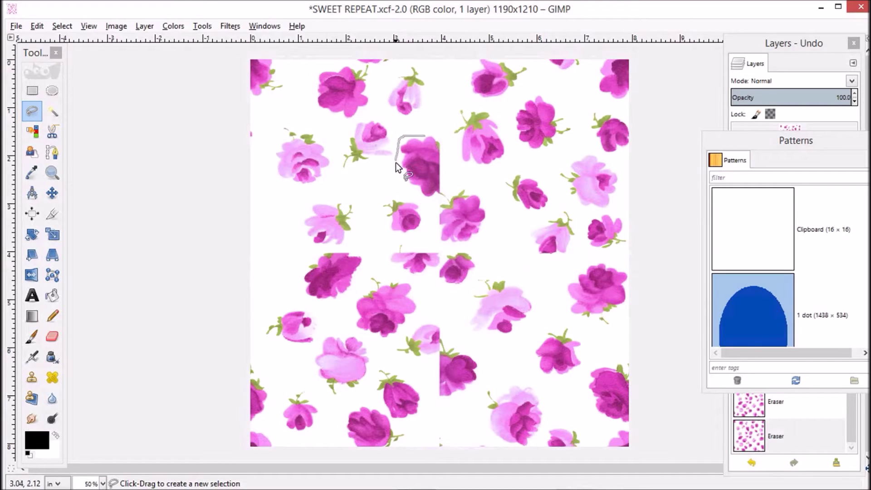
{"action": "mouse_move", "coordinate": [401, 183]}
{"action": "left_mouse_down"}
{"action": "mouse_move", "coordinate": [417, 184]}
{"action": "mouse_move", "coordinate": [431, 143]}
{"action": "mouse_move", "coordinate": [424, 136]}
{"action": "left_mouse_up"}
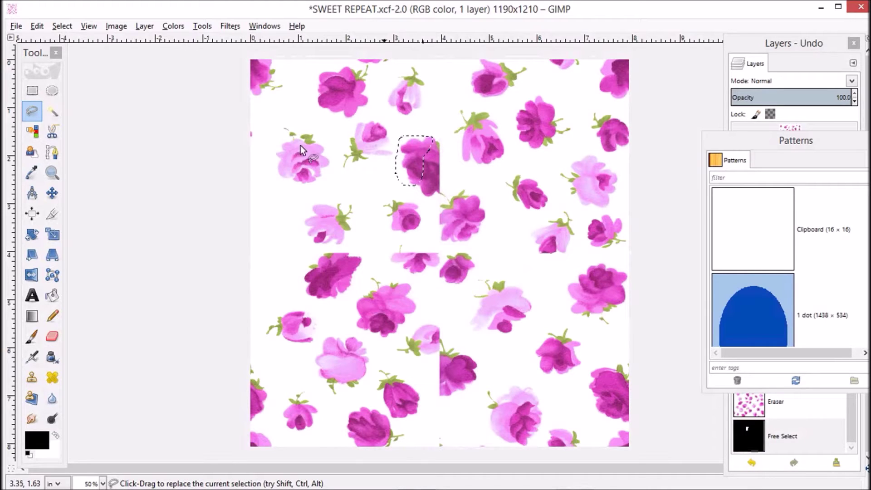
Subtract the white background from the half rose selection using Fuzzy Select in subtract mode, leaving only the petals selected
{"action": "double_click", "coordinate": [53, 113]}
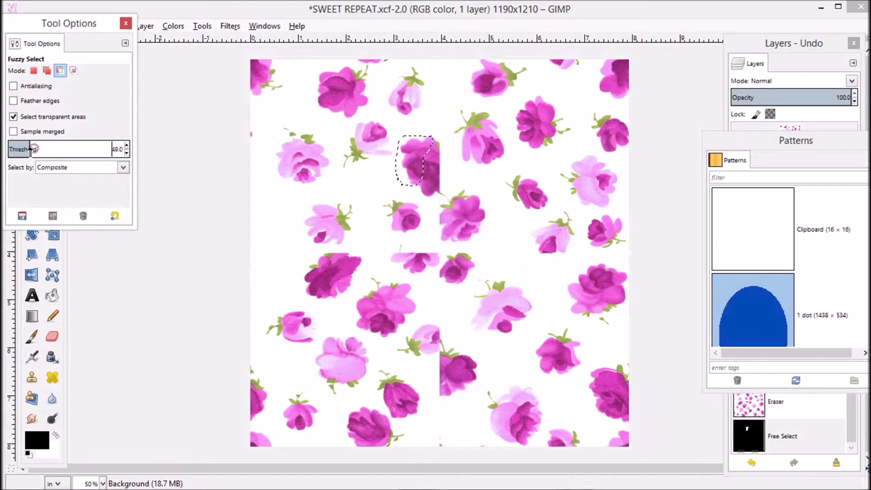
{"action": "left_click_drag", "start_coordinate": [82, 23], "coordinate": [162, 80]}
{"action": "left_click", "coordinate": [141, 128]}
{"action": "left_click", "coordinate": [206, 80]}
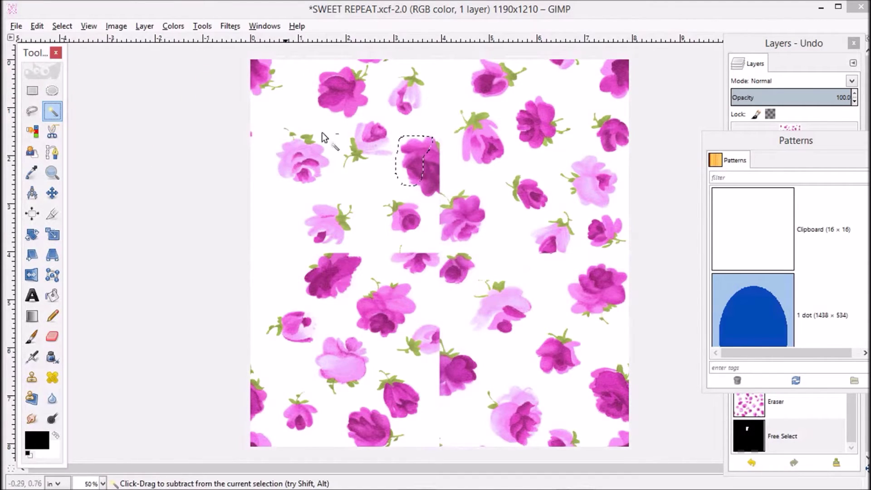
{"action": "left_click", "coordinate": [402, 170]}
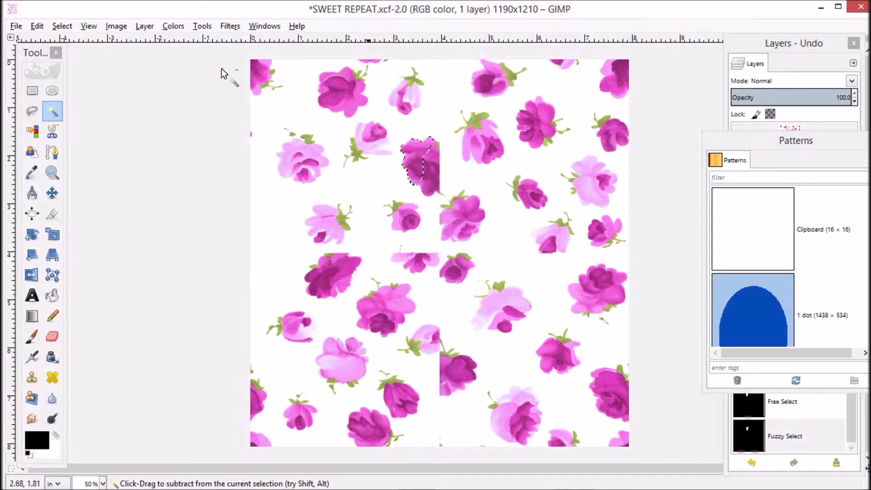
Copy the selected petals and paste them into the image as a floating selection
{"action": "left_click", "coordinate": [37, 26]}
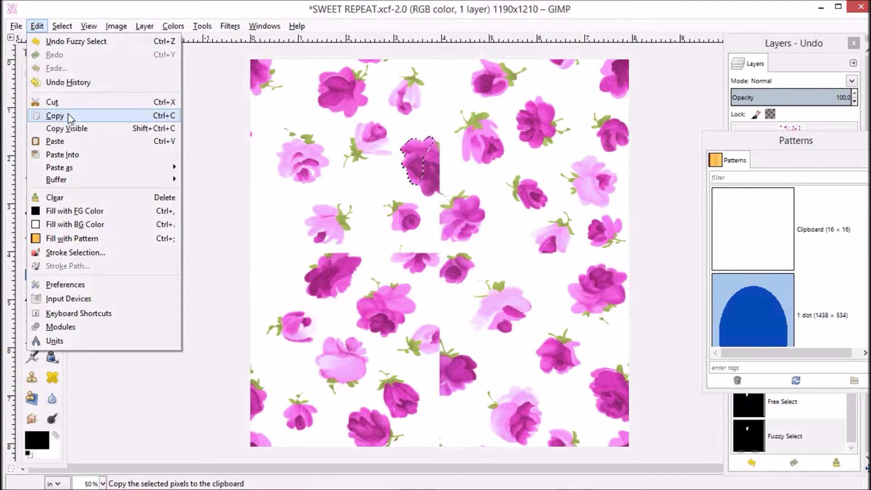
{"action": "left_click", "coordinate": [68, 117]}
{"action": "left_click", "coordinate": [37, 26]}
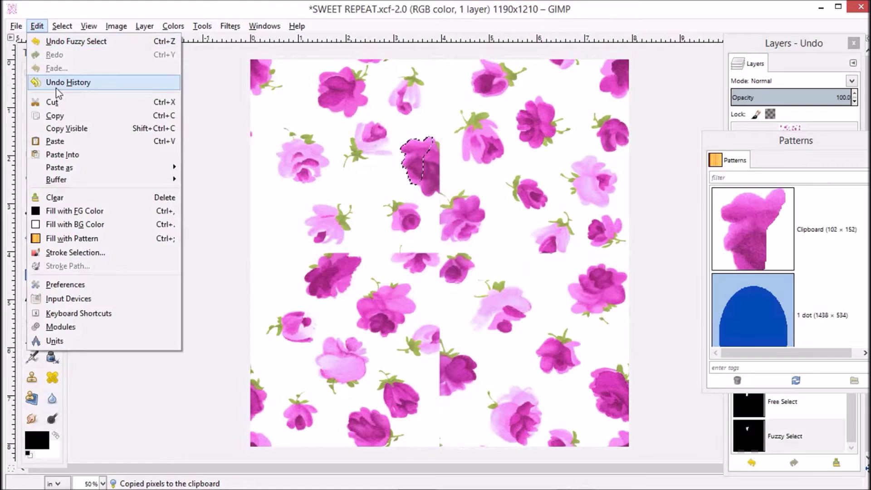
{"action": "left_click", "coordinate": [58, 140]}
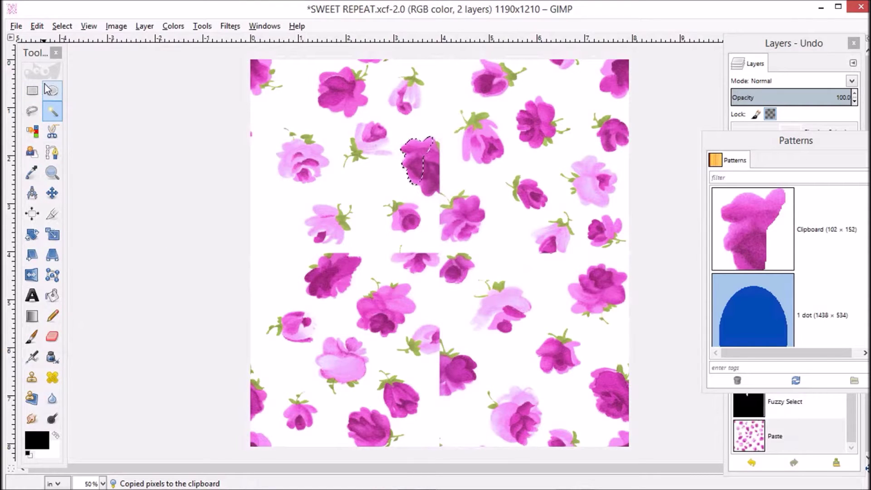
Move the pasted petals, with the Move tool acting on the active layer, onto the cut-off dark rose below the horizontal seam
{"action": "left_click", "coordinate": [53, 192]}
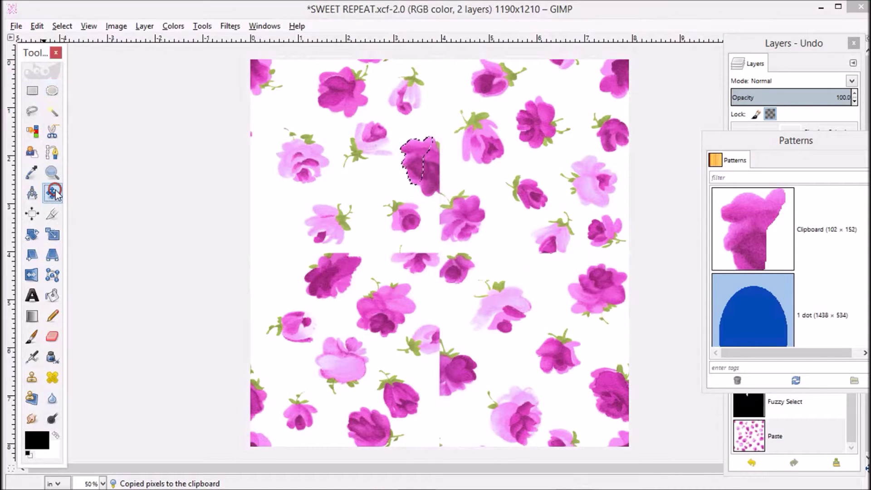
{"action": "double_click", "coordinate": [54, 193]}
{"action": "left_click_drag", "start_coordinate": [70, 109], "coordinate": [131, 105]}
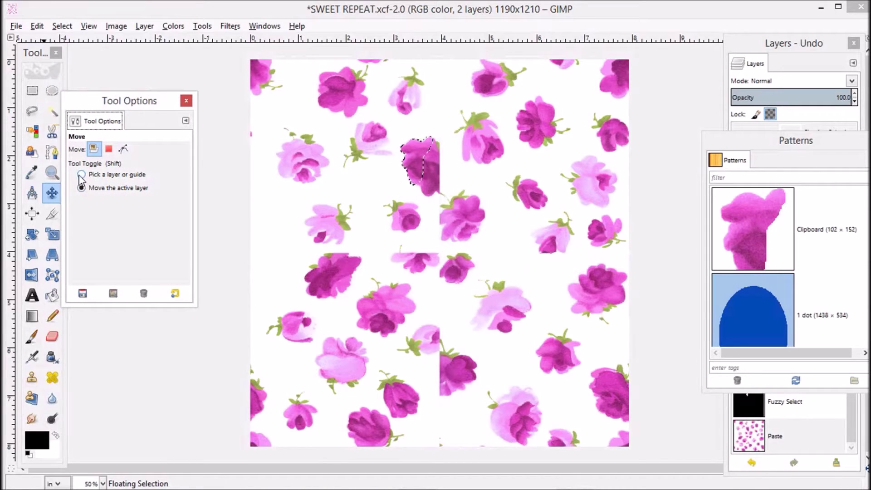
{"action": "left_click", "coordinate": [186, 100]}
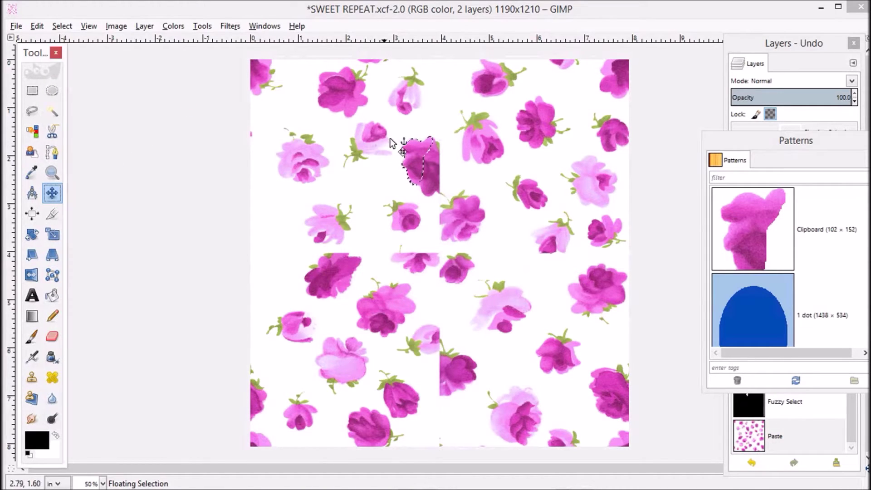
{"action": "left_click_drag", "start_coordinate": [414, 154], "coordinate": [347, 246]}
{"action": "key", "text": "shift+f"}
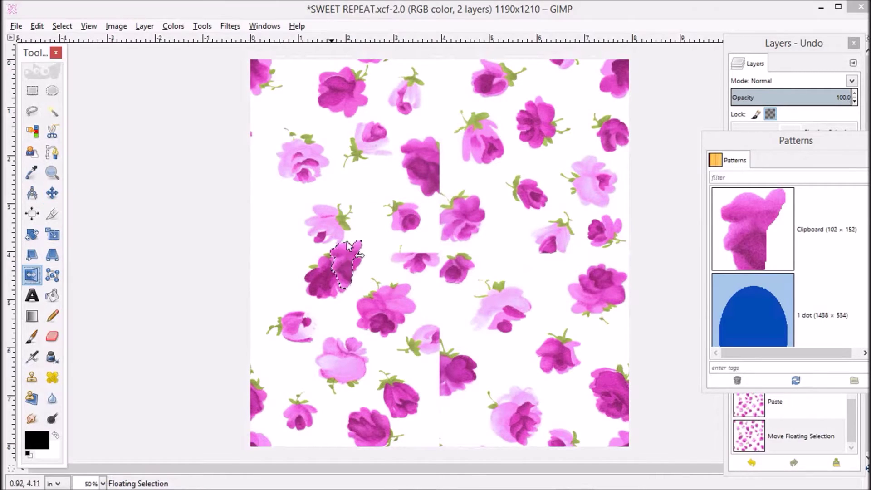
Turn the floating petal selection into its own layer
{"action": "left_click", "coordinate": [747, 46]}
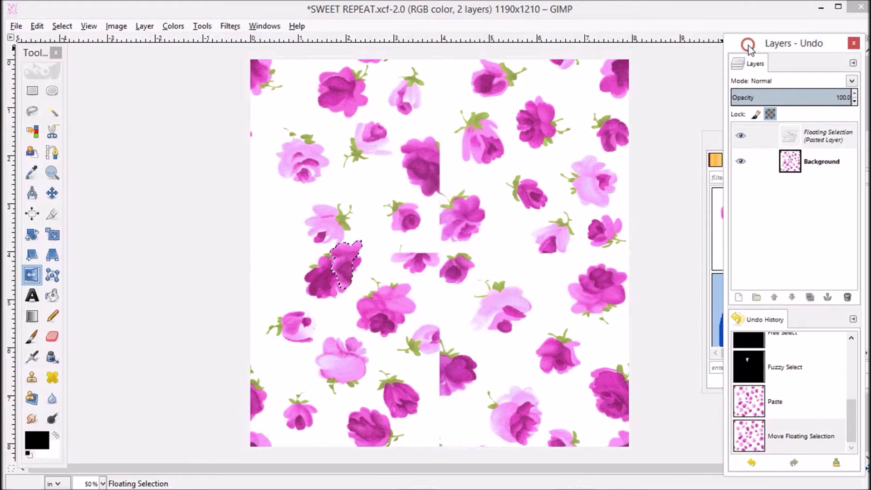
{"action": "left_click_drag", "start_coordinate": [748, 45], "coordinate": [733, 49]}
{"action": "left_click", "coordinate": [775, 138]}
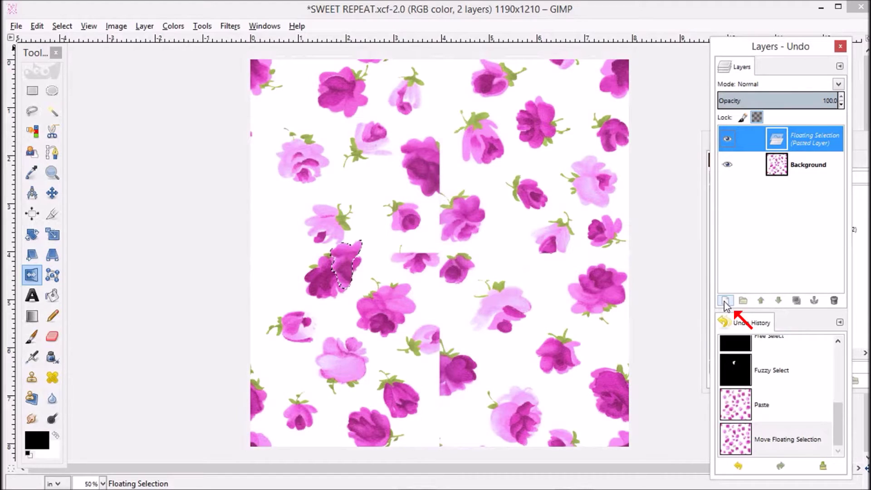
{"action": "left_click", "coordinate": [726, 301]}
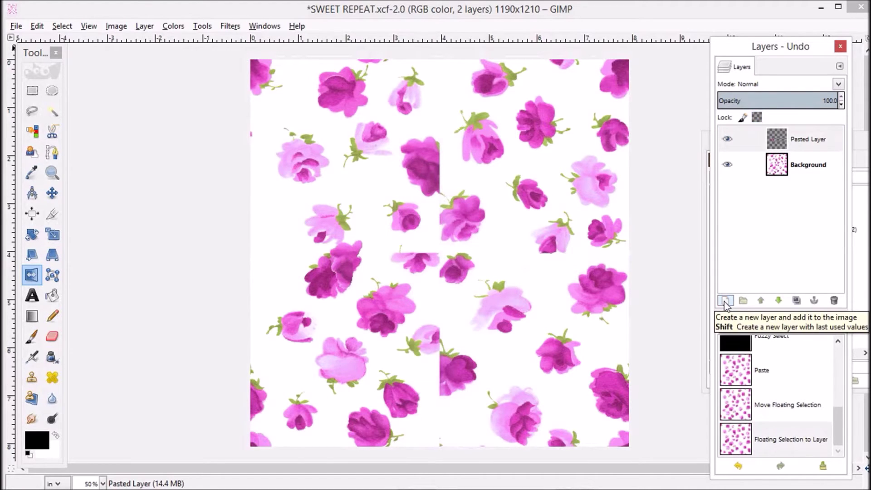
Move the pasted petal layer just beside the cut-off dark rose and flip it horizontally
{"action": "key", "text": "m"}
{"action": "left_click_drag", "start_coordinate": [346, 261], "coordinate": [370, 255]}
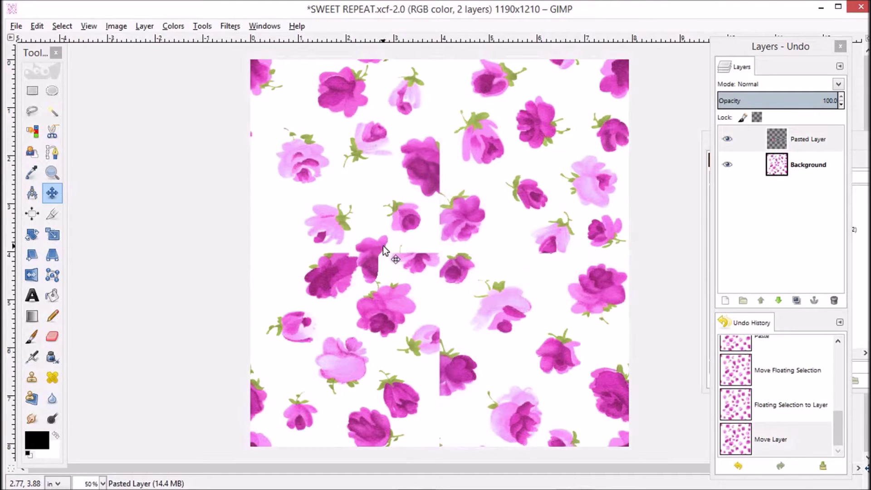
{"action": "left_click", "coordinate": [32, 275]}
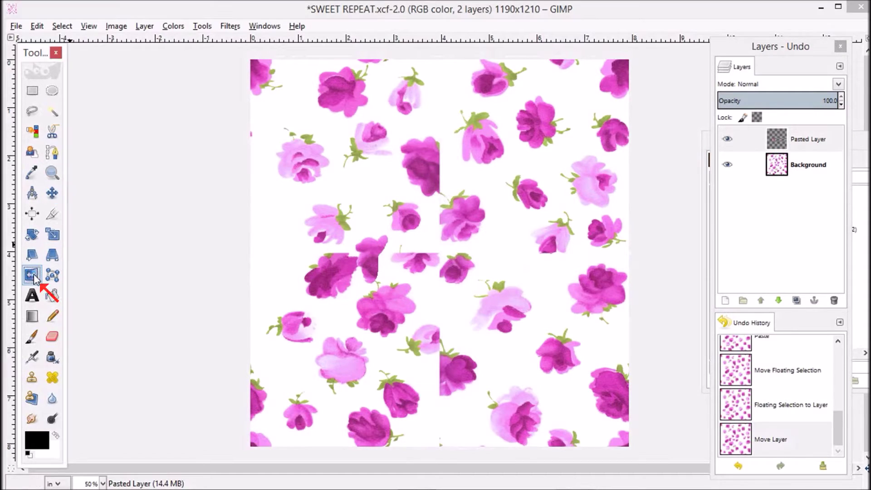
{"action": "left_click", "coordinate": [369, 262]}
{"action": "left_click", "coordinate": [369, 262]}
{"action": "left_click", "coordinate": [369, 262]}
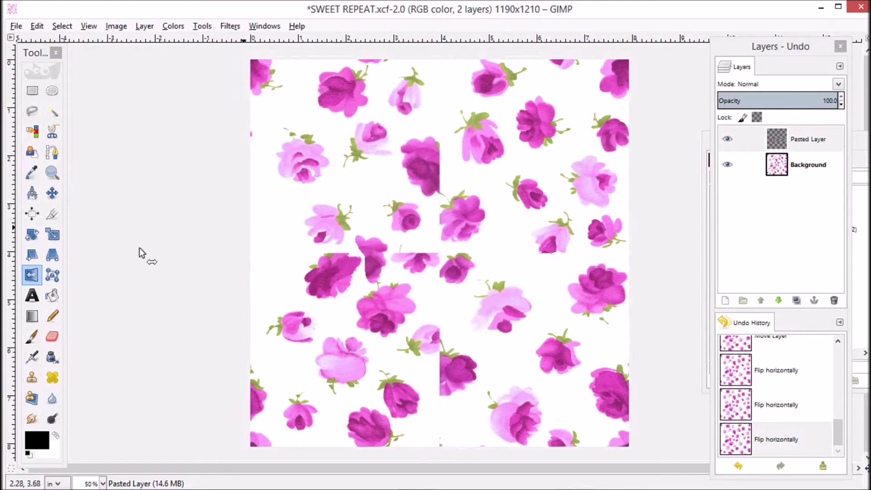
Scale the pasted petal layer down to 76 × 106 pixels
{"action": "left_click", "coordinate": [52, 237]}
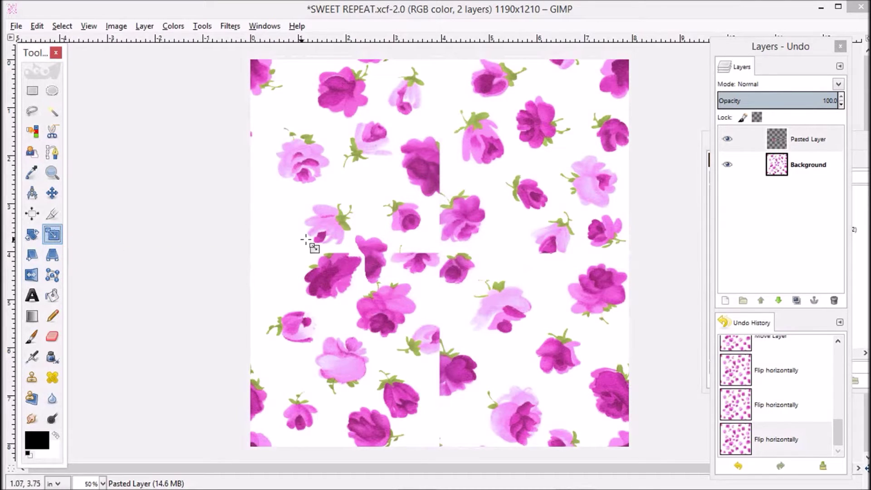
{"action": "left_click", "coordinate": [368, 244]}
{"action": "left_click_drag", "start_coordinate": [386, 237], "coordinate": [379, 252]}
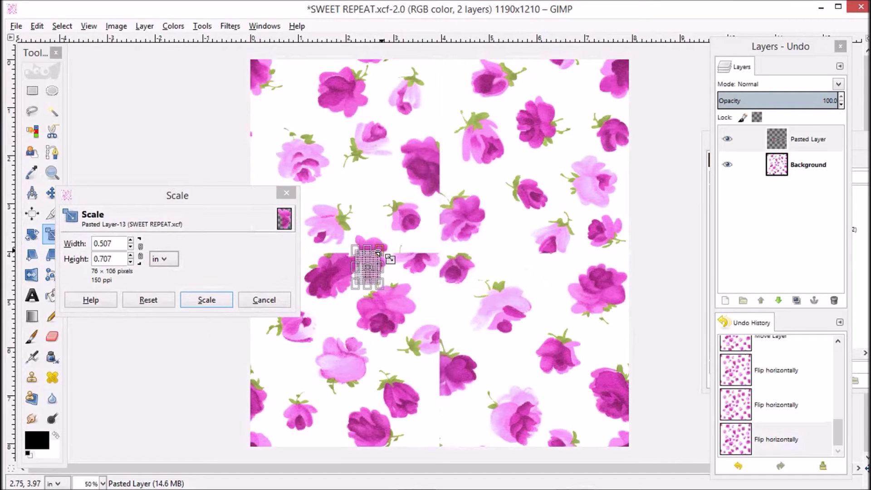
{"action": "left_click", "coordinate": [205, 300]}
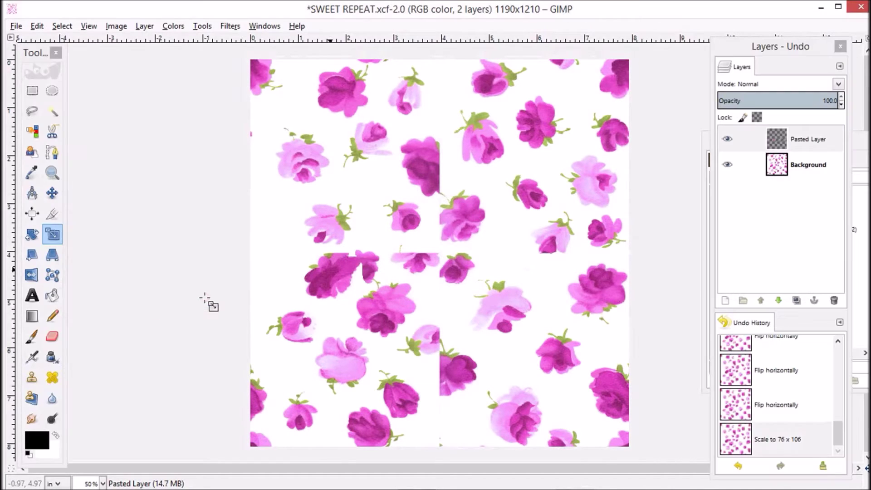
Move the scaled petals over the upper right part of the dark rose to cover its flat cut edge
{"action": "left_click", "coordinate": [52, 192]}
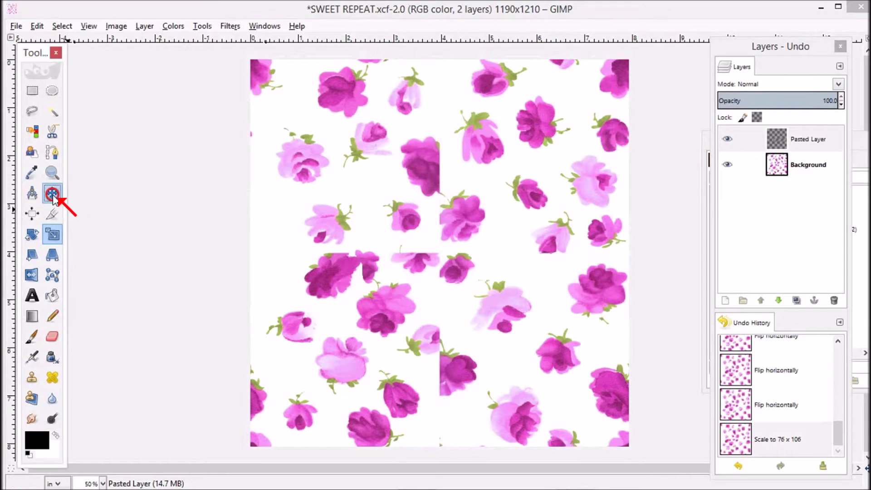
{"action": "left_click_drag", "start_coordinate": [370, 274], "coordinate": [353, 274]}
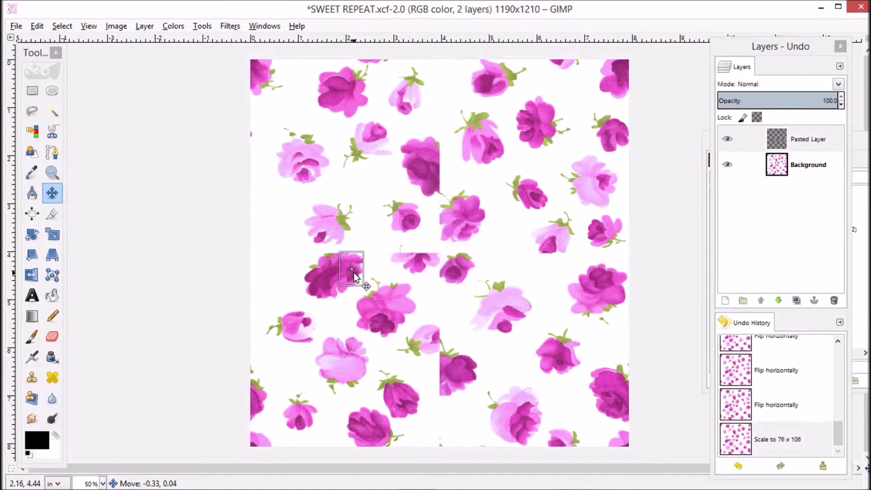
{"action": "left_click_drag", "start_coordinate": [355, 271], "coordinate": [355, 270]}
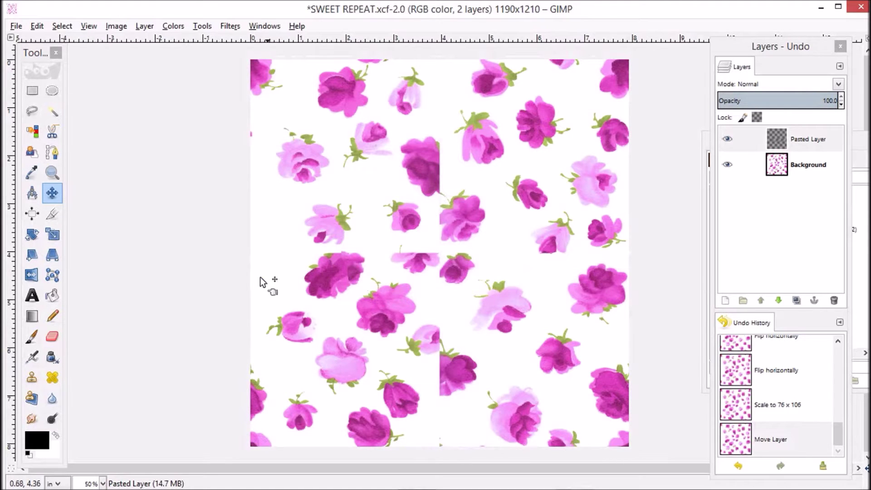
Switch the eraser to the 2. Hardness 075 brush and erase the pasted petals' inner edge to blend them into the dark rose
{"action": "double_click", "coordinate": [52, 336]}
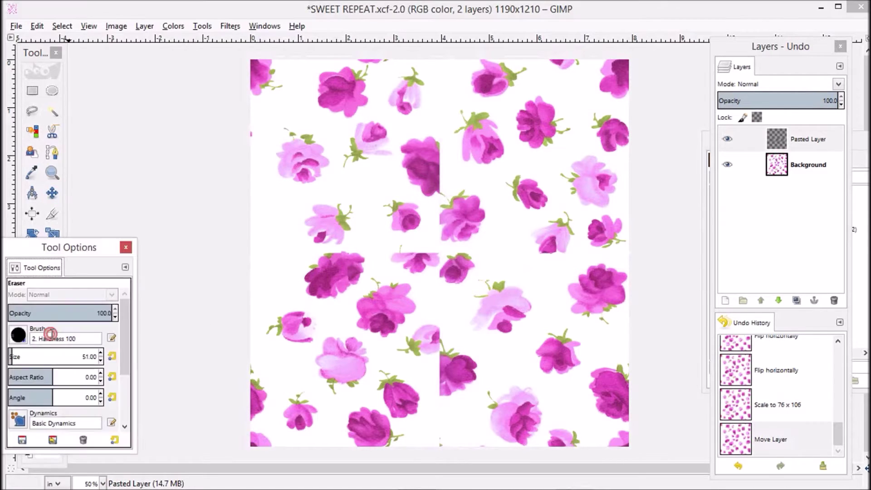
{"action": "left_click", "coordinate": [66, 247]}
{"action": "left_click_drag", "start_coordinate": [65, 247], "coordinate": [135, 174]}
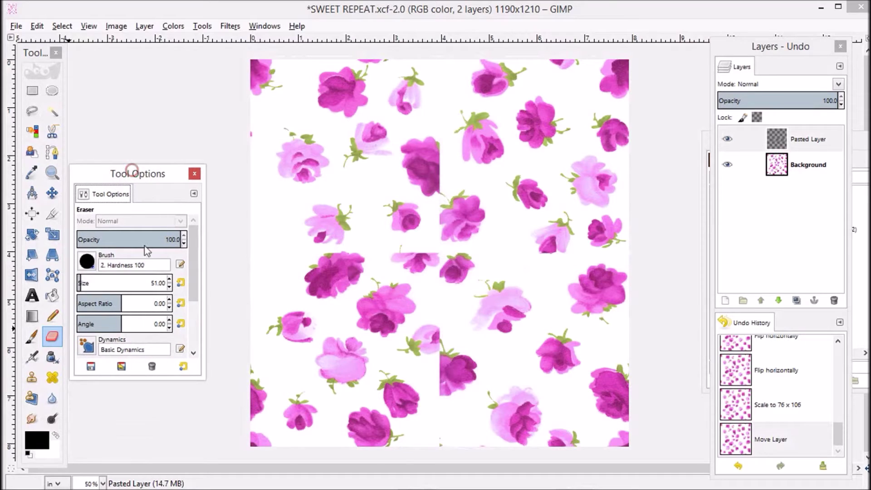
{"action": "left_click", "coordinate": [86, 261]}
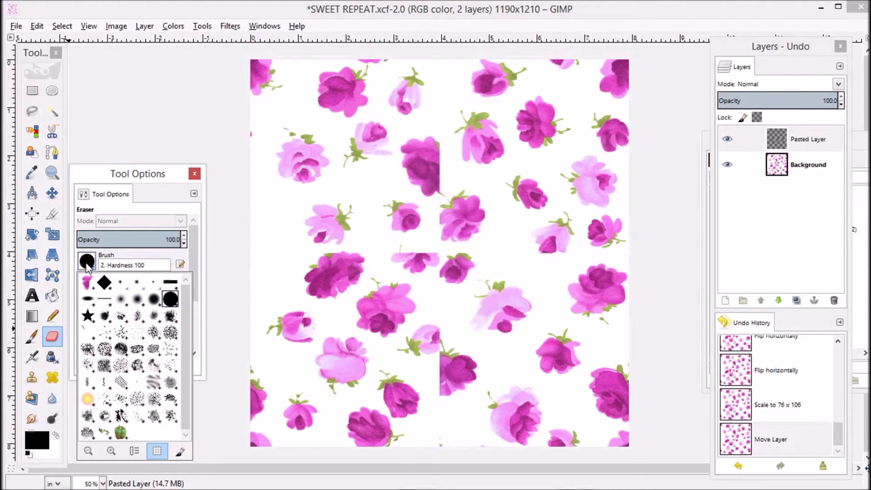
{"action": "left_click", "coordinate": [153, 298]}
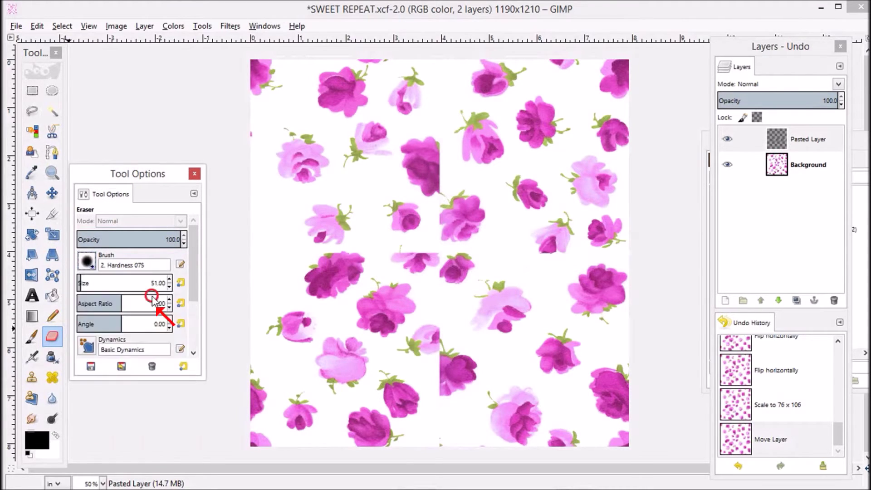
{"action": "left_click", "coordinate": [194, 174]}
{"action": "left_click", "coordinate": [345, 266]}
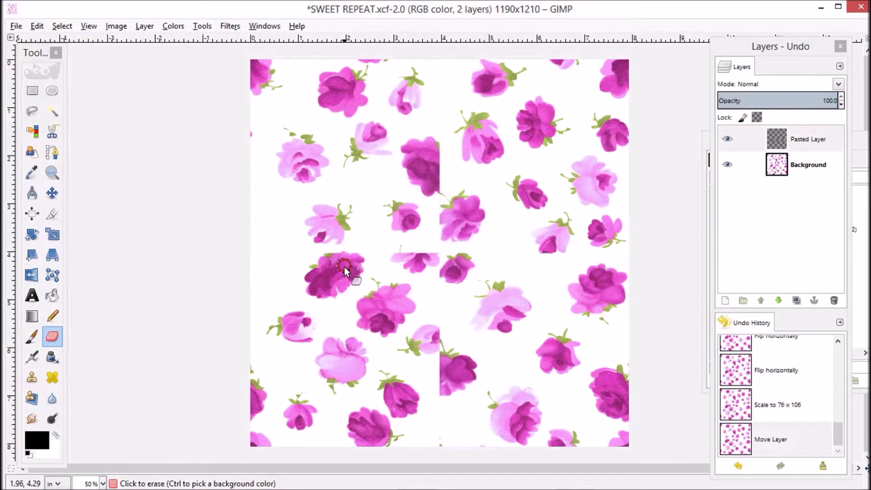
{"action": "left_click", "coordinate": [340, 273]}
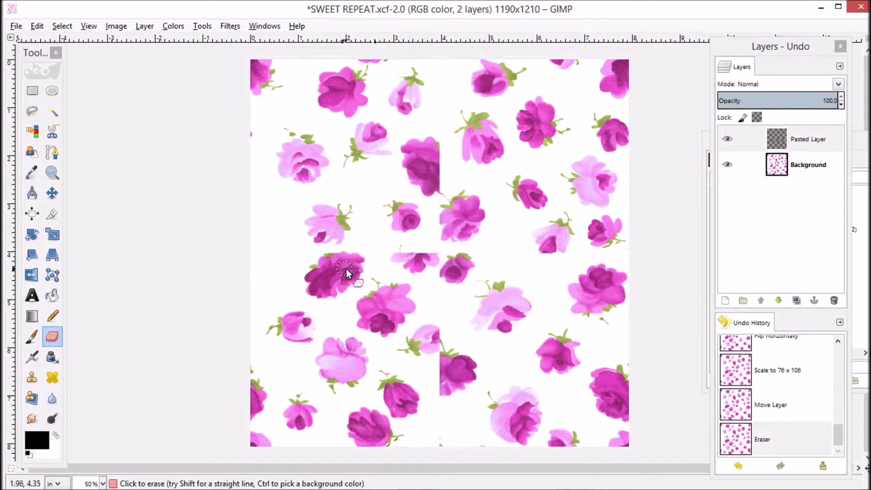
Flatten the image to merge the petal layer into the background
{"action": "key", "text": "ctrl+shift+p"}
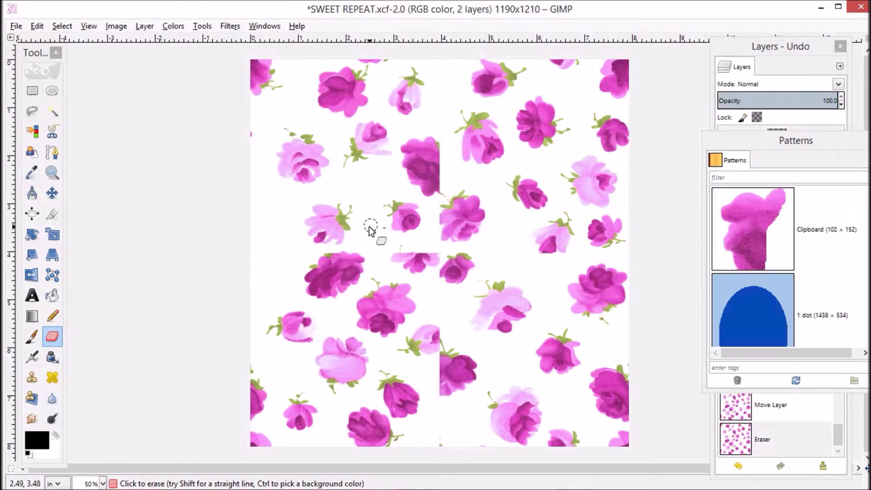
{"action": "left_click", "coordinate": [116, 27]}
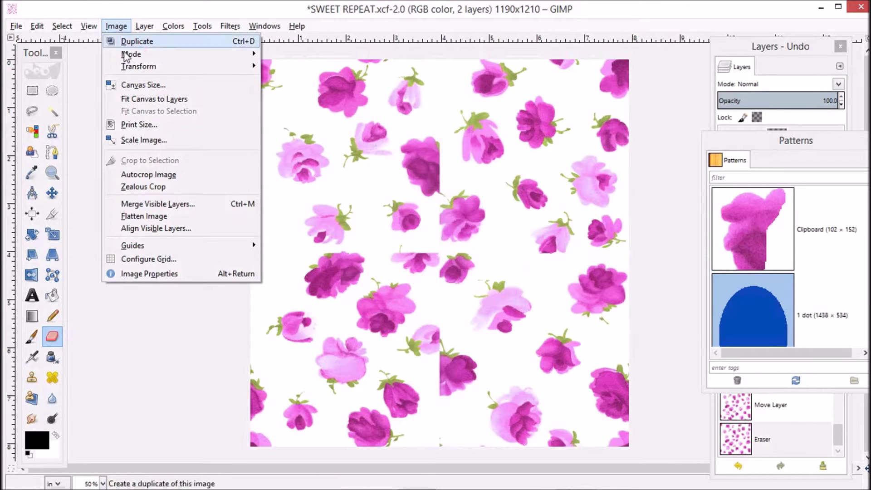
{"action": "left_click", "coordinate": [147, 216]}
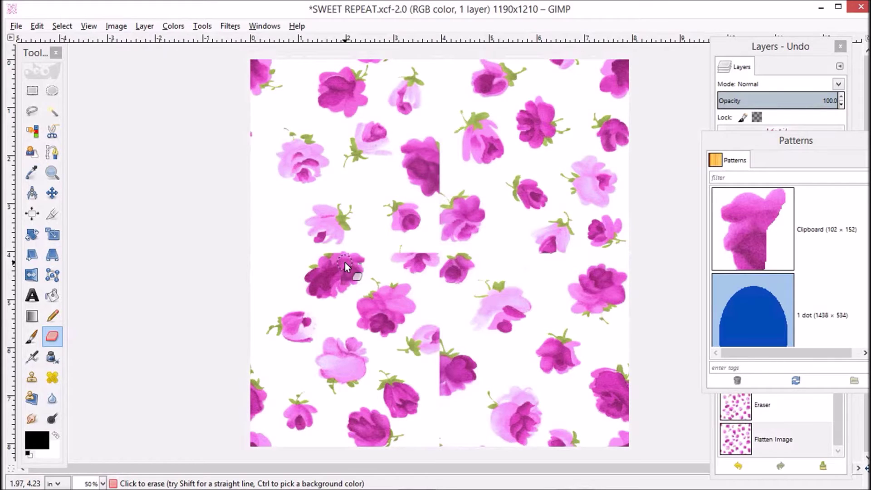
Outline the green sepal atop the light pink rose in the upper middle with Free Select and copy it
{"action": "left_click", "coordinate": [32, 111]}
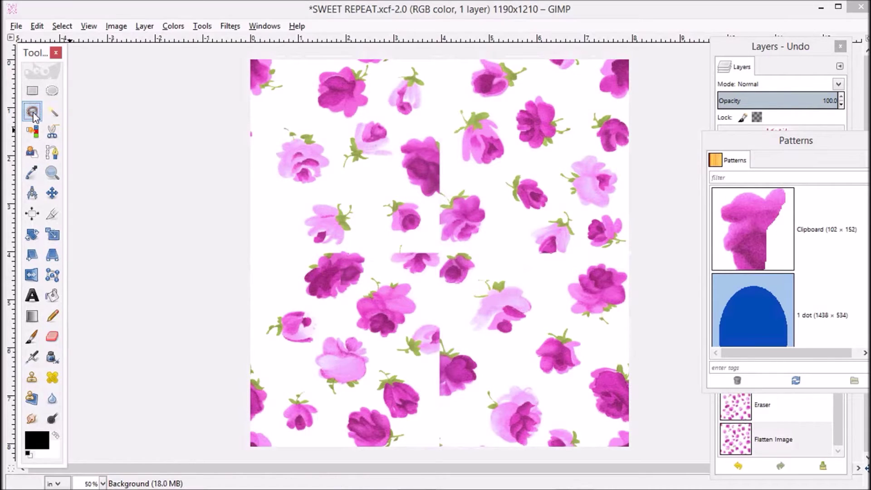
{"action": "left_click", "coordinate": [488, 111]}
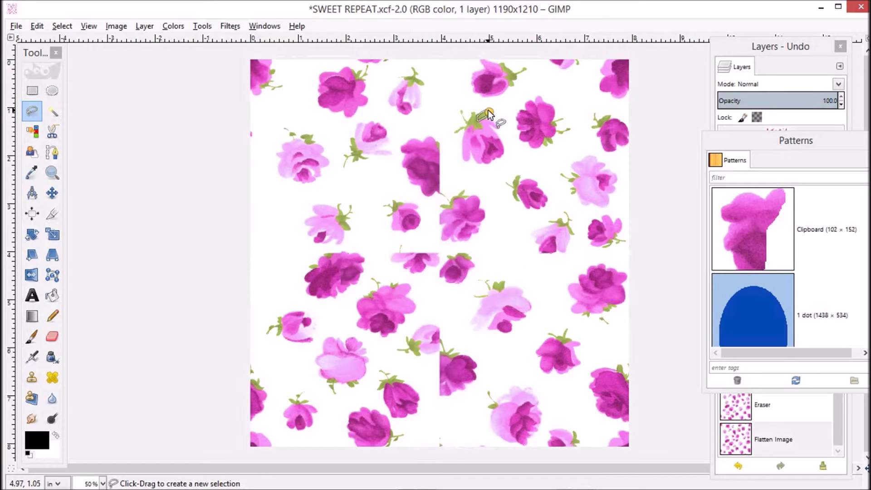
{"action": "left_click", "coordinate": [488, 110]}
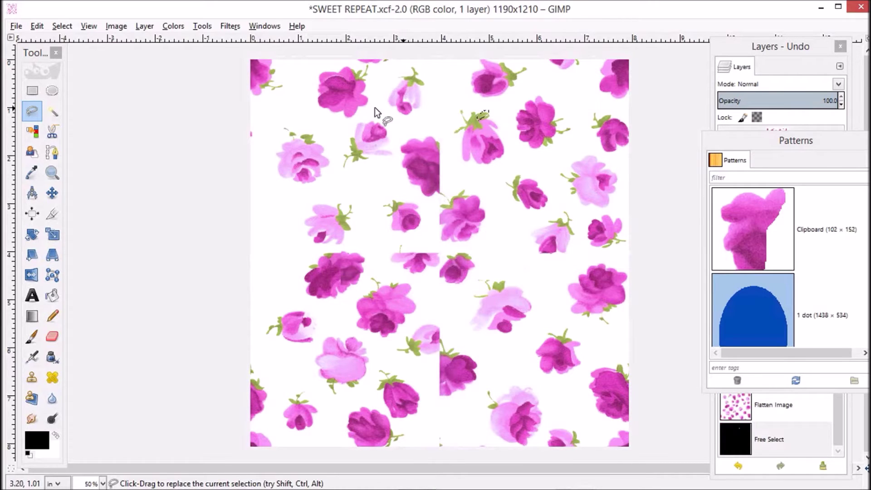
{"action": "left_click", "coordinate": [36, 26]}
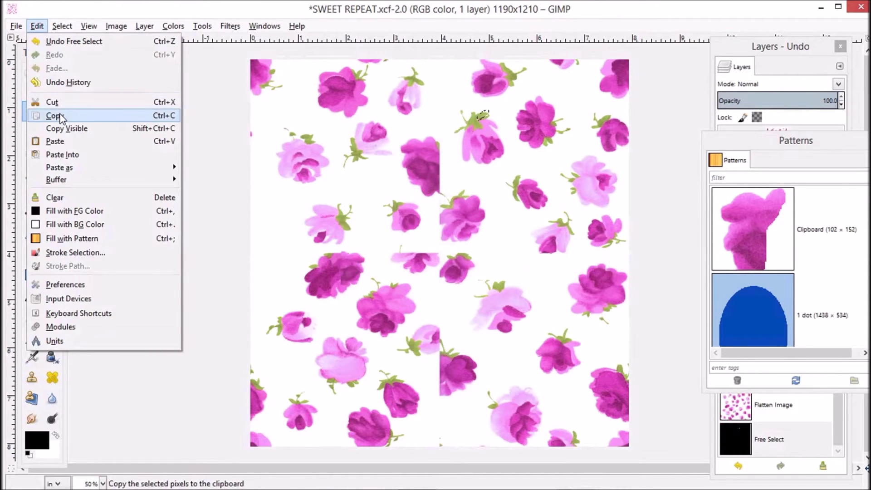
{"action": "left_click", "coordinate": [56, 115]}
Paste the copied sepal and turn the floating selection into a new layer
{"action": "left_click", "coordinate": [37, 26]}
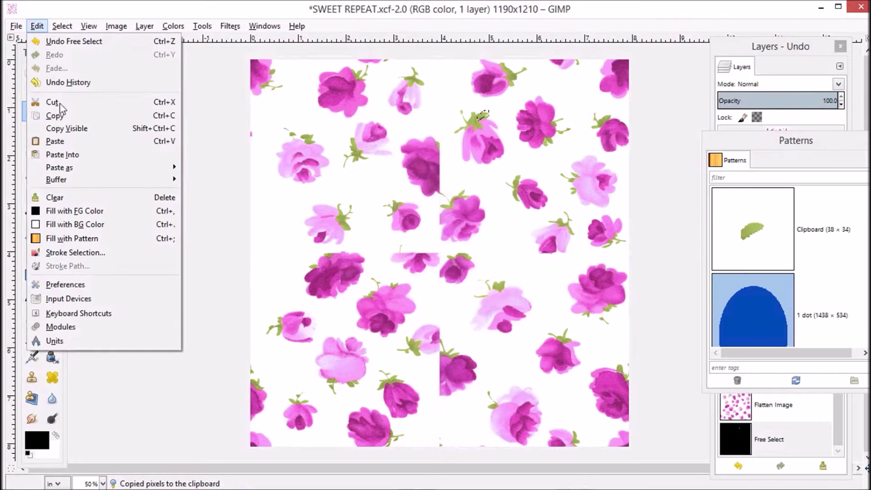
{"action": "left_click", "coordinate": [55, 141]}
{"action": "left_click", "coordinate": [762, 49]}
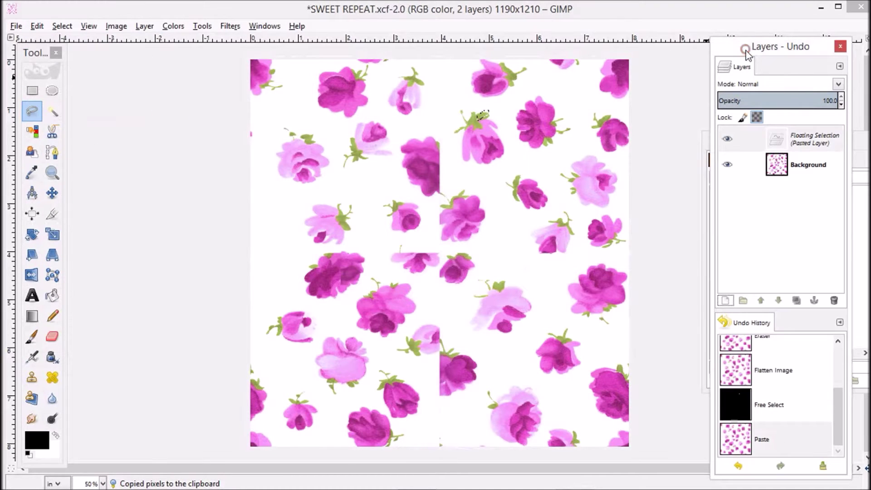
{"action": "left_click", "coordinate": [775, 136]}
{"action": "left_click", "coordinate": [725, 300]}
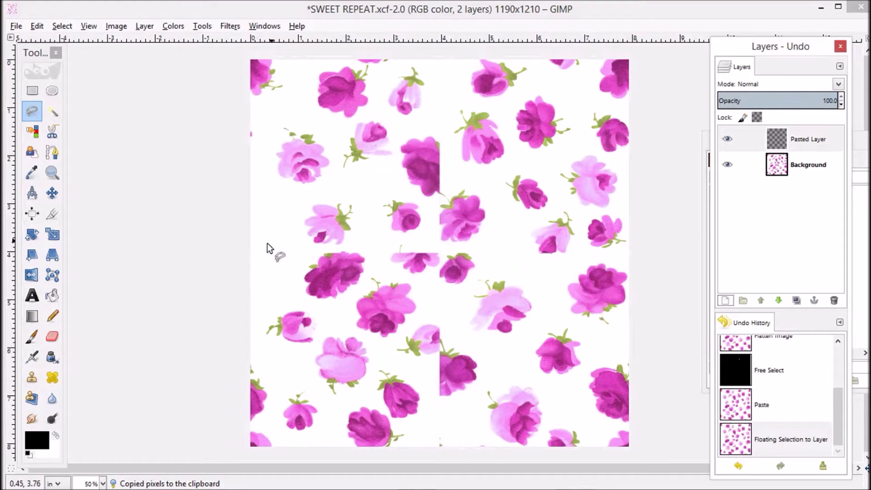
Move the sepal layer onto the top edge of the repaired dark rose and flatten the image
{"action": "left_click", "coordinate": [53, 193]}
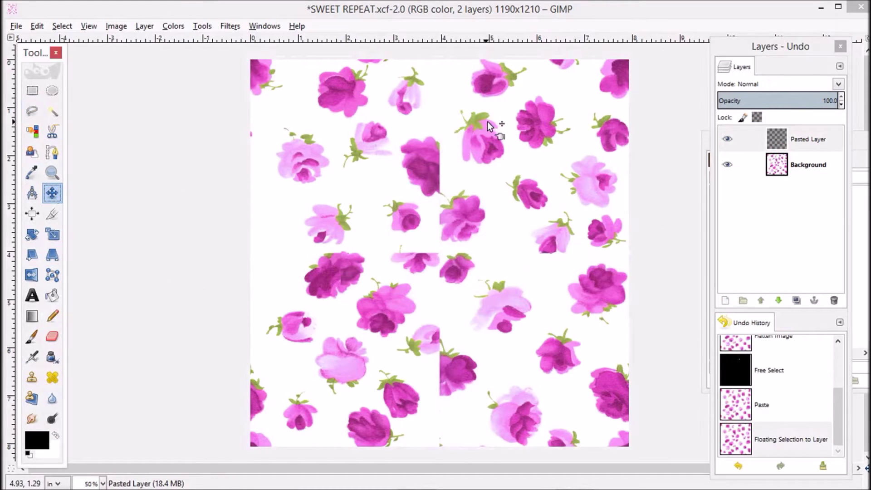
{"action": "left_click_drag", "start_coordinate": [480, 115], "coordinate": [330, 250]}
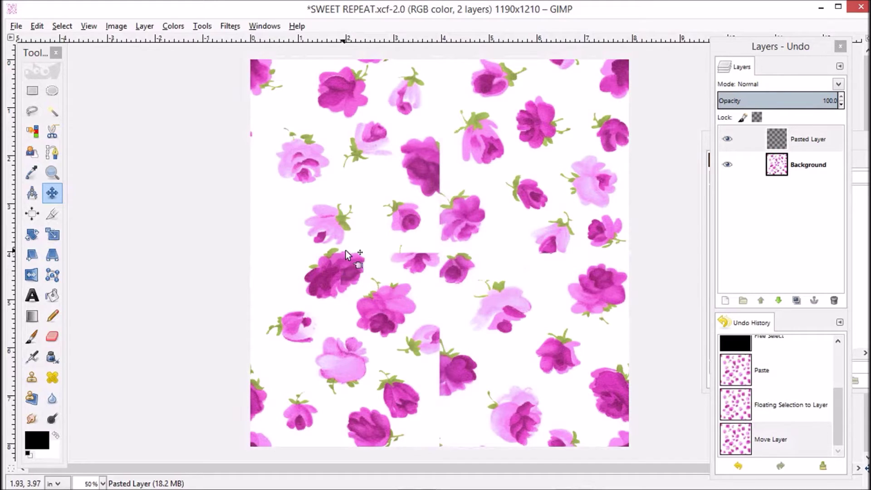
{"action": "left_click", "coordinate": [114, 27]}
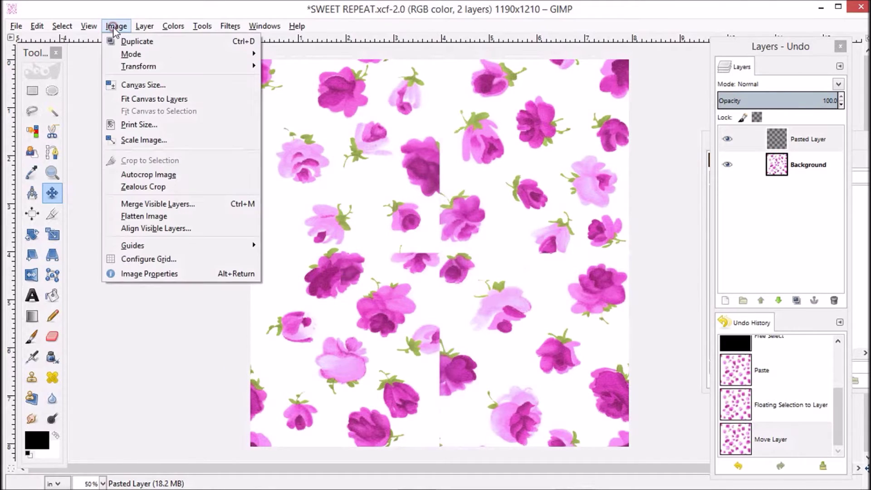
{"action": "left_click", "coordinate": [162, 216]}
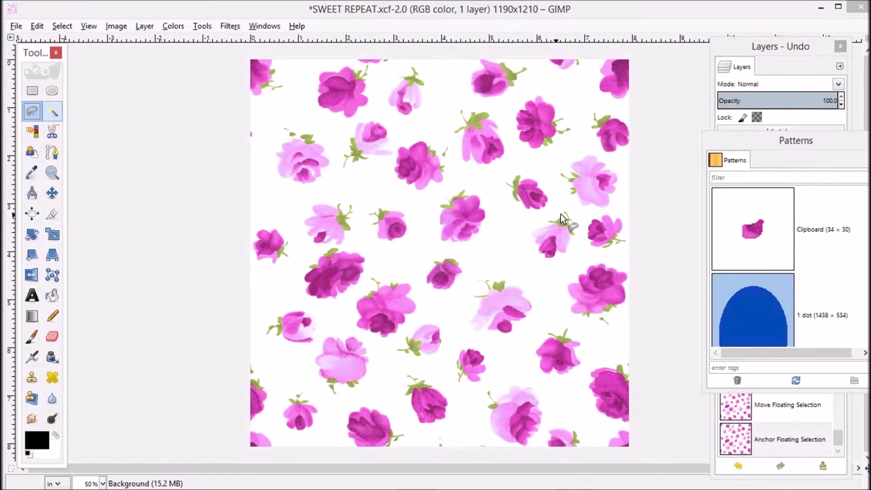
Outline the pale rose beside the small dark rose near the right edge with Free Select, cut it and paste it back
{"action": "mouse_move", "coordinate": [557, 208]}
{"action": "left_mouse_down"}
{"action": "mouse_move", "coordinate": [523, 244]}
{"action": "mouse_move", "coordinate": [533, 262]}
{"action": "mouse_move", "coordinate": [552, 263]}
{"action": "mouse_move", "coordinate": [579, 233]}
{"action": "mouse_move", "coordinate": [572, 206]}
{"action": "mouse_move", "coordinate": [553, 207]}
{"action": "left_mouse_up"}
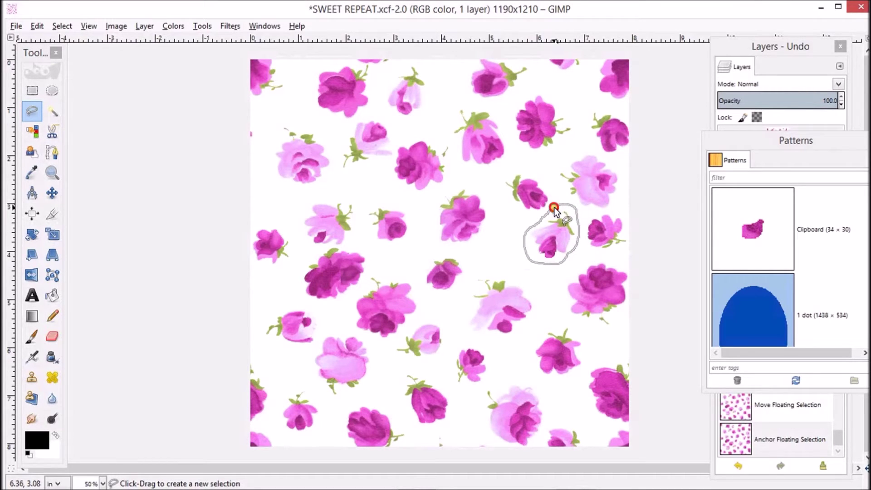
{"action": "left_click", "coordinate": [38, 26]}
{"action": "left_click", "coordinate": [59, 101]}
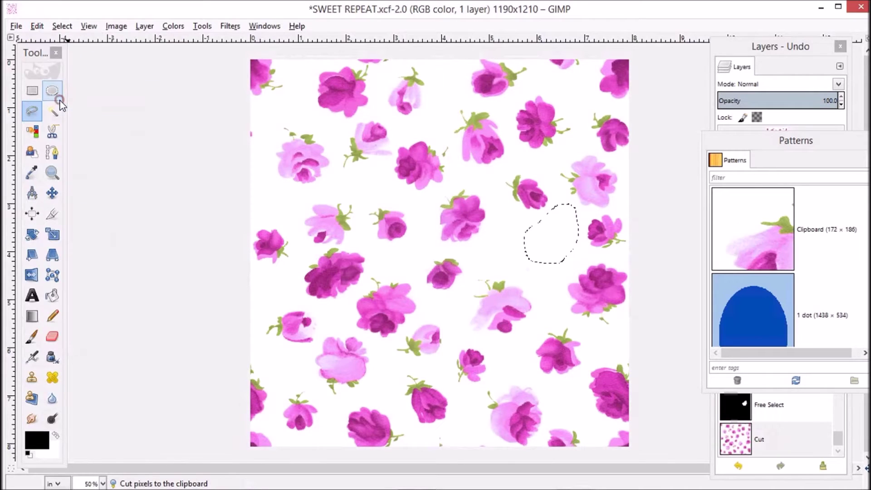
{"action": "left_click", "coordinate": [33, 26]}
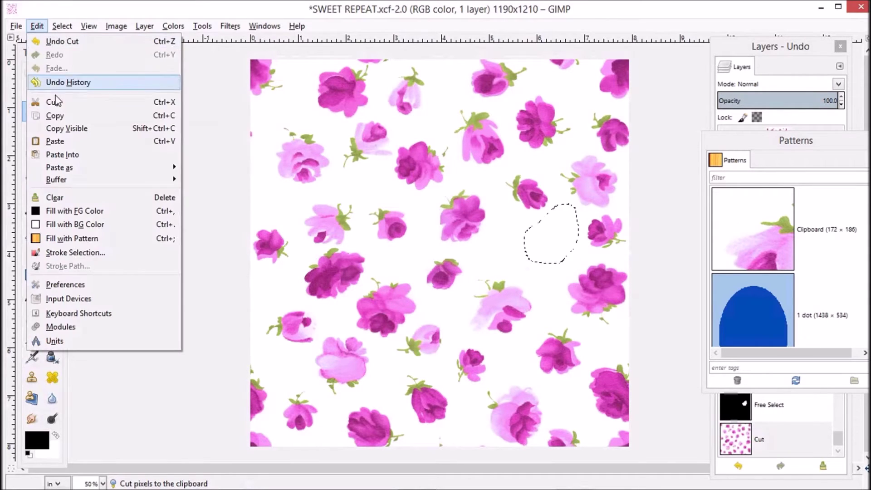
{"action": "left_click", "coordinate": [61, 143]}
Move the pasted pale rose slightly down and left to even out the spacing, and anchor it
{"action": "left_click", "coordinate": [52, 193]}
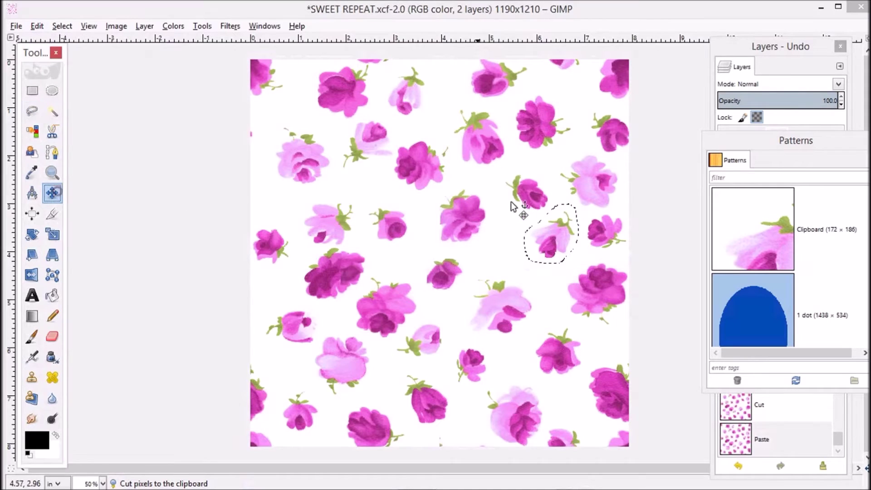
{"action": "left_click_drag", "start_coordinate": [549, 239], "coordinate": [532, 252]}
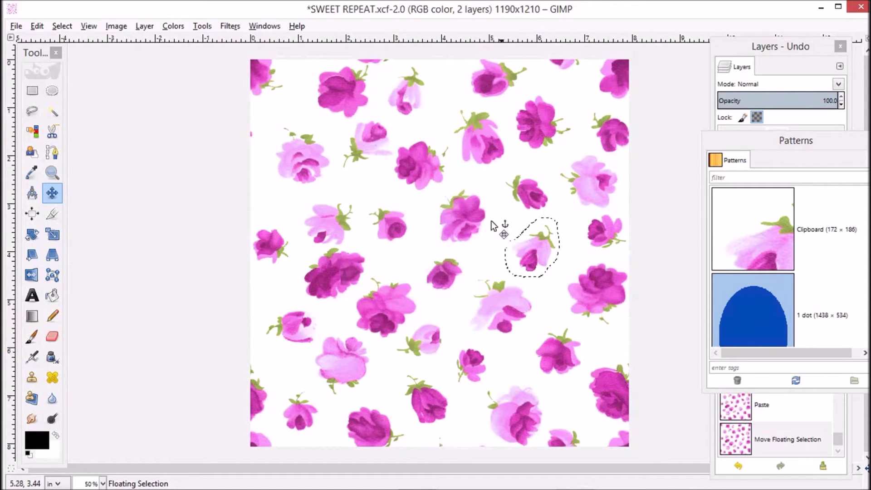
{"action": "left_click", "coordinate": [32, 113]}
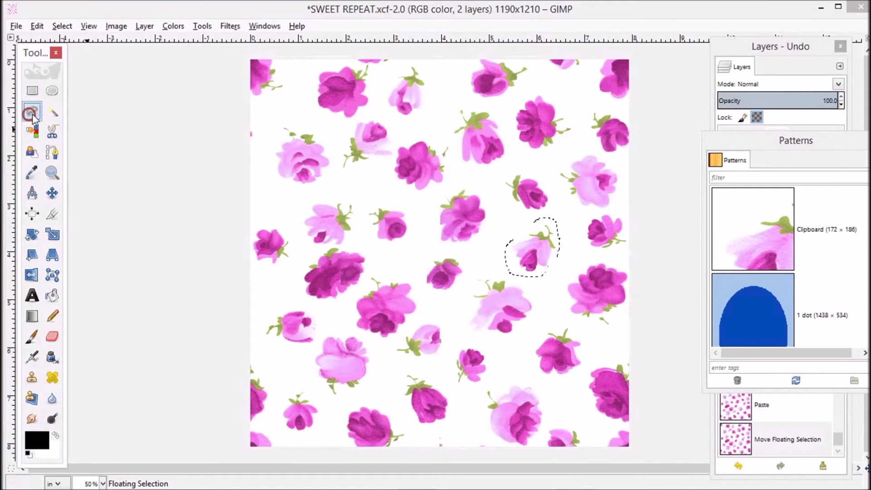
{"action": "left_click", "coordinate": [499, 211]}
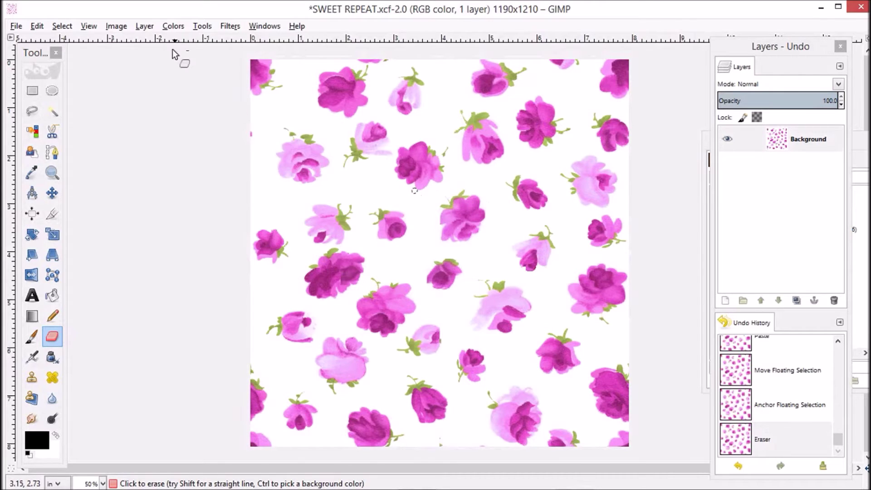
Offset the Background layer by 50% in X and 50% in Y with wrap-around edges
{"action": "left_click", "coordinate": [144, 26]}
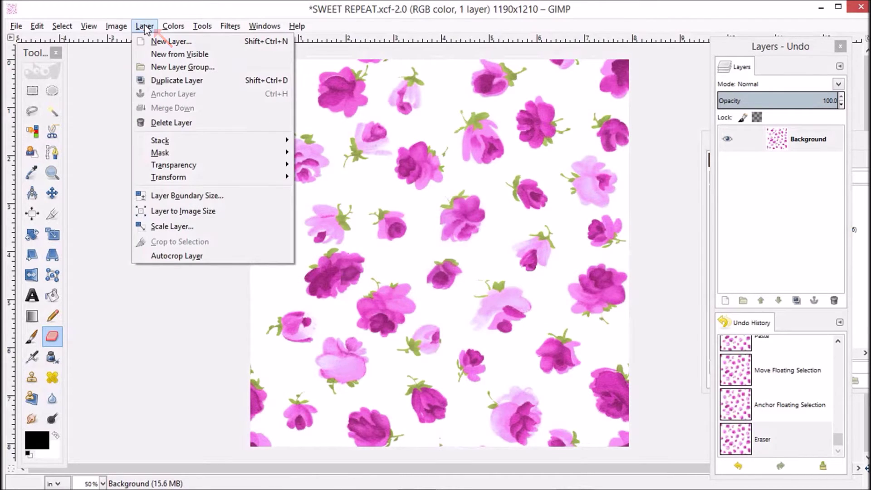
{"action": "mouse_move", "coordinate": [181, 180]}
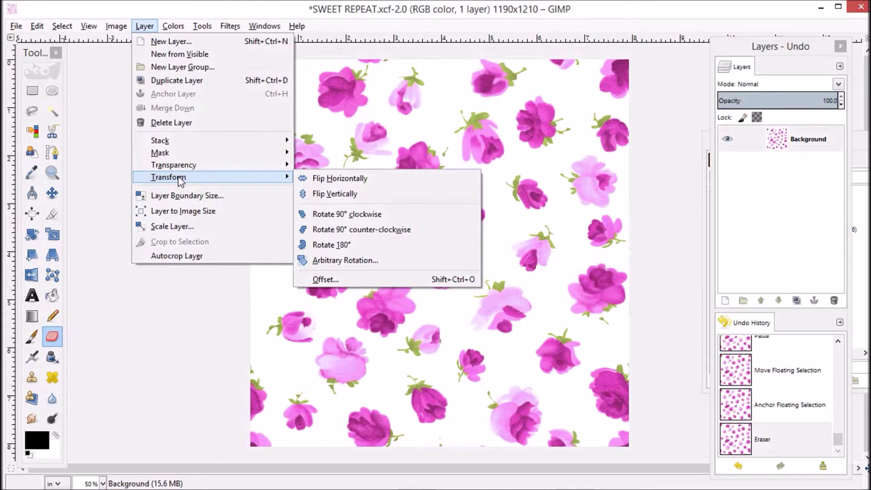
{"action": "left_click", "coordinate": [330, 278]}
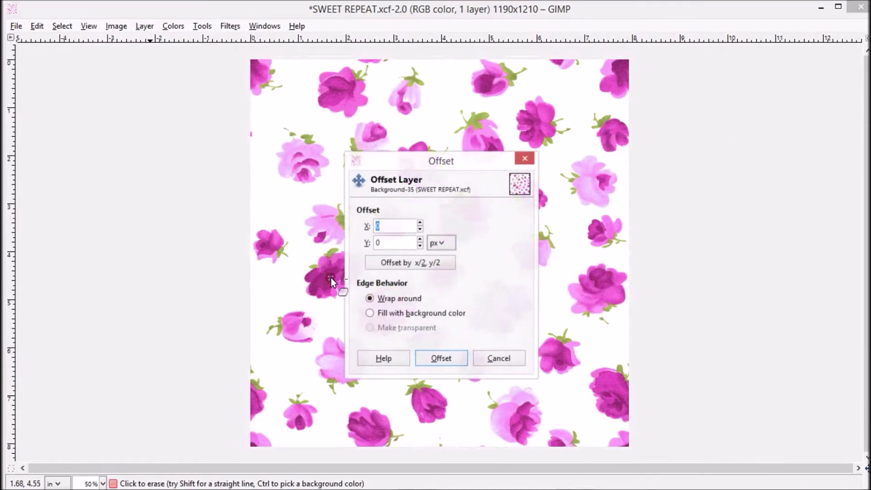
{"action": "left_click", "coordinate": [444, 243]}
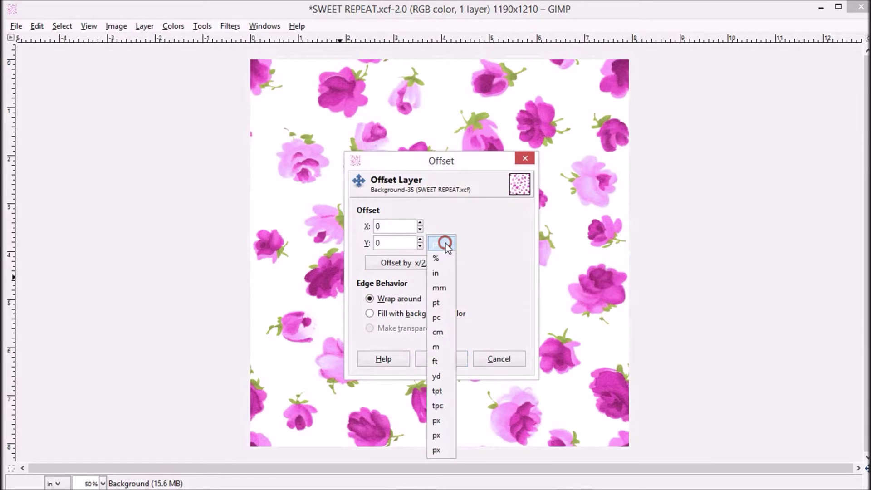
{"action": "left_click", "coordinate": [435, 258]}
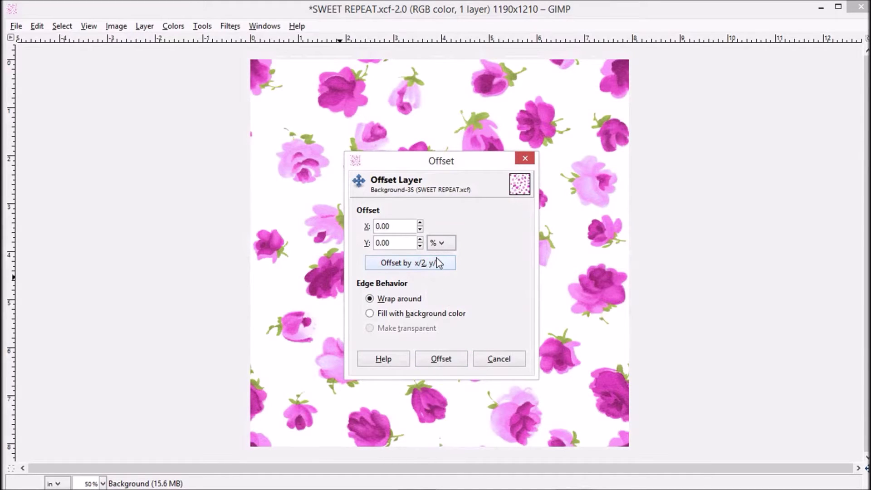
{"action": "double_click", "coordinate": [400, 226]}
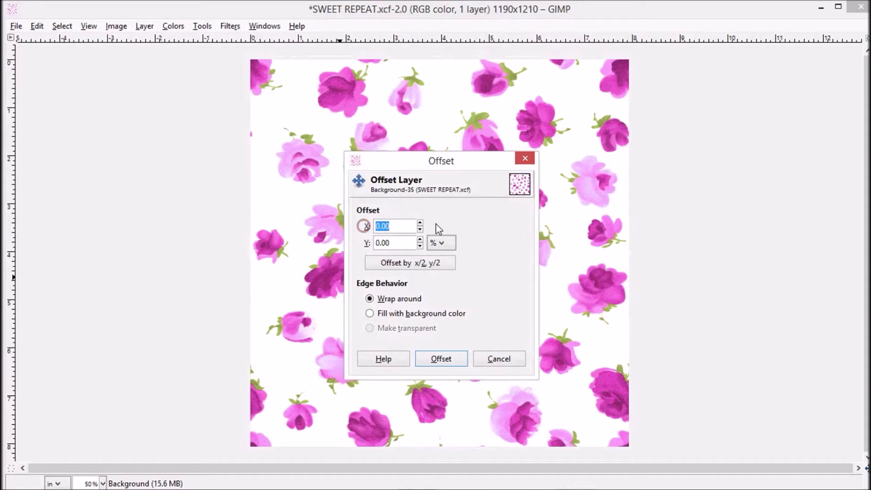
{"action": "type", "text": "50"}
{"action": "double_click", "coordinate": [376, 244]}
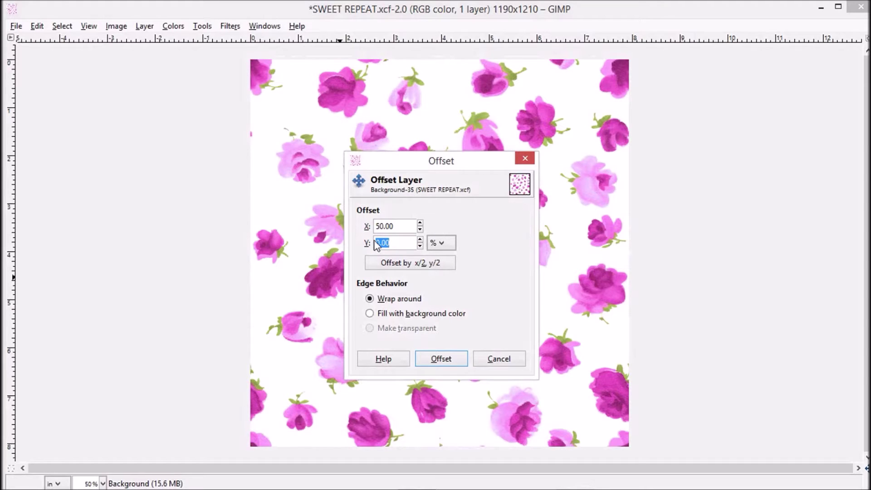
{"action": "type", "text": "50"}
{"action": "left_click", "coordinate": [447, 357]}
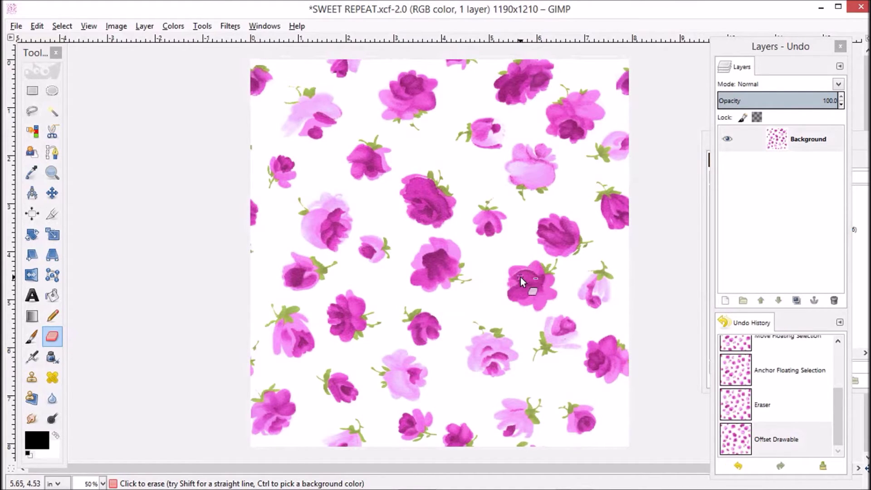
Outline the magenta rose just below the dark rose right of centre with Free Select, cut it and paste it back
{"action": "left_click", "coordinate": [32, 111]}
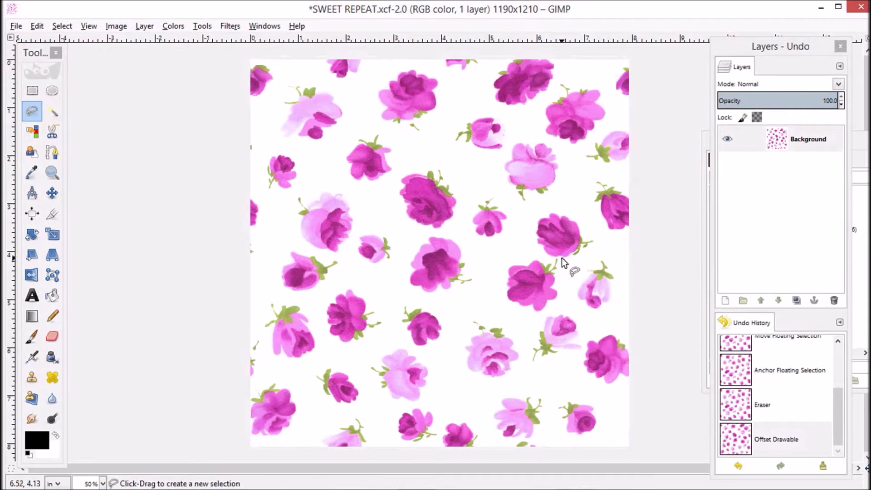
{"action": "mouse_move", "coordinate": [565, 263]}
{"action": "left_mouse_down"}
{"action": "mouse_move", "coordinate": [505, 261]}
{"action": "mouse_move", "coordinate": [495, 278]}
{"action": "mouse_move", "coordinate": [498, 298]}
{"action": "mouse_move", "coordinate": [538, 315]}
{"action": "mouse_move", "coordinate": [559, 297]}
{"action": "mouse_move", "coordinate": [565, 266]}
{"action": "left_mouse_up"}
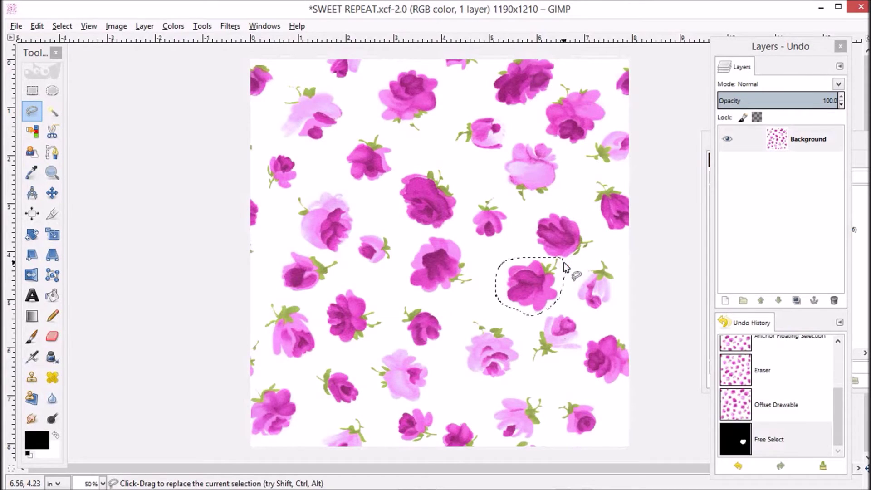
{"action": "left_click", "coordinate": [37, 26]}
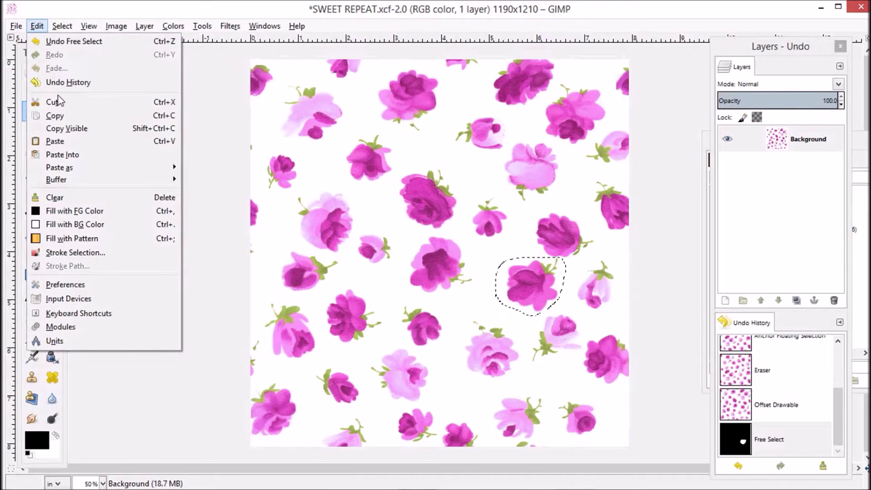
{"action": "left_click", "coordinate": [55, 102]}
{"action": "left_click", "coordinate": [36, 25]}
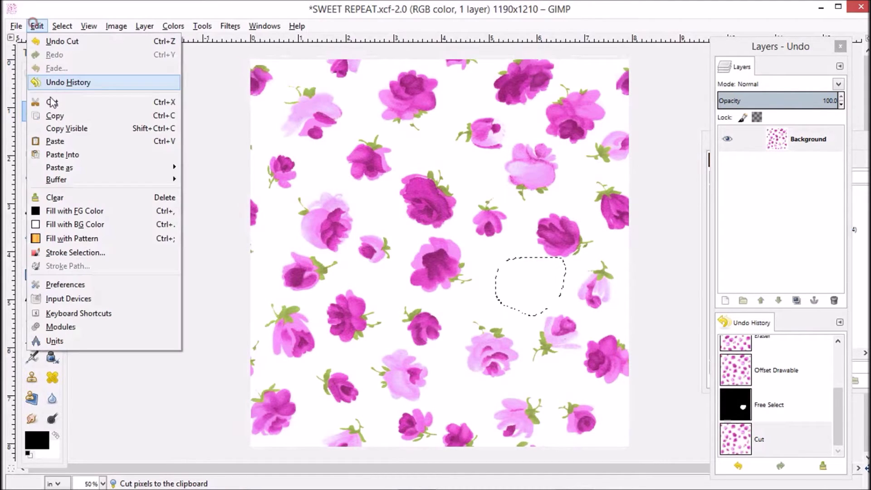
{"action": "left_click", "coordinate": [54, 141]}
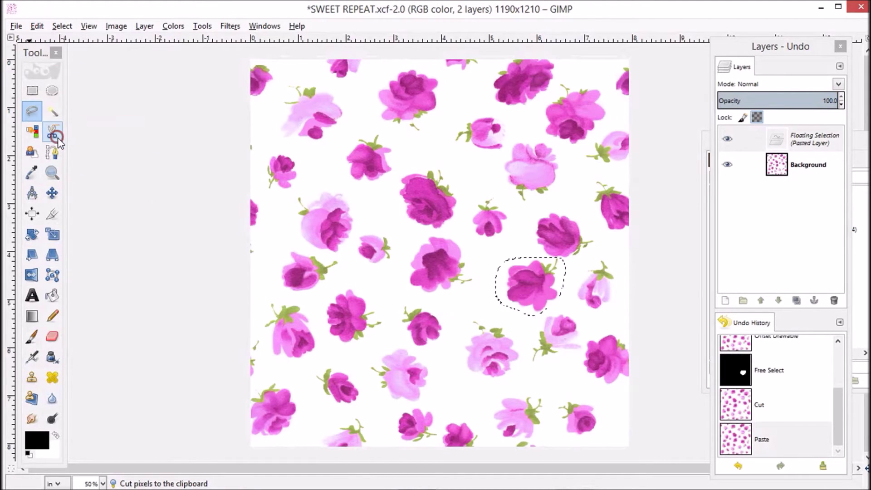
Move the pasted magenta rose slightly left, away from the neighbouring roses, and anchor it
{"action": "left_click", "coordinate": [52, 194]}
{"action": "left_click_drag", "start_coordinate": [530, 287], "coordinate": [511, 290]}
{"action": "left_click", "coordinate": [31, 111]}
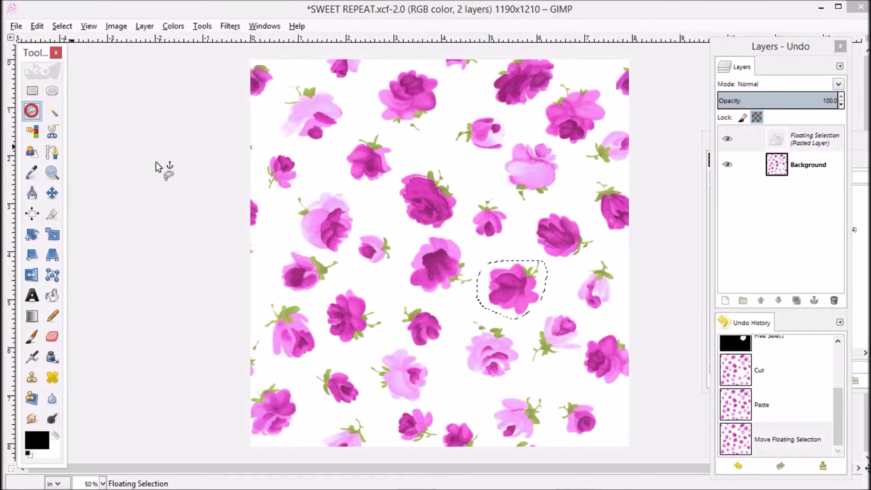
{"action": "left_click", "coordinate": [447, 233]}
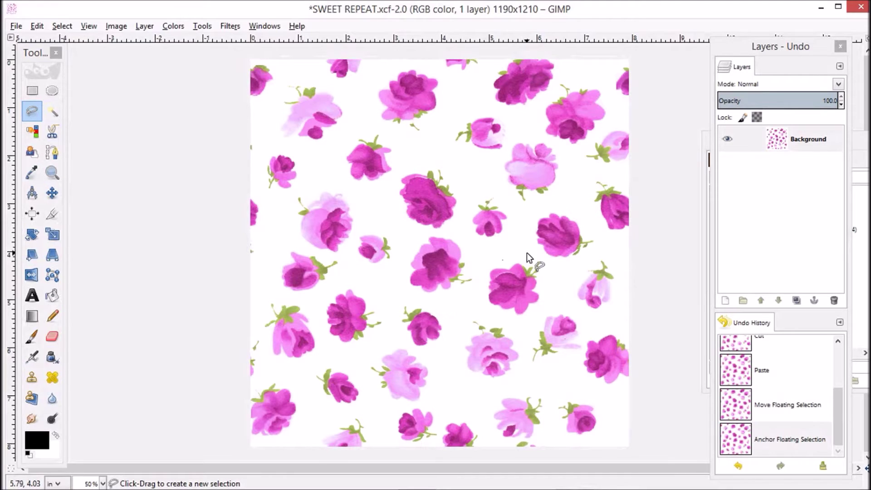
Outline the dark magenta rose in the upper centre of the image with Free Select, cut it and paste it back
{"action": "left_click", "coordinate": [32, 111]}
{"action": "mouse_move", "coordinate": [464, 191]}
{"action": "left_mouse_down"}
{"action": "mouse_move", "coordinate": [450, 225]}
{"action": "mouse_move", "coordinate": [437, 233]}
{"action": "mouse_move", "coordinate": [392, 195]}
{"action": "mouse_move", "coordinate": [404, 168]}
{"action": "mouse_move", "coordinate": [435, 164]}
{"action": "mouse_move", "coordinate": [465, 185]}
{"action": "mouse_move", "coordinate": [461, 192]}
{"action": "left_mouse_up"}
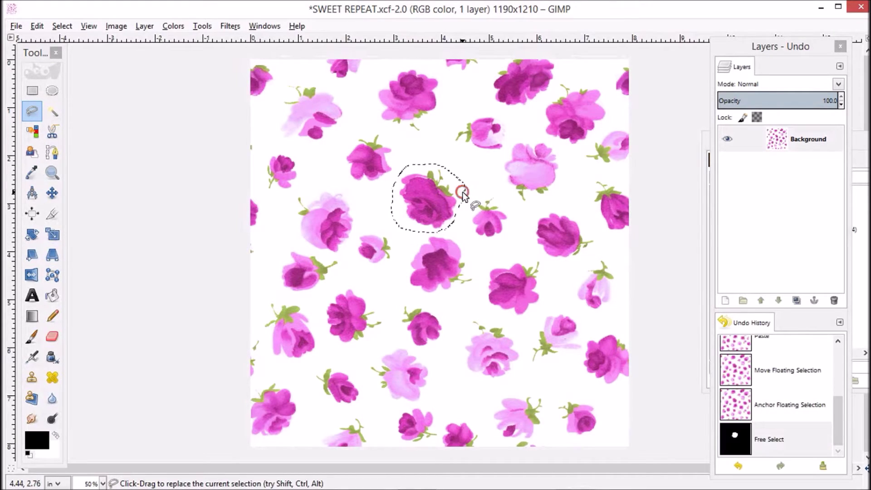
{"action": "left_click", "coordinate": [37, 26]}
{"action": "left_click", "coordinate": [49, 101]}
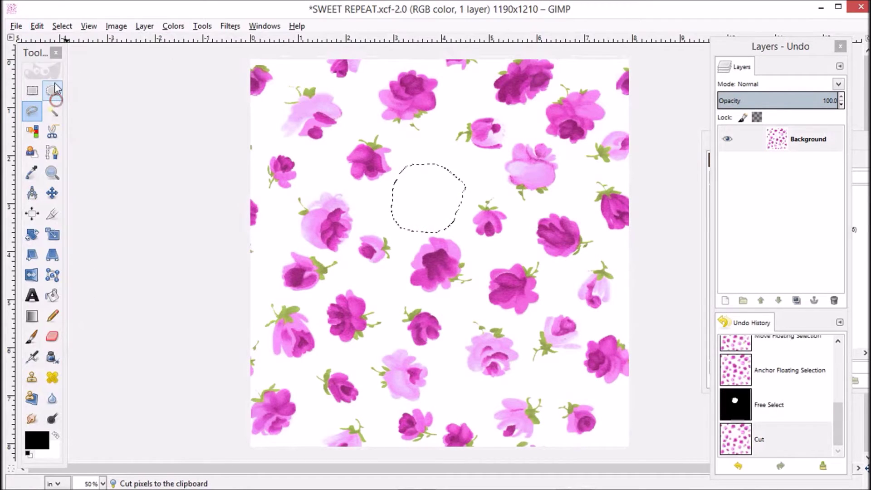
{"action": "left_click", "coordinate": [37, 26]}
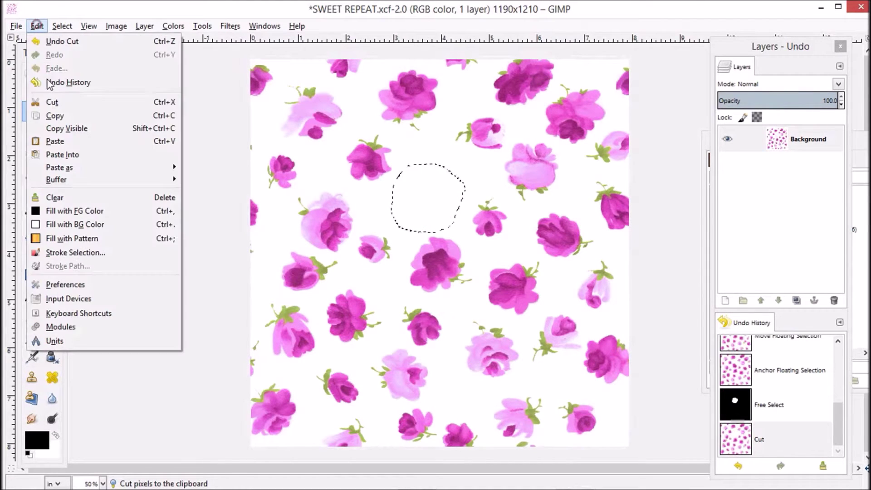
{"action": "left_click", "coordinate": [57, 142]}
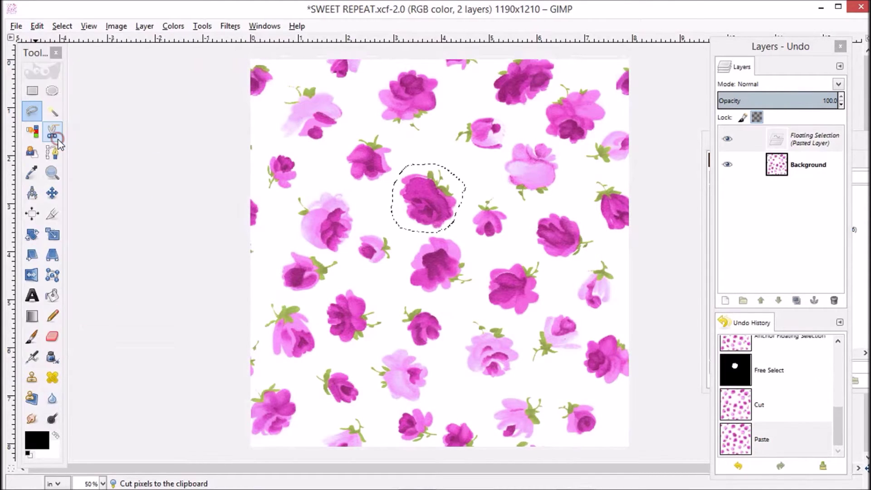
Move the pasted dark magenta rose slightly up and right, away from the rose below it, and anchor it
{"action": "left_click", "coordinate": [52, 194]}
{"action": "left_click_drag", "start_coordinate": [423, 195], "coordinate": [428, 181]}
{"action": "left_click", "coordinate": [32, 111]}
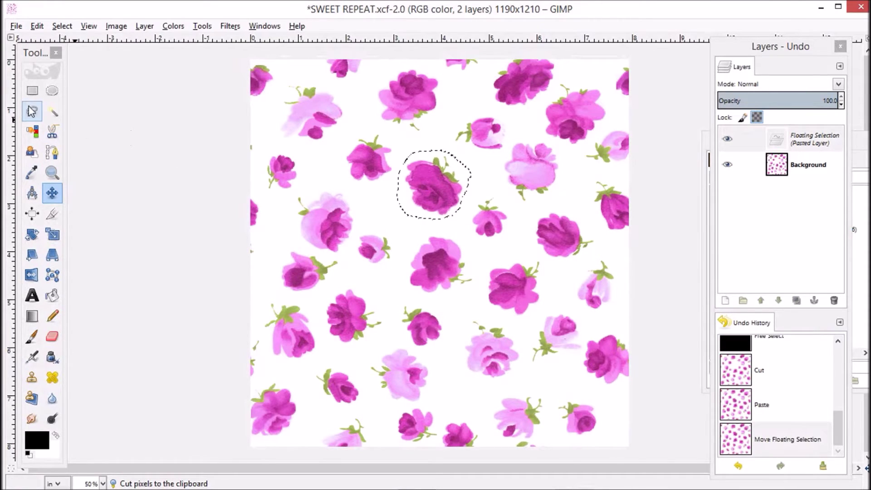
{"action": "left_click", "coordinate": [375, 182]}
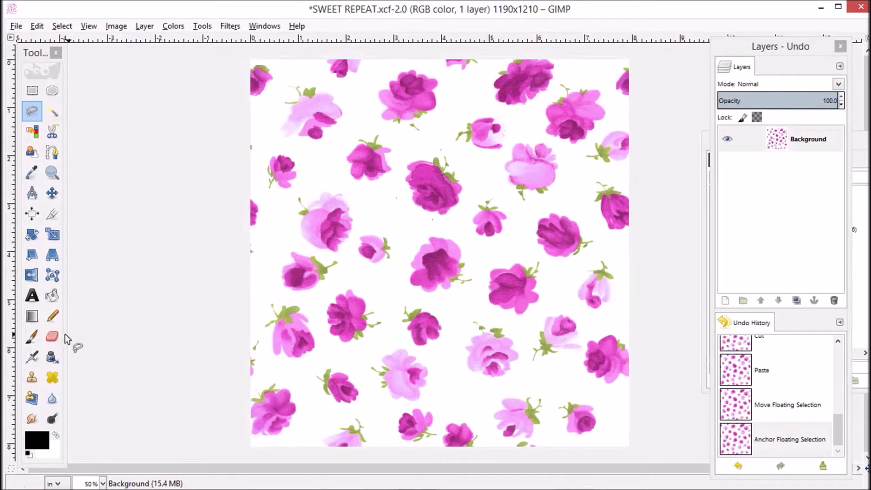
Erase the stray specks left around the repositioned dark magenta rose
{"action": "left_click", "coordinate": [52, 336]}
{"action": "left_click", "coordinate": [396, 198]}
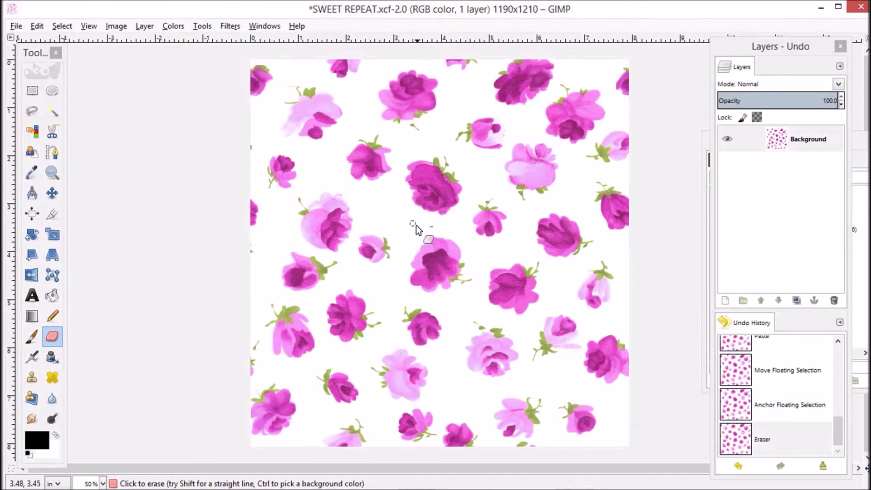
{"action": "left_click", "coordinate": [461, 197]}
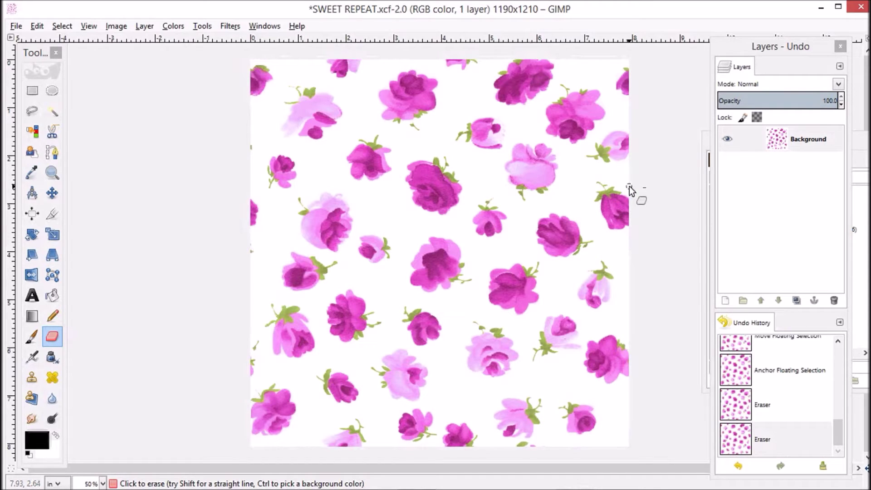
Show the Patterns dialog, then select the entire rose image and copy it
{"action": "key", "text": "shift+ctrl+p"}
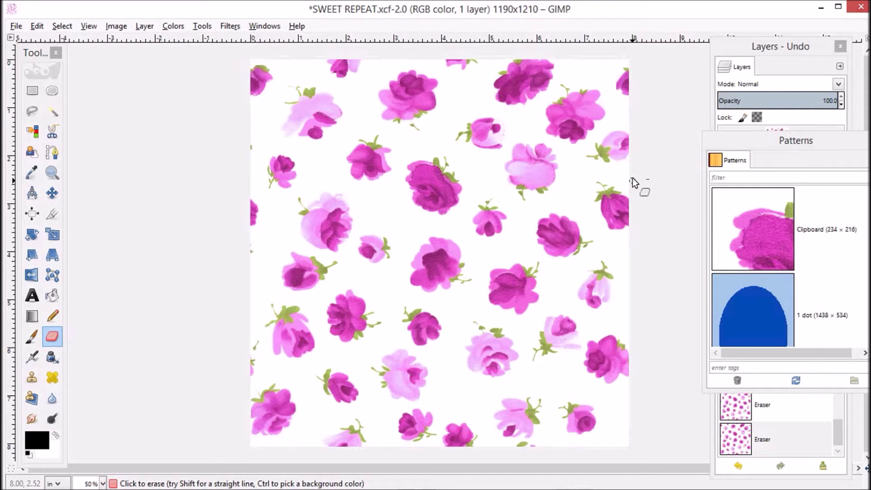
{"action": "left_click", "coordinate": [62, 26]}
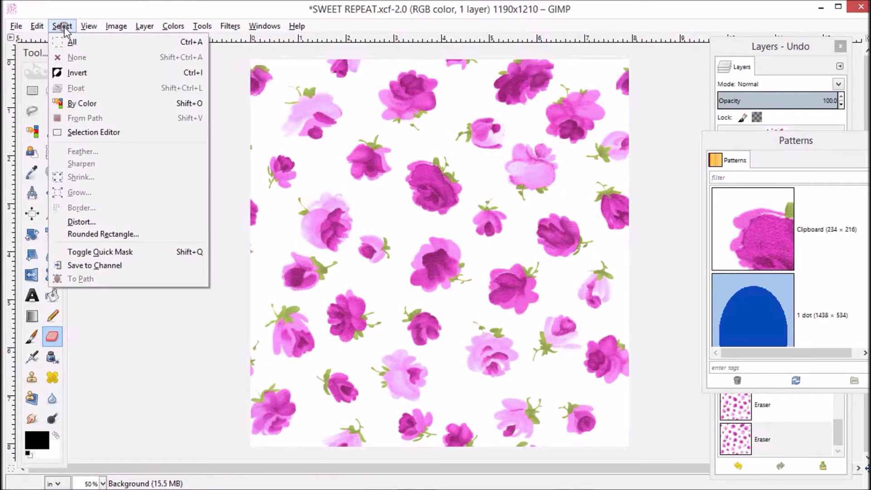
{"action": "left_click", "coordinate": [74, 42]}
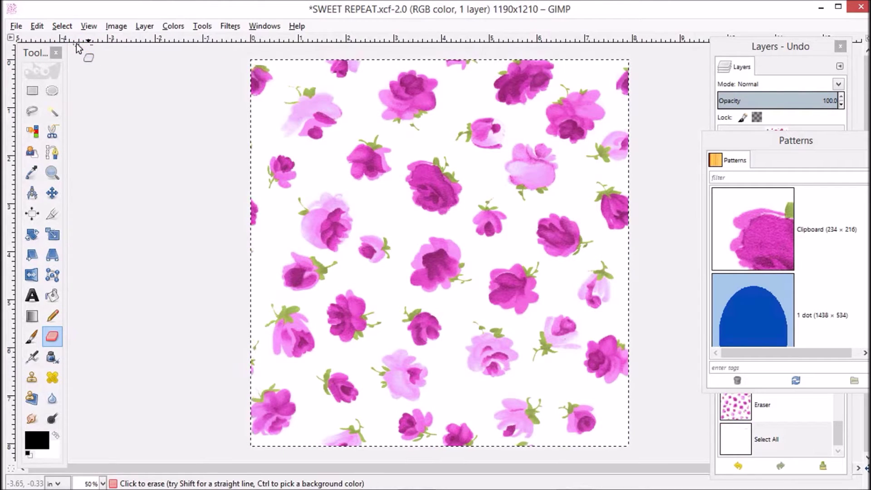
{"action": "left_click", "coordinate": [38, 27]}
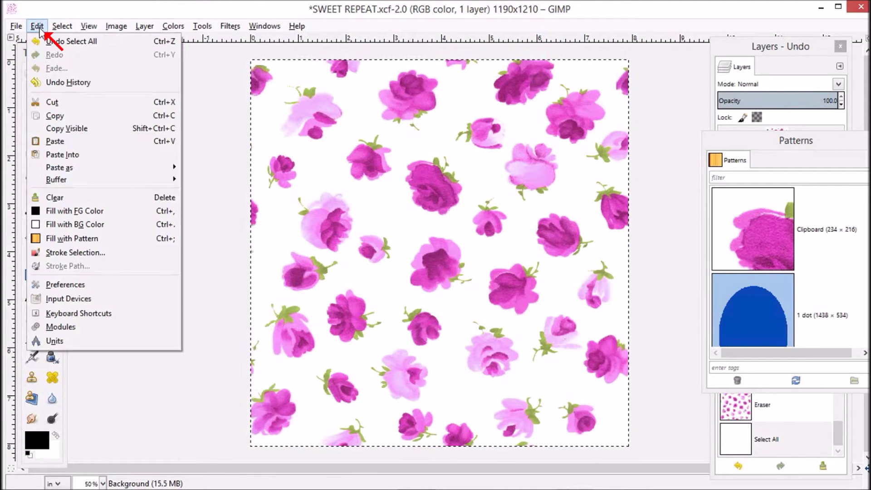
{"action": "left_click", "coordinate": [62, 117]}
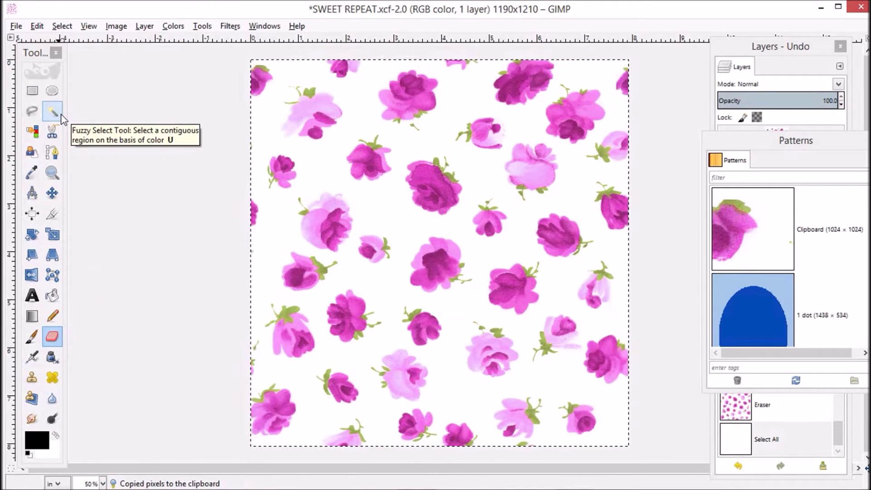
Paste the copied image as a new pattern named SWEET REPEAT, keeping the file name mypattern
{"action": "left_click", "coordinate": [38, 26]}
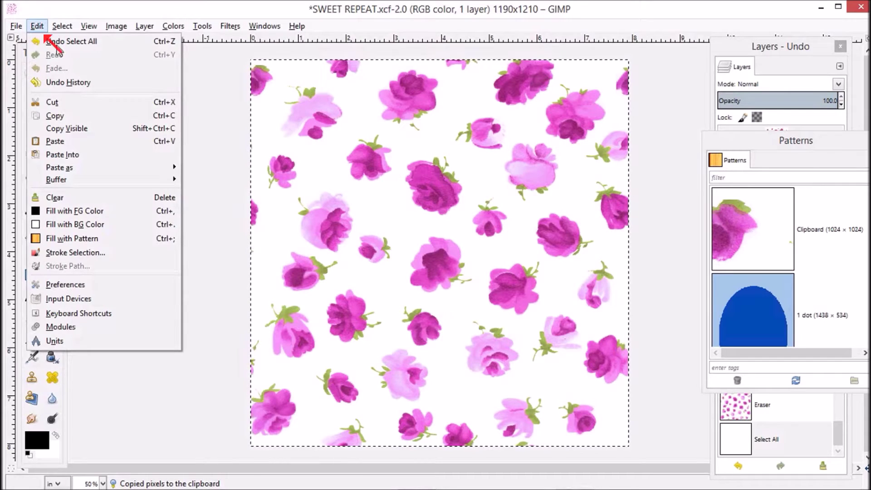
{"action": "mouse_move", "coordinate": [104, 172]}
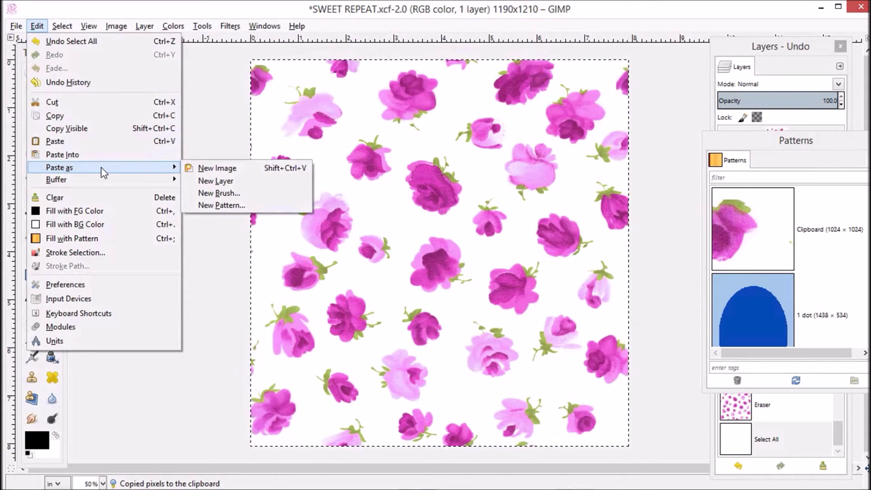
{"action": "left_click", "coordinate": [228, 209]}
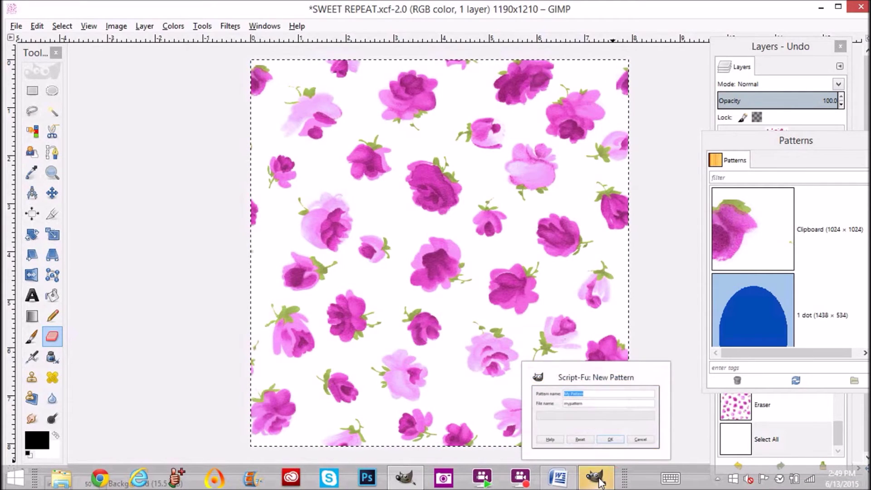
{"action": "left_click", "coordinate": [602, 482]}
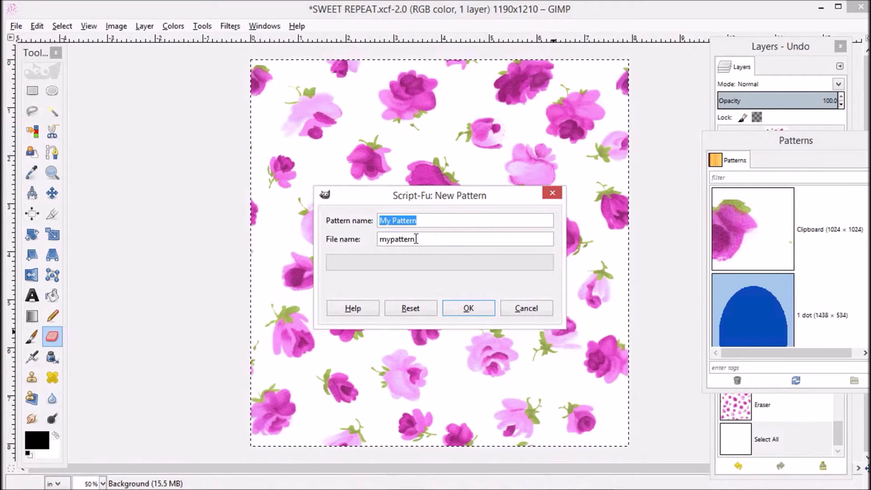
{"action": "left_click", "coordinate": [431, 220]}
{"action": "left_click_drag", "start_coordinate": [427, 221], "coordinate": [370, 219]}
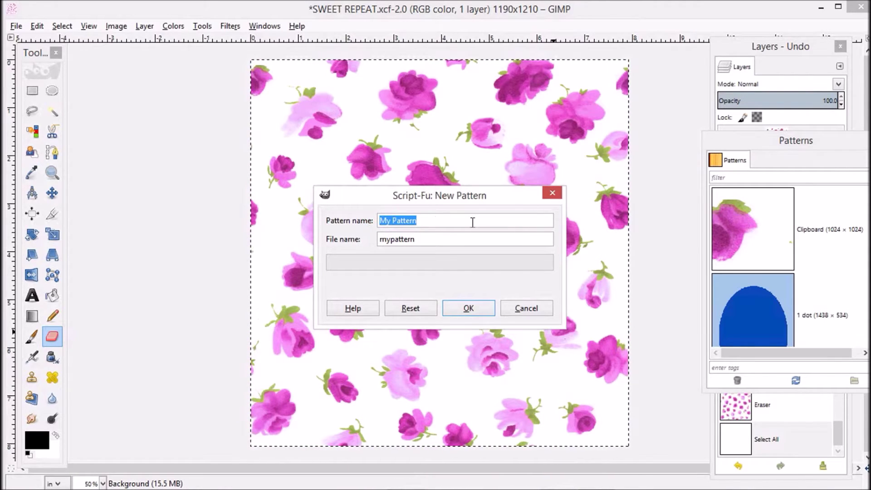
{"action": "type", "text": "SWEET "}
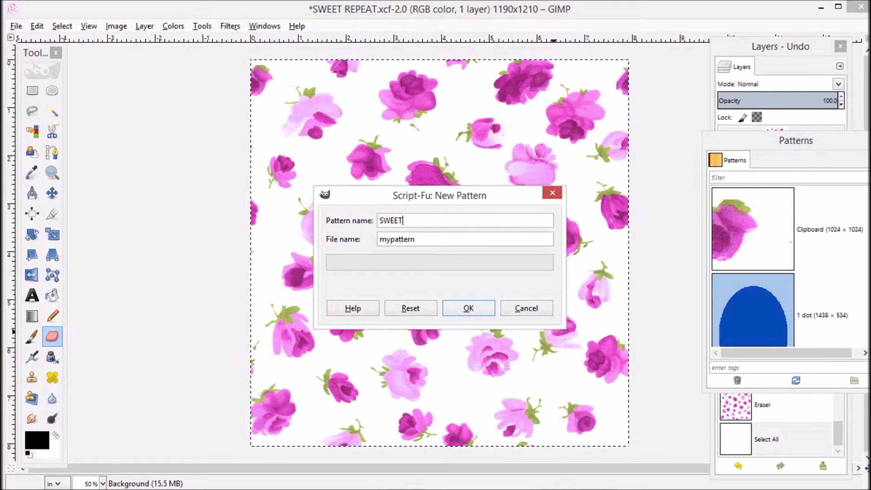
{"action": "type", "text": "REP"}
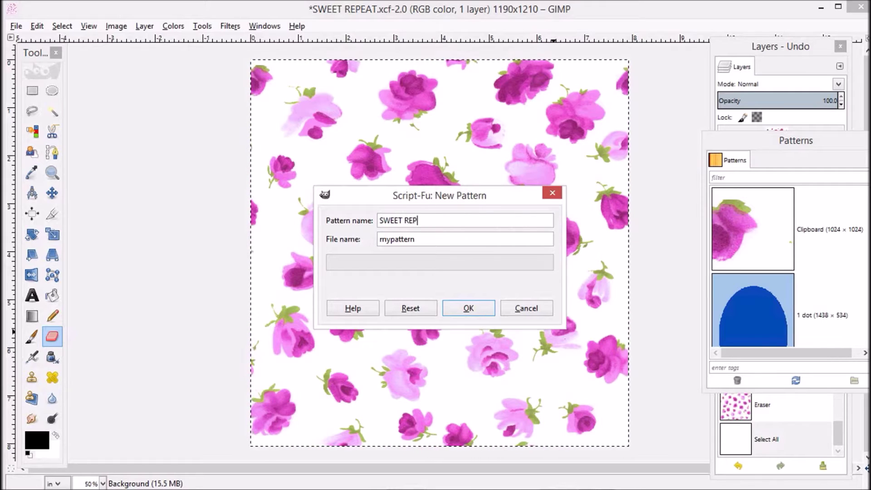
{"action": "type", "text": "EAT"}
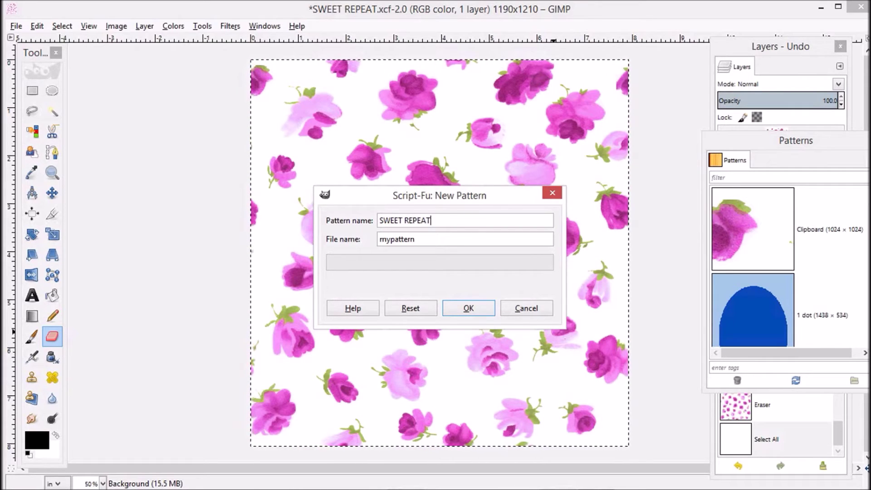
{"action": "left_click", "coordinate": [469, 308]}
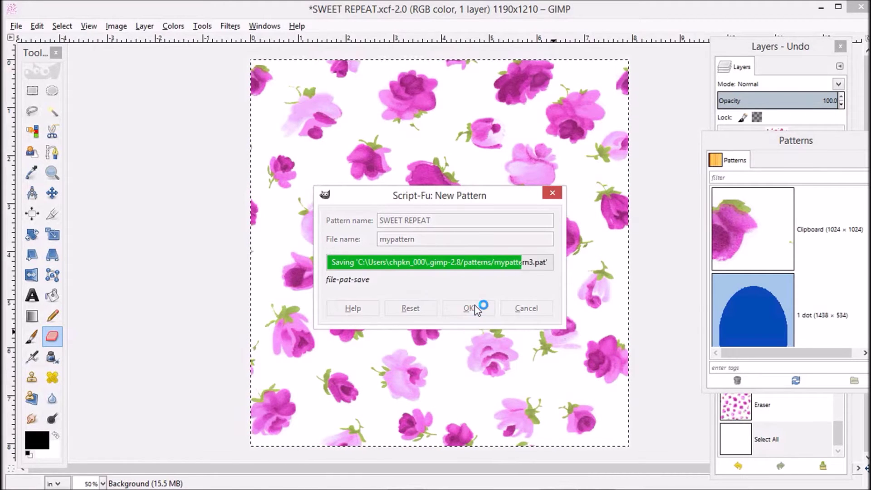
Bring the Patterns dialog fully into view and choose the SWEET REPEAT pattern as the active one
{"action": "left_click_drag", "start_coordinate": [736, 141], "coordinate": [657, 143]}
{"action": "left_click", "coordinate": [656, 137]}
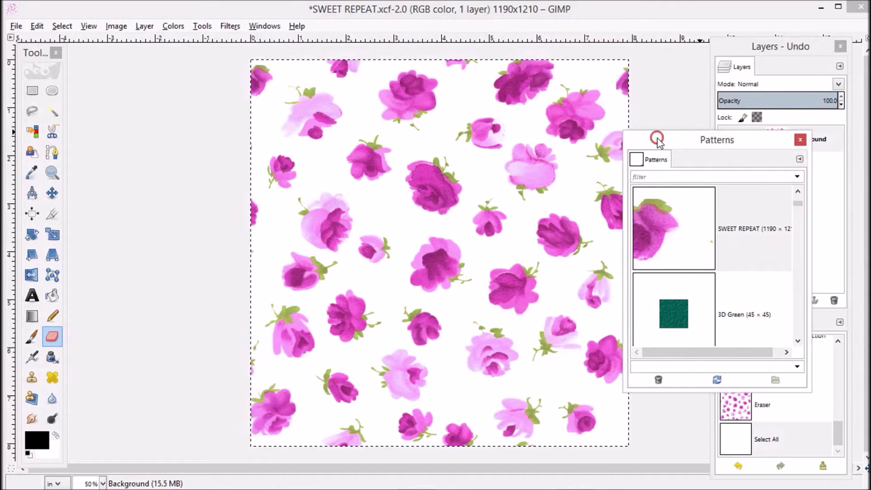
{"action": "scroll", "coordinate": [794, 200], "scroll_direction": "up", "scroll_amount": 2}
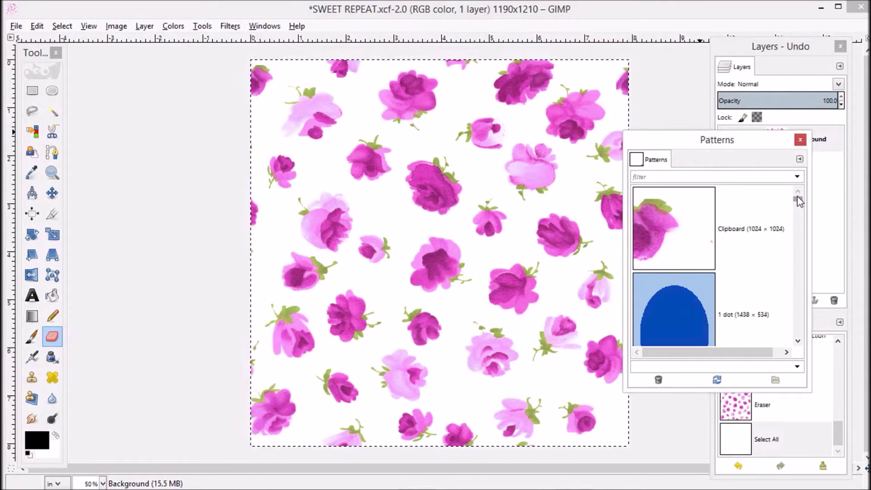
{"action": "scroll", "coordinate": [798, 197], "scroll_direction": "down", "scroll_amount": 2}
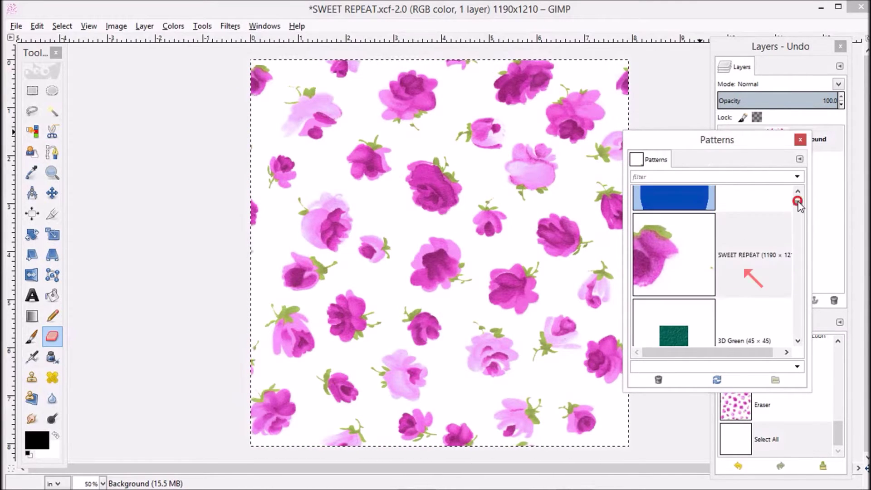
{"action": "left_click_drag", "start_coordinate": [628, 138], "coordinate": [661, 136]}
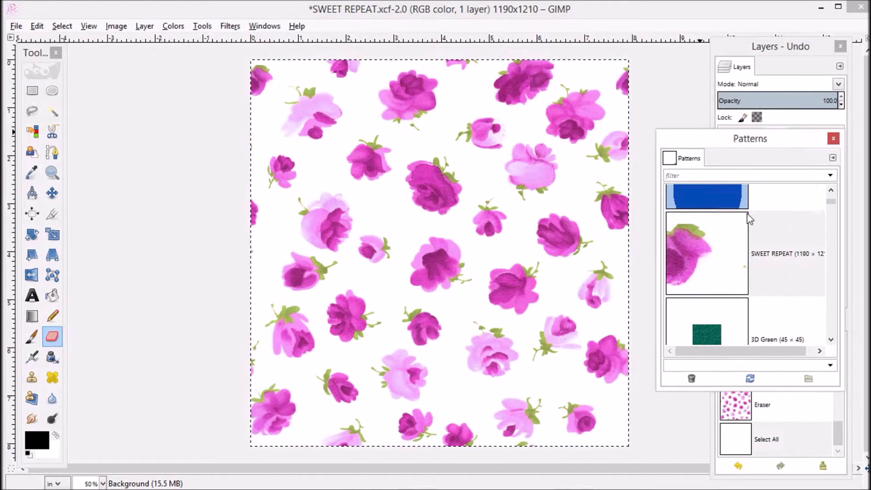
{"action": "left_click", "coordinate": [734, 247]}
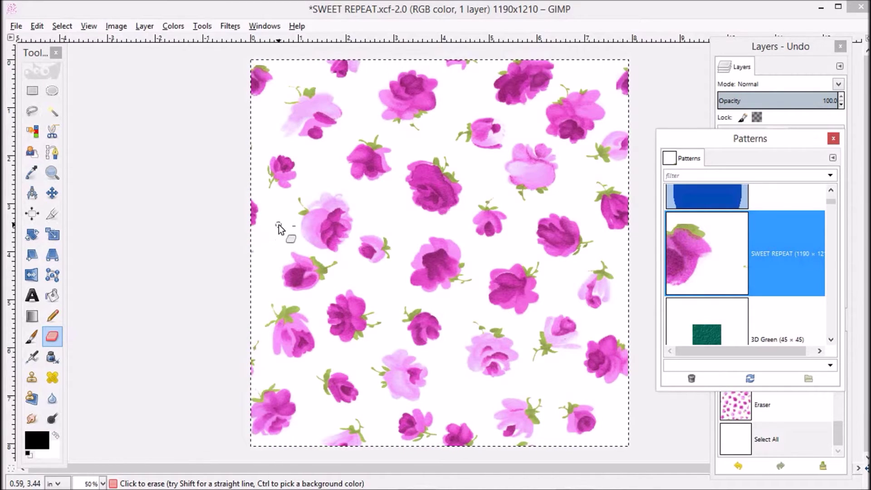
Create a new image 16 in wide and 16 in high, and maximize its window
{"action": "left_click", "coordinate": [16, 26]}
{"action": "left_click", "coordinate": [35, 44]}
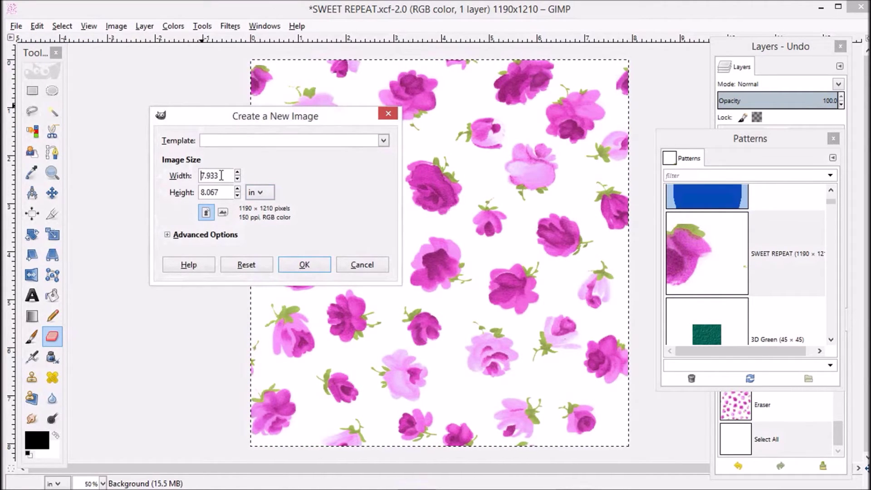
{"action": "left_click_drag", "start_coordinate": [221, 175], "coordinate": [190, 175]}
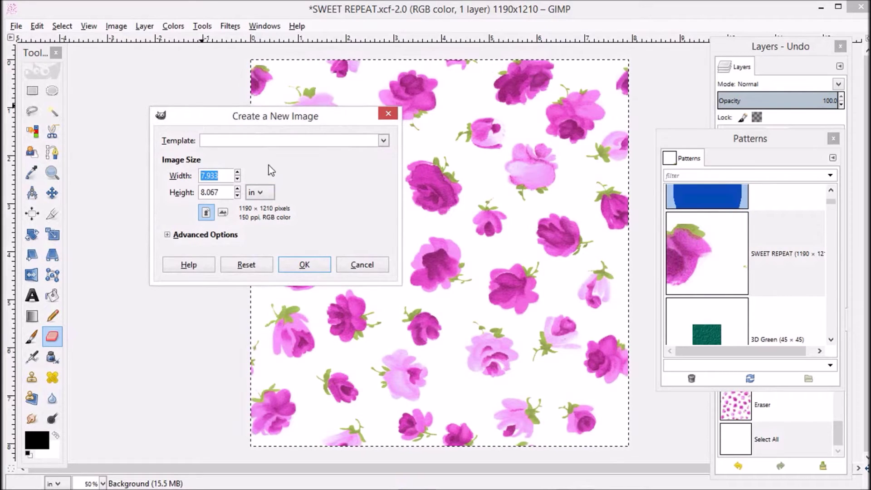
{"action": "type", "text": "16"}
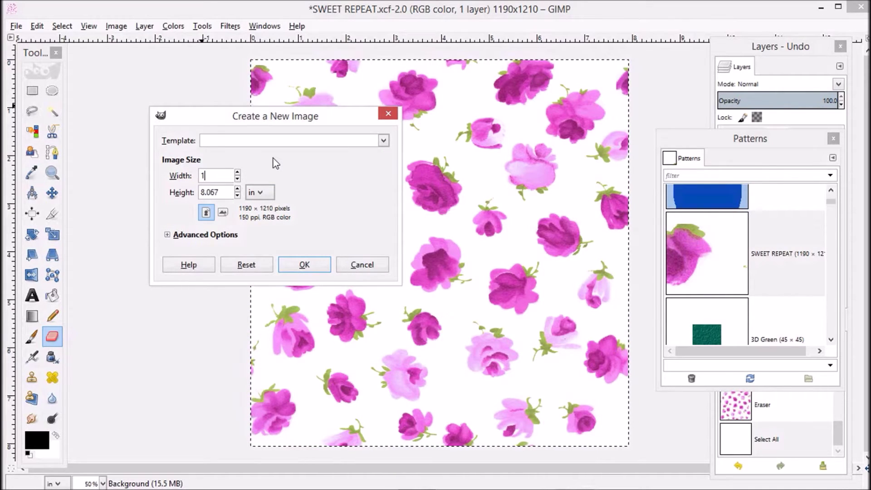
{"action": "double_click", "coordinate": [226, 192]}
{"action": "type", "text": "16"}
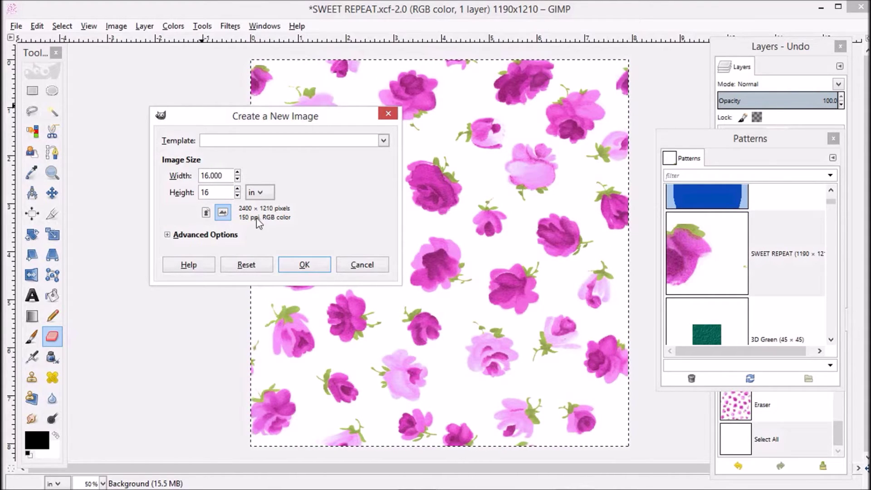
{"action": "left_click", "coordinate": [305, 263]}
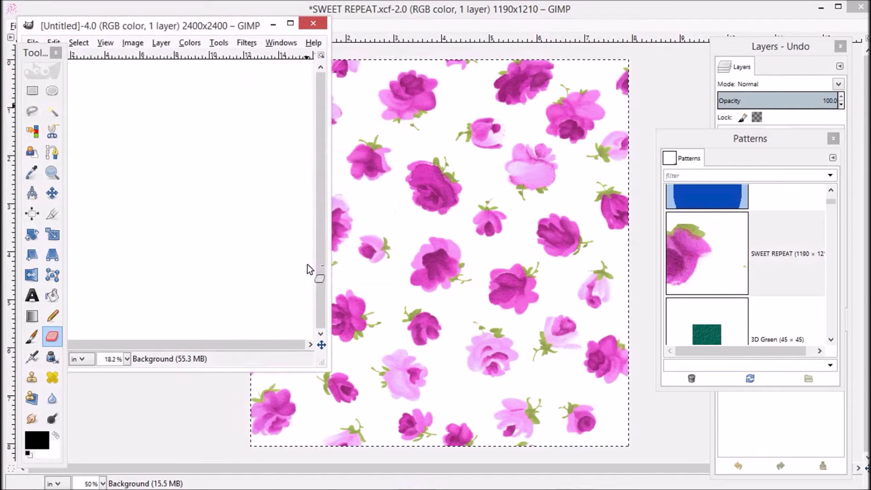
{"action": "left_click_drag", "start_coordinate": [243, 31], "coordinate": [458, 115]}
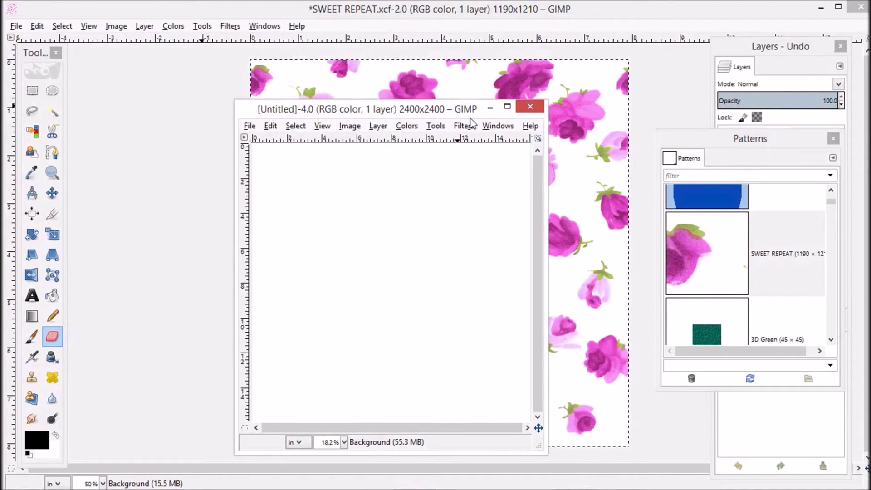
{"action": "left_click", "coordinate": [509, 107]}
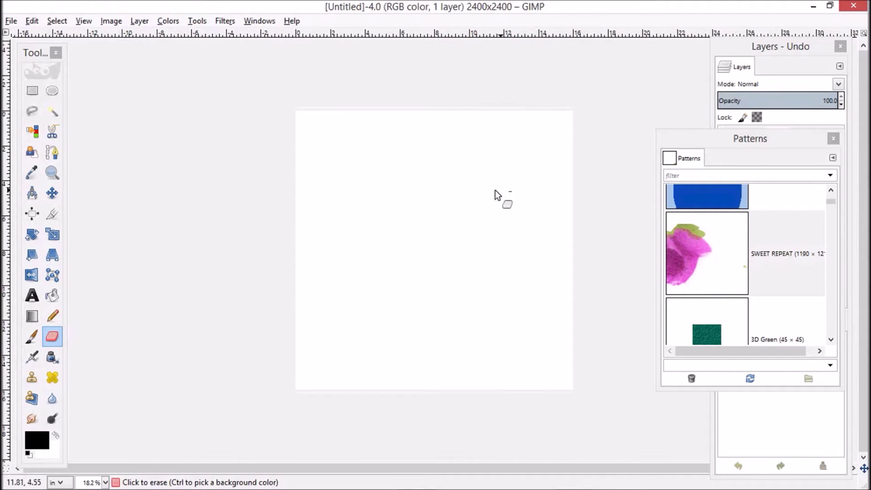
Fill the blank 16 × 16 in image with the SWEET REPEAT pattern and inspect the seams between the repeats up close
{"action": "left_click", "coordinate": [32, 21]}
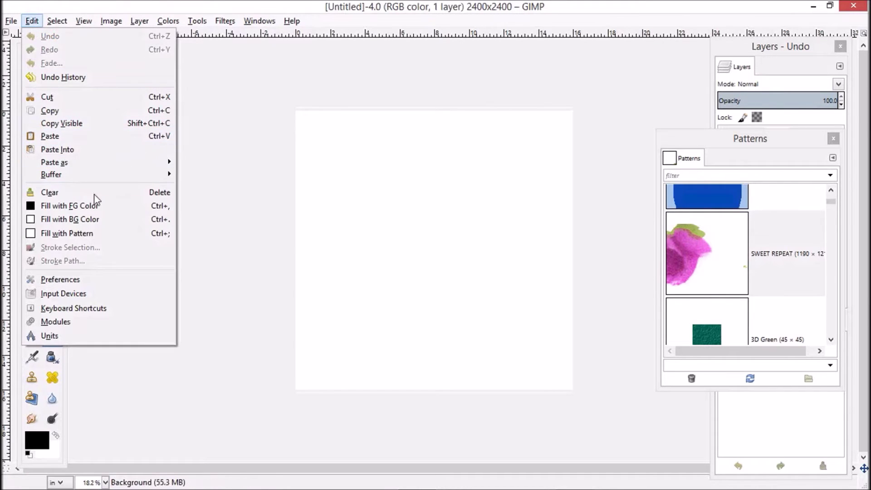
{"action": "left_click", "coordinate": [89, 233]}
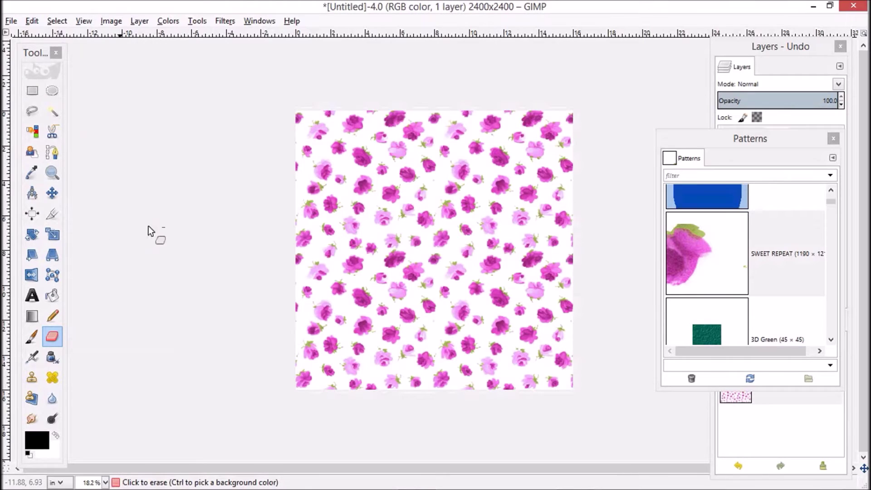
{"action": "scroll", "coordinate": [457, 258], "scroll_direction": "up", "scroll_amount": 2, "text": "ctrl"}
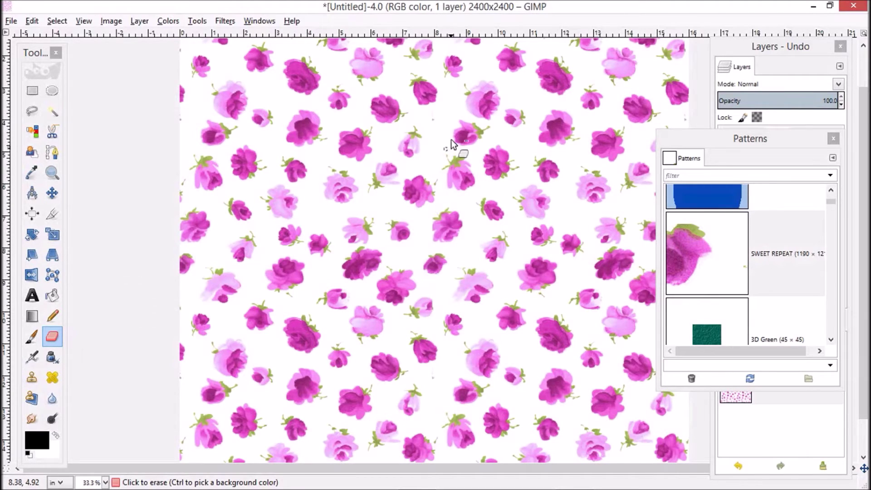
{"action": "scroll", "coordinate": [451, 140], "scroll_direction": "up", "scroll_amount": 3, "text": "ctrl"}
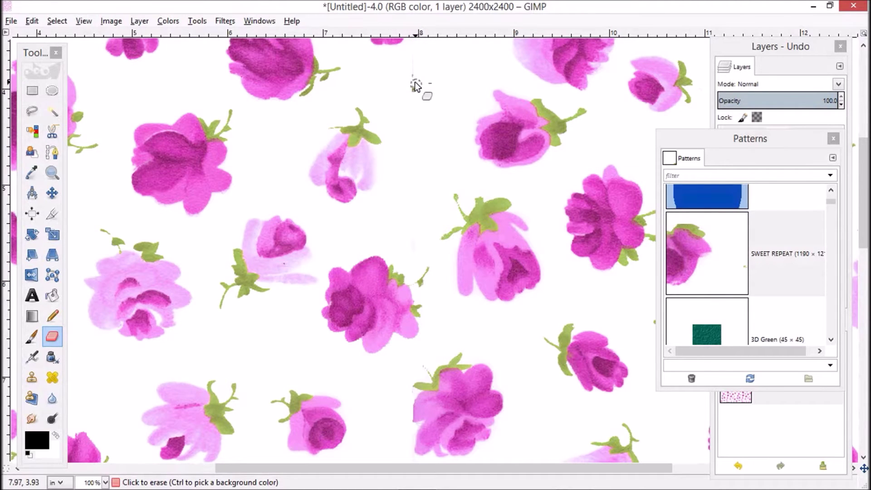
{"action": "scroll", "coordinate": [465, 175], "scroll_direction": "down", "scroll_amount": 1, "text": "ctrl"}
{"action": "scroll", "coordinate": [464, 175], "scroll_direction": "down", "scroll_amount": 1}
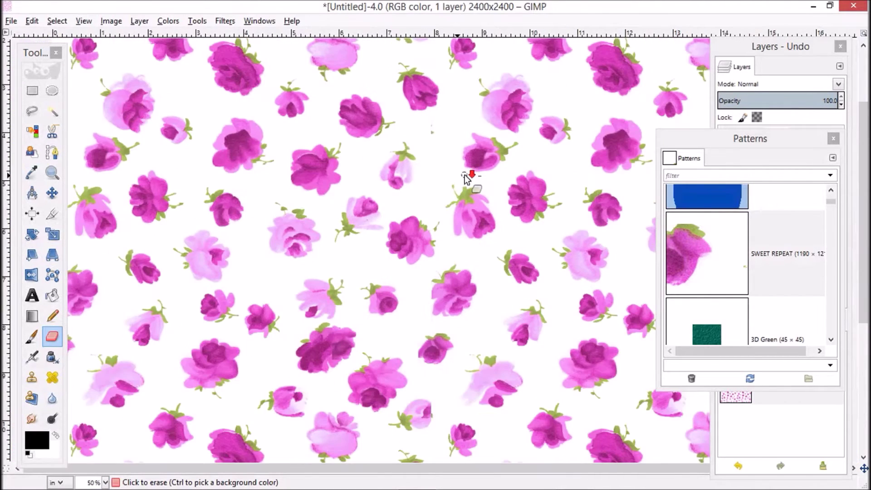
{"action": "scroll", "coordinate": [465, 175], "scroll_direction": "down", "scroll_amount": 1}
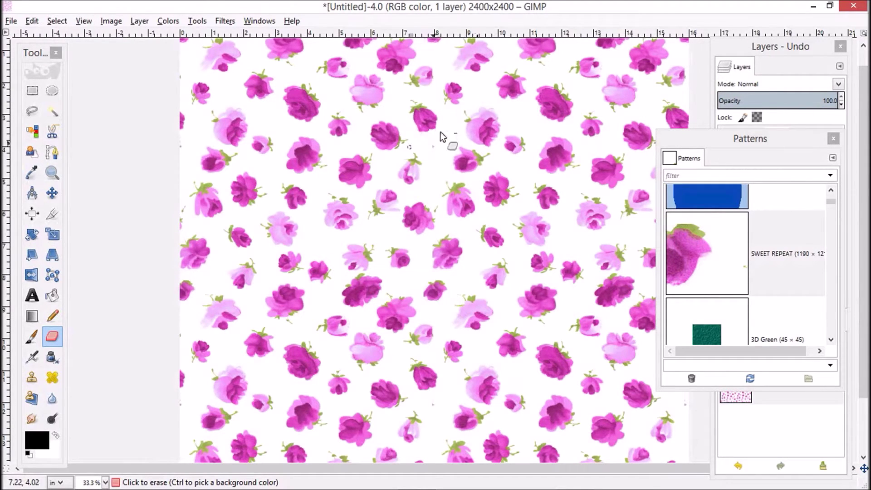
Discard the test image, and in the deselected rose repeat erase the stray marks on the left edge and near the upper-right corner
{"action": "left_click", "coordinate": [853, 7]}
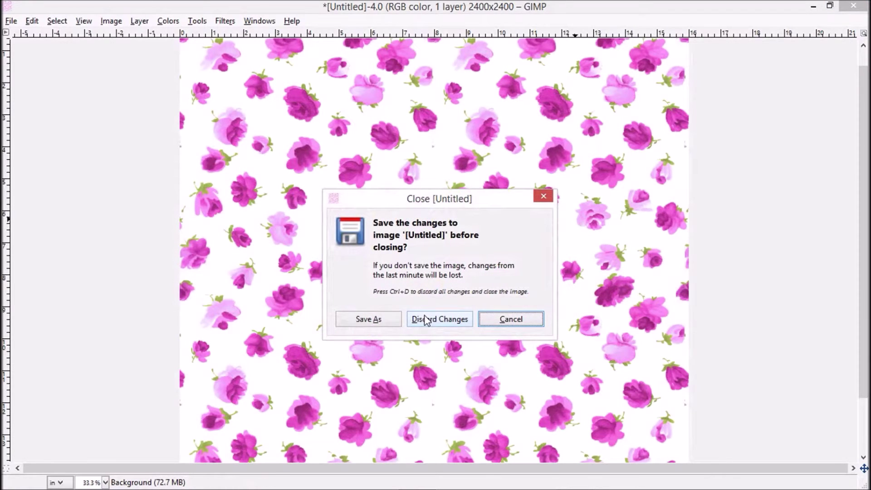
{"action": "left_click", "coordinate": [426, 320]}
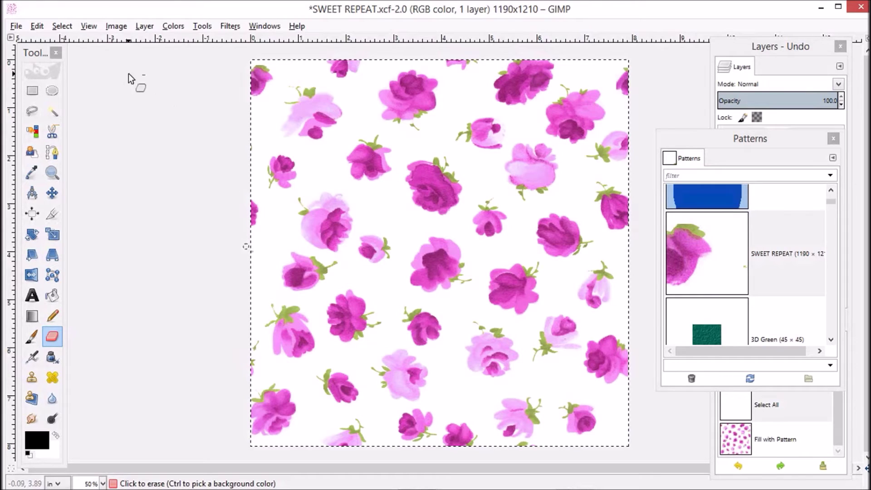
{"action": "left_click", "coordinate": [61, 26]}
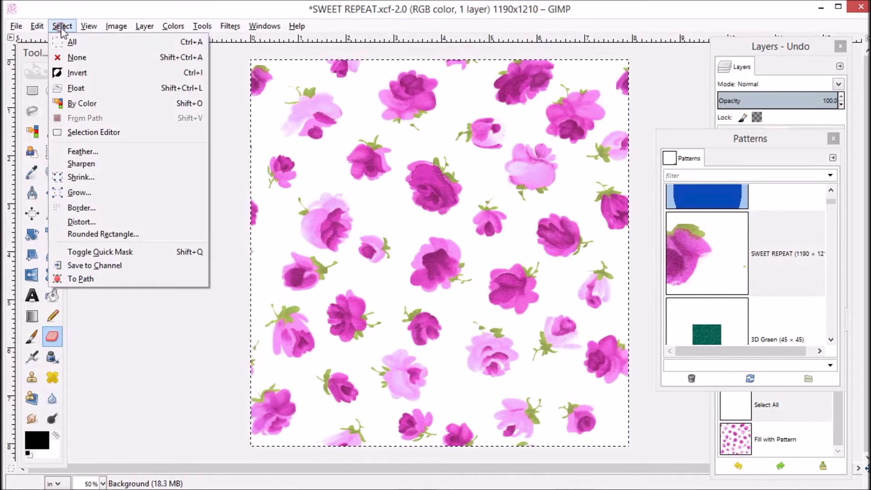
{"action": "left_click", "coordinate": [73, 58]}
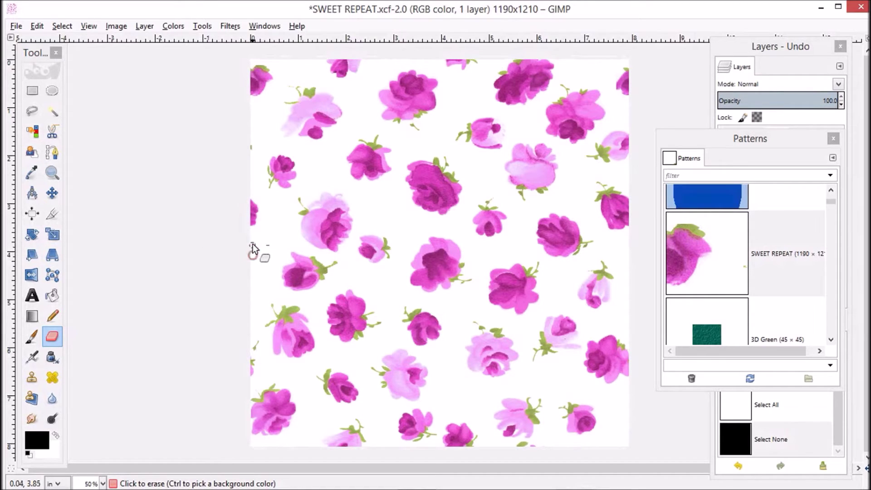
{"action": "left_click", "coordinate": [251, 256]}
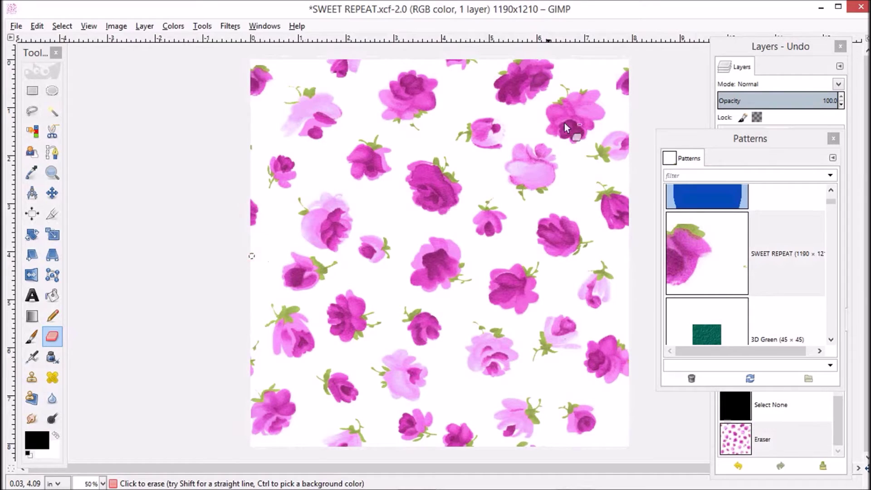
{"action": "left_click", "coordinate": [614, 78]}
{"action": "left_click", "coordinate": [614, 83]}
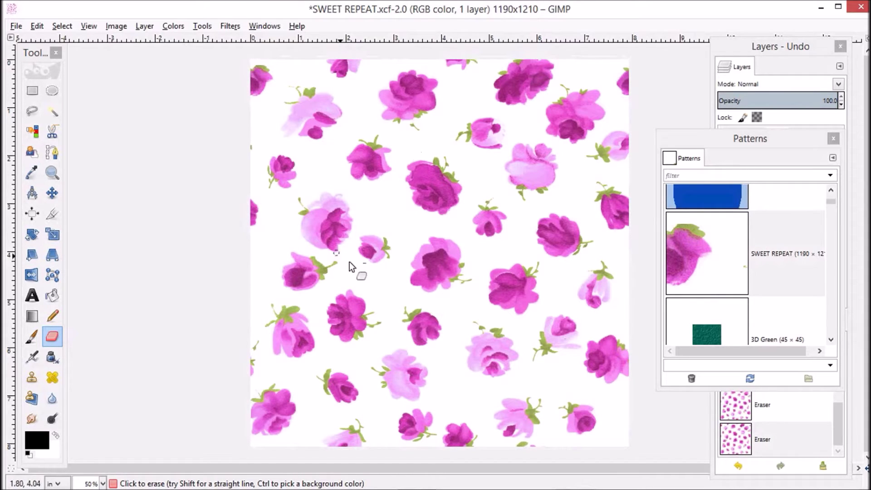
Select the whole cleaned rose repeat image and copy it
{"action": "left_click", "coordinate": [59, 27]}
{"action": "left_click", "coordinate": [72, 42]}
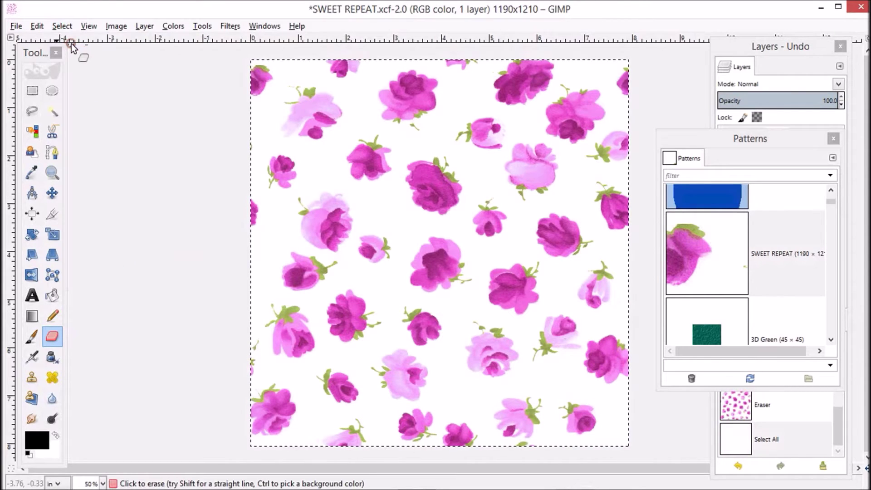
{"action": "left_click", "coordinate": [37, 26]}
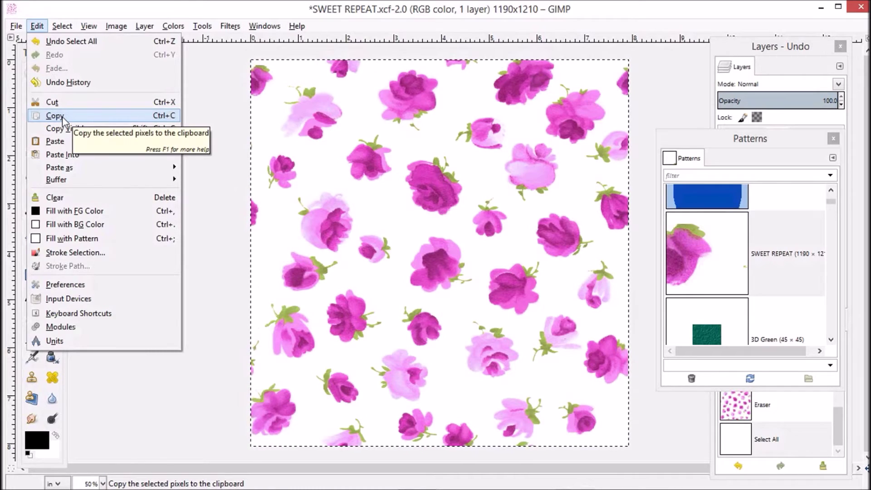
{"action": "left_click", "coordinate": [64, 119]}
Paste the copied image as a new pattern named SWEET REPEAT 2, keeping the file name mypattern
{"action": "left_click", "coordinate": [36, 27]}
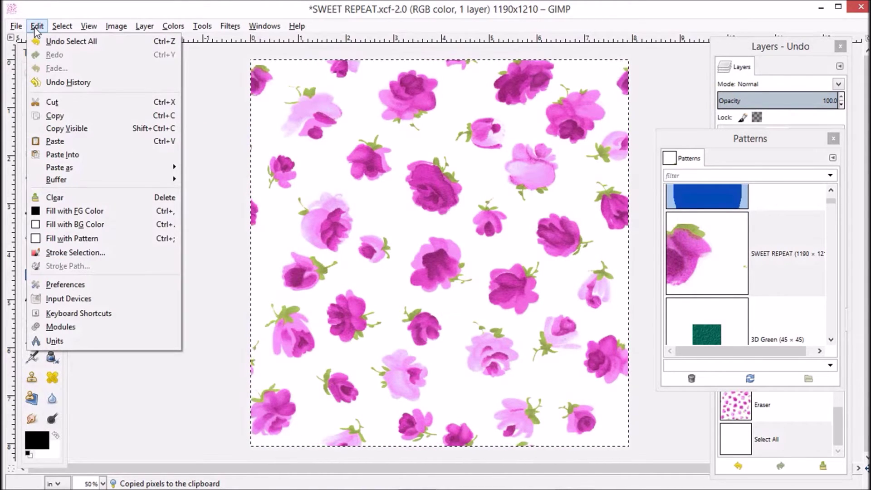
{"action": "mouse_move", "coordinate": [89, 175]}
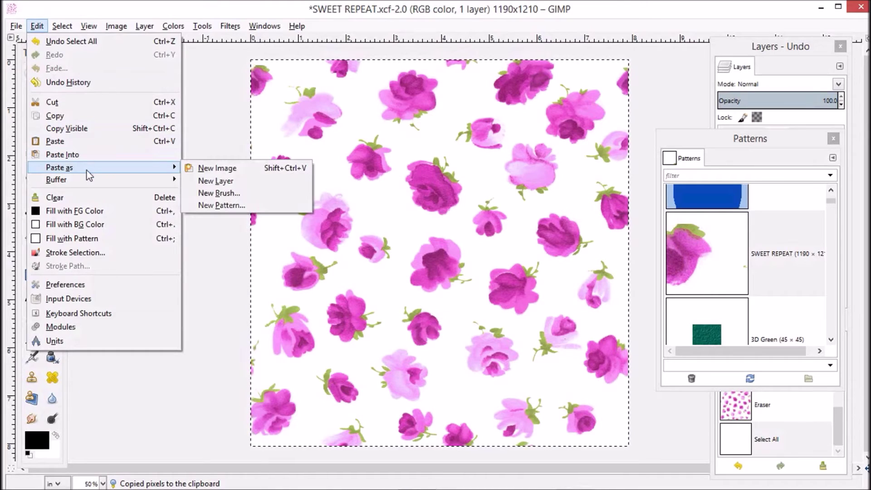
{"action": "left_click", "coordinate": [220, 205]}
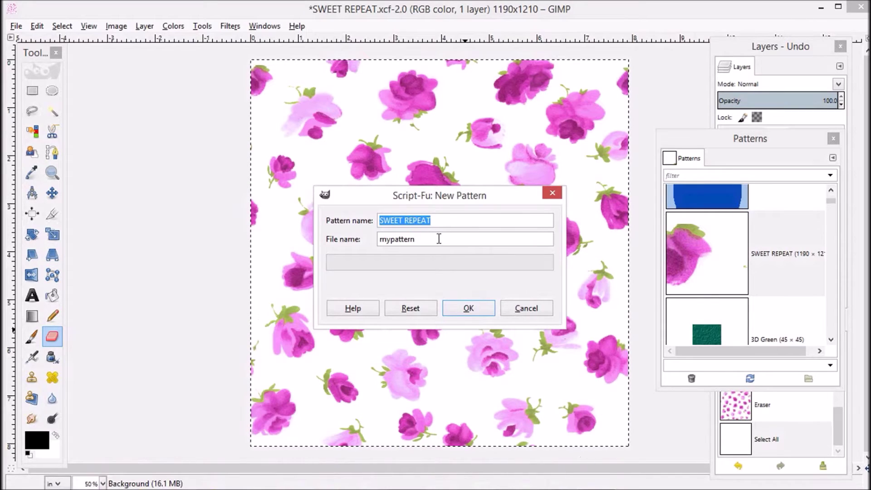
{"action": "left_click", "coordinate": [437, 221]}
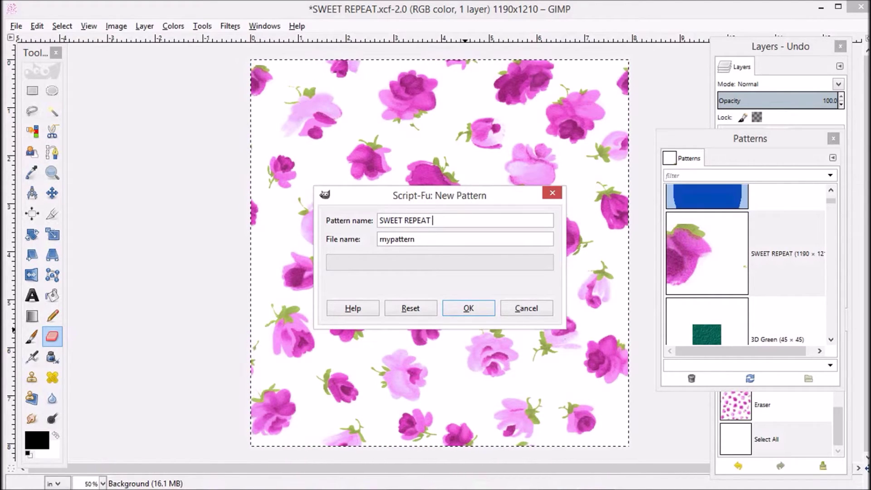
{"action": "type", "text": "2"}
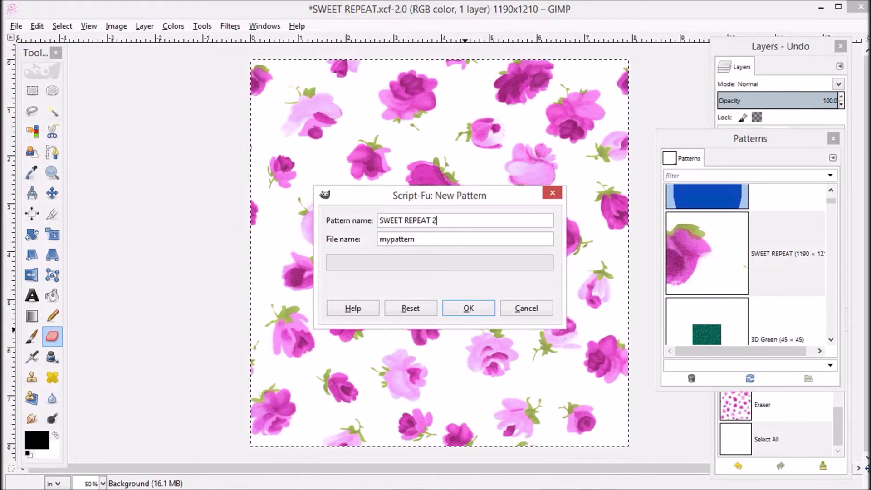
{"action": "left_click", "coordinate": [473, 306]}
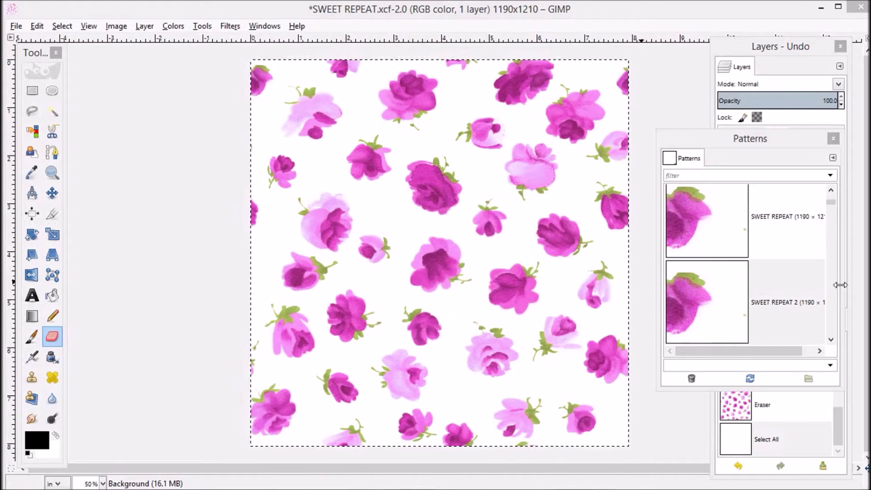
Widen the Patterns dialog to show full pattern names, choose SWEET REPEAT 2 as the active pattern, and move the dialog aside
{"action": "left_click_drag", "start_coordinate": [840, 284], "coordinate": [846, 286]}
{"action": "left_click", "coordinate": [683, 133]}
{"action": "left_click_drag", "start_coordinate": [684, 138], "coordinate": [631, 138]}
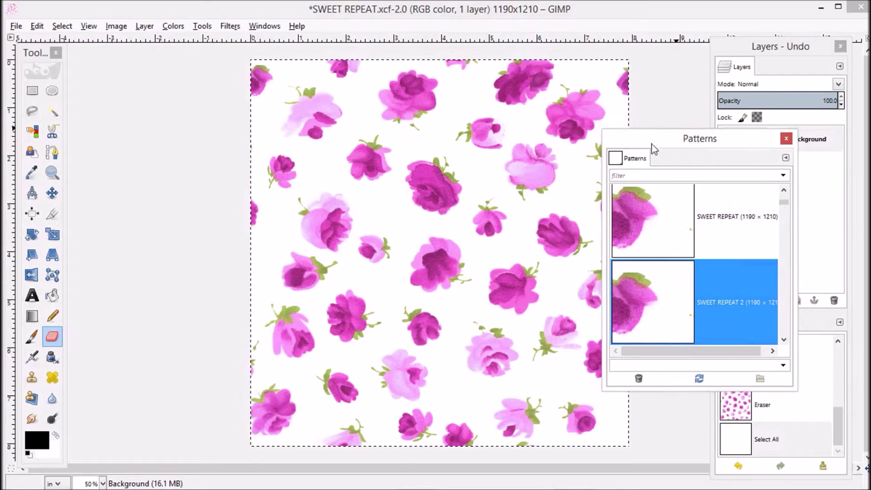
{"action": "left_click_drag", "start_coordinate": [797, 222], "coordinate": [847, 221]}
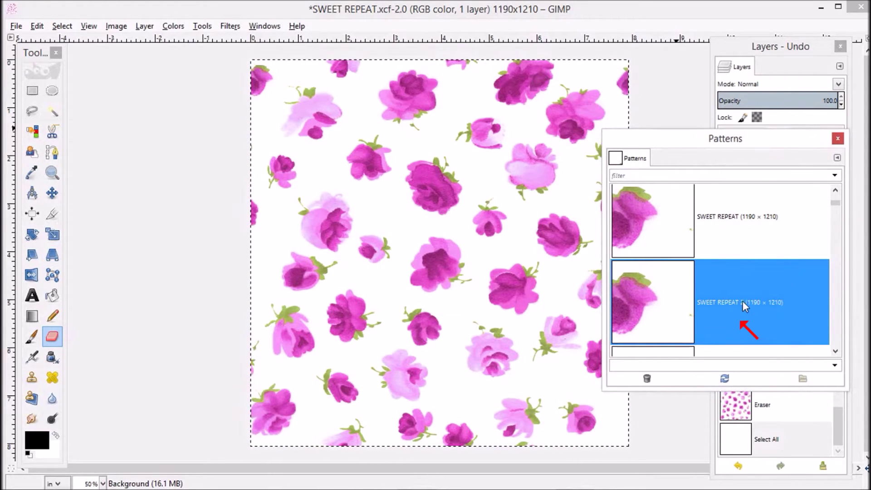
{"action": "left_click", "coordinate": [727, 305]}
{"action": "left_click", "coordinate": [665, 298]}
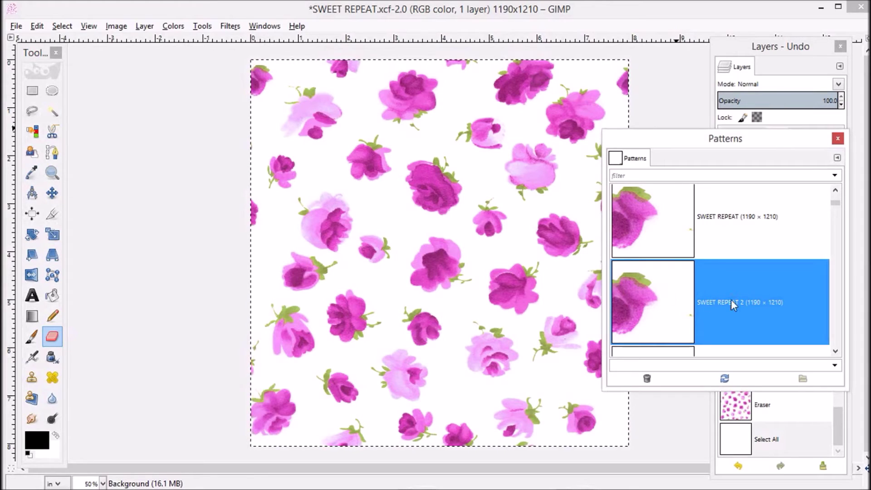
{"action": "left_click_drag", "start_coordinate": [690, 138], "coordinate": [749, 134]}
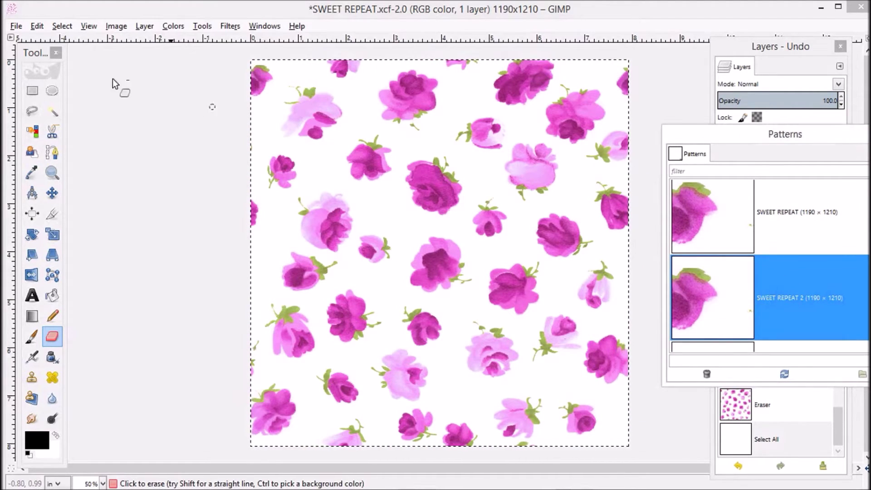
Create another new image 16 in wide and 16 in high, and maximize its window
{"action": "left_click", "coordinate": [15, 26]}
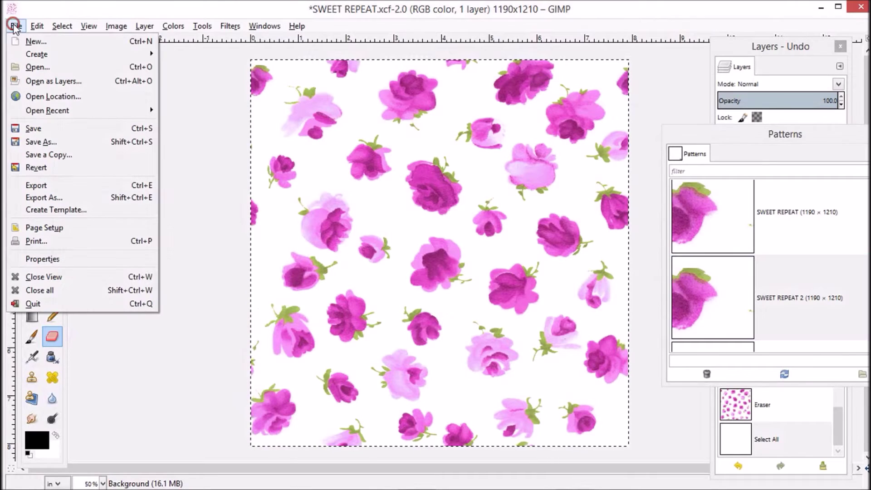
{"action": "left_click", "coordinate": [35, 42]}
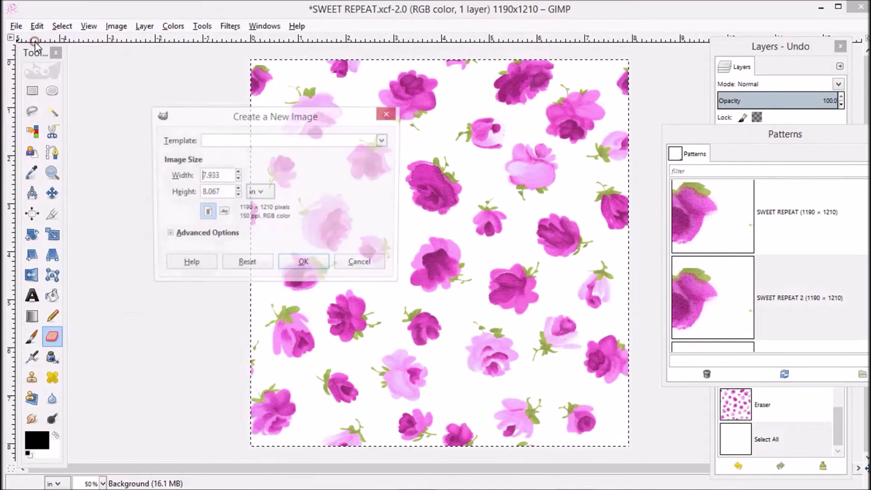
{"action": "left_click", "coordinate": [224, 175]}
{"action": "double_click", "coordinate": [223, 175]}
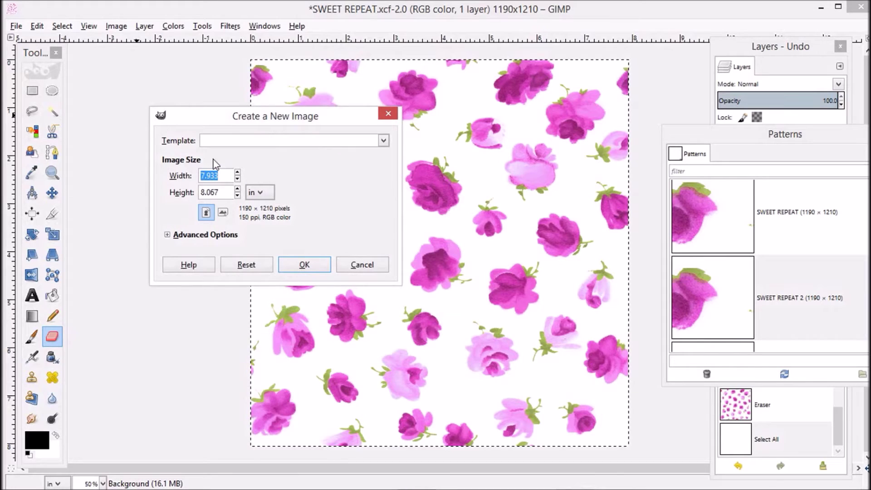
{"action": "type", "text": "16"}
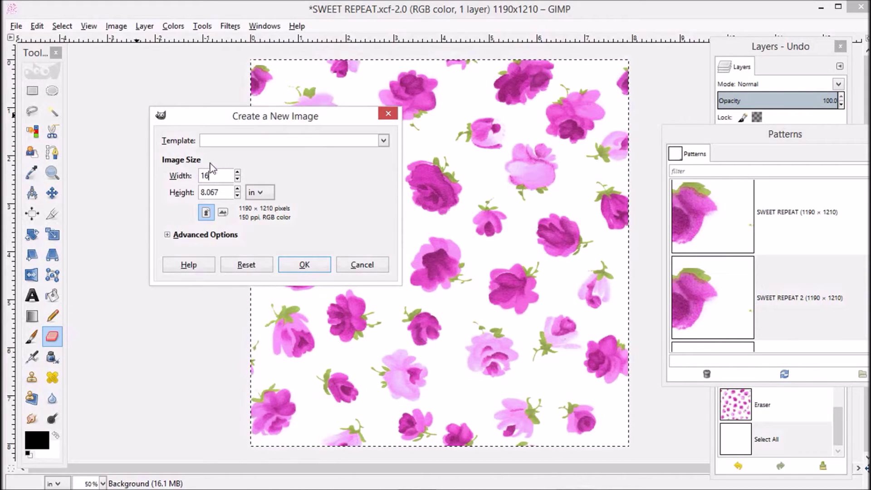
{"action": "key", "text": "Tab"}
{"action": "type", "text": "16"}
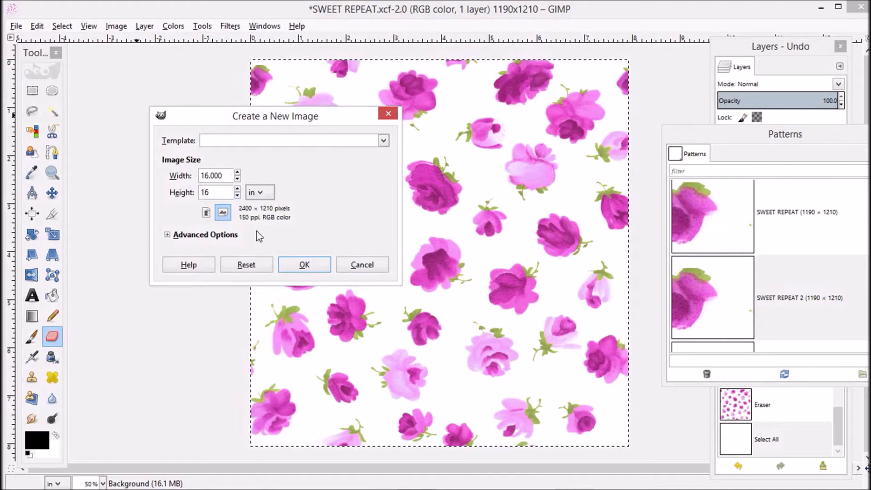
{"action": "left_click", "coordinate": [304, 264]}
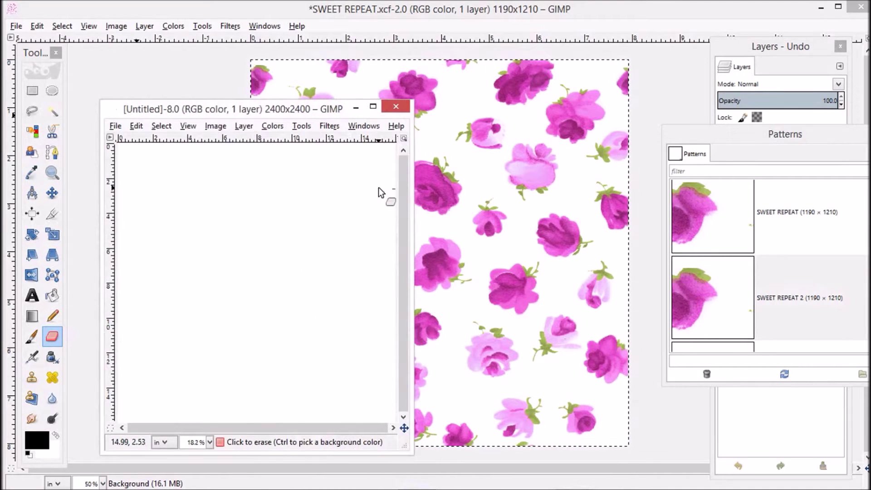
{"action": "left_click", "coordinate": [373, 106]}
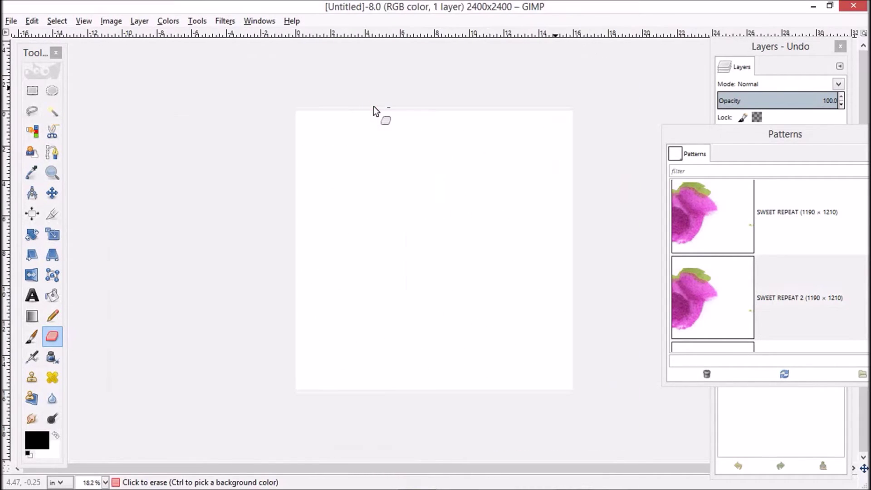
{"action": "scroll", "coordinate": [516, 236], "scroll_direction": "up", "scroll_amount": 1}
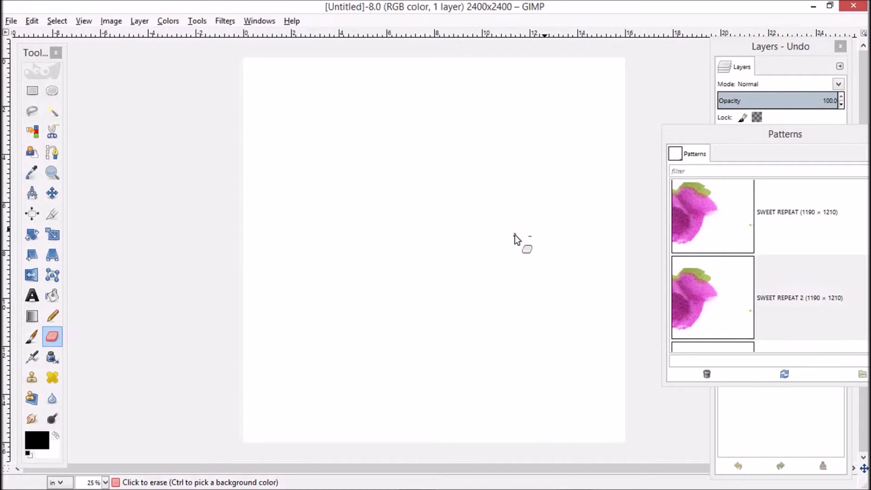
Fill the new image with the SWEET REPEAT 2 pattern and check the repeat's seams up close
{"action": "left_click", "coordinate": [33, 22]}
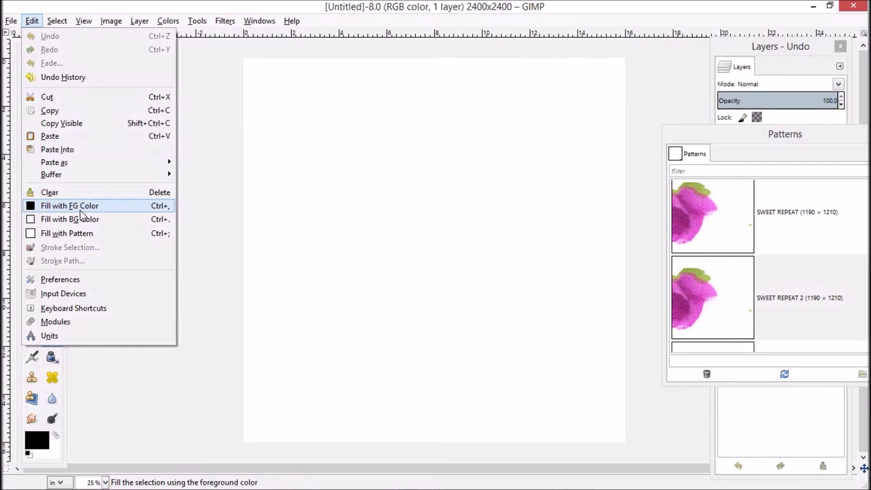
{"action": "left_click", "coordinate": [93, 236]}
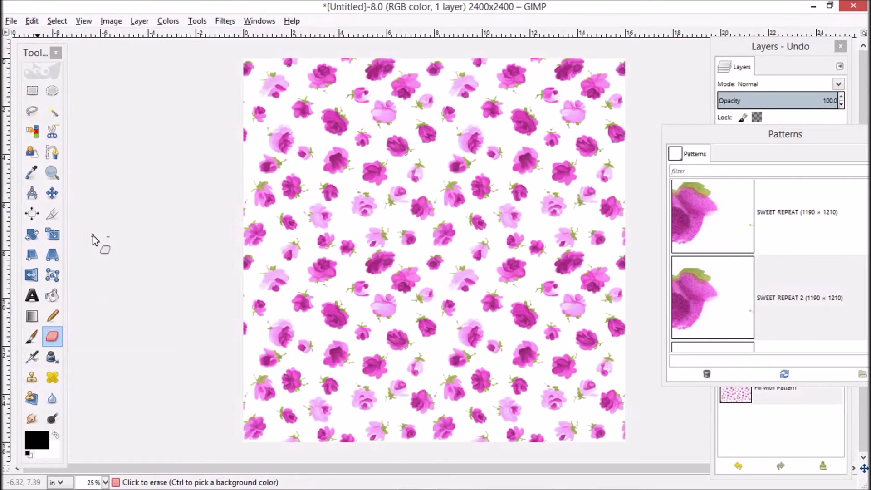
{"action": "scroll", "coordinate": [460, 277], "scroll_direction": "up", "scroll_amount": 2}
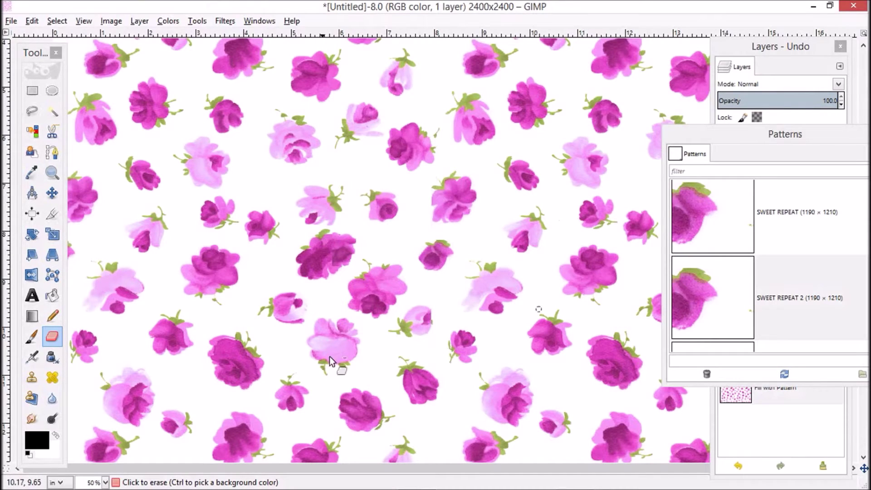
Save the pattern-filled image under the new file name SWEET REPEAT V1 in XCF format
{"action": "scroll", "coordinate": [353, 285], "scroll_direction": "down", "scroll_amount": 1}
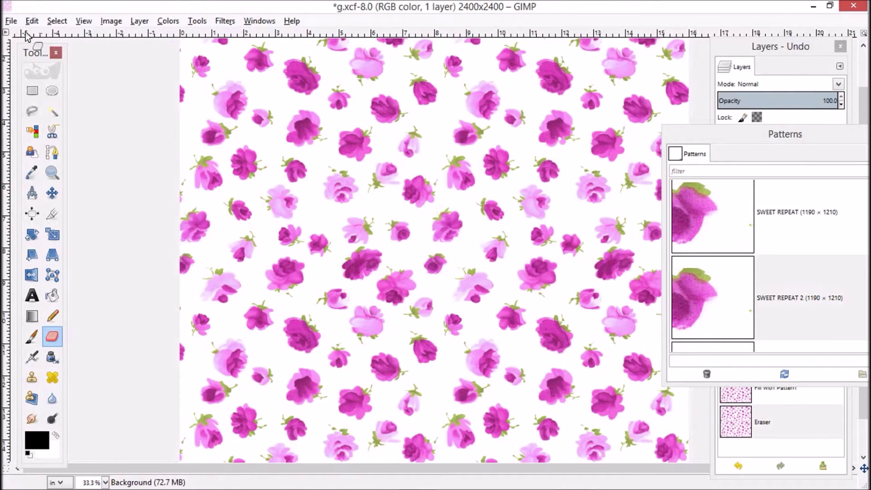
{"action": "left_click", "coordinate": [11, 21]}
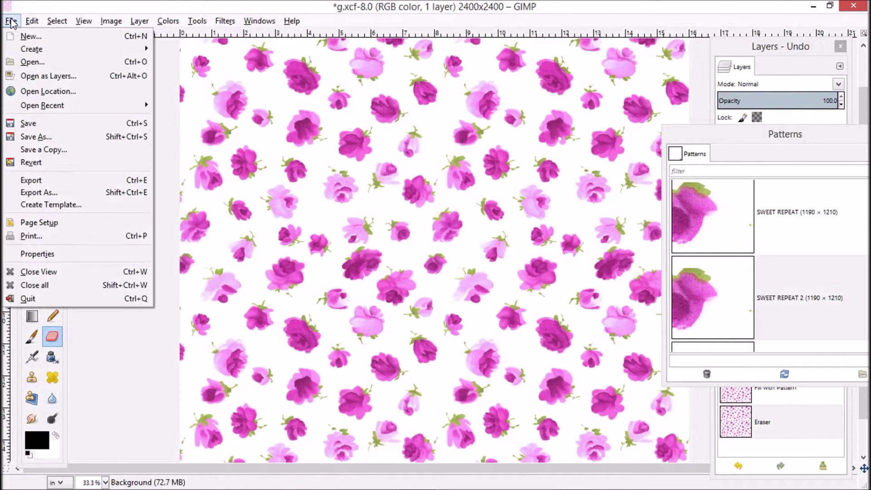
{"action": "left_click", "coordinate": [36, 136]}
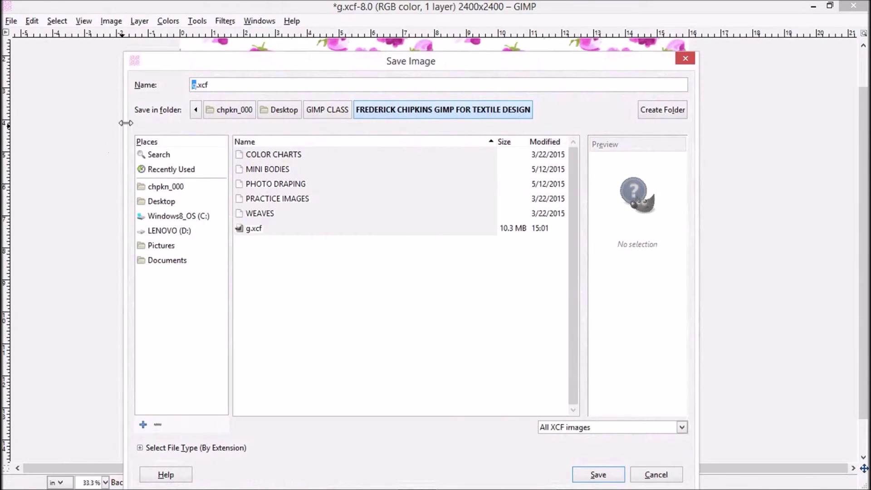
{"action": "type", "text": "SWEE"}
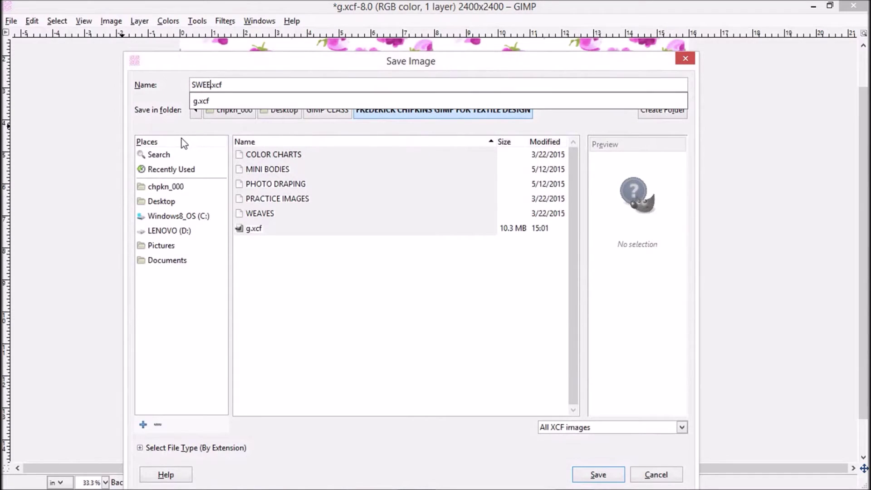
{"action": "type", "text": "T REPEAT V1"}
{"action": "left_click", "coordinate": [597, 474]}
{"action": "left_click", "coordinate": [597, 475]}
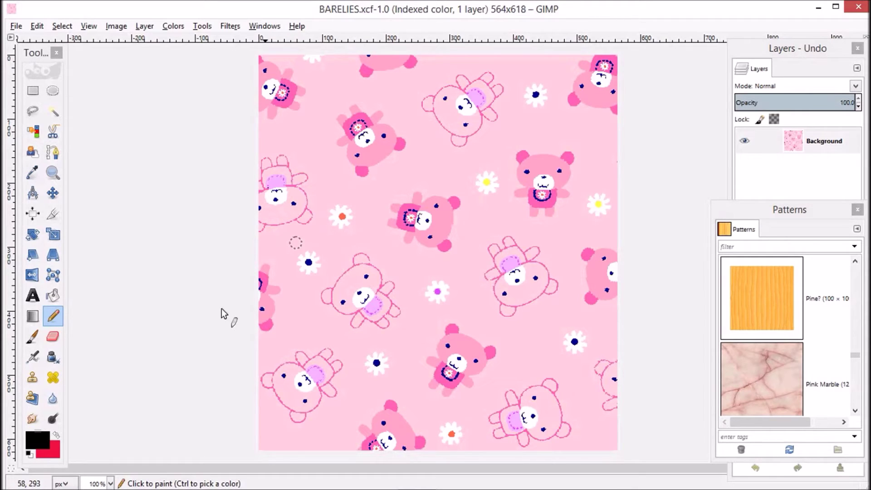
Switch the measurement unit of the BARELIES.xcf image to inches
{"action": "left_click", "coordinate": [68, 483]}
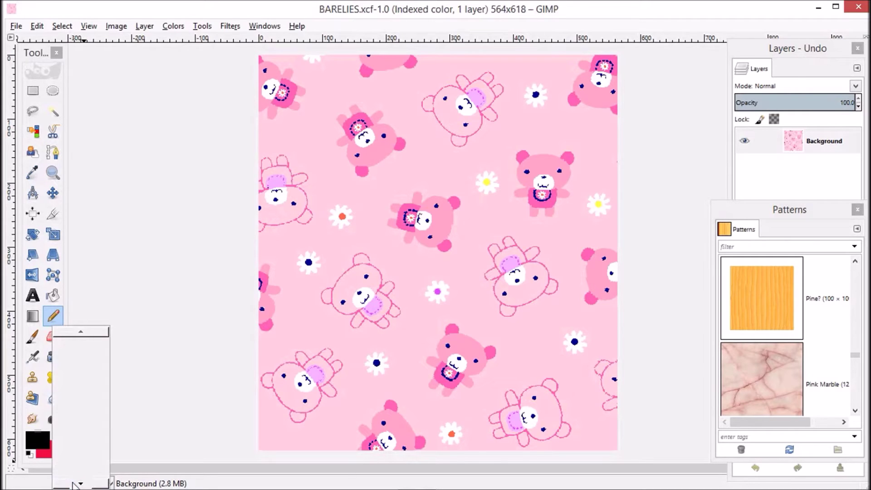
{"action": "scroll", "coordinate": [82, 483], "scroll_direction": "down", "scroll_amount": 5}
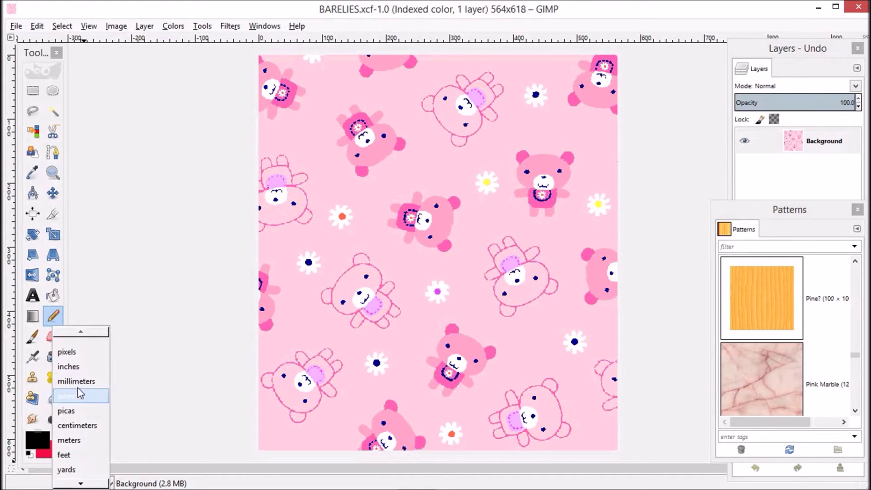
{"action": "left_click", "coordinate": [75, 370]}
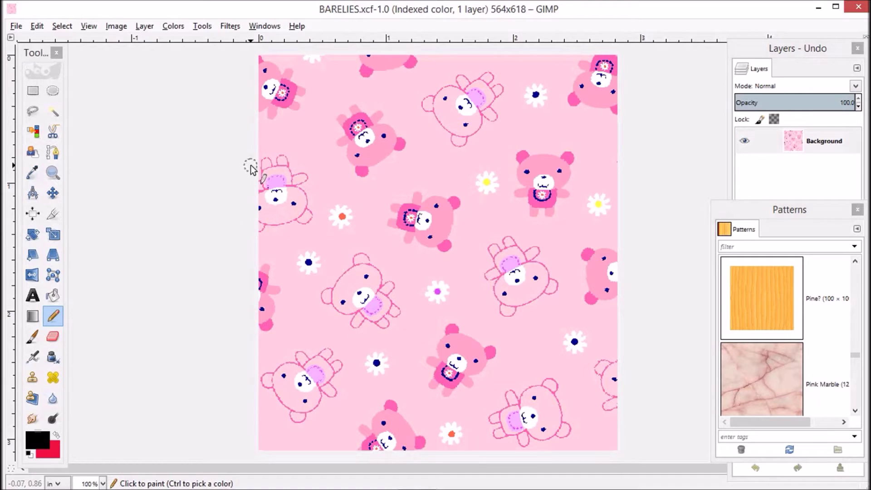
Offset the bear artwork's layer by 50% vertically and 0% horizontally, with the edges wrapping around
{"action": "left_click", "coordinate": [144, 26]}
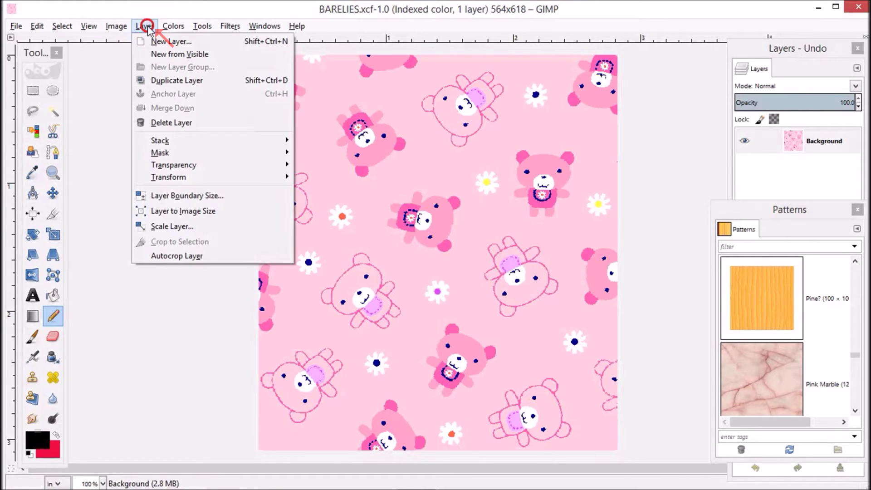
{"action": "mouse_move", "coordinate": [198, 177]}
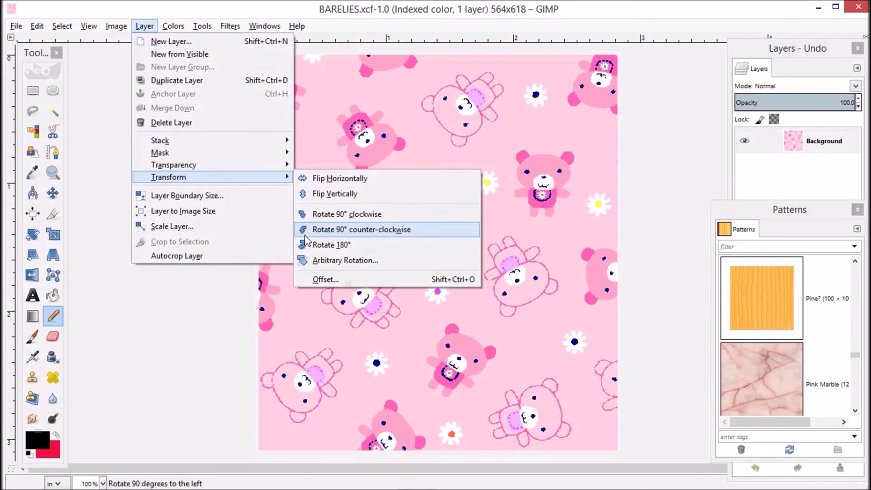
{"action": "left_click", "coordinate": [336, 279]}
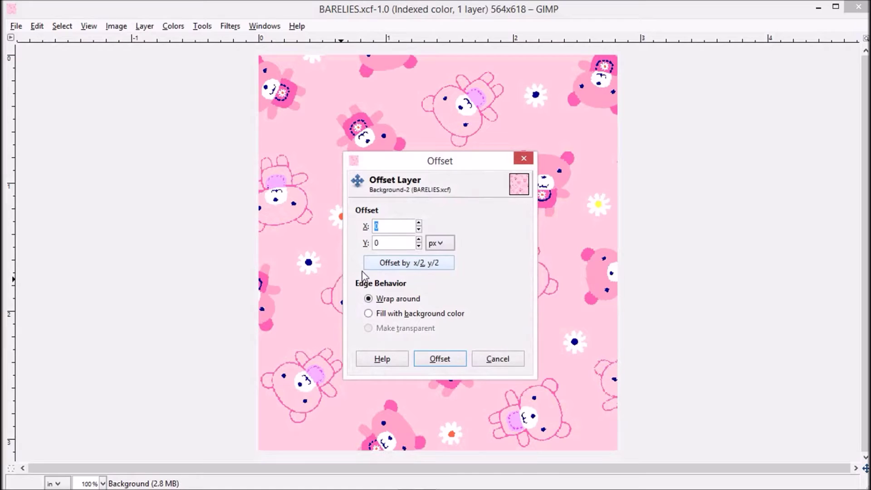
{"action": "left_click", "coordinate": [446, 244]}
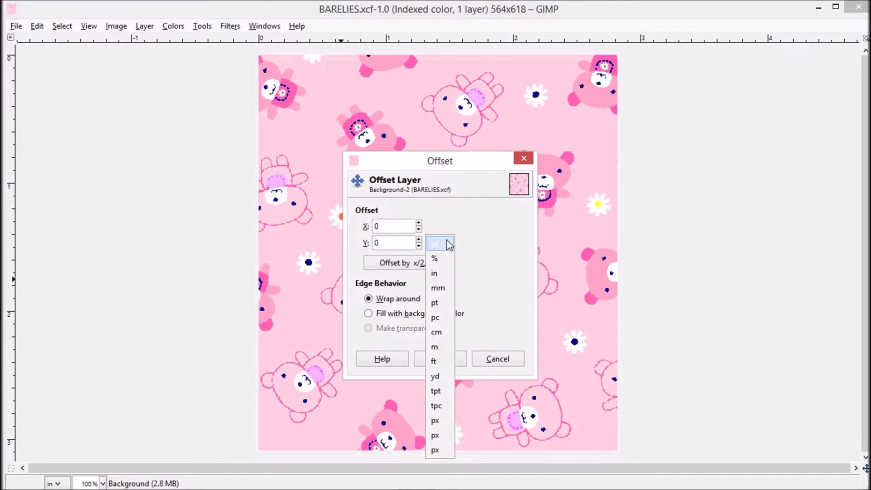
{"action": "left_click", "coordinate": [433, 260]}
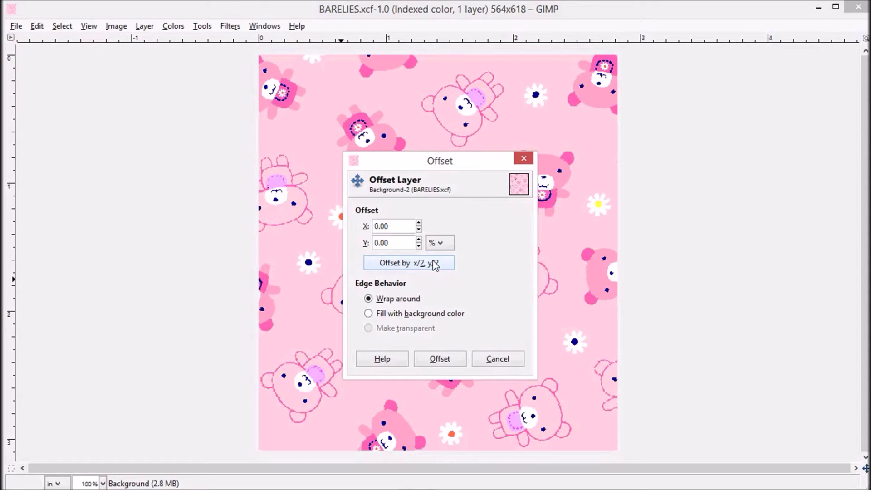
{"action": "left_click_drag", "start_coordinate": [390, 244], "coordinate": [376, 241]}
{"action": "type", "text": "50"}
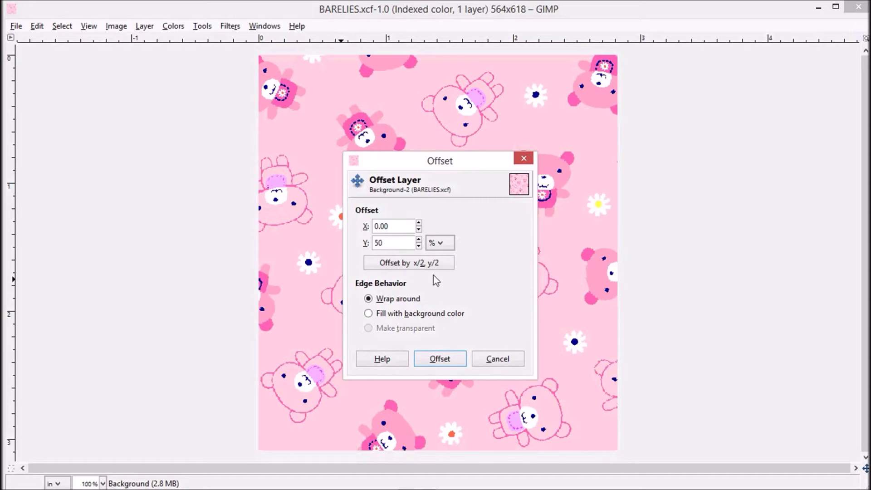
{"action": "left_click", "coordinate": [444, 359]}
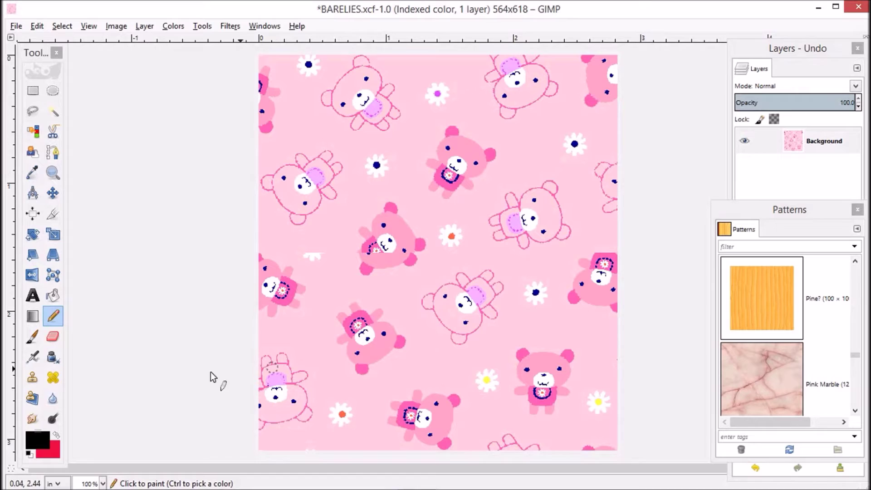
Set the background color to the pale pink sampled from the bear pattern's ground
{"action": "left_click", "coordinate": [55, 456]}
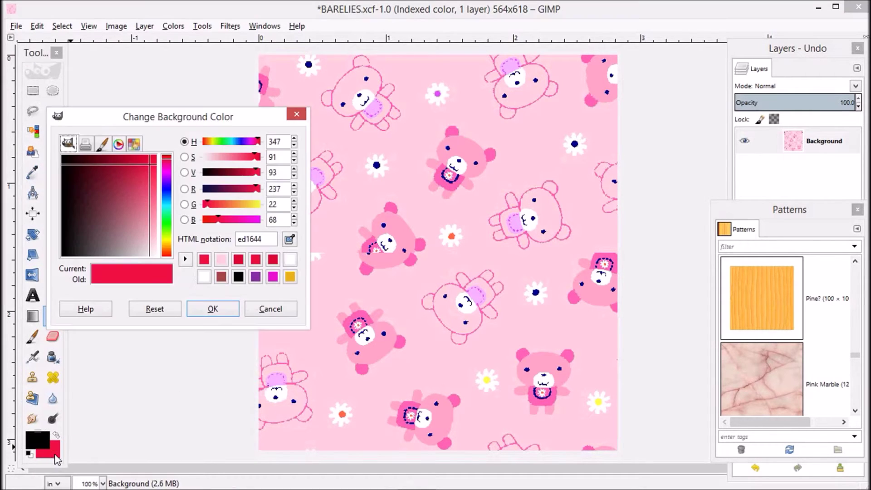
{"action": "left_click", "coordinate": [289, 240]}
{"action": "left_click", "coordinate": [339, 234]}
{"action": "left_click", "coordinate": [214, 309]}
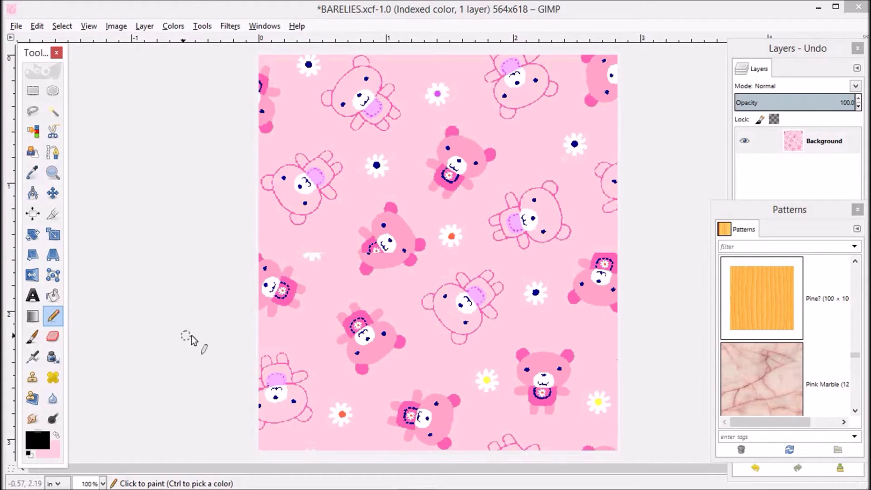
Erase the cut-off white daisy and the cut-off solid pink bear along the horizontal middle seam
{"action": "left_click", "coordinate": [52, 336]}
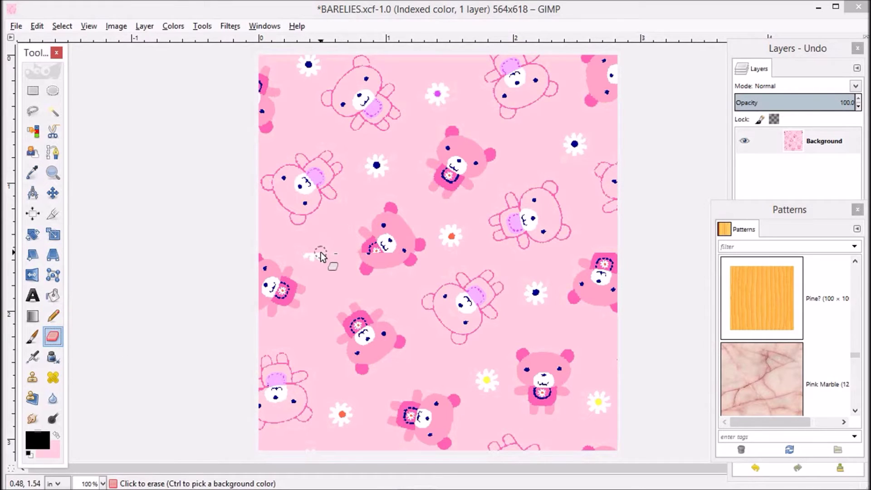
{"action": "left_click_drag", "start_coordinate": [322, 254], "coordinate": [329, 254]}
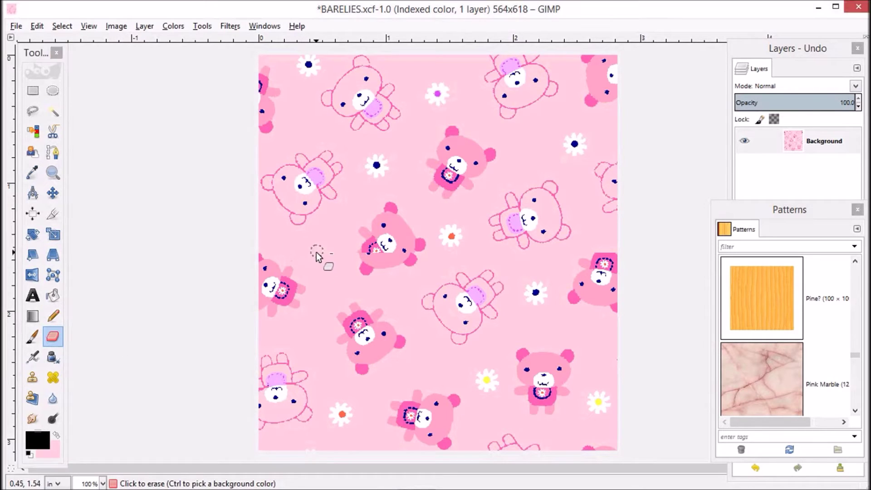
{"action": "mouse_move", "coordinate": [328, 250]}
{"action": "left_mouse_down"}
{"action": "mouse_move", "coordinate": [385, 214]}
{"action": "mouse_move", "coordinate": [391, 200]}
{"action": "mouse_move", "coordinate": [378, 214]}
{"action": "left_mouse_up"}
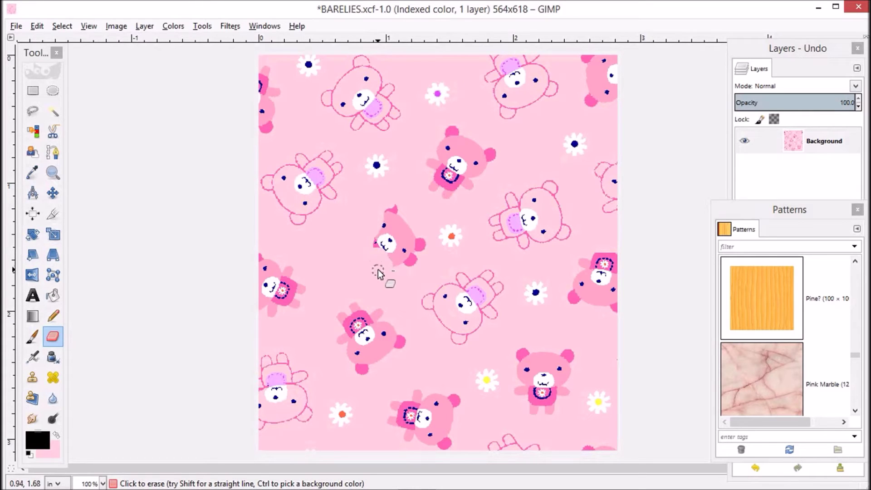
{"action": "mouse_move", "coordinate": [398, 204]}
{"action": "left_mouse_down"}
{"action": "mouse_move", "coordinate": [374, 244]}
{"action": "mouse_move", "coordinate": [388, 241]}
{"action": "left_mouse_up"}
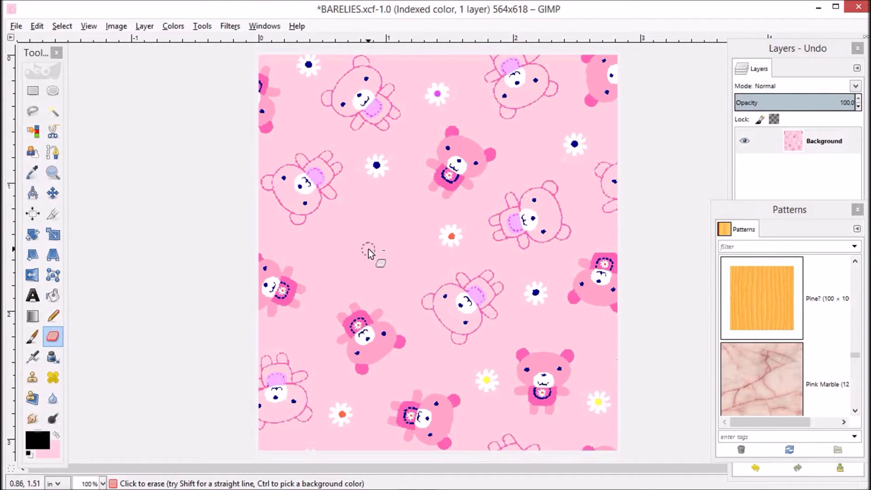
Outline the solid pink bear above the red-centred daisy with Free Select, using replace mode without antialiasing or feathered edges
{"action": "left_click", "coordinate": [33, 112]}
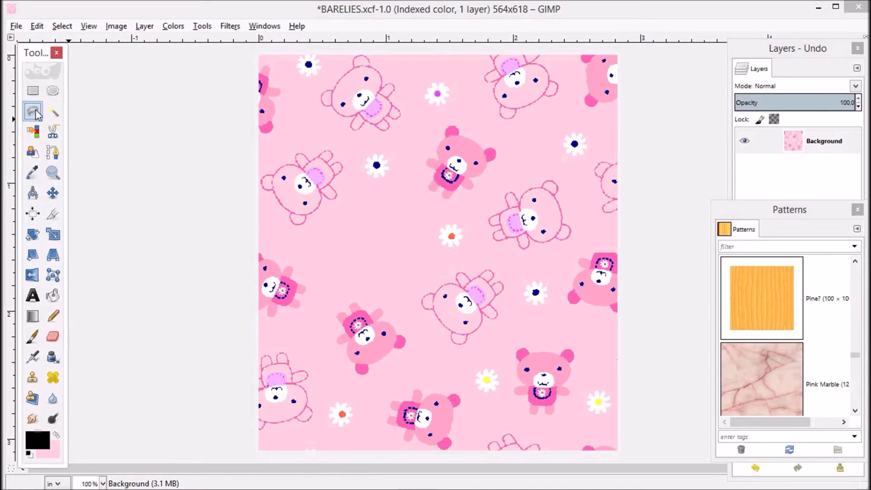
{"action": "double_click", "coordinate": [33, 111]}
{"action": "left_click_drag", "start_coordinate": [61, 25], "coordinate": [123, 83]}
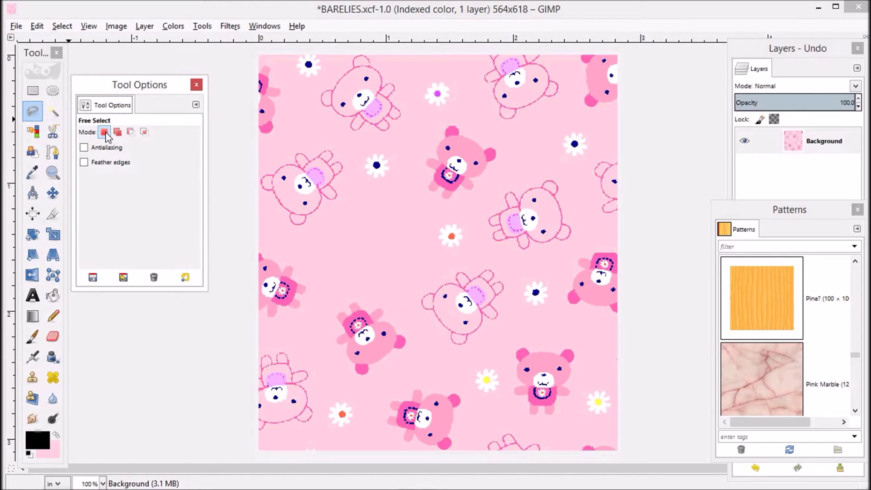
{"action": "left_click", "coordinate": [196, 85]}
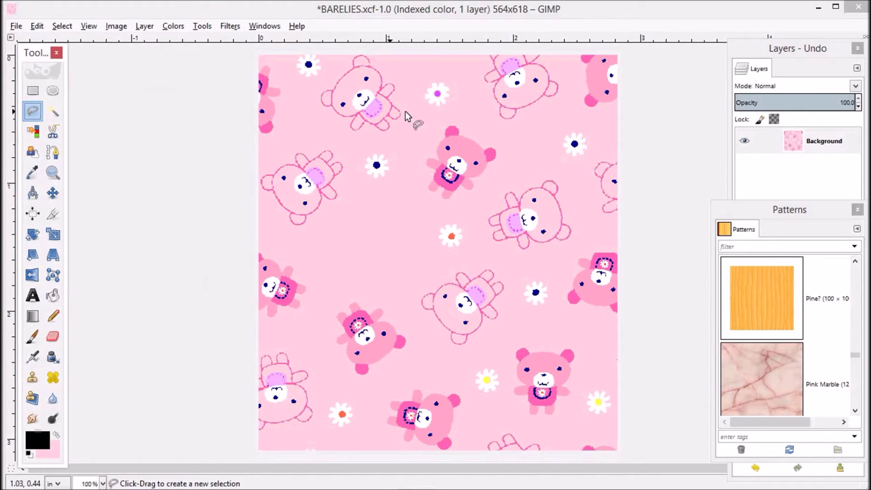
{"action": "left_click", "coordinate": [462, 117]}
{"action": "left_click_drag", "start_coordinate": [462, 117], "coordinate": [426, 138]}
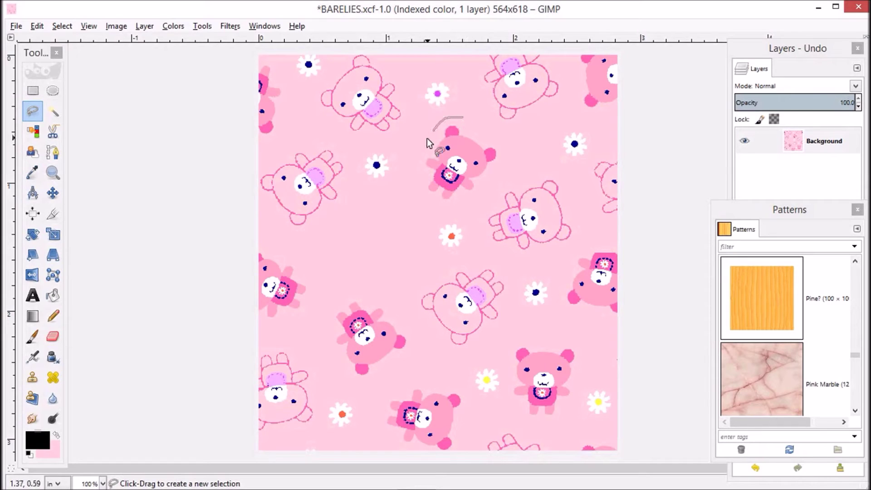
{"action": "mouse_move", "coordinate": [417, 178]}
{"action": "left_mouse_down"}
{"action": "mouse_move", "coordinate": [469, 202]}
{"action": "mouse_move", "coordinate": [502, 164]}
{"action": "left_mouse_up"}
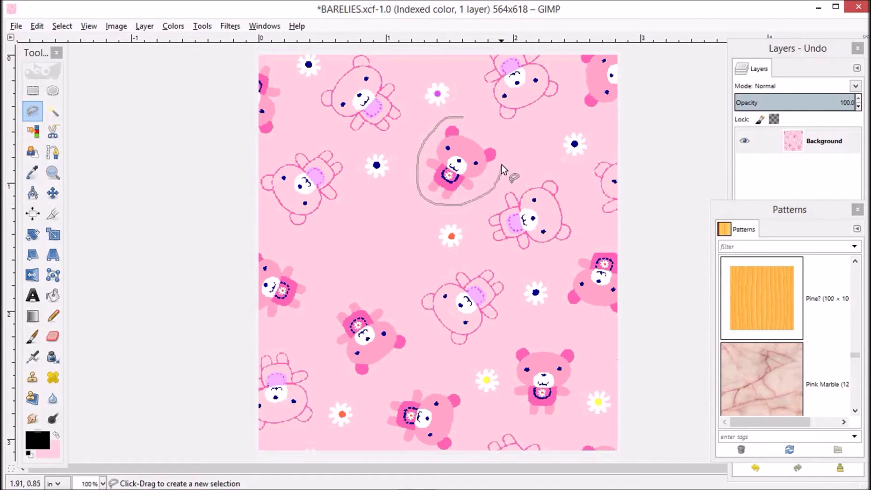
{"action": "left_click_drag", "start_coordinate": [465, 118], "coordinate": [465, 118]}
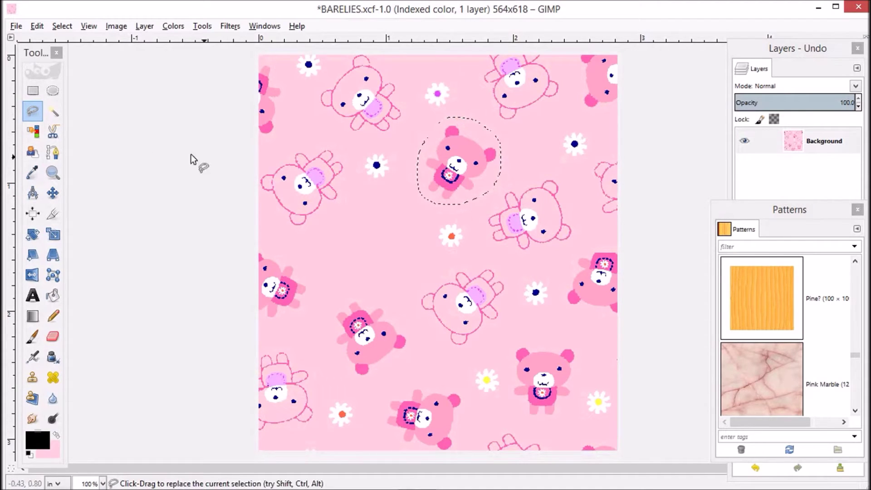
Subtract the pink background from the lasso selection around the upper-centre bear with Fuzzy Select, keeping only the bear selected
{"action": "double_click", "coordinate": [53, 113]}
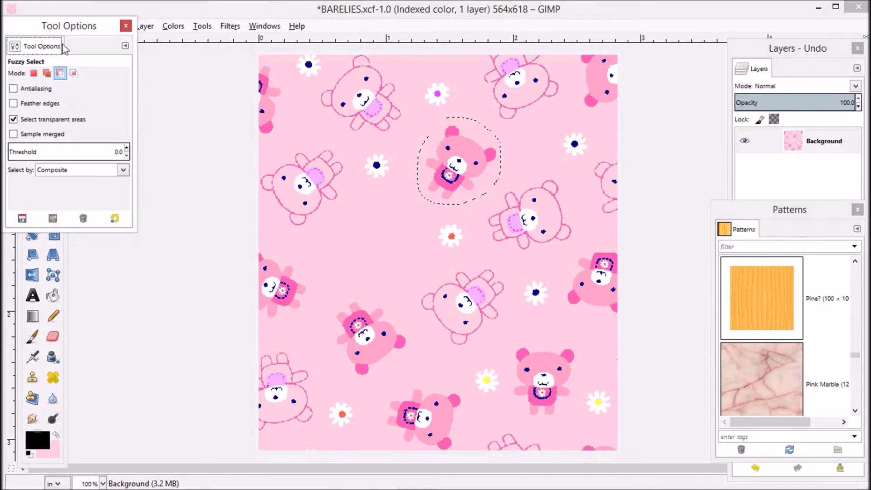
{"action": "left_click_drag", "start_coordinate": [56, 24], "coordinate": [143, 107]}
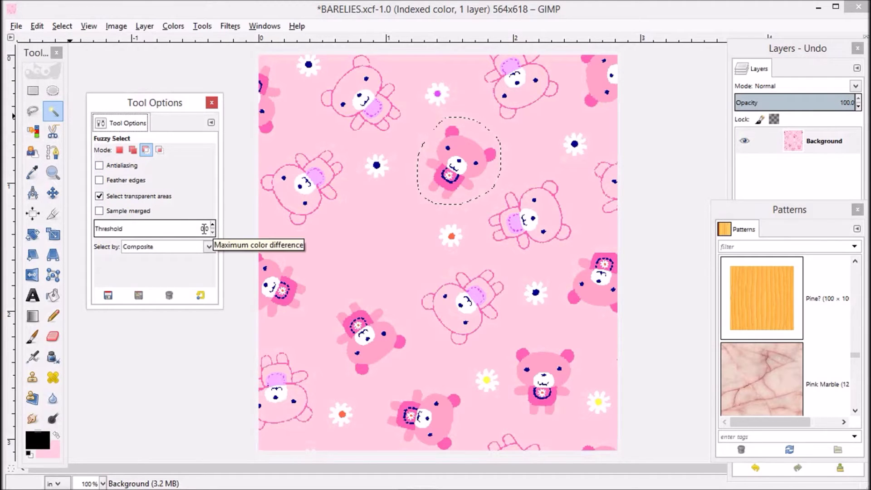
{"action": "left_click", "coordinate": [212, 103]}
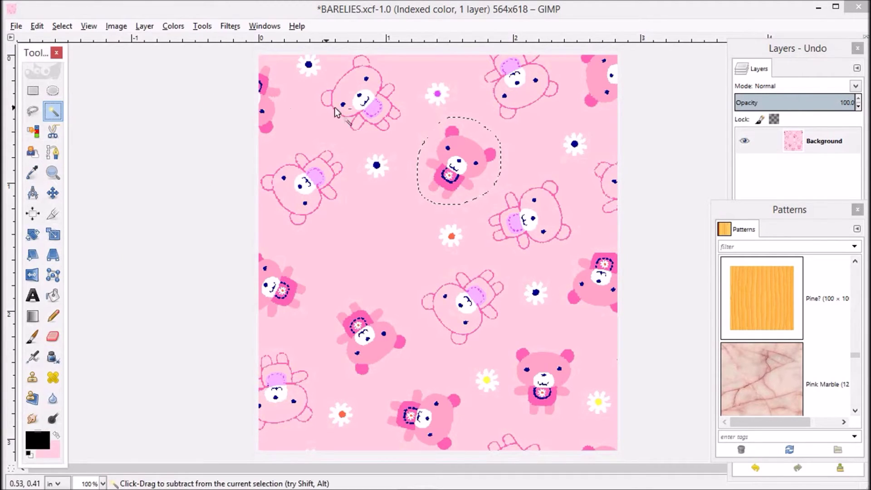
{"action": "left_click", "coordinate": [434, 136], "text": "ctrl"}
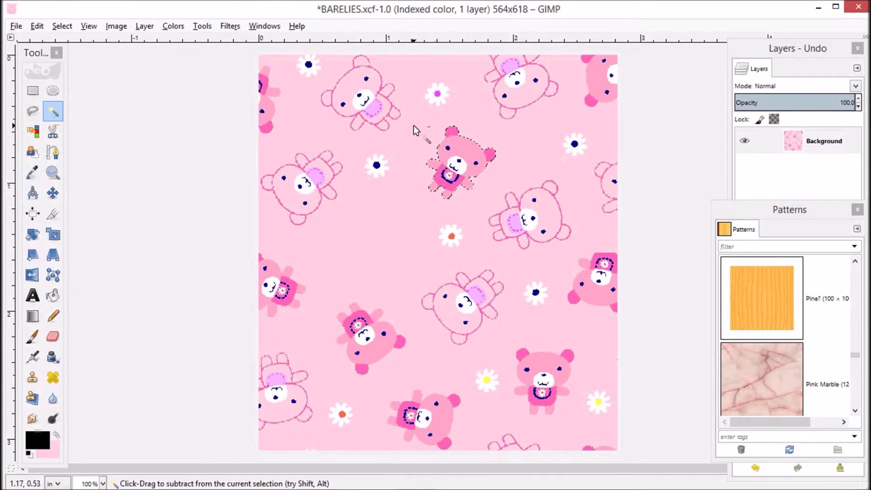
Copy the selected bear and paste it as a floating selection
{"action": "left_click", "coordinate": [37, 26]}
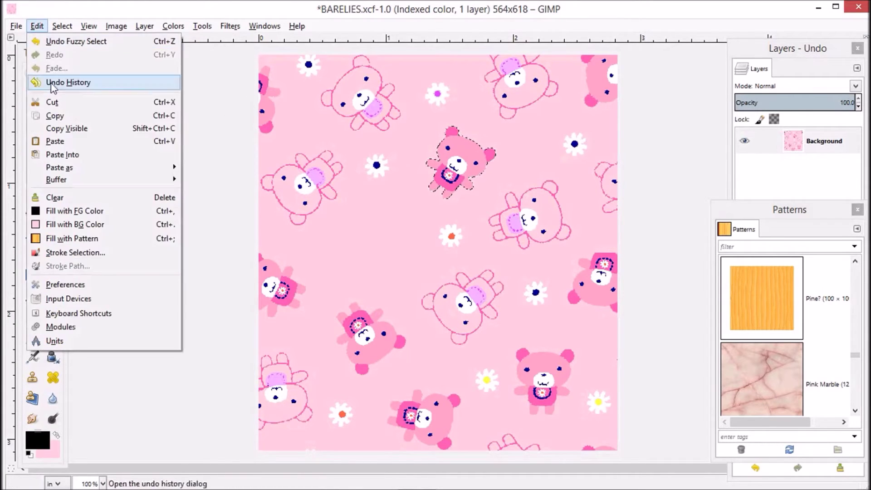
{"action": "left_click", "coordinate": [58, 117]}
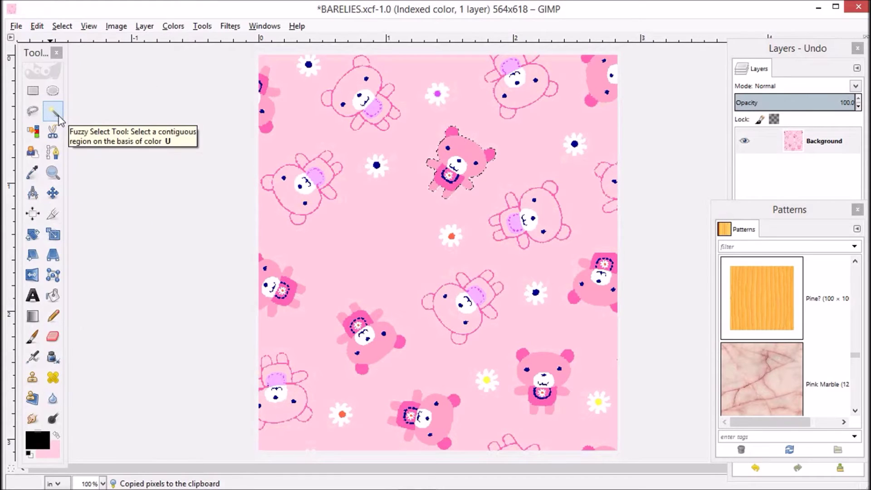
{"action": "left_click", "coordinate": [35, 26]}
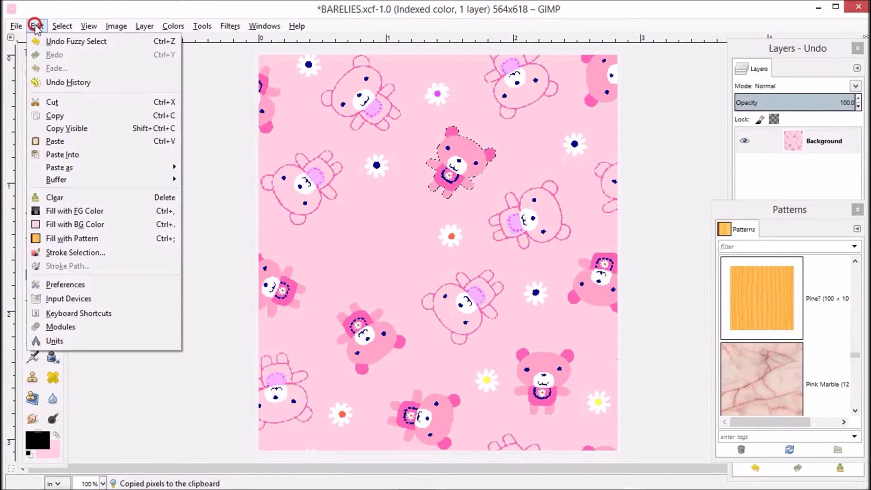
{"action": "left_click", "coordinate": [54, 141]}
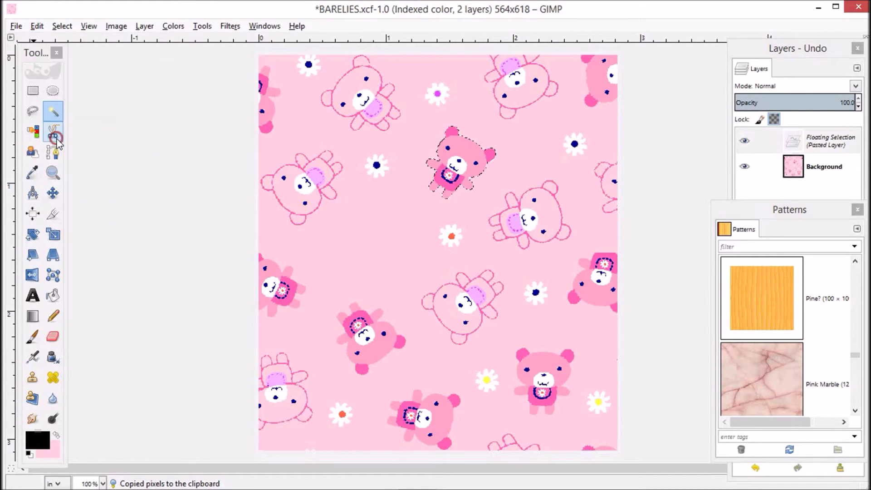
Move the pasted bear into the empty area beside the orange-centred daisy and convert the floating selection to a new layer
{"action": "left_click", "coordinate": [53, 193]}
{"action": "left_click_drag", "start_coordinate": [465, 171], "coordinate": [386, 230]}
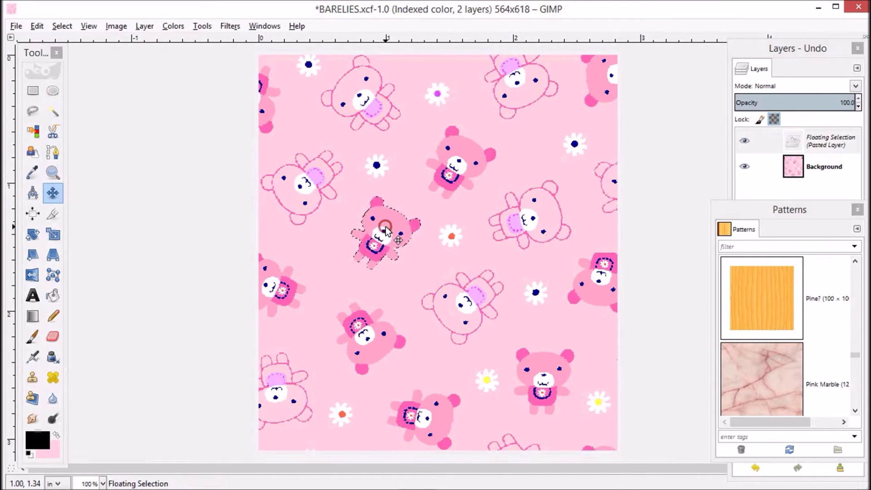
{"action": "left_click", "coordinate": [739, 49]}
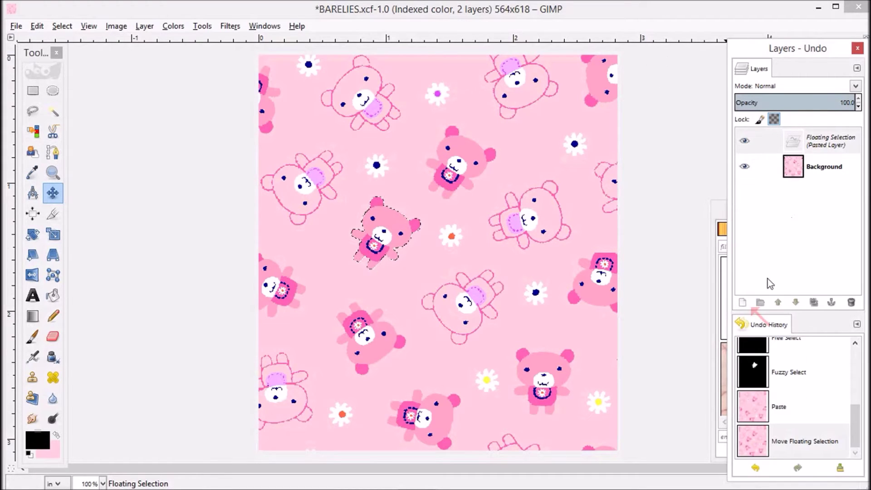
{"action": "left_click", "coordinate": [742, 302]}
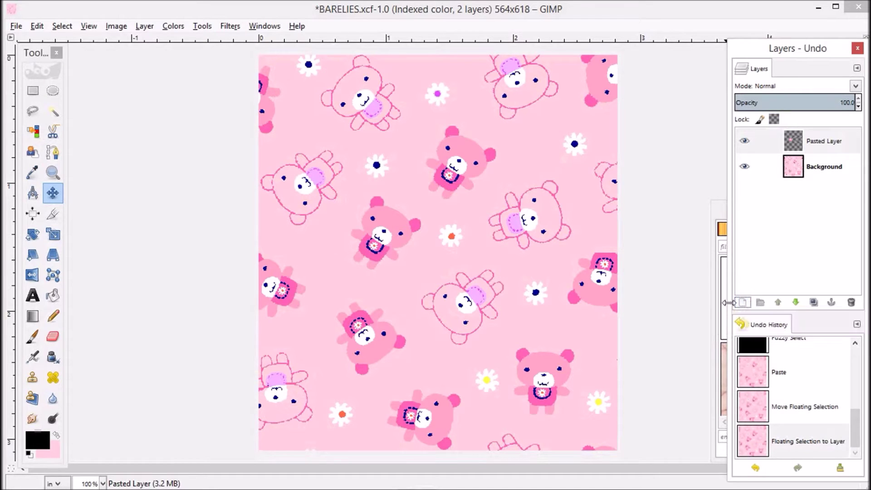
Rotate the pasted bear layer by about -59.45 degrees around its centre
{"action": "double_click", "coordinate": [32, 233]}
{"action": "left_click_drag", "start_coordinate": [63, 146], "coordinate": [143, 148]}
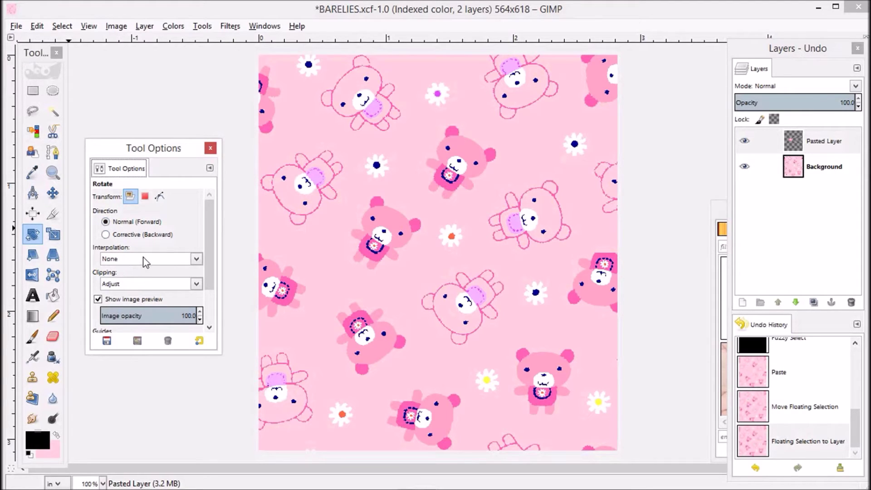
{"action": "left_click", "coordinate": [210, 148]}
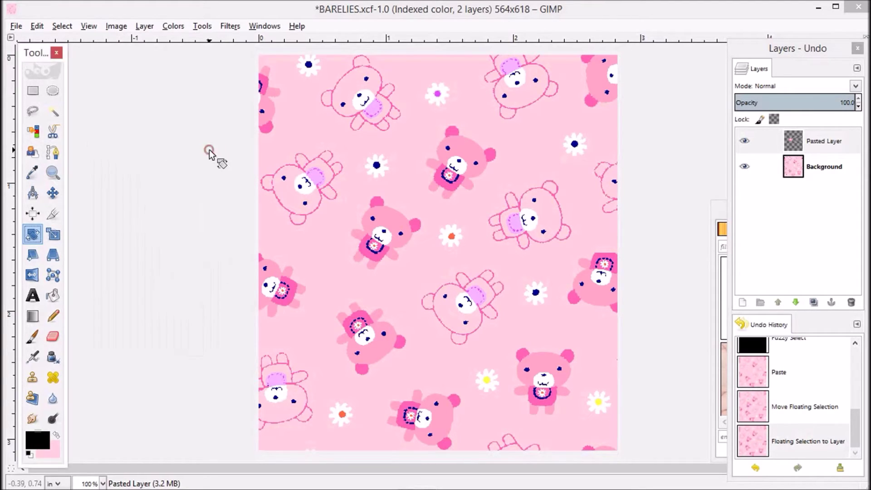
{"action": "key", "text": "Tab"}
{"action": "left_click", "coordinate": [383, 225]}
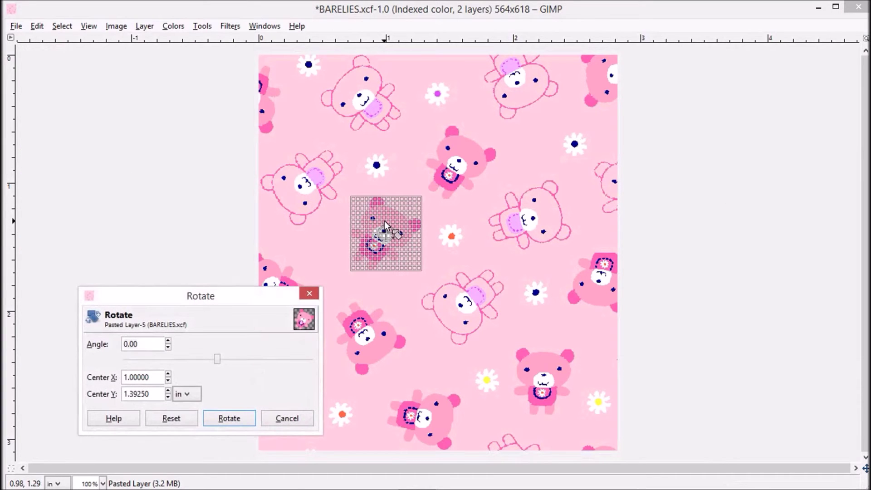
{"action": "key", "text": "Tab"}
{"action": "left_click_drag", "start_coordinate": [407, 207], "coordinate": [375, 203]}
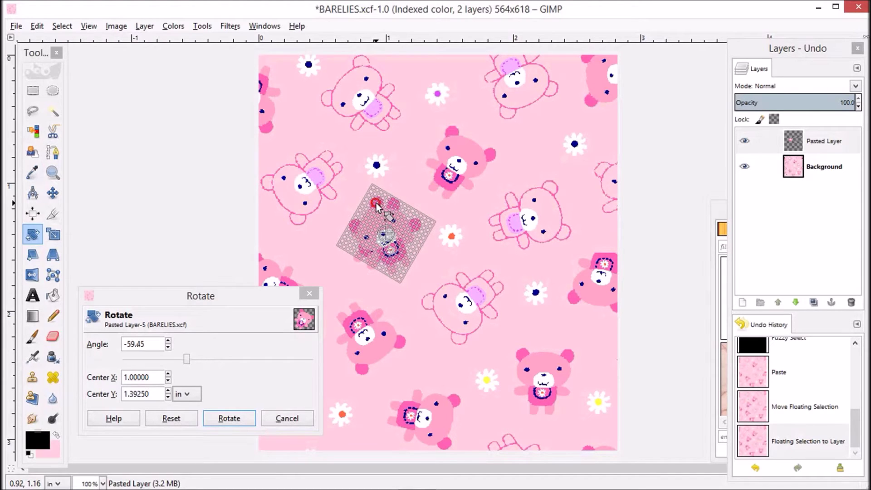
{"action": "left_click", "coordinate": [241, 417]}
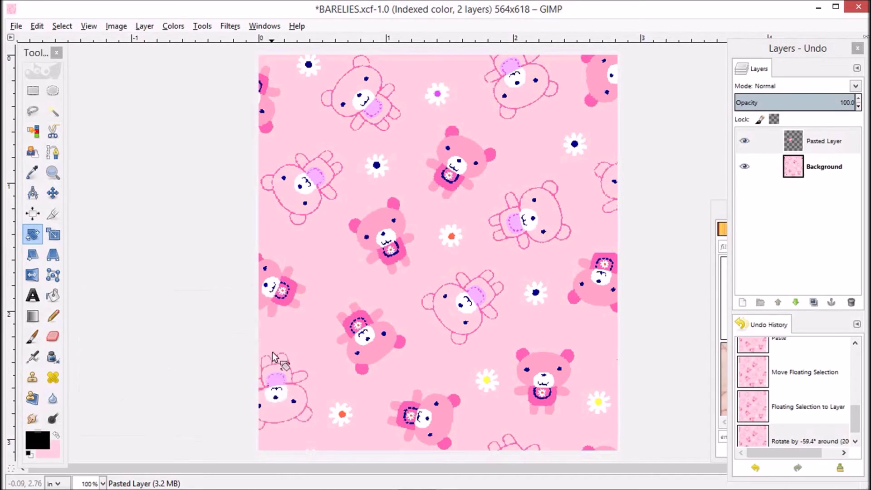
Move the rotated bear slightly down and to the left to centre it in the empty area
{"action": "left_click", "coordinate": [53, 193]}
{"action": "left_click", "coordinate": [383, 233]}
{"action": "left_click_drag", "start_coordinate": [383, 234], "coordinate": [377, 241]}
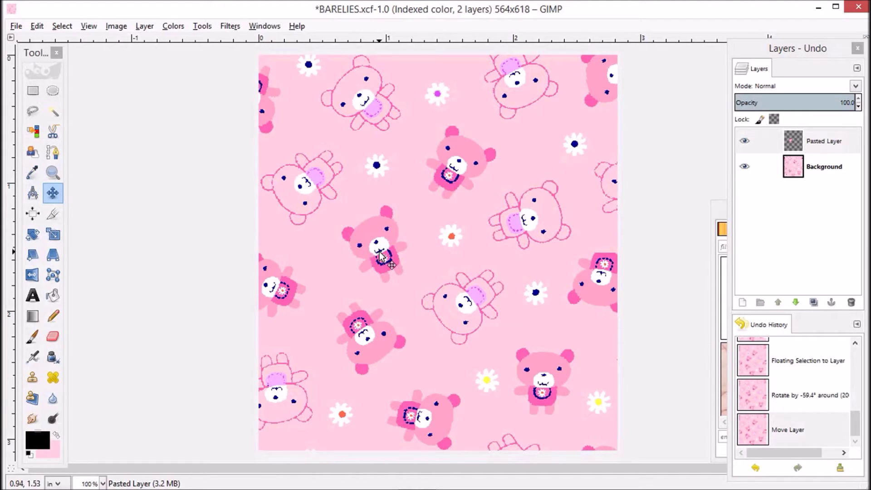
On the Background layer, draw a free selection around the yellow-centred daisy beside the upright bear
{"action": "left_click", "coordinate": [755, 175]}
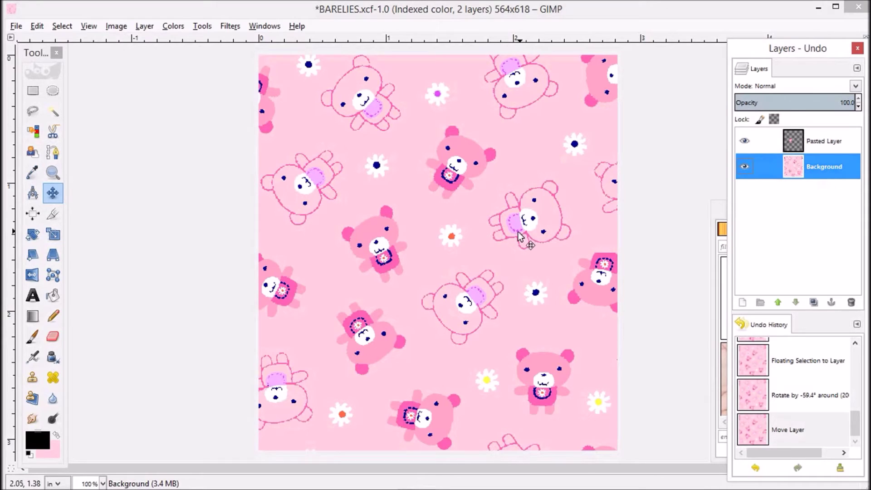
{"action": "left_click", "coordinate": [33, 110]}
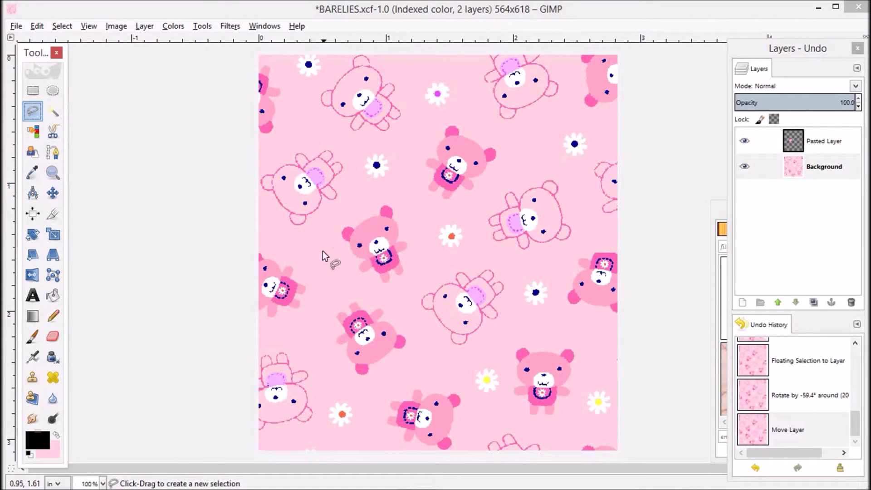
{"action": "left_click", "coordinate": [497, 365]}
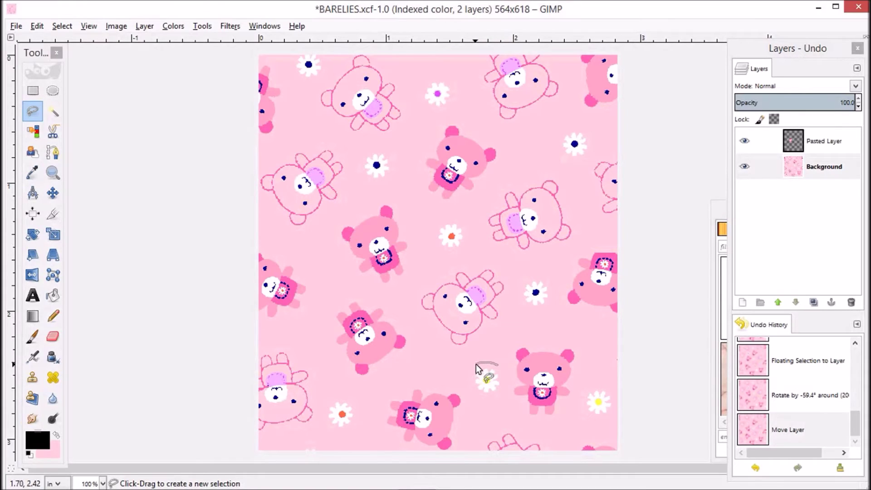
{"action": "left_click_drag", "start_coordinate": [485, 398], "coordinate": [502, 394]}
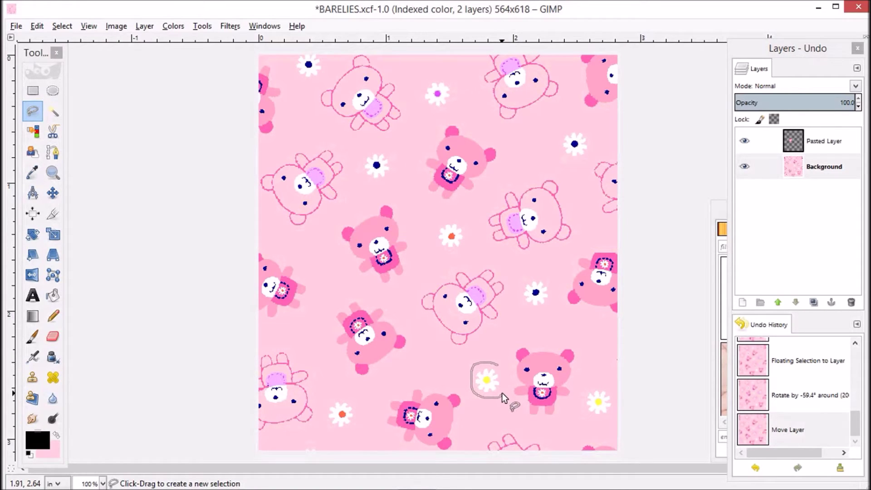
{"action": "left_click", "coordinate": [498, 366]}
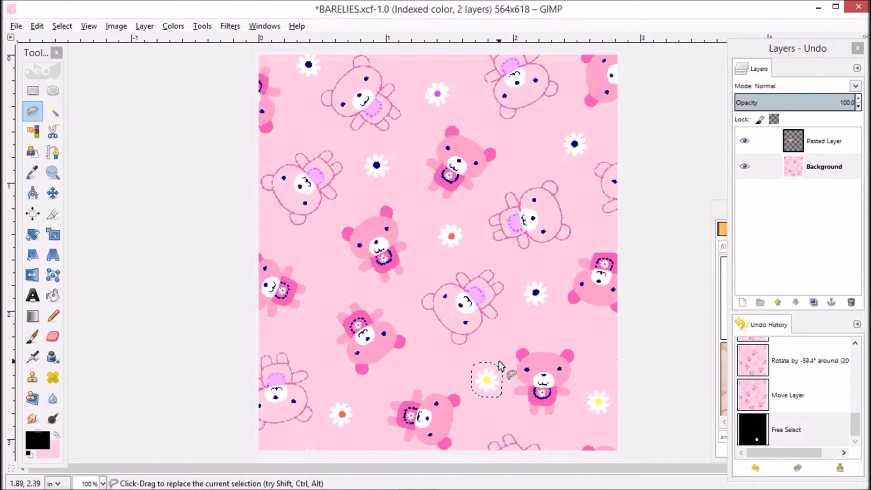
Copy the selected yellow-centred daisy and paste it as a floating selection
{"action": "left_click", "coordinate": [37, 26]}
{"action": "left_click", "coordinate": [56, 114]}
{"action": "left_click", "coordinate": [37, 26]}
{"action": "left_click", "coordinate": [57, 141]}
Move the pasted daisy into the gap between the rotated bear and the image's left edge, and anchor it to the Background layer
{"action": "left_click", "coordinate": [53, 193]}
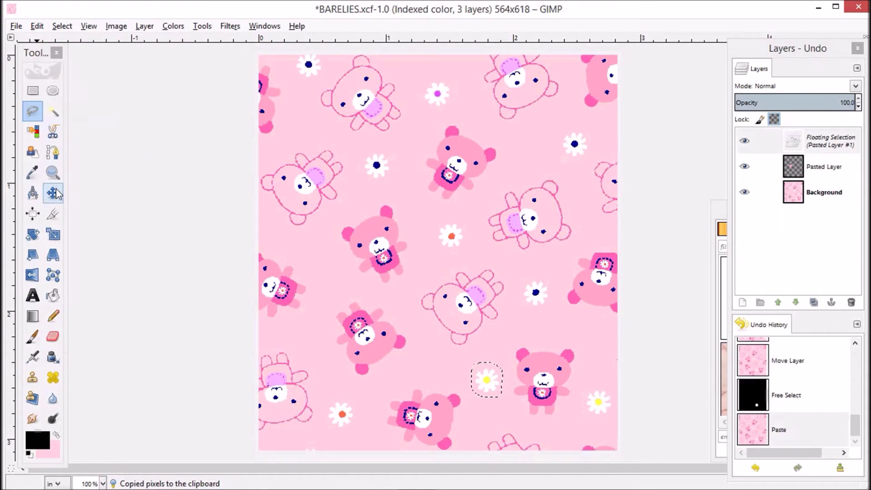
{"action": "left_click_drag", "start_coordinate": [486, 379], "coordinate": [324, 259]}
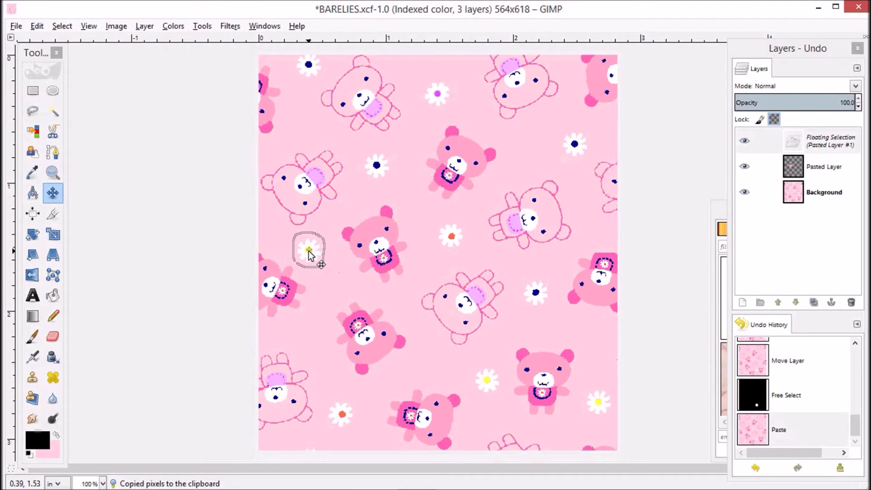
{"action": "left_click_drag", "start_coordinate": [308, 252], "coordinate": [310, 251]}
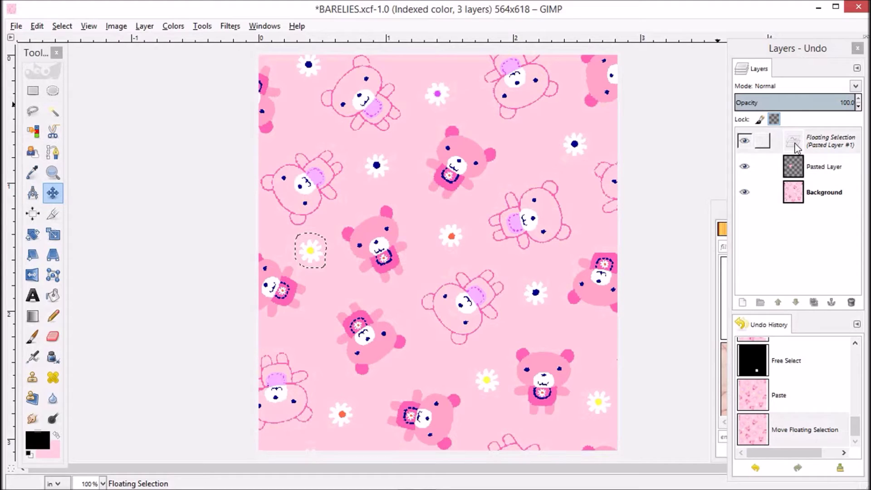
{"action": "left_click", "coordinate": [31, 111]}
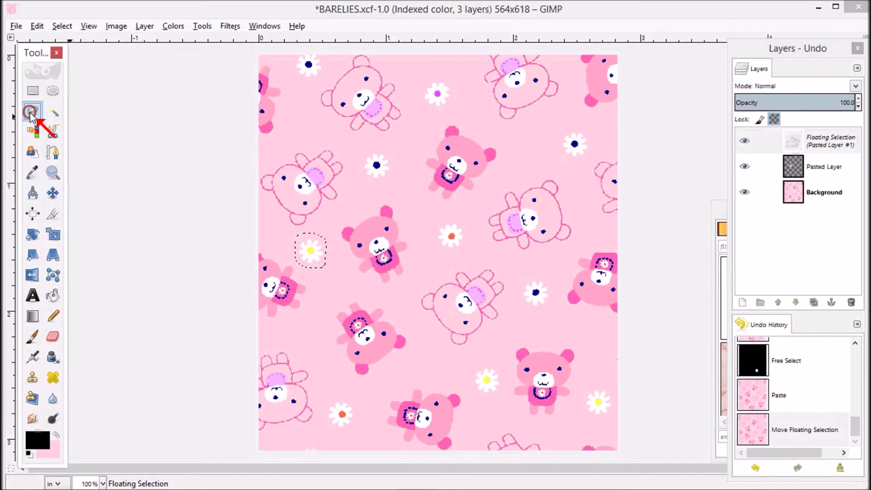
{"action": "left_click", "coordinate": [332, 258]}
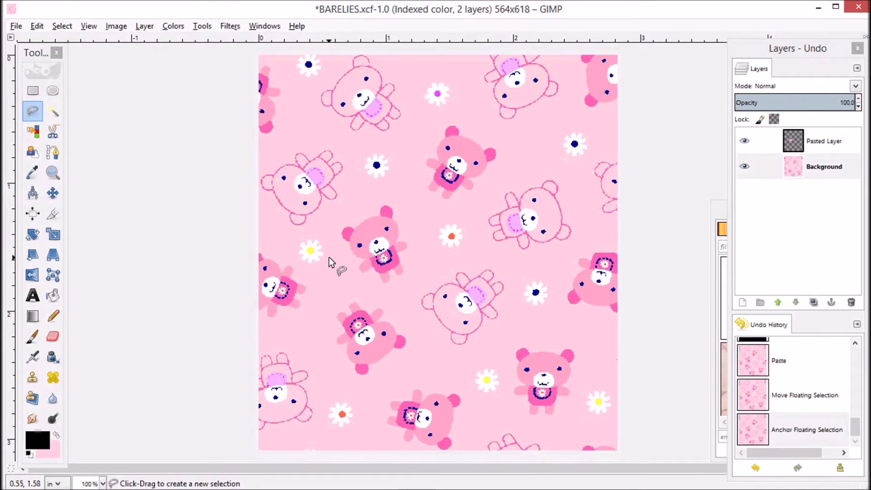
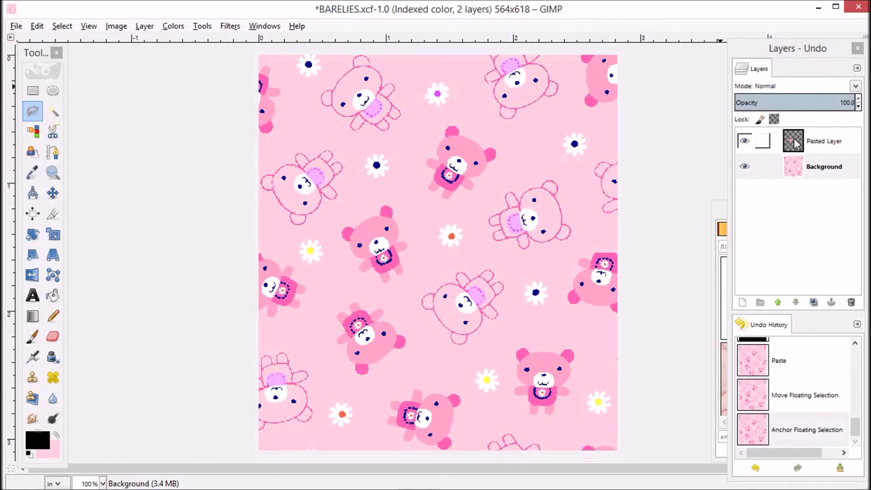
Flatten the image into a single Background layer
{"action": "left_click", "coordinate": [116, 28]}
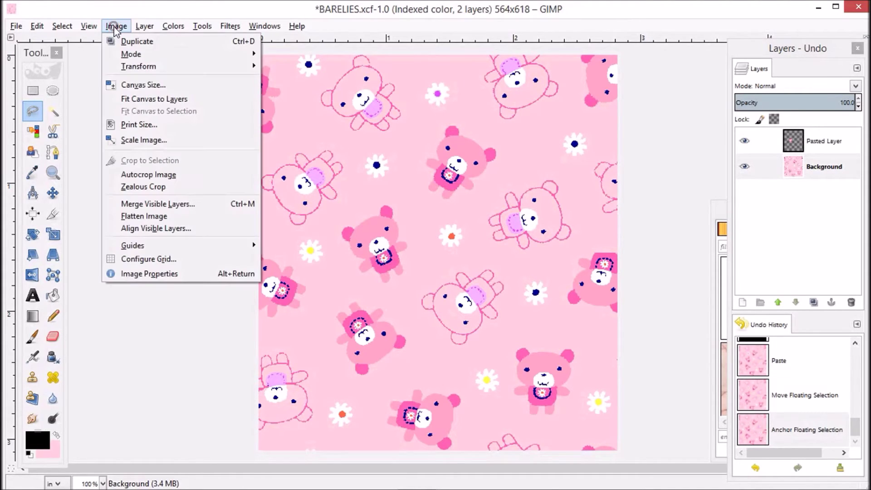
{"action": "left_click", "coordinate": [149, 215]}
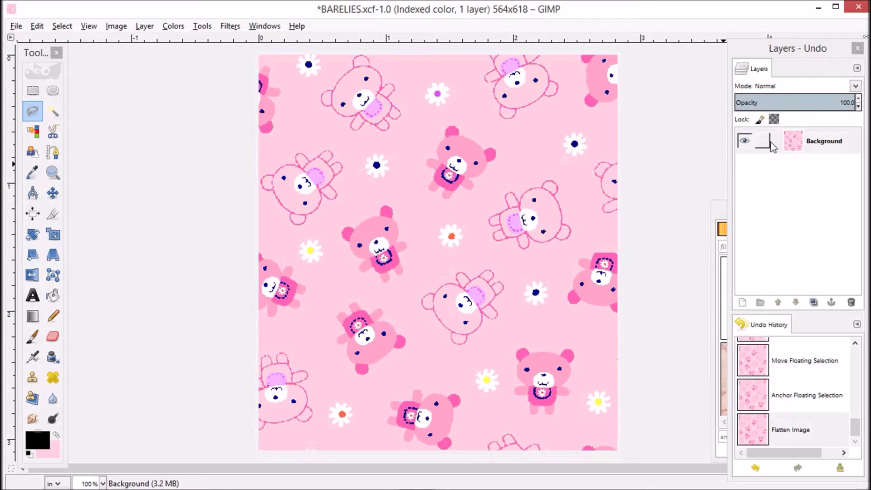
Add a new guide by percent with horizontal direction at the 50% position
{"action": "left_click", "coordinate": [116, 27]}
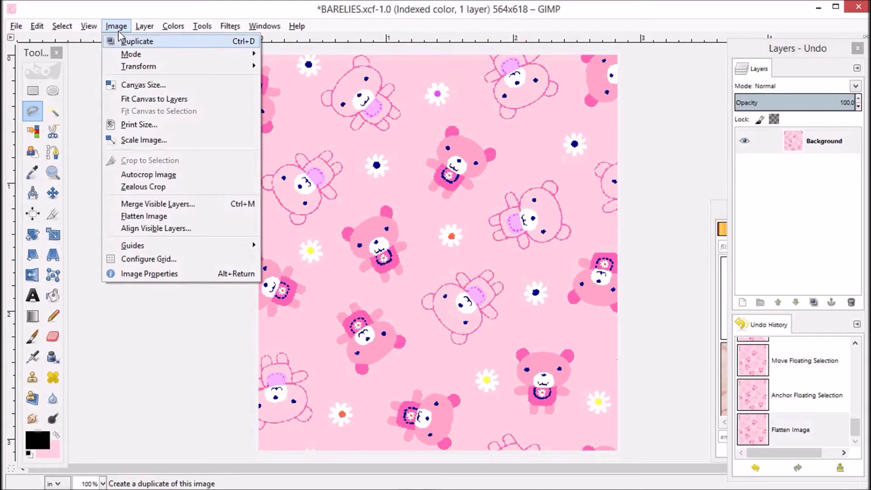
{"action": "mouse_move", "coordinate": [181, 247]}
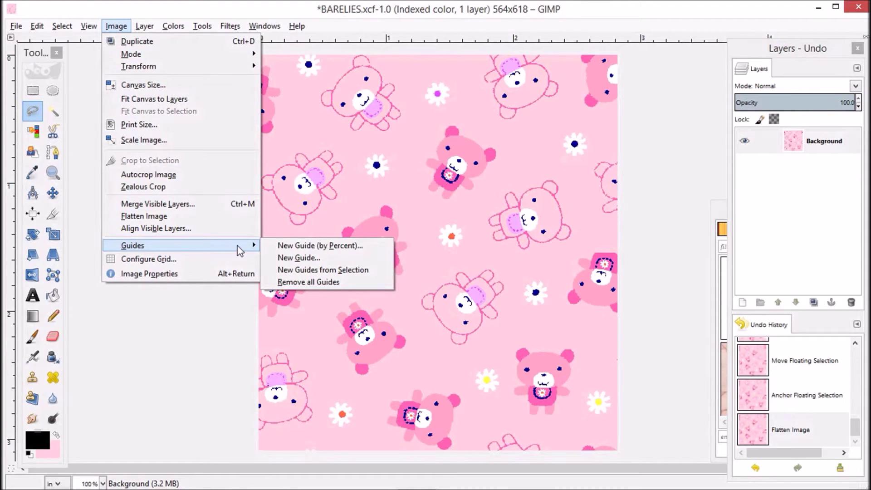
{"action": "left_click", "coordinate": [333, 245]}
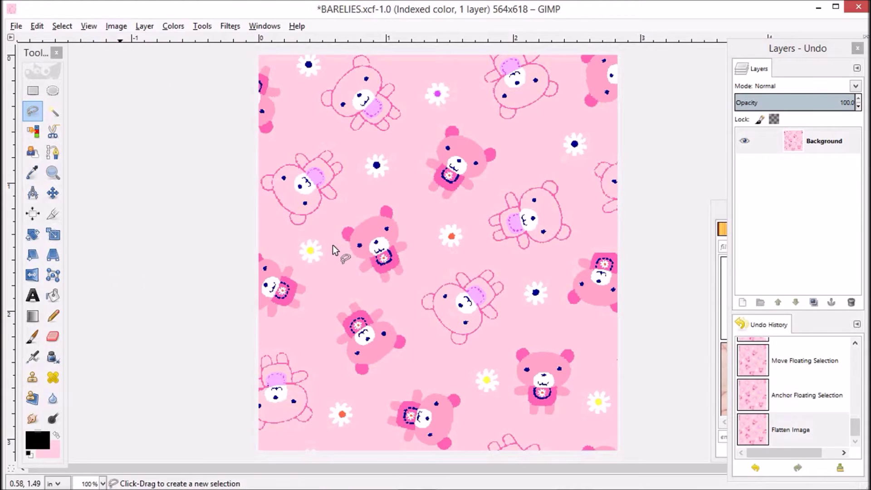
{"action": "mouse_move", "coordinate": [584, 482]}
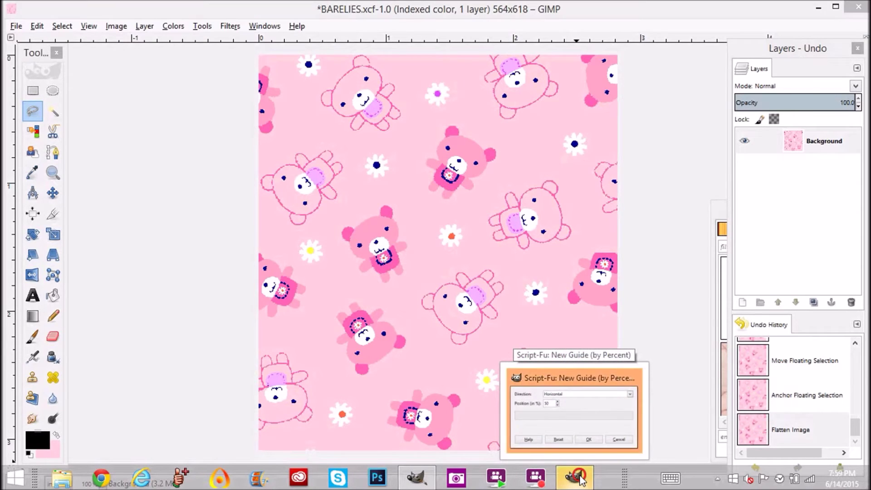
{"action": "left_click", "coordinate": [526, 375]}
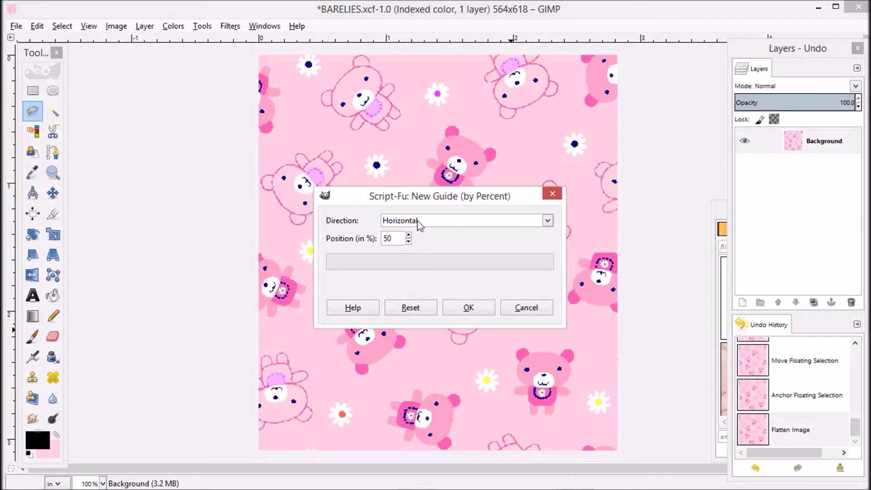
{"action": "left_click", "coordinate": [548, 222]}
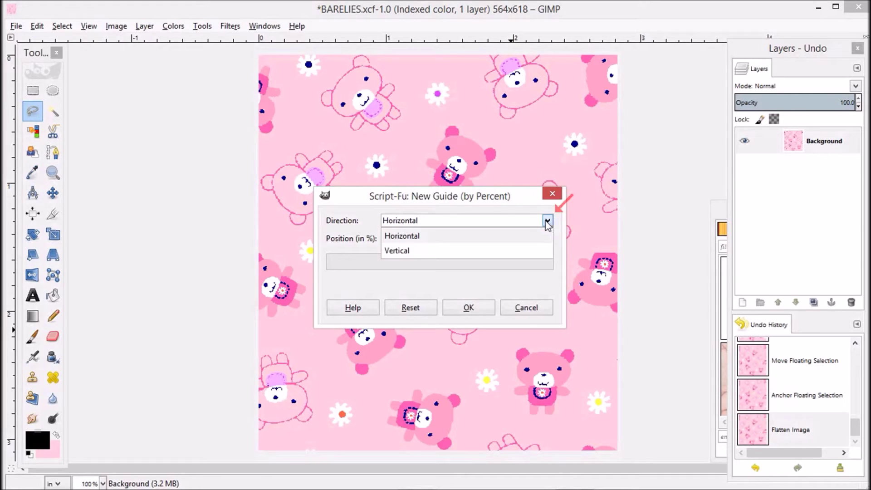
{"action": "left_click", "coordinate": [547, 222]}
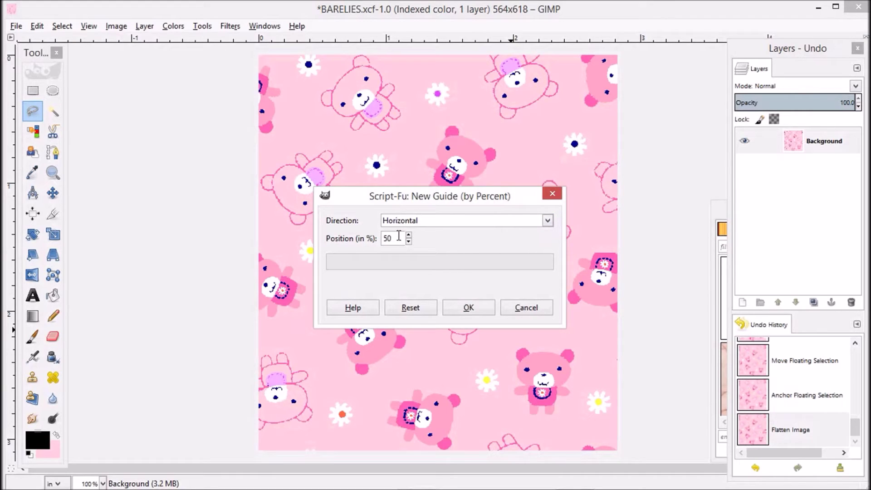
{"action": "left_click", "coordinate": [468, 308]}
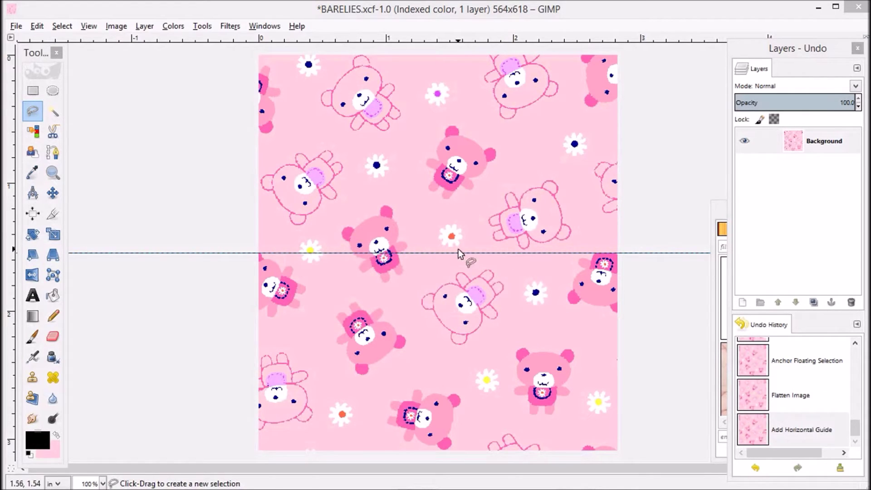
{"action": "key", "text": "ctrl+shift+p"}
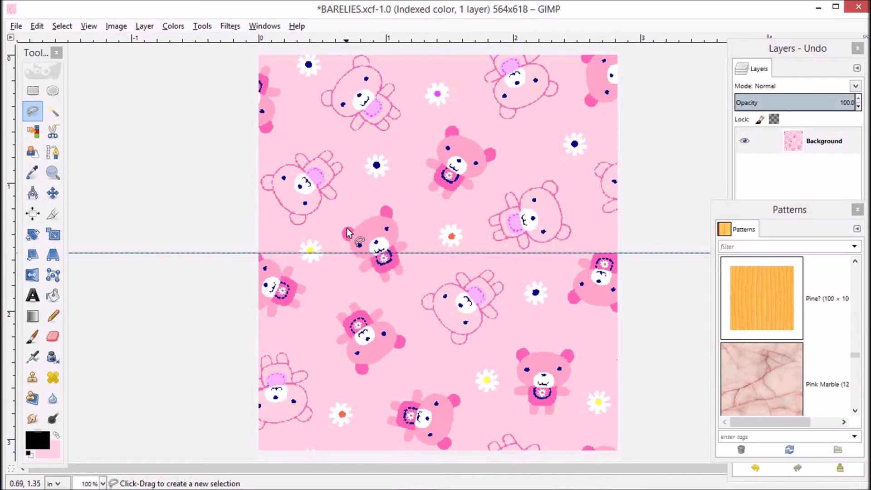
Turn on snapping to the canvas edges, keeping snapping to guides enabled
{"action": "left_click", "coordinate": [90, 26]}
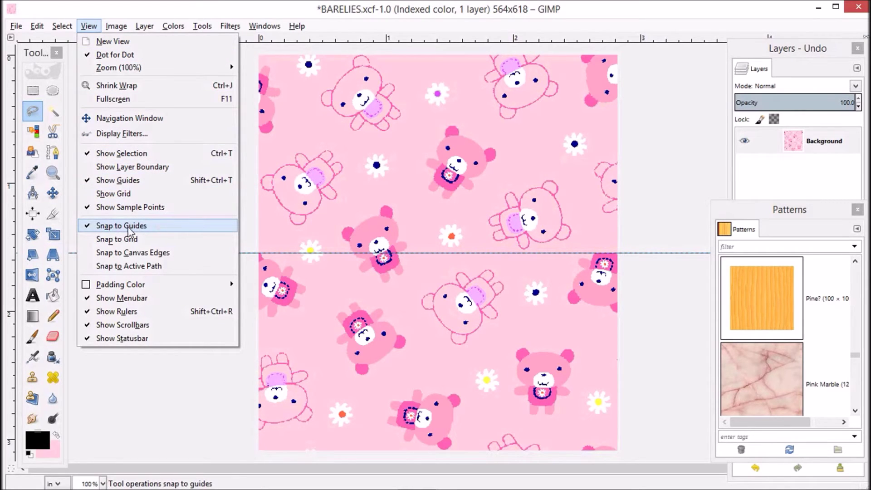
{"action": "left_click", "coordinate": [84, 256]}
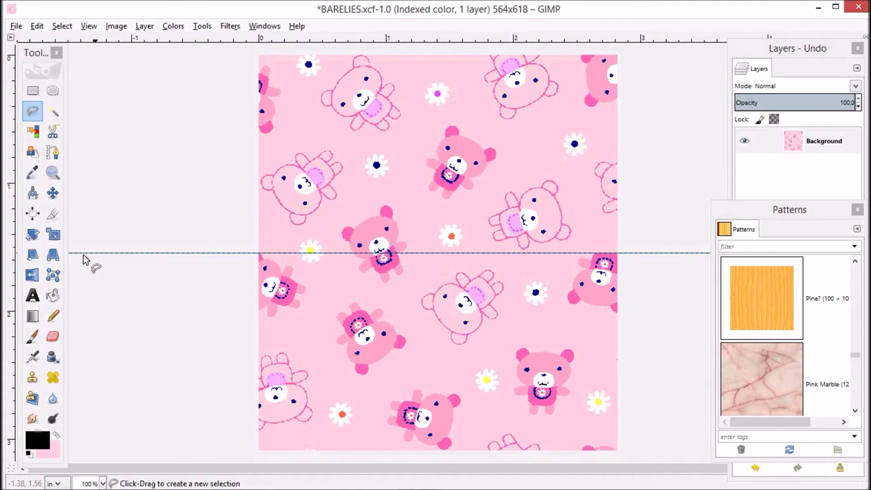
{"action": "left_click", "coordinate": [88, 25]}
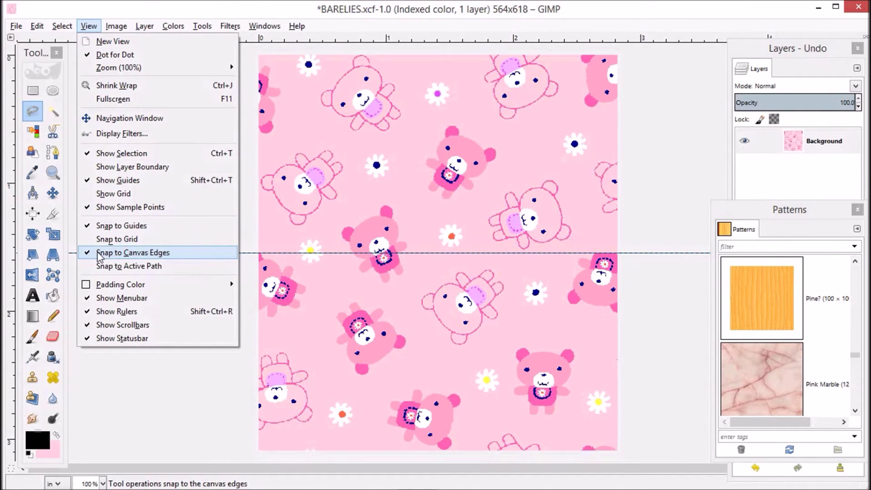
{"action": "left_click", "coordinate": [171, 364]}
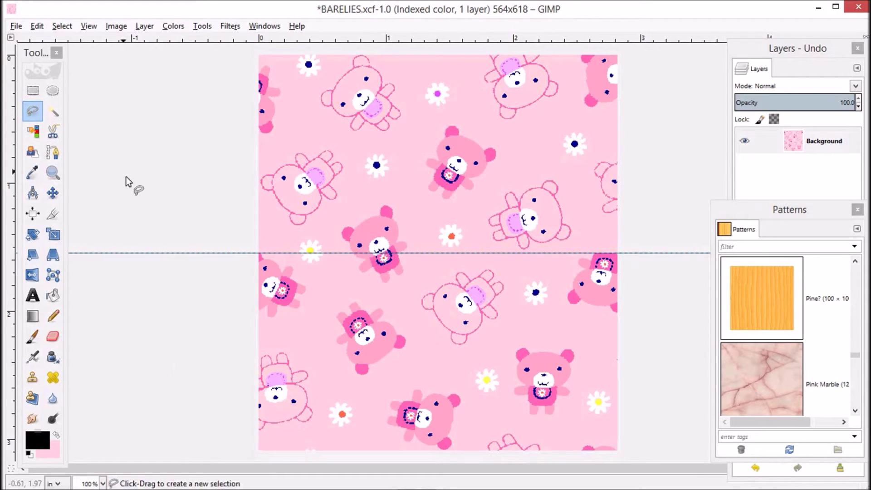
Select the entire bear-and-daisy image and copy it
{"action": "left_click", "coordinate": [64, 26]}
{"action": "left_click", "coordinate": [69, 40]}
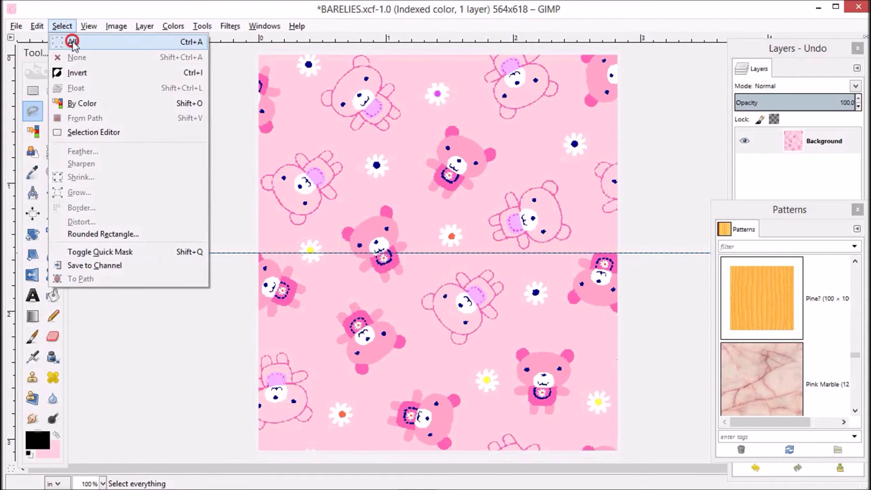
{"action": "left_click", "coordinate": [36, 26]}
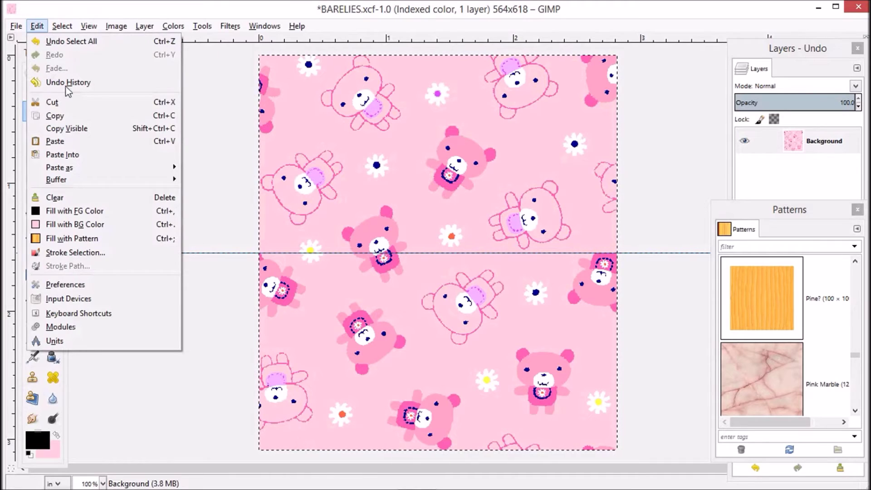
{"action": "left_click", "coordinate": [64, 117]}
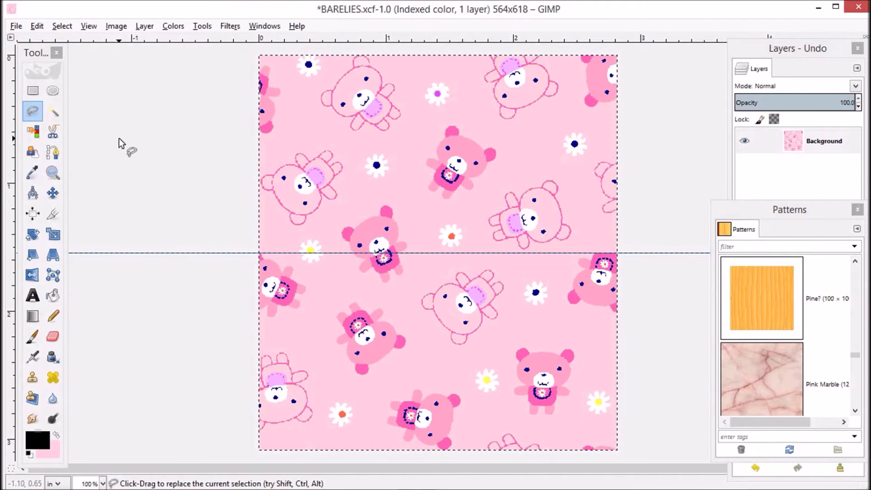
Resize the canvas in percent to 200 width and 100 height, with width and height unlinked
{"action": "left_click", "coordinate": [118, 26]}
{"action": "left_click", "coordinate": [138, 85]}
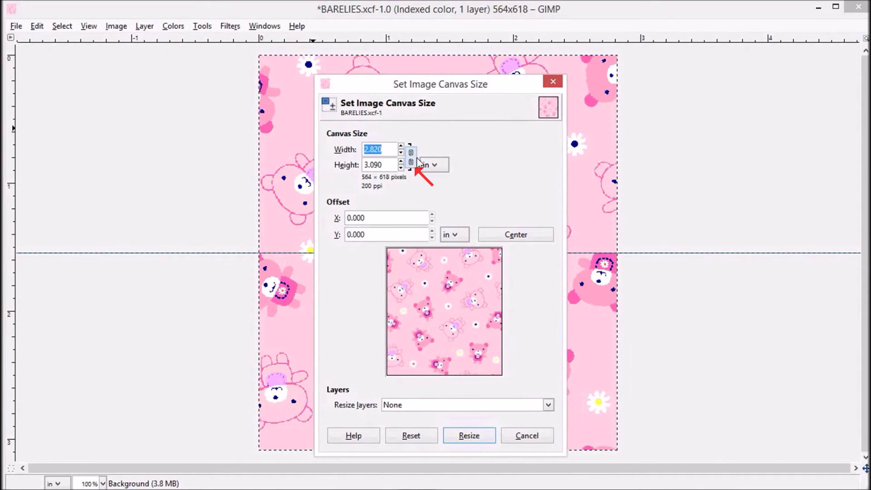
{"action": "left_click", "coordinate": [410, 157]}
{"action": "left_click", "coordinate": [412, 158]}
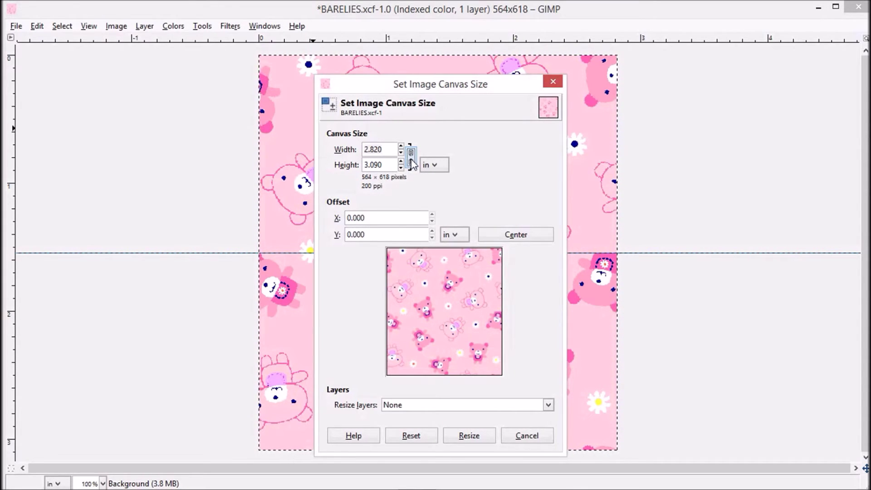
{"action": "left_click", "coordinate": [430, 164]}
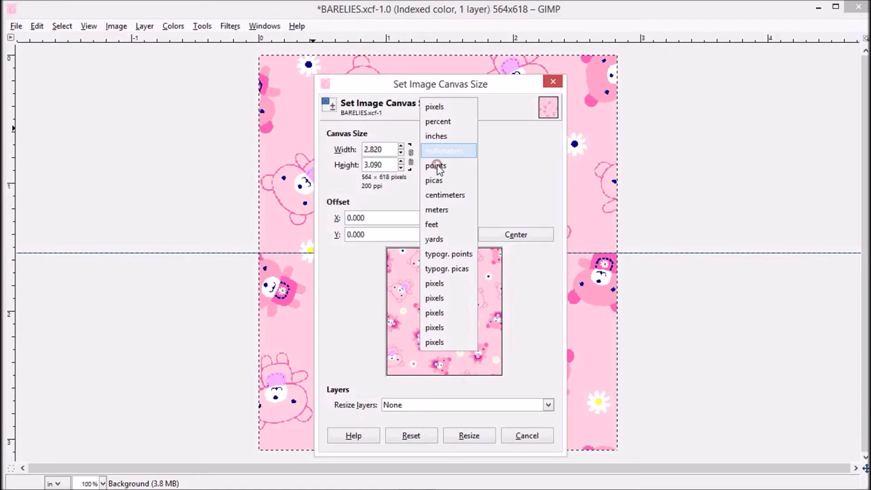
{"action": "left_click", "coordinate": [438, 123]}
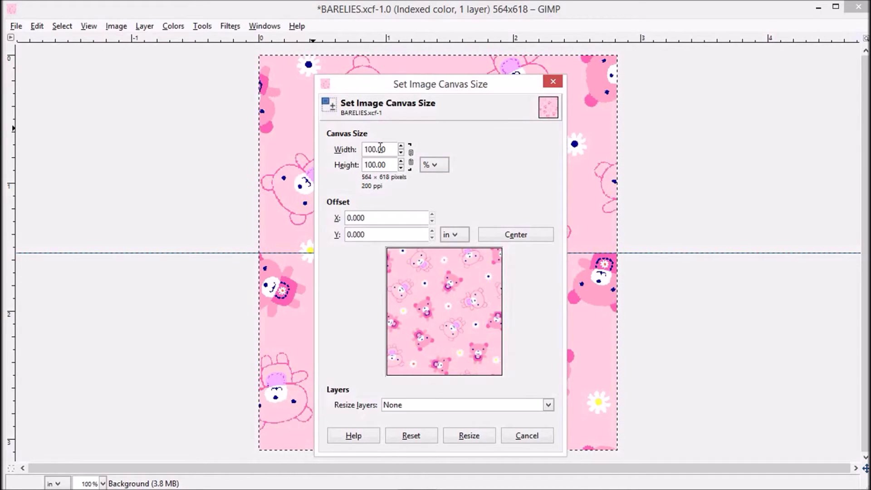
{"action": "left_click_drag", "start_coordinate": [389, 149], "coordinate": [365, 145]}
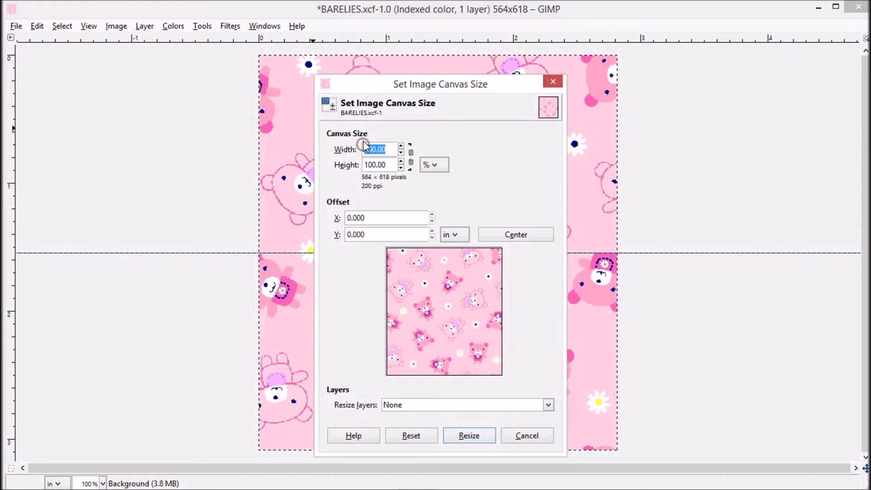
{"action": "key", "text": "BackSpace"}
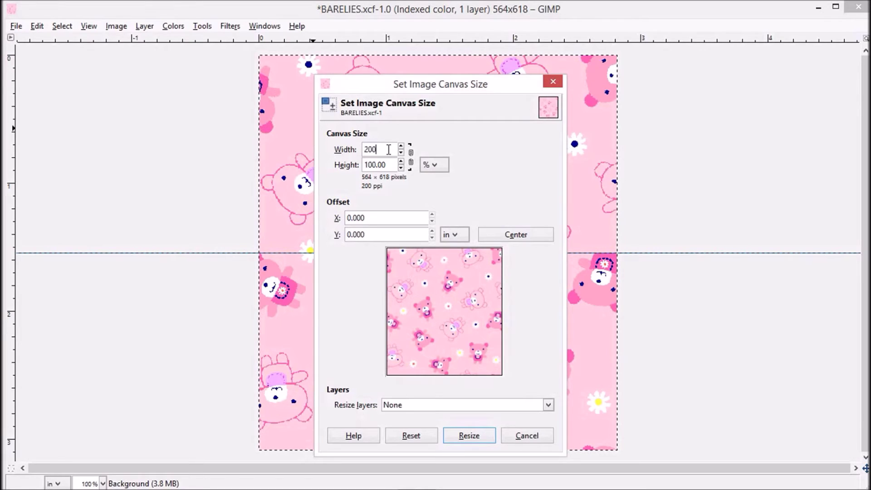
{"action": "left_click", "coordinate": [474, 438]}
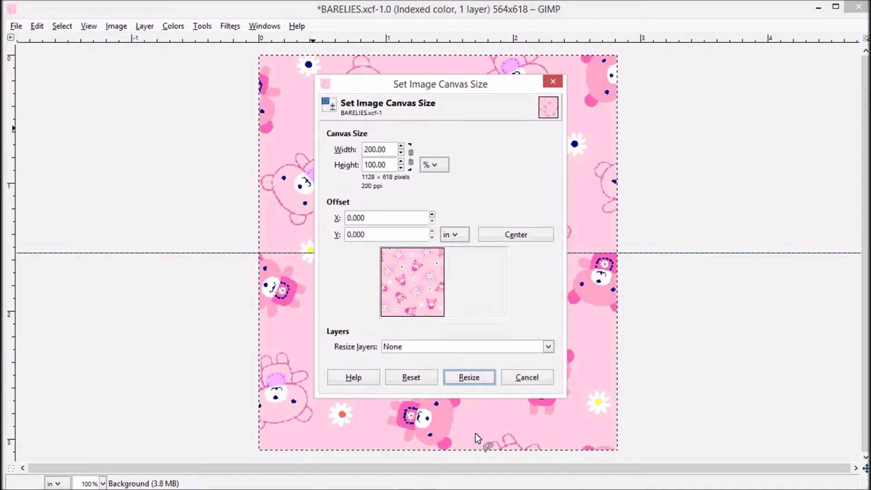
{"action": "left_click", "coordinate": [474, 381]}
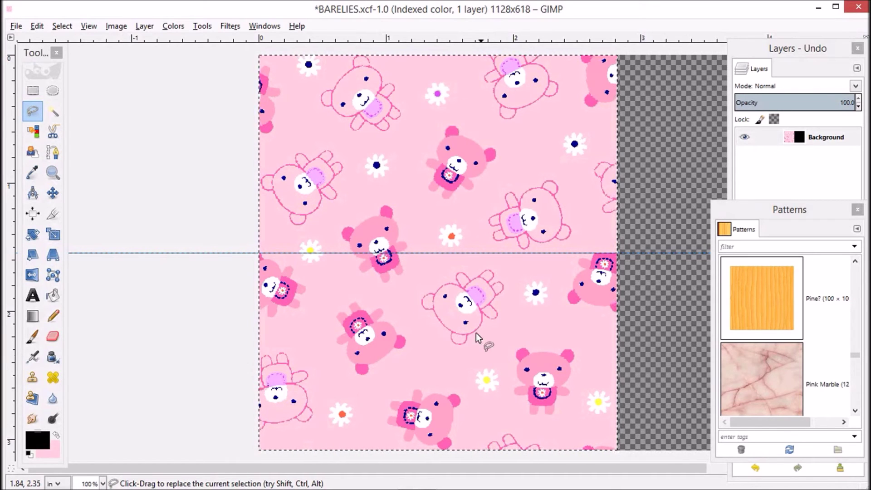
Flatten the widened image so the empty canvas area is filled with the pink background colour
{"action": "left_click", "coordinate": [114, 27]}
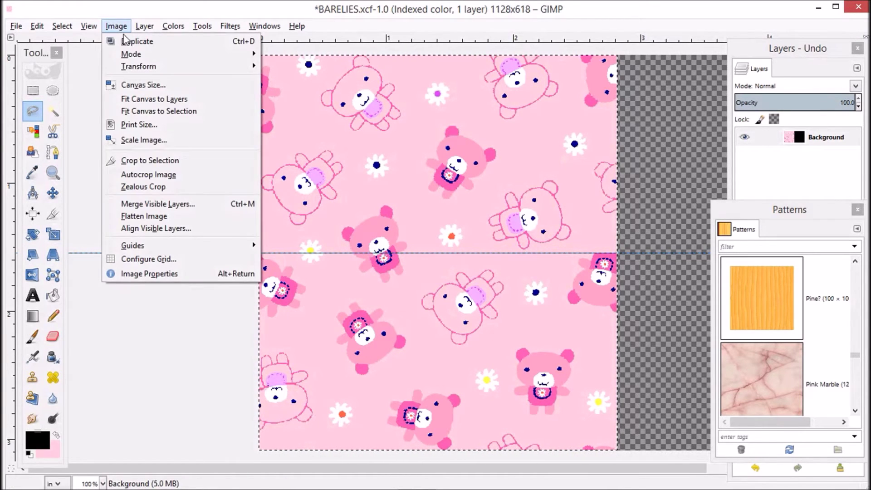
{"action": "left_click", "coordinate": [144, 216]}
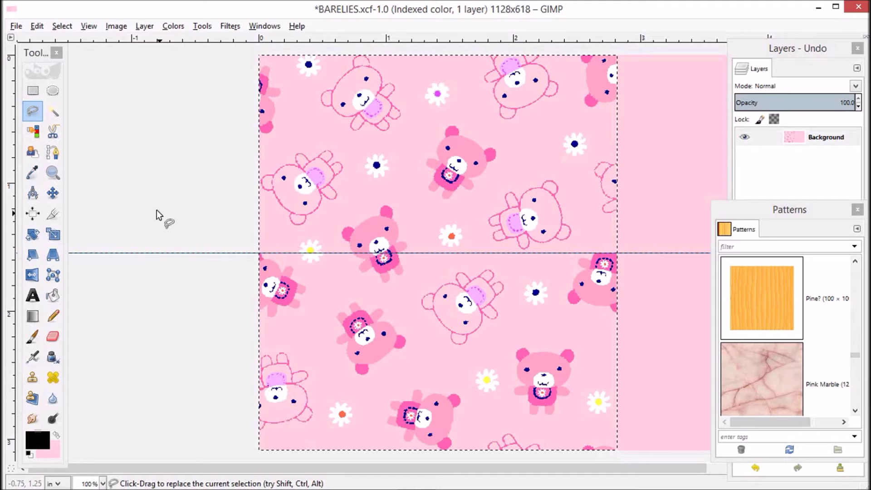
Activate the Move tool and paste the copied pattern tile as a floating selection
{"action": "left_click", "coordinate": [53, 193]}
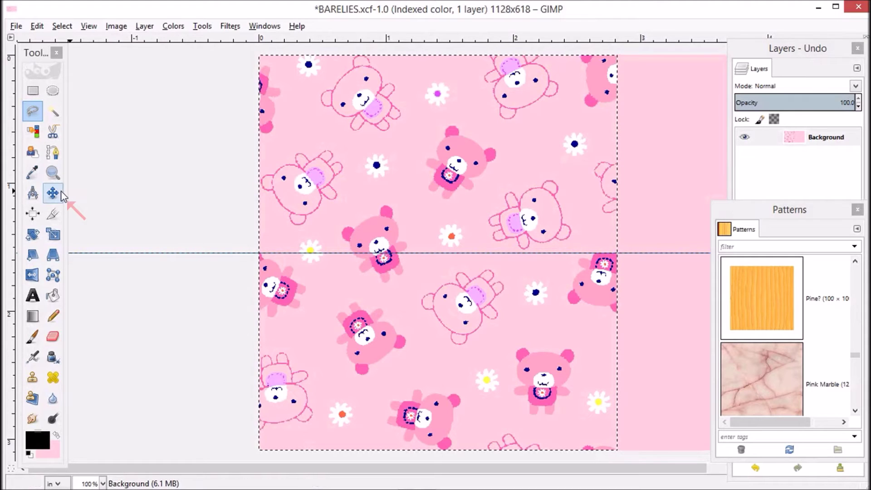
{"action": "left_click", "coordinate": [360, 202]}
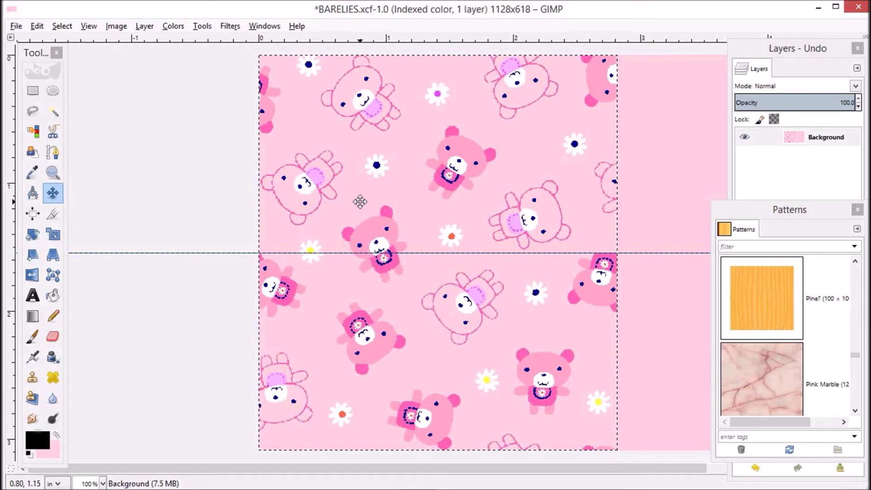
{"action": "left_click", "coordinate": [360, 202]}
{"action": "left_click_drag", "start_coordinate": [360, 202], "coordinate": [173, 196]}
{"action": "left_click", "coordinate": [172, 197]}
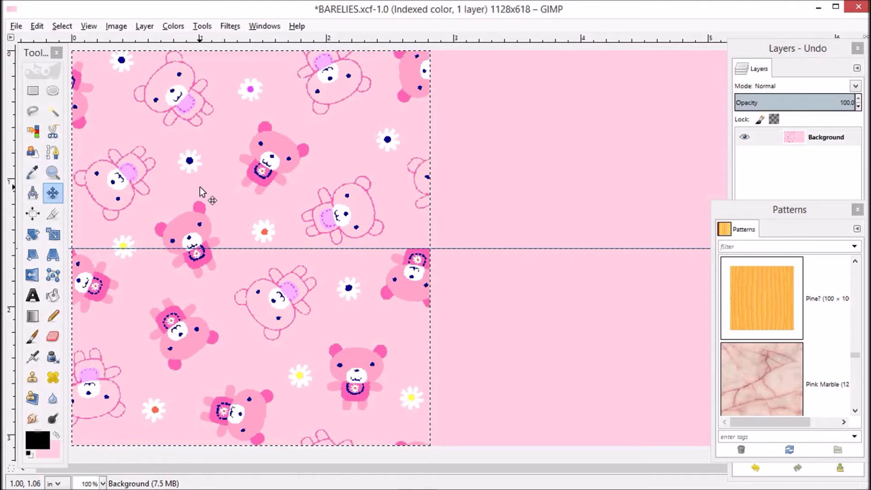
{"action": "left_click", "coordinate": [37, 26]}
{"action": "left_click", "coordinate": [55, 141]}
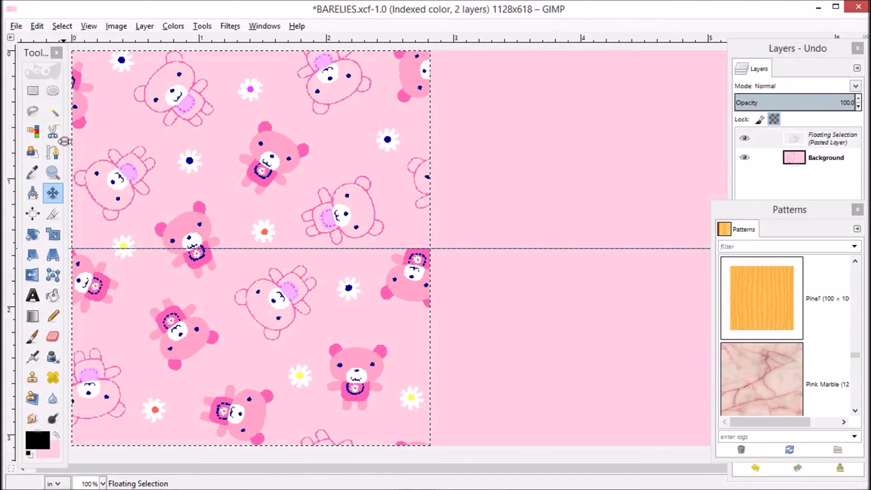
Move the pasted tile against the original tile's right edge with its top on the horizontal guide, and anchor it
{"action": "left_click_drag", "start_coordinate": [120, 127], "coordinate": [477, 322]}
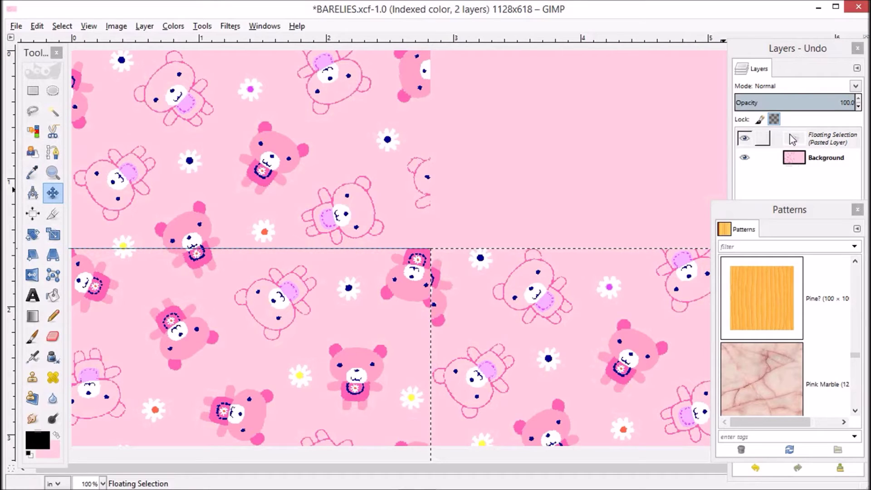
{"action": "left_click", "coordinate": [33, 110]}
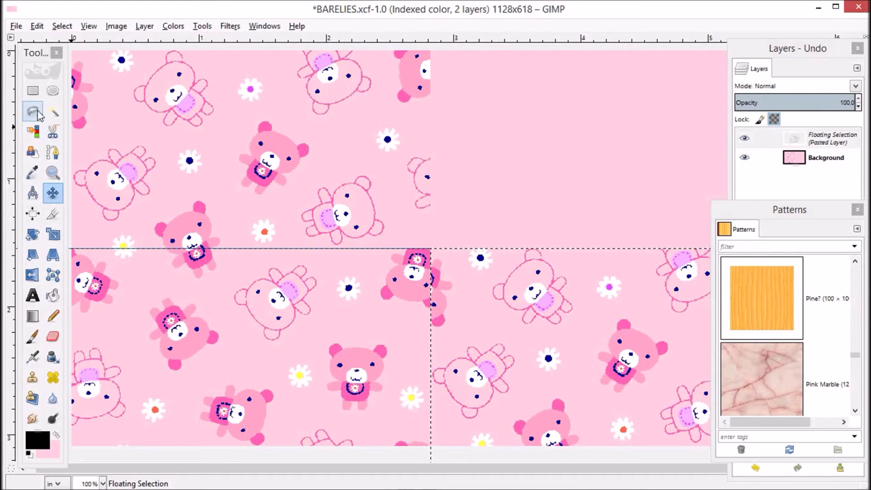
{"action": "left_click", "coordinate": [346, 219]}
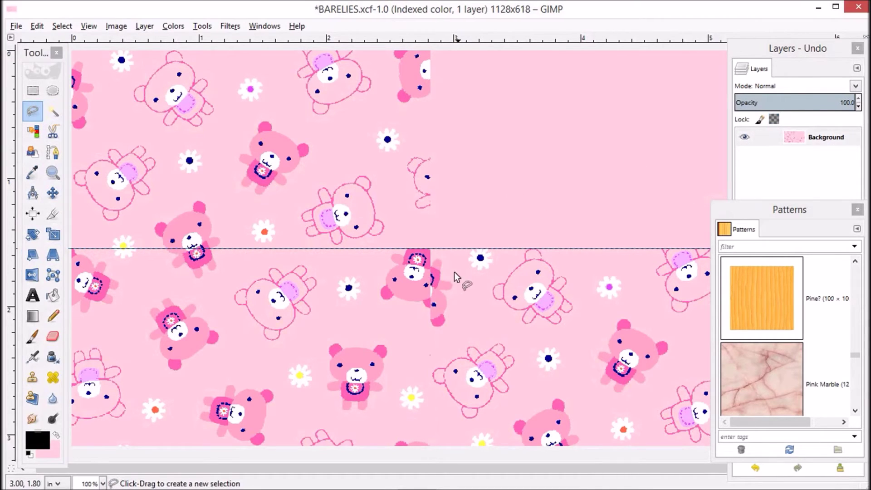
Paste a second copy and move it above the first, its bottom on the guide and its left side against the original tile
{"action": "left_click", "coordinate": [36, 26]}
{"action": "left_click", "coordinate": [58, 141]}
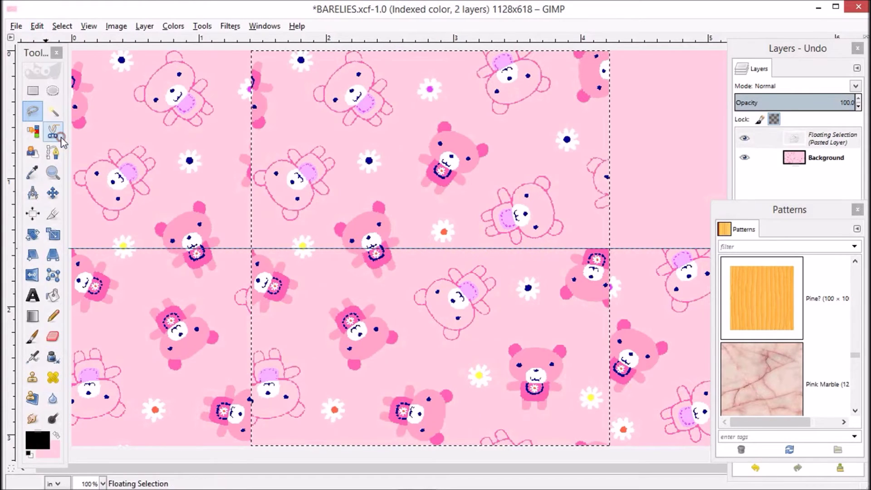
{"action": "left_click", "coordinate": [52, 192]}
{"action": "left_click_drag", "start_coordinate": [271, 347], "coordinate": [453, 154]}
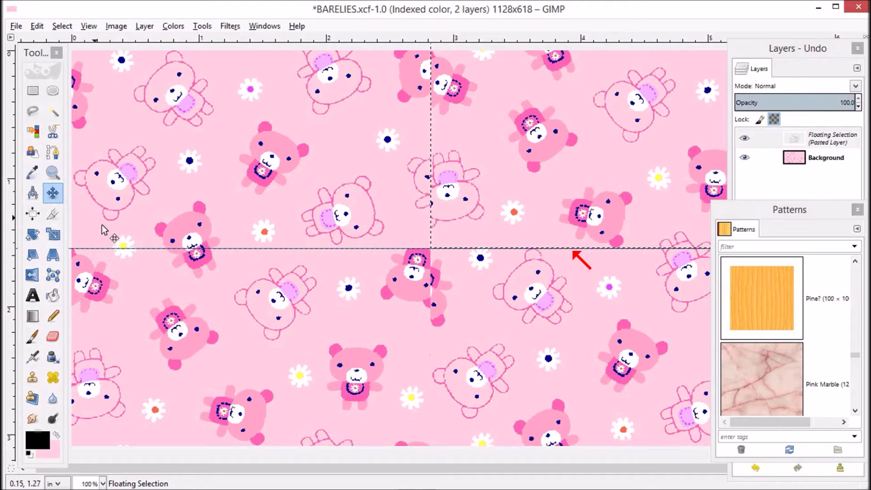
Anchor the second pasted tile with the Free Select tool active, and flatten the image
{"action": "left_click", "coordinate": [33, 111]}
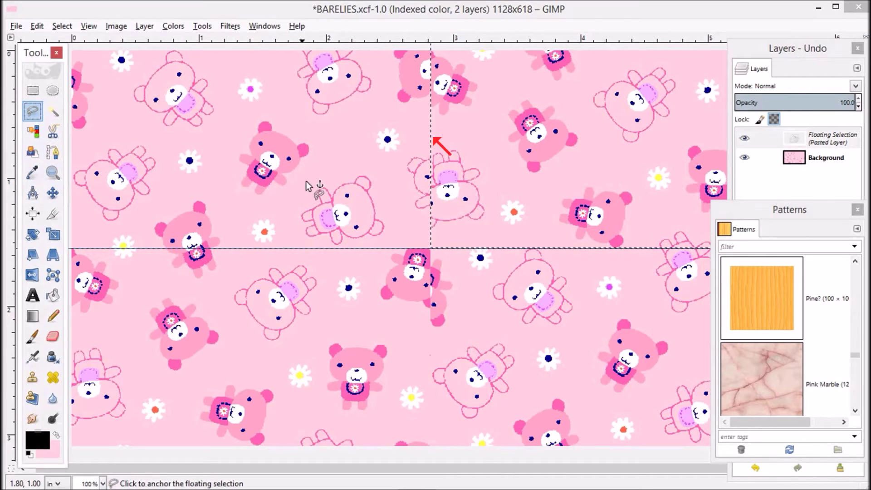
{"action": "left_click", "coordinate": [343, 198]}
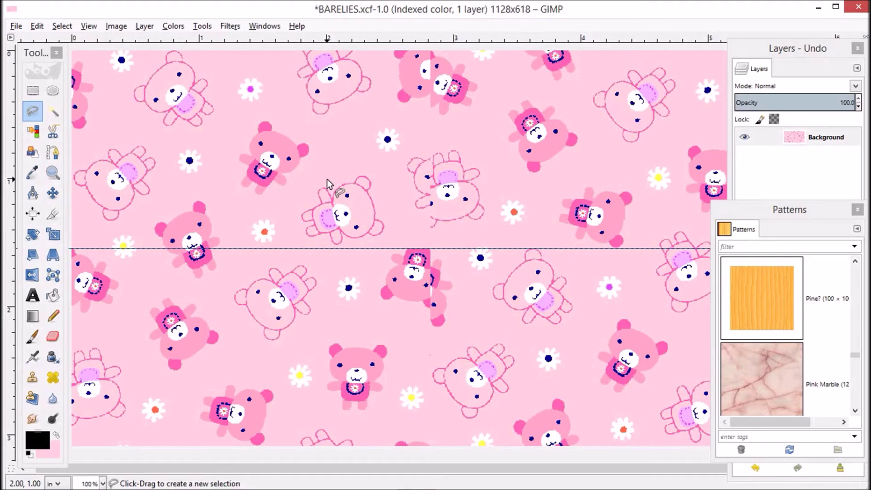
{"action": "left_click", "coordinate": [113, 26]}
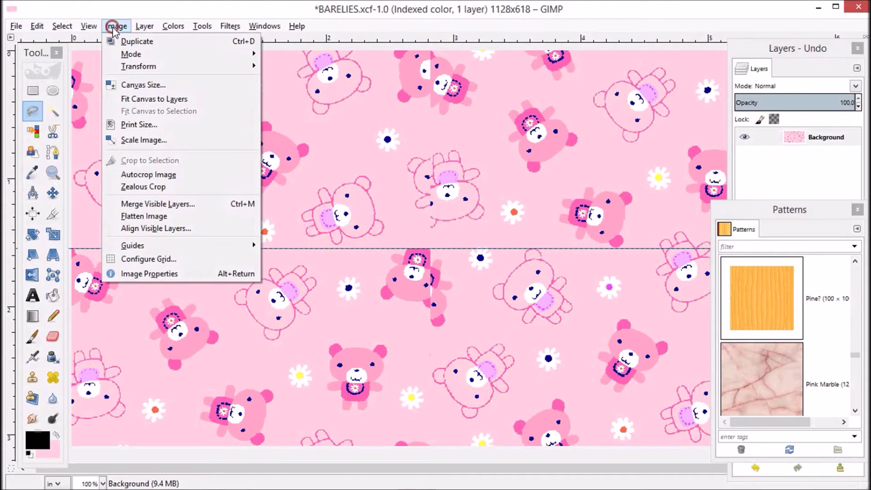
{"action": "left_click", "coordinate": [161, 218]}
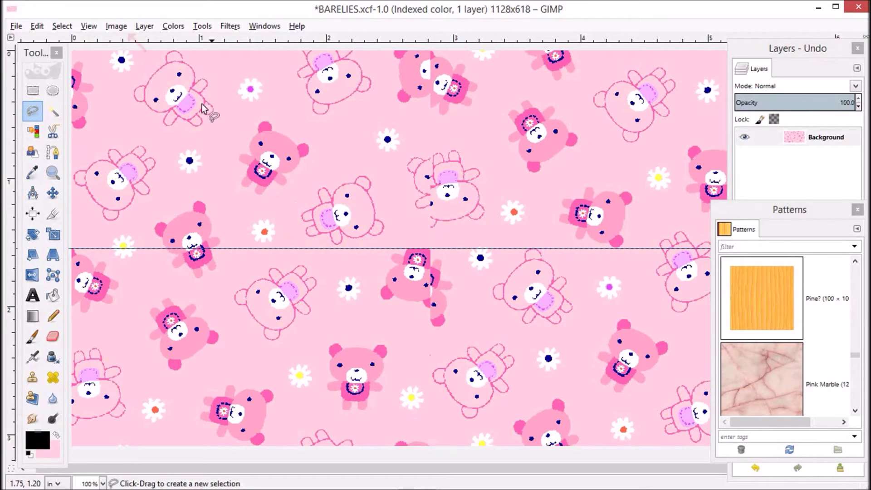
Remove all guides from the image
{"action": "left_click", "coordinate": [120, 26]}
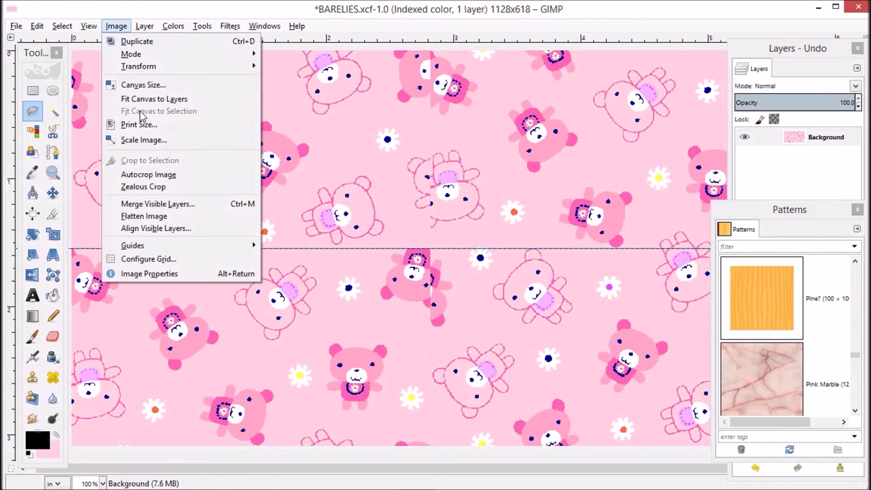
{"action": "mouse_move", "coordinate": [179, 246]}
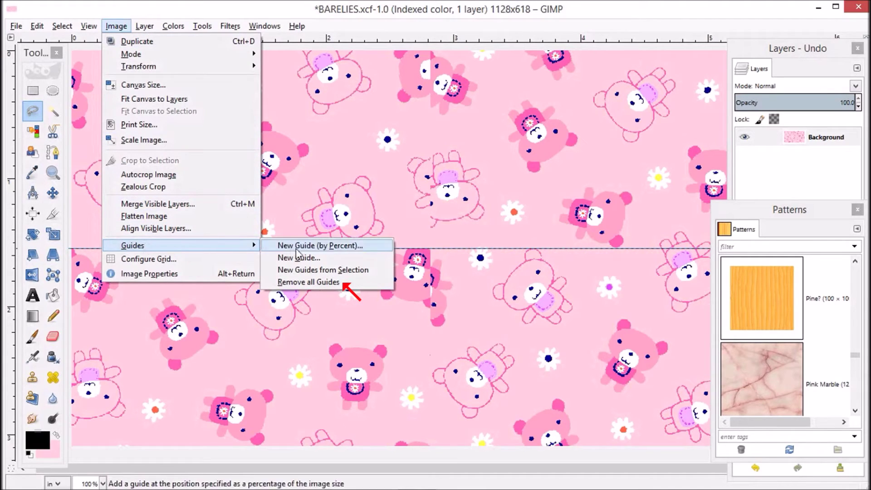
{"action": "left_click", "coordinate": [314, 282]}
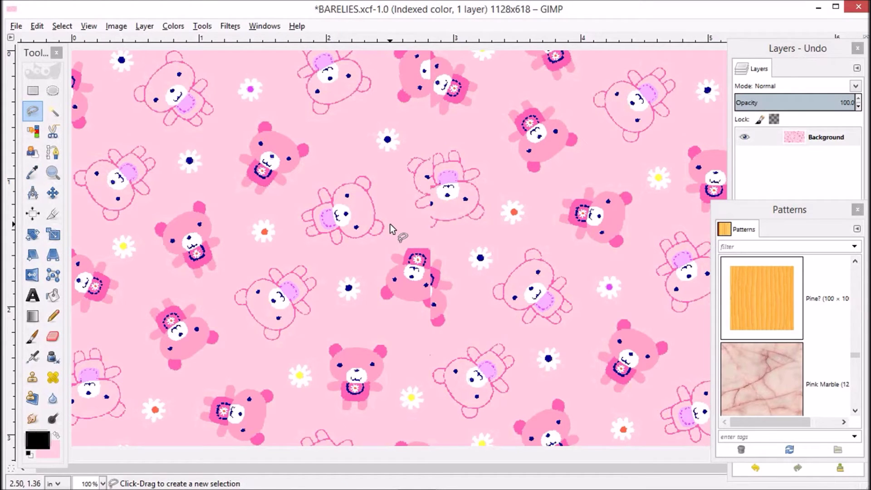
Resize the canvas to 50% width and 100% height, centring the design in the new canvas area
{"action": "left_click", "coordinate": [117, 27]}
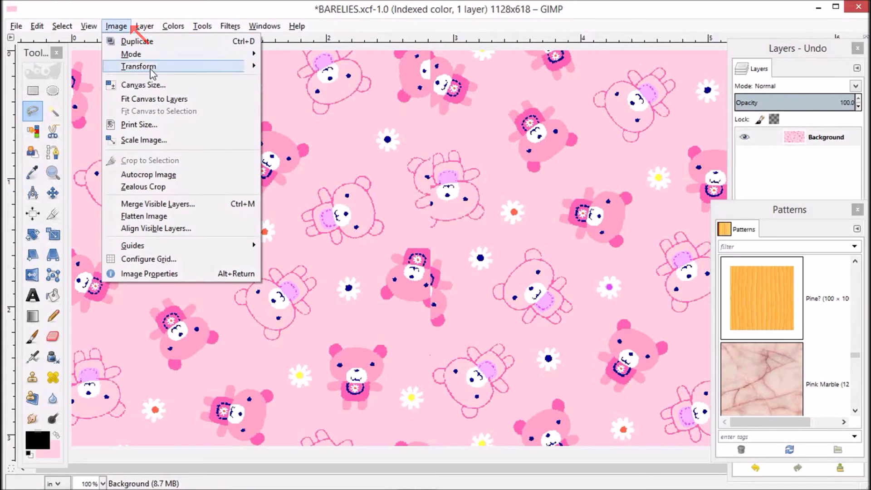
{"action": "left_click", "coordinate": [152, 85]}
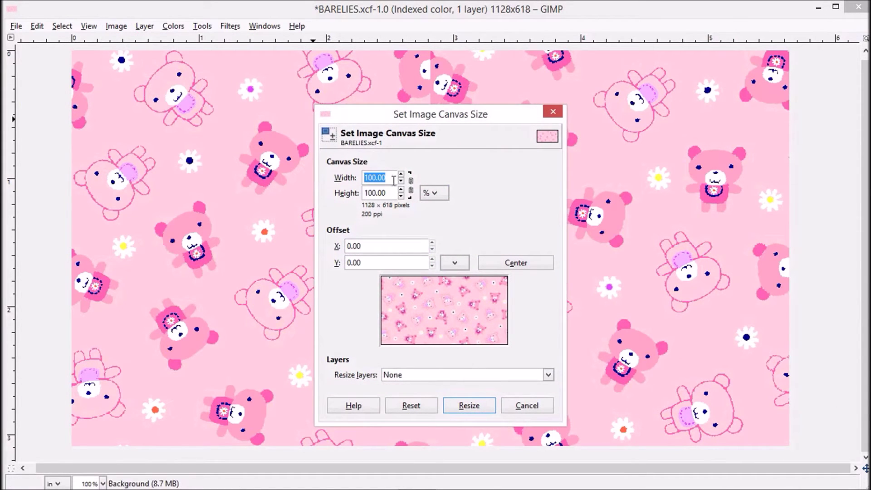
{"action": "left_click_drag", "start_coordinate": [394, 176], "coordinate": [358, 177]}
{"action": "type", "text": "50"}
{"action": "left_click", "coordinate": [521, 265]}
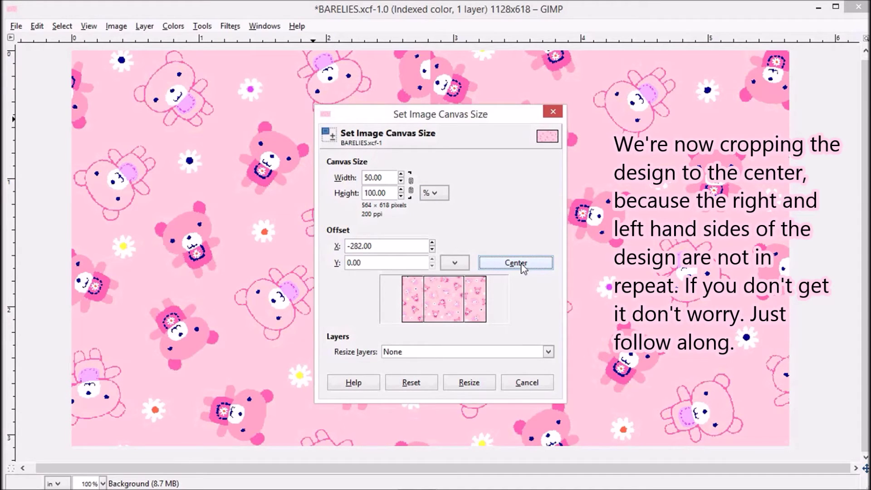
{"action": "left_click", "coordinate": [469, 383]}
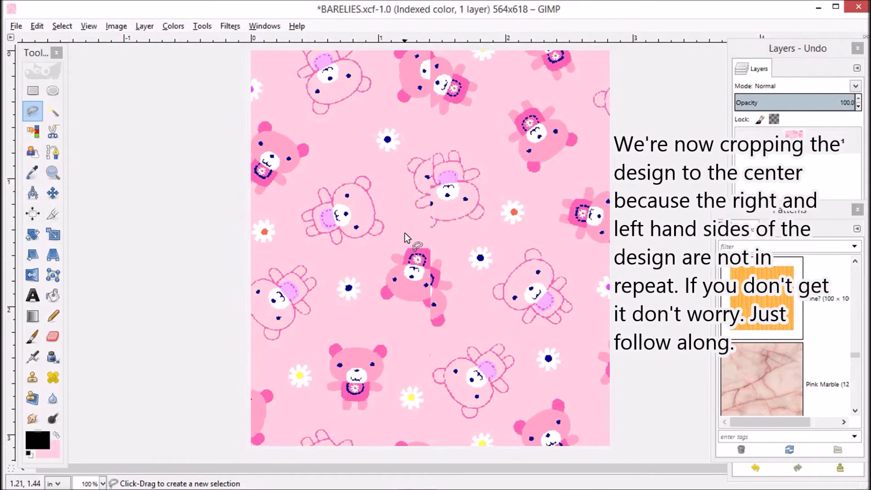
Select the entire canvas and crop the image to that selection
{"action": "left_click", "coordinate": [62, 26]}
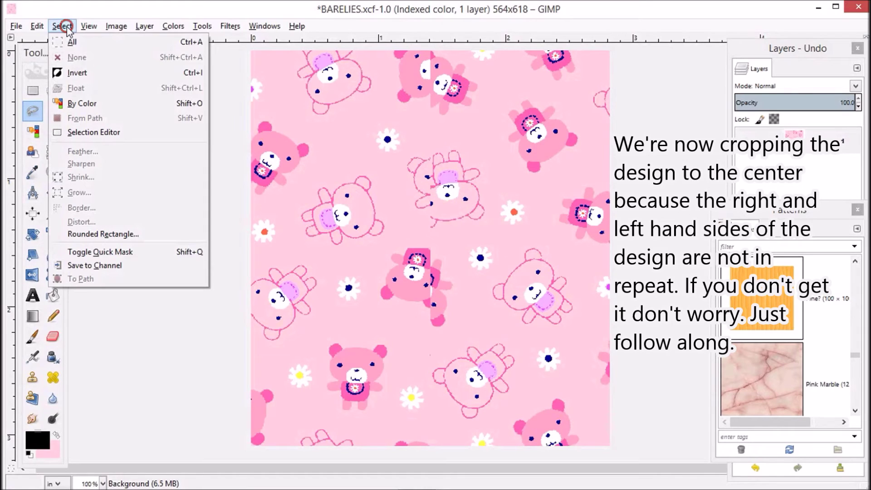
{"action": "left_click", "coordinate": [74, 42]}
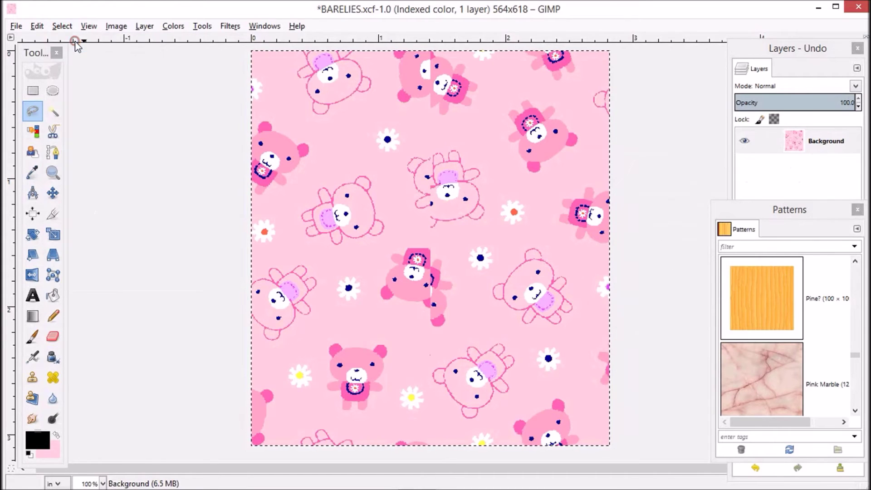
{"action": "left_click", "coordinate": [119, 27]}
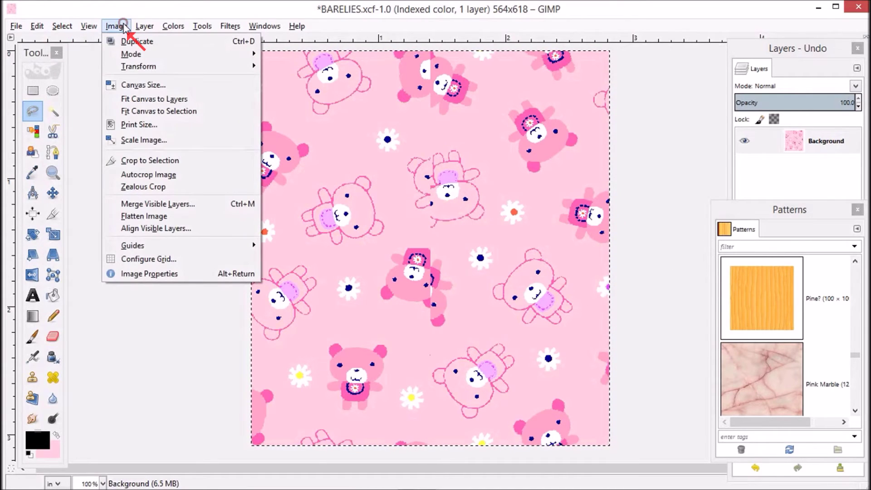
{"action": "left_click", "coordinate": [166, 160]}
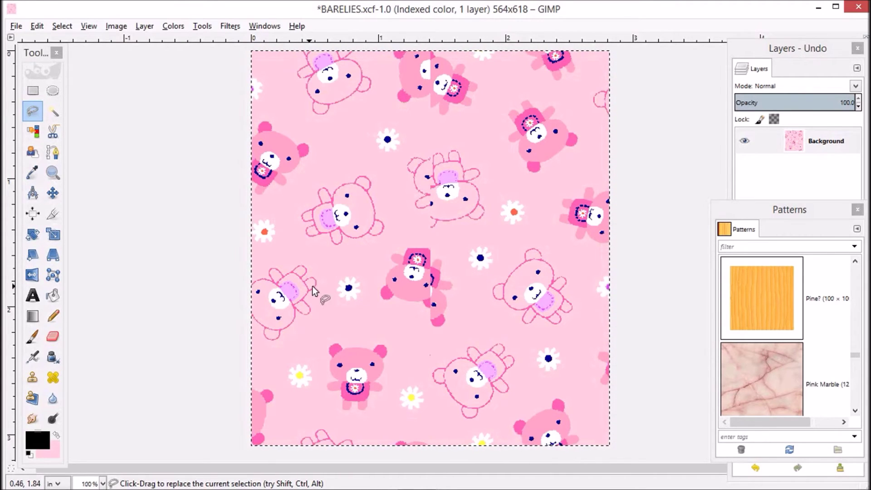
Erase the broken, mismatched bear in the middle of the tile with the Eraser
{"action": "left_click", "coordinate": [53, 336]}
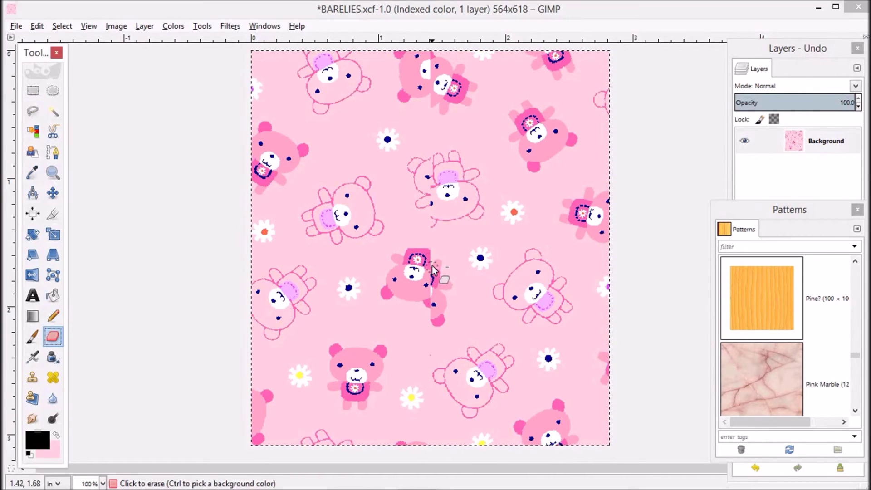
{"action": "left_click", "coordinate": [426, 248]}
{"action": "mouse_move", "coordinate": [397, 260]}
{"action": "left_mouse_down"}
{"action": "mouse_move", "coordinate": [434, 251]}
{"action": "mouse_move", "coordinate": [384, 276]}
{"action": "mouse_move", "coordinate": [406, 271]}
{"action": "mouse_move", "coordinate": [384, 298]}
{"action": "mouse_move", "coordinate": [433, 258]}
{"action": "mouse_move", "coordinate": [412, 279]}
{"action": "mouse_move", "coordinate": [431, 285]}
{"action": "mouse_move", "coordinate": [428, 318]}
{"action": "mouse_move", "coordinate": [427, 299]}
{"action": "mouse_move", "coordinate": [435, 289]}
{"action": "mouse_move", "coordinate": [440, 316]}
{"action": "mouse_move", "coordinate": [445, 290]}
{"action": "left_mouse_up"}
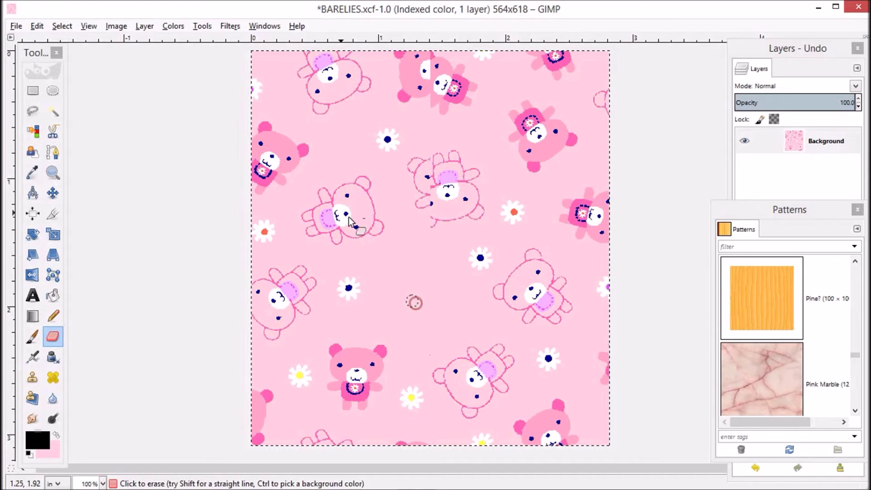
Lasso the complete dark pink bear at the upper right of the design, and subtract the surrounding background with Fuzzy Select
{"action": "left_click", "coordinate": [32, 110]}
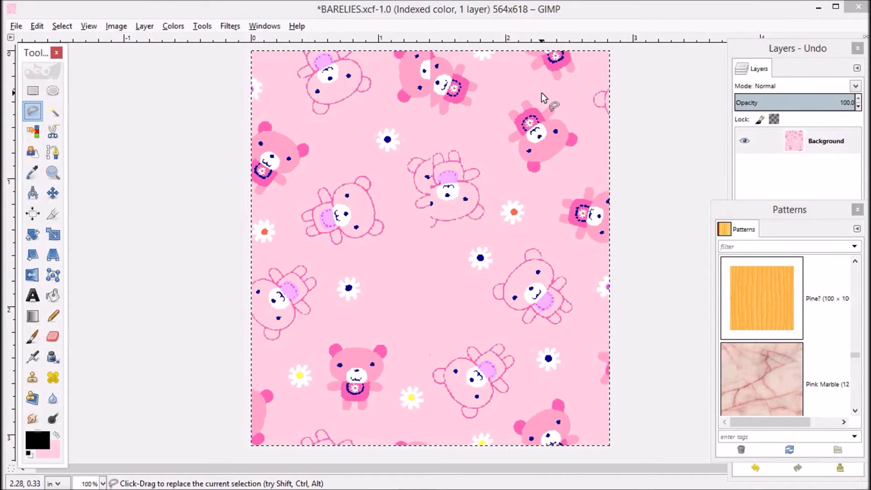
{"action": "left_click_drag", "start_coordinate": [540, 93], "coordinate": [510, 92]}
{"action": "mouse_move", "coordinate": [496, 145]}
{"action": "left_mouse_down"}
{"action": "mouse_move", "coordinate": [518, 174]}
{"action": "mouse_move", "coordinate": [559, 178]}
{"action": "mouse_move", "coordinate": [583, 131]}
{"action": "mouse_move", "coordinate": [540, 93]}
{"action": "left_mouse_up"}
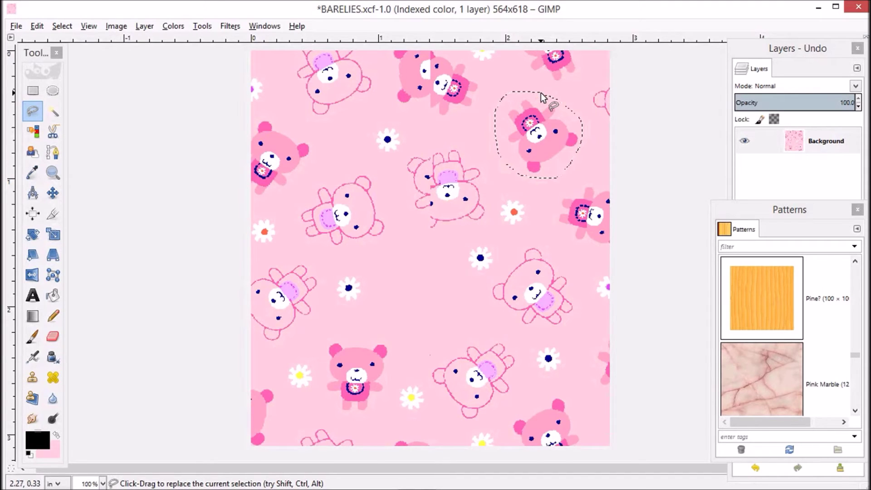
{"action": "left_click", "coordinate": [54, 110]}
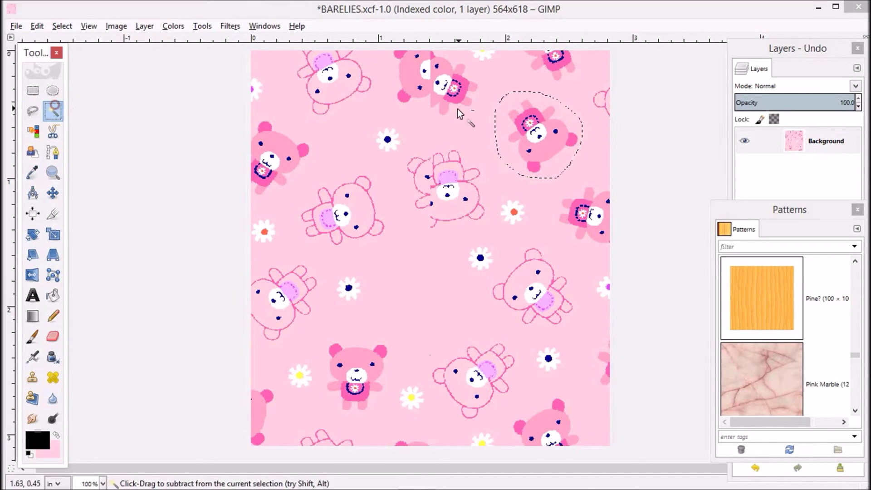
{"action": "left_click", "coordinate": [507, 120], "text": "ctrl"}
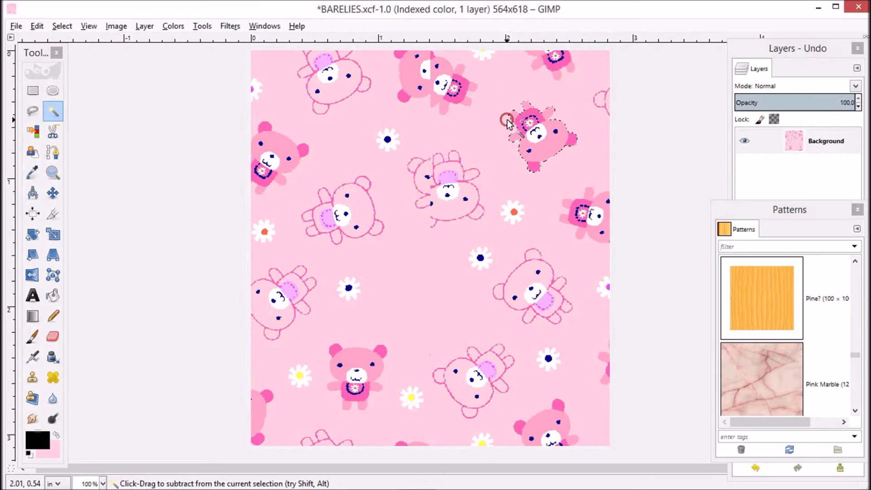
Copy and paste the selected bear, and move the copy into the erased gap in the middle of the tile
{"action": "left_click", "coordinate": [36, 26]}
{"action": "left_click", "coordinate": [55, 116]}
{"action": "left_click", "coordinate": [36, 26]}
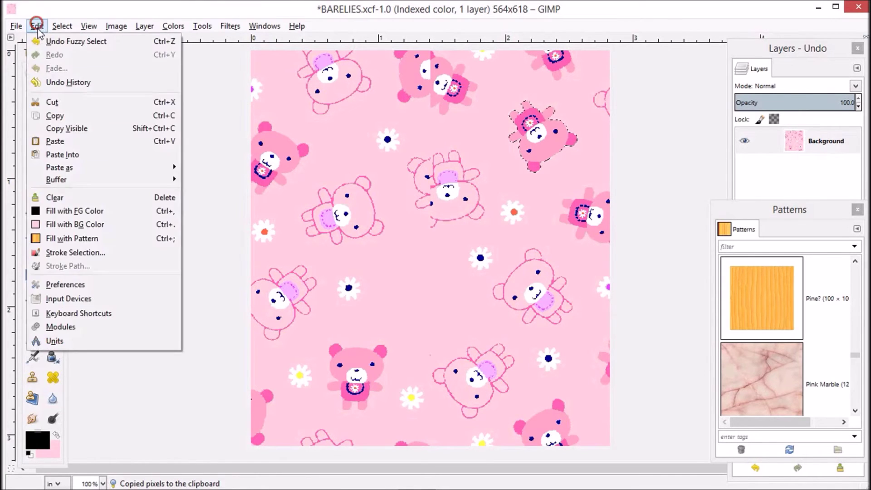
{"action": "left_click", "coordinate": [55, 141]}
{"action": "left_click", "coordinate": [53, 192]}
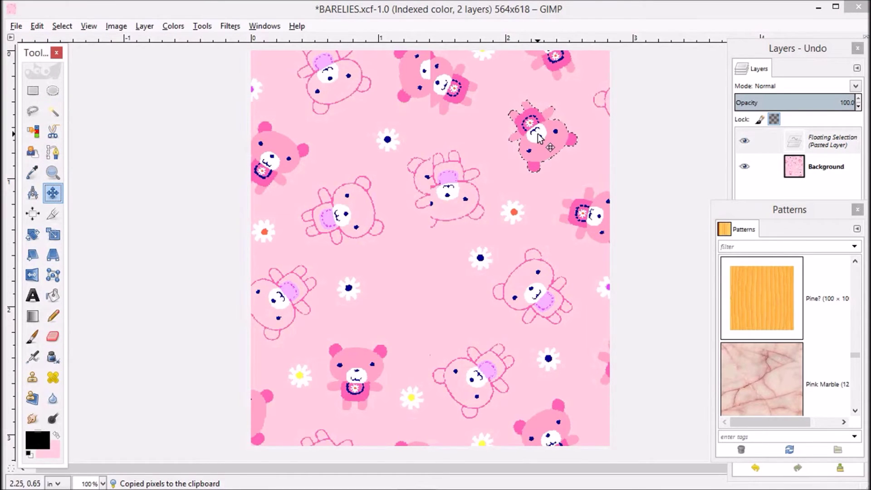
{"action": "left_click_drag", "start_coordinate": [537, 135], "coordinate": [415, 287]}
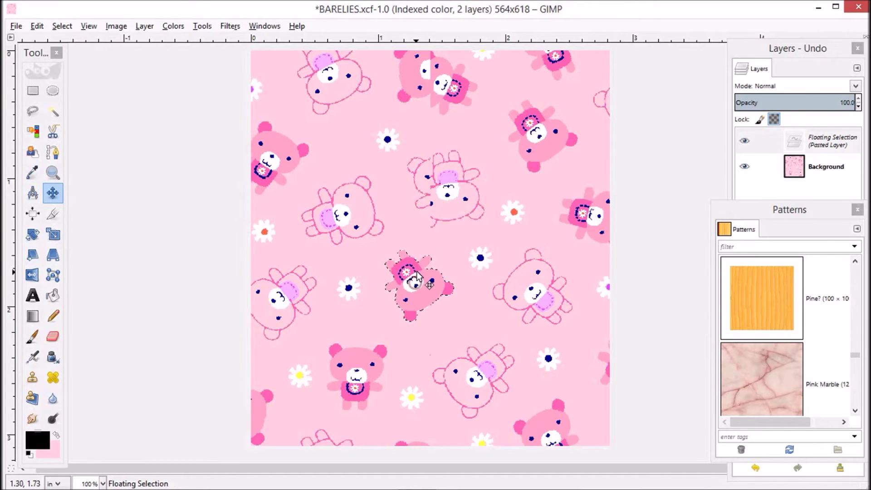
Rotate the pasted bear clockwise by roughly a quarter turn so its body points to the upper right
{"action": "left_click", "coordinate": [32, 235]}
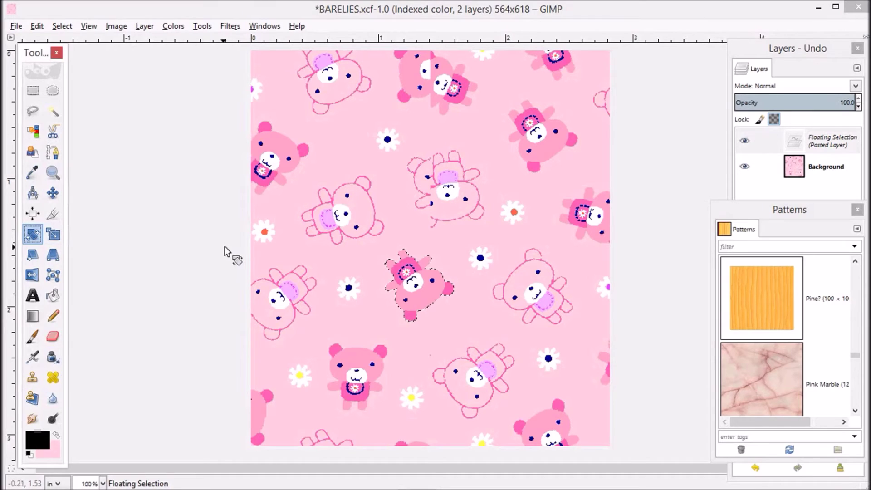
{"action": "key", "text": "Tab"}
{"action": "left_click_drag", "start_coordinate": [416, 278], "coordinate": [444, 292]}
{"action": "key", "text": "Tab"}
{"action": "left_click", "coordinate": [230, 423]}
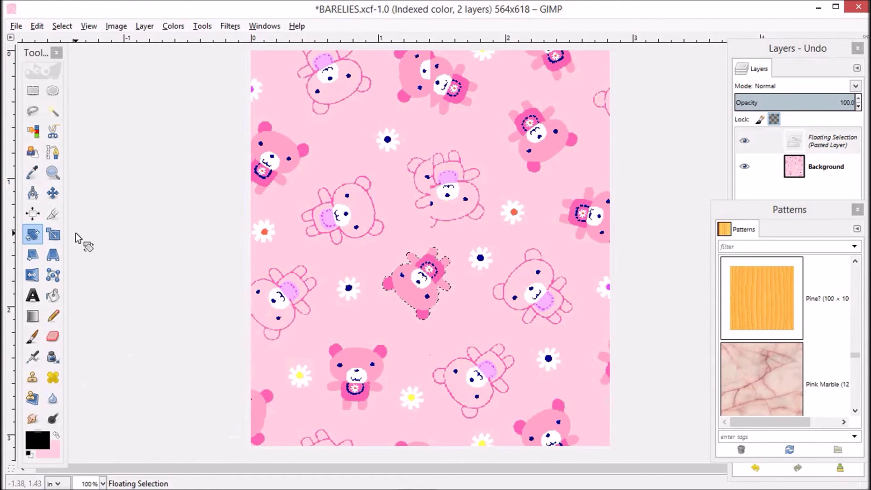
Nudge the rotated bear slightly down to centre it in the gap, and anchor it with the Free Select tool
{"action": "left_click", "coordinate": [52, 192]}
{"action": "left_click_drag", "start_coordinate": [413, 287], "coordinate": [416, 297]}
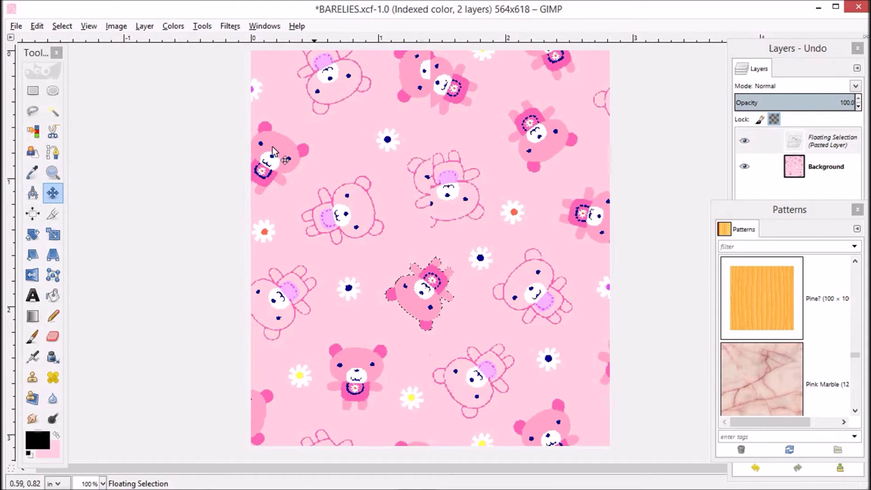
{"action": "left_click", "coordinate": [33, 110]}
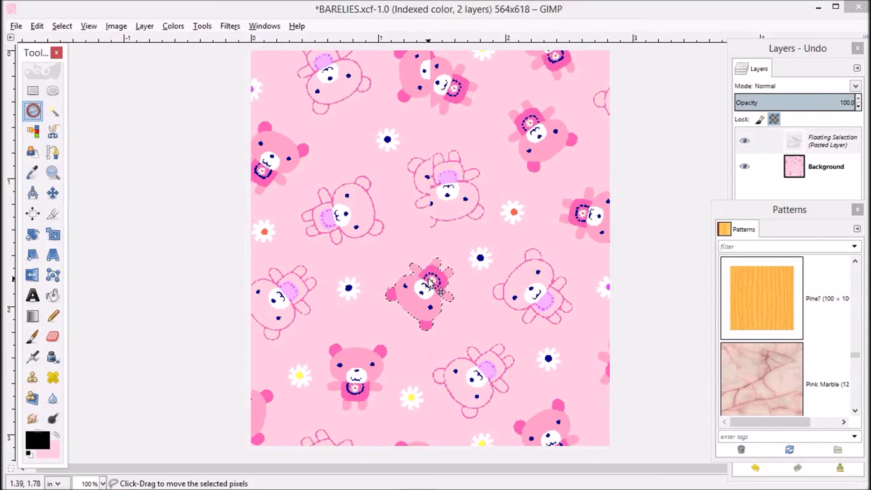
{"action": "left_click", "coordinate": [379, 257]}
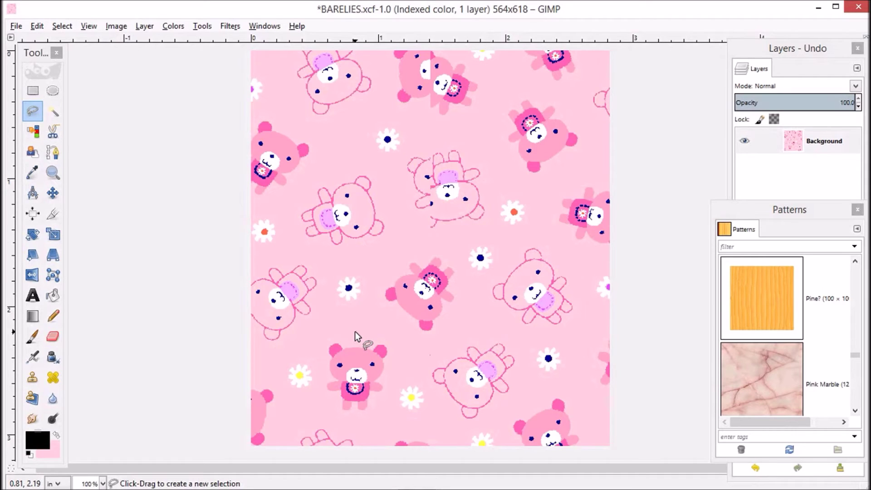
Lasso the upright dark pink bear near the bottom, cut it, and paste it back as a floating selection
{"action": "mouse_move", "coordinate": [360, 331]}
{"action": "left_mouse_down"}
{"action": "mouse_move", "coordinate": [336, 330]}
{"action": "mouse_move", "coordinate": [318, 342]}
{"action": "mouse_move", "coordinate": [320, 386]}
{"action": "mouse_move", "coordinate": [338, 411]}
{"action": "mouse_move", "coordinate": [364, 412]}
{"action": "mouse_move", "coordinate": [383, 399]}
{"action": "mouse_move", "coordinate": [392, 374]}
{"action": "mouse_move", "coordinate": [388, 341]}
{"action": "mouse_move", "coordinate": [361, 333]}
{"action": "left_mouse_up"}
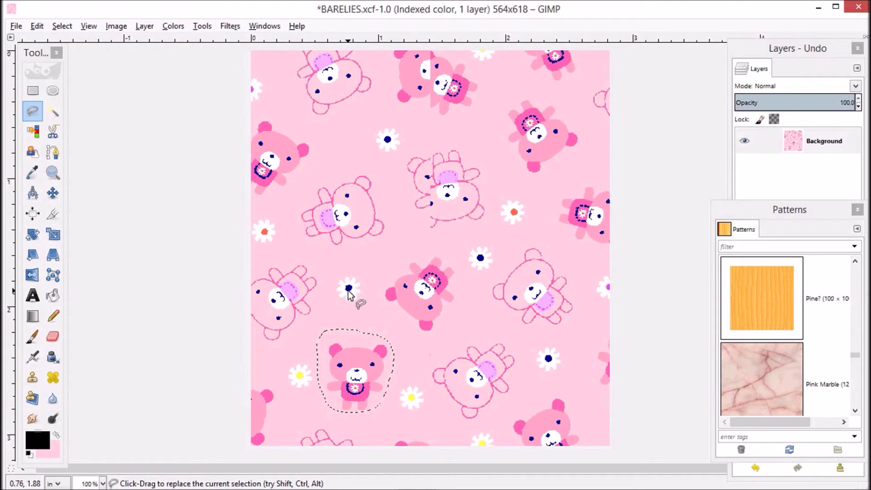
{"action": "left_click", "coordinate": [37, 26]}
{"action": "left_click", "coordinate": [57, 101]}
{"action": "left_click", "coordinate": [37, 26]}
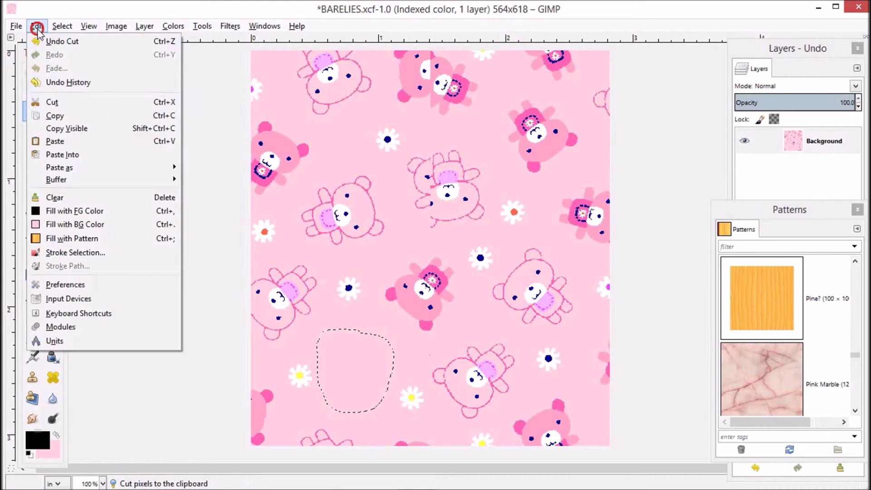
{"action": "left_click", "coordinate": [55, 141]}
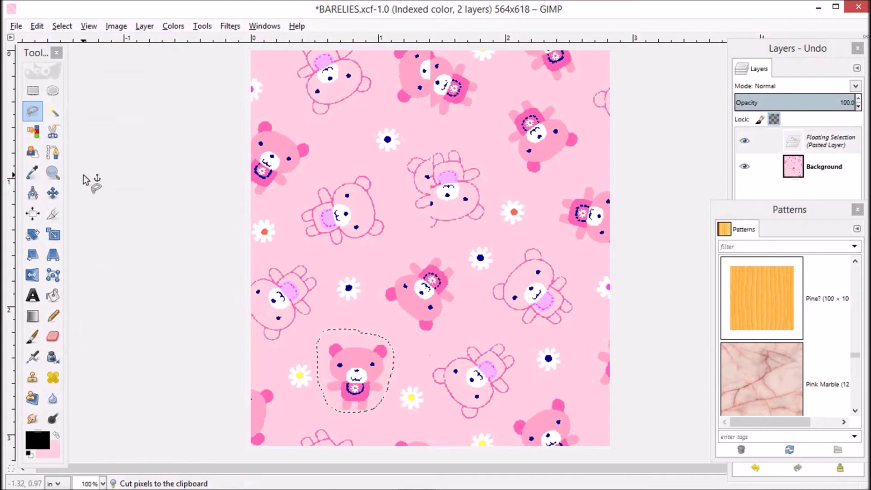
Rotate the floating upright bear by -21.43 degrees
{"action": "left_click", "coordinate": [32, 233]}
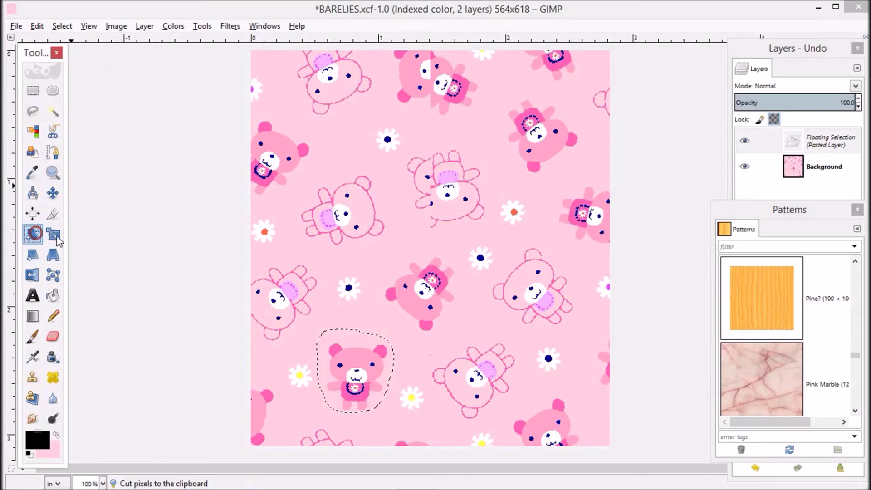
{"action": "left_click", "coordinate": [383, 347]}
{"action": "left_click_drag", "start_coordinate": [382, 347], "coordinate": [373, 344]}
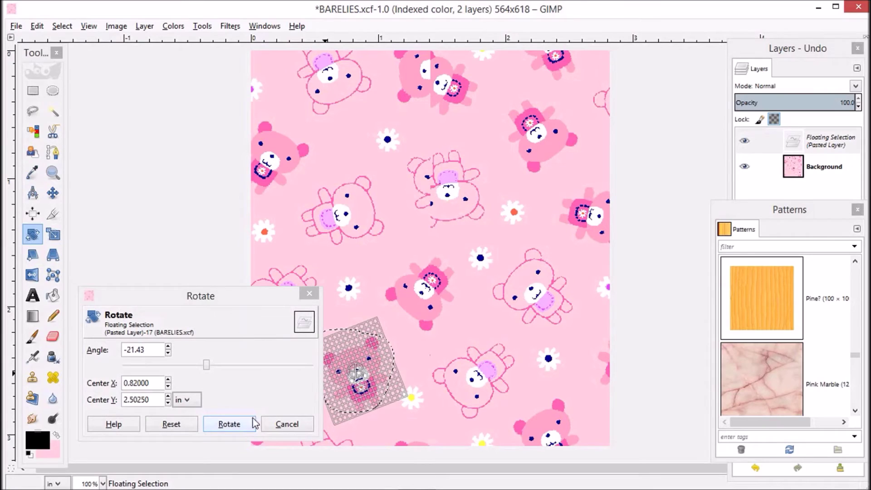
{"action": "left_click", "coordinate": [236, 422]}
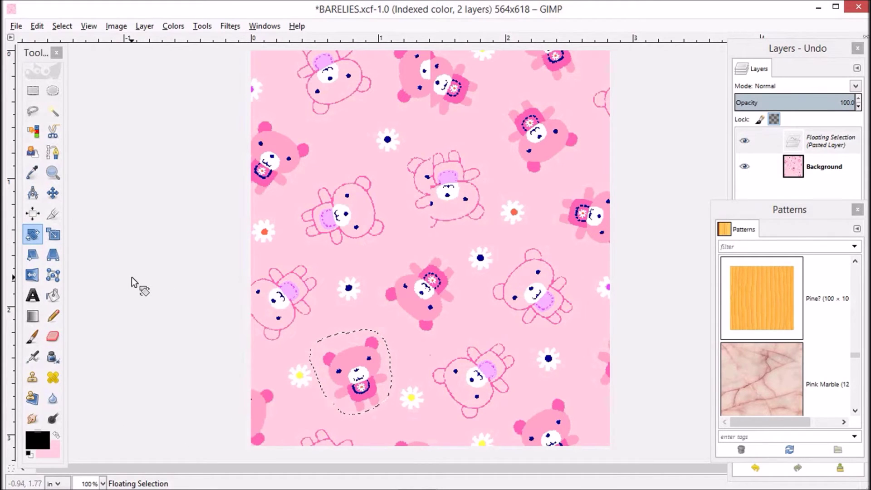
Anchor the rotated dark pink bear, and erase the broken outlined bear between the two blue-centred and orange-centred daisies in the upper middle
{"action": "left_click", "coordinate": [33, 111]}
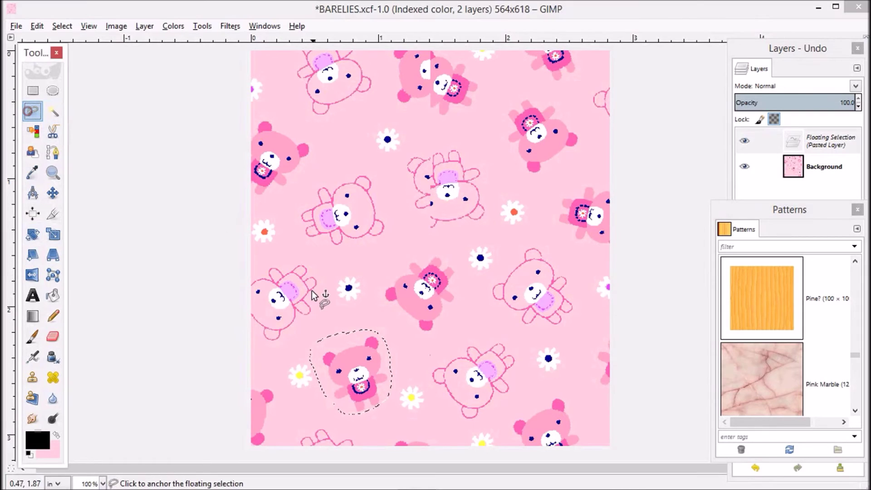
{"action": "left_click", "coordinate": [340, 315]}
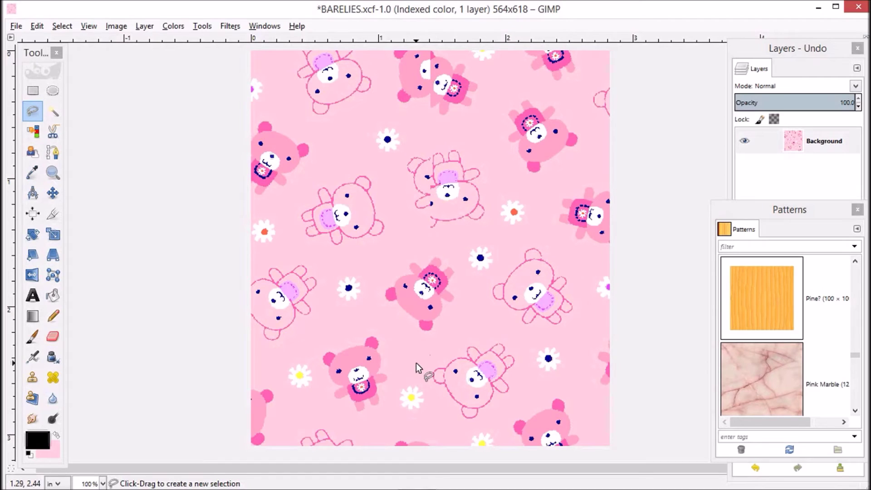
{"action": "key", "text": "shift+e"}
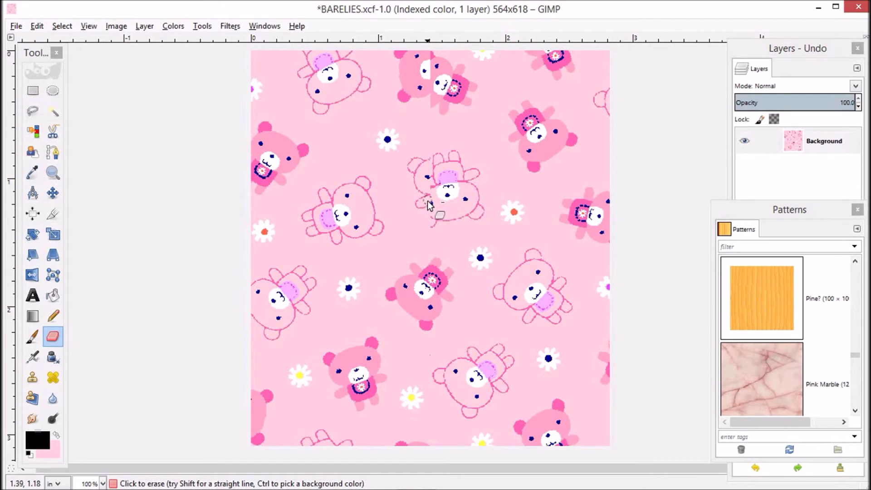
{"action": "mouse_move", "coordinate": [456, 212]}
{"action": "left_mouse_down"}
{"action": "mouse_move", "coordinate": [472, 216]}
{"action": "mouse_move", "coordinate": [471, 178]}
{"action": "mouse_move", "coordinate": [469, 202]}
{"action": "mouse_move", "coordinate": [456, 190]}
{"action": "mouse_move", "coordinate": [483, 191]}
{"action": "mouse_move", "coordinate": [445, 158]}
{"action": "mouse_move", "coordinate": [427, 175]}
{"action": "mouse_move", "coordinate": [455, 170]}
{"action": "left_mouse_up"}
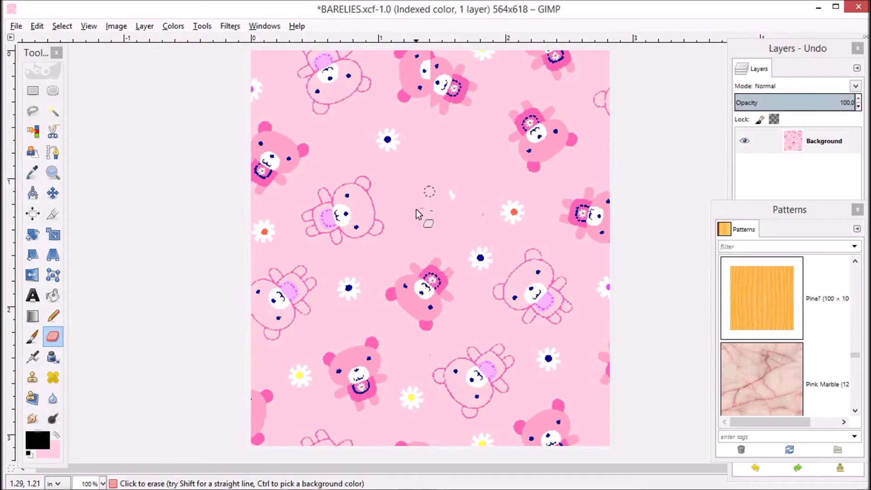
{"action": "left_click", "coordinate": [448, 184]}
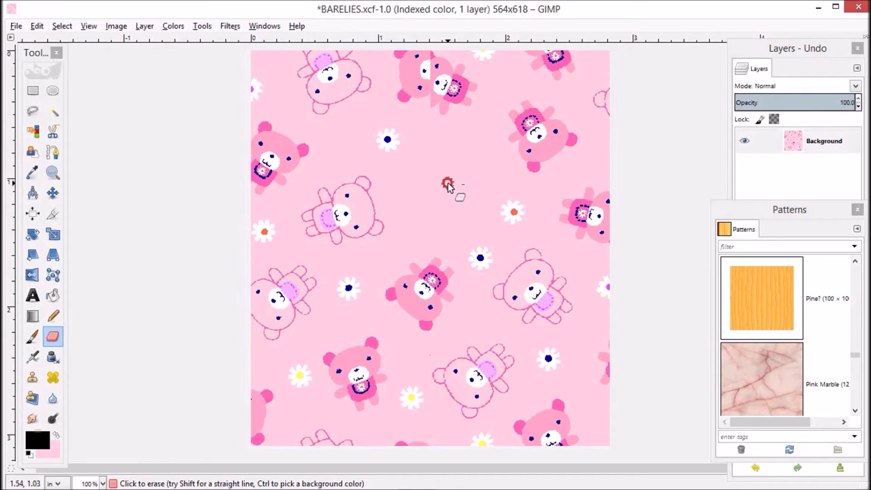
Lasso the outlined bear beside the erased gap, copy it, and paste it as a floating selection
{"action": "left_click", "coordinate": [33, 111]}
{"action": "left_click_drag", "start_coordinate": [310, 178], "coordinate": [298, 193]}
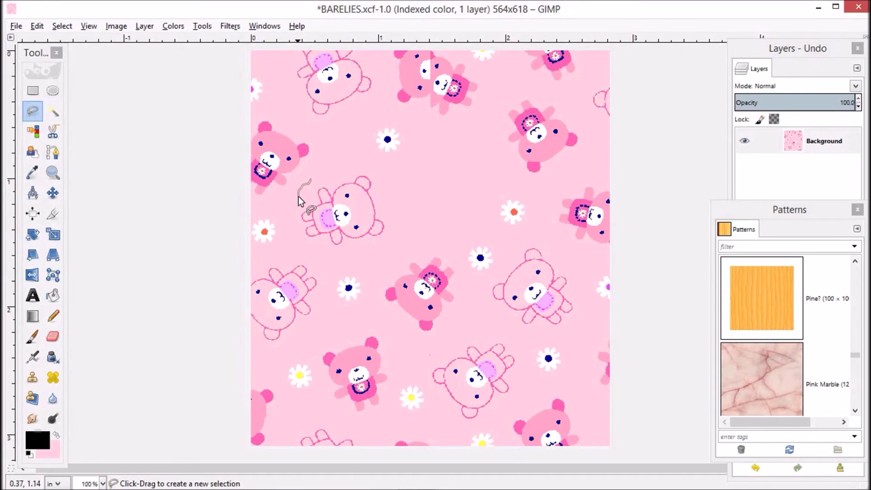
{"action": "mouse_move", "coordinate": [314, 252]}
{"action": "left_mouse_down"}
{"action": "mouse_move", "coordinate": [373, 247]}
{"action": "mouse_move", "coordinate": [395, 216]}
{"action": "mouse_move", "coordinate": [380, 175]}
{"action": "mouse_move", "coordinate": [312, 179]}
{"action": "left_mouse_up"}
{"action": "left_click", "coordinate": [37, 26]}
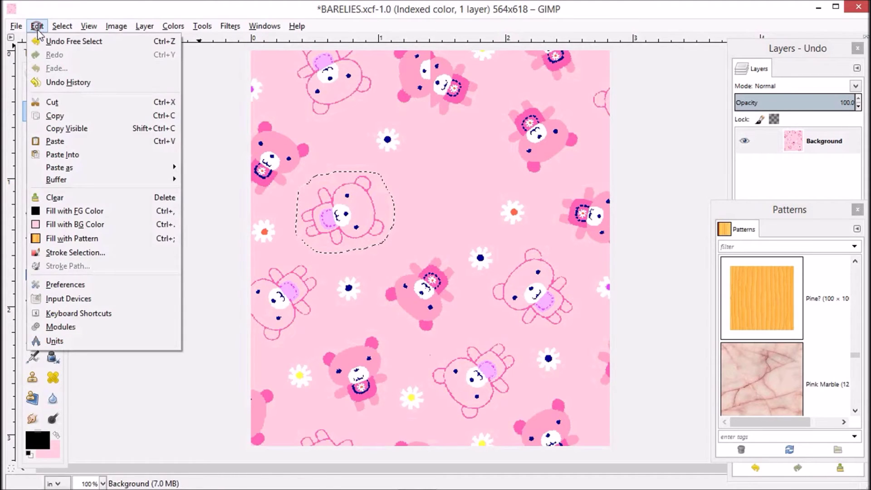
{"action": "left_click", "coordinate": [59, 119]}
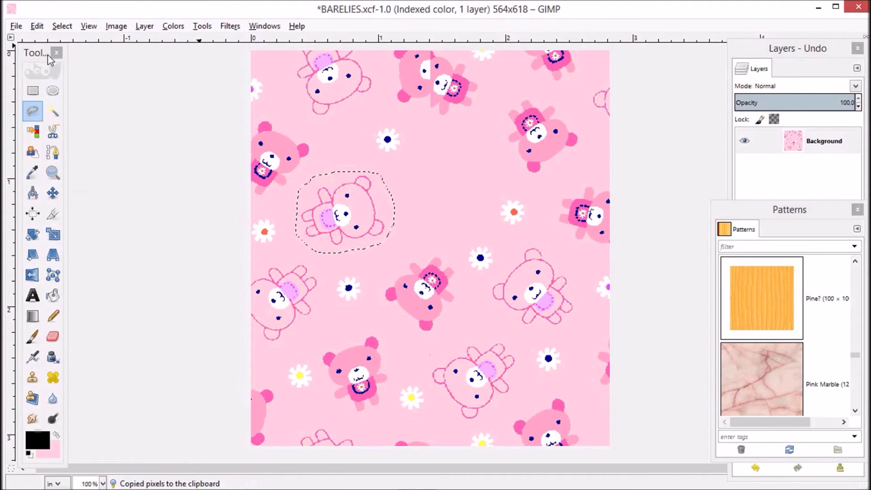
{"action": "left_click", "coordinate": [37, 26]}
{"action": "left_click", "coordinate": [55, 141]}
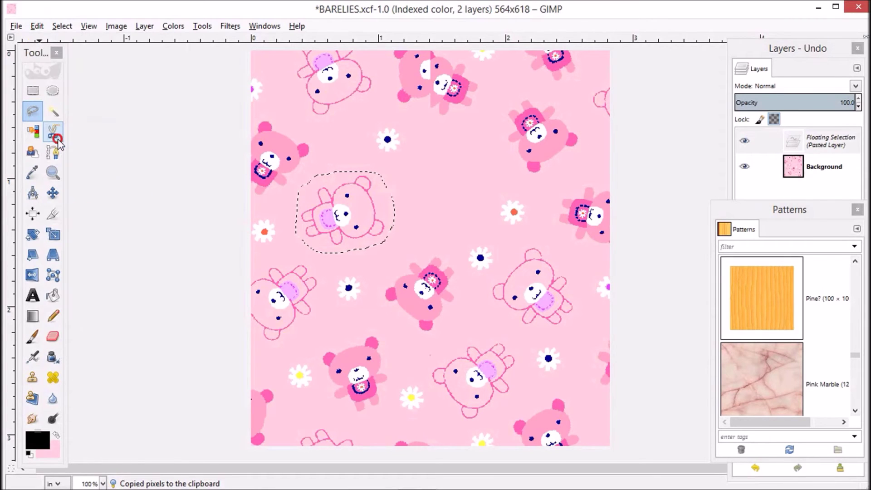
Move the pasted outlined bear into the erased gap and rotate it by 145.42 degrees
{"action": "left_click", "coordinate": [52, 193]}
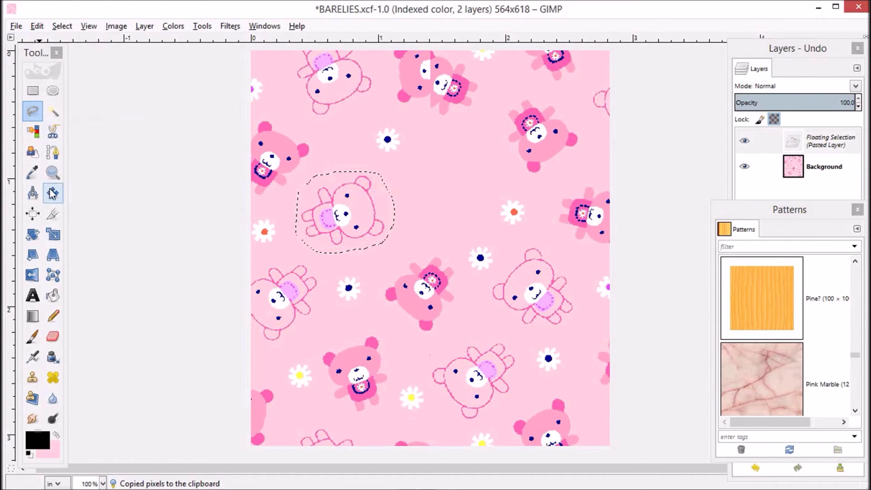
{"action": "left_click", "coordinate": [335, 210]}
{"action": "left_click_drag", "start_coordinate": [335, 209], "coordinate": [434, 185]}
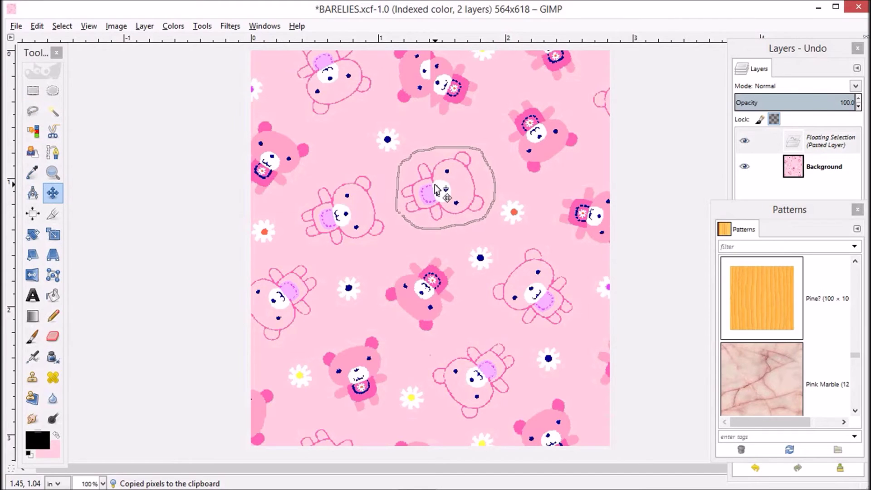
{"action": "left_click", "coordinate": [33, 234]}
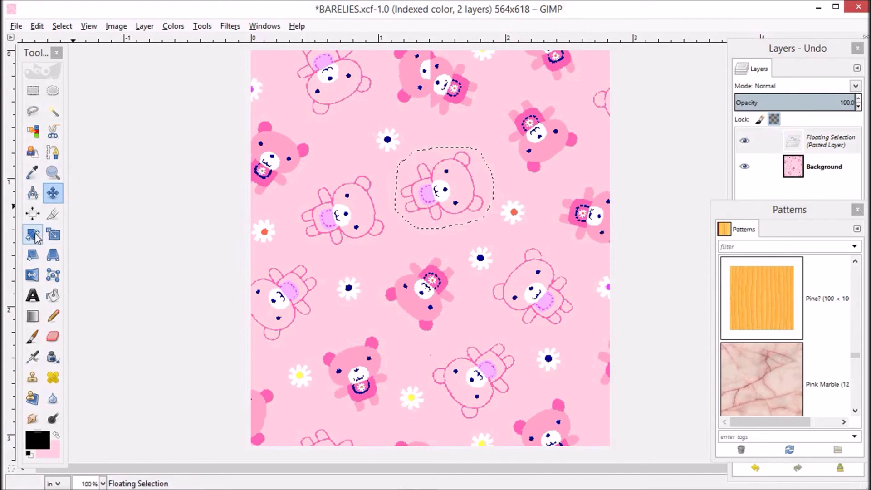
{"action": "key", "text": "Tab"}
{"action": "left_click_drag", "start_coordinate": [475, 154], "coordinate": [441, 215]}
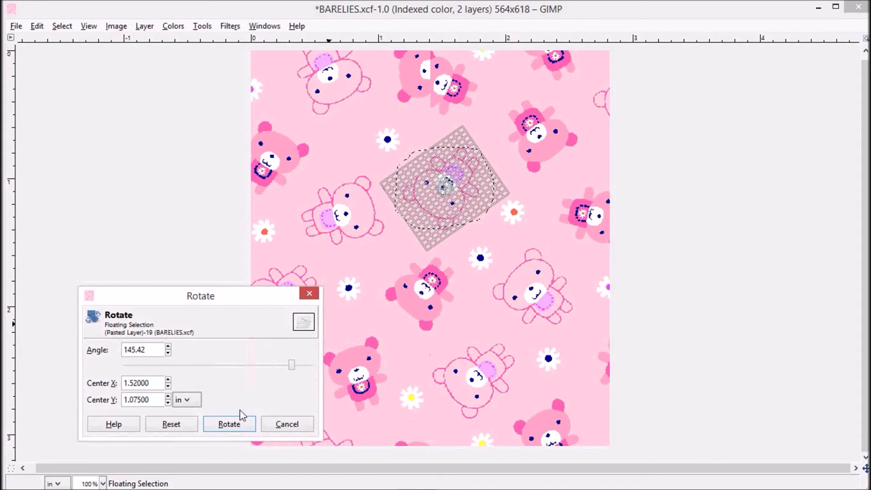
{"action": "left_click", "coordinate": [231, 423]}
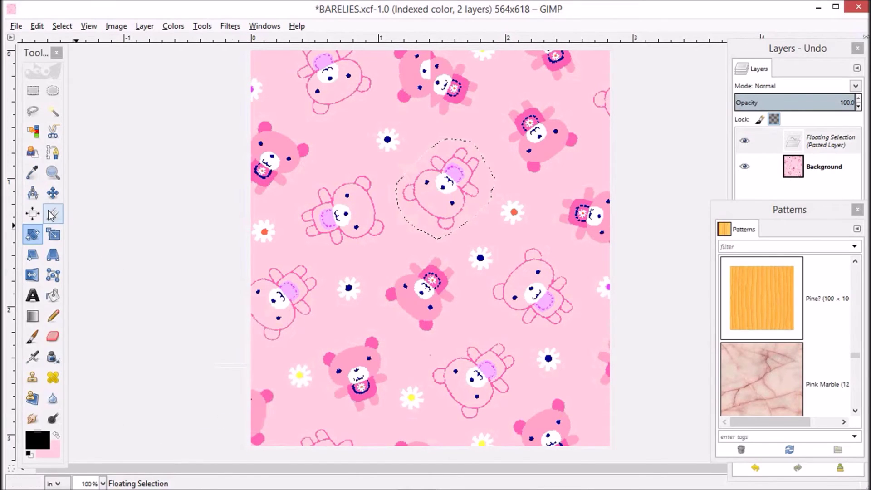
Nudge the rotated outlined bear slightly up and to the right to centre it in the gap, and anchor it
{"action": "left_click", "coordinate": [53, 193]}
{"action": "left_click_drag", "start_coordinate": [454, 182], "coordinate": [454, 179]}
{"action": "left_click", "coordinate": [33, 110]}
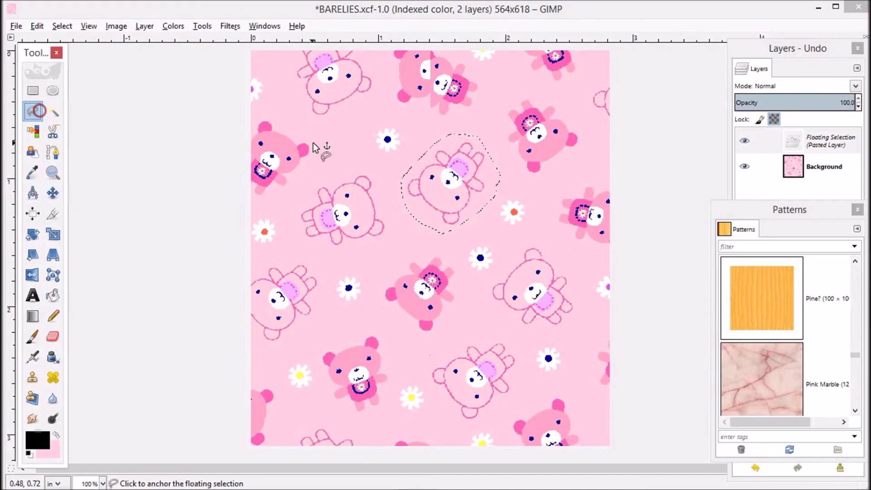
{"action": "left_click", "coordinate": [369, 146]}
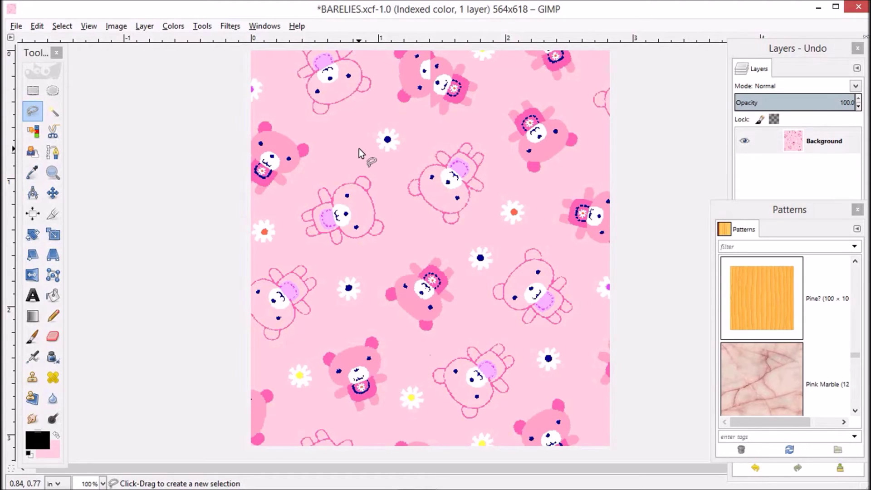
Flatten the image and offset the layer vertically by half its height, using percent units and wrap-around edges
{"action": "left_click", "coordinate": [122, 28]}
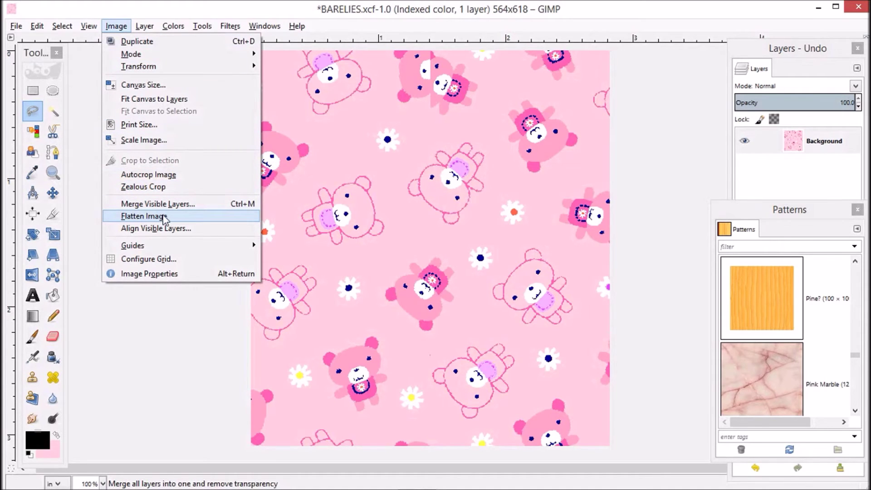
{"action": "left_click", "coordinate": [144, 216]}
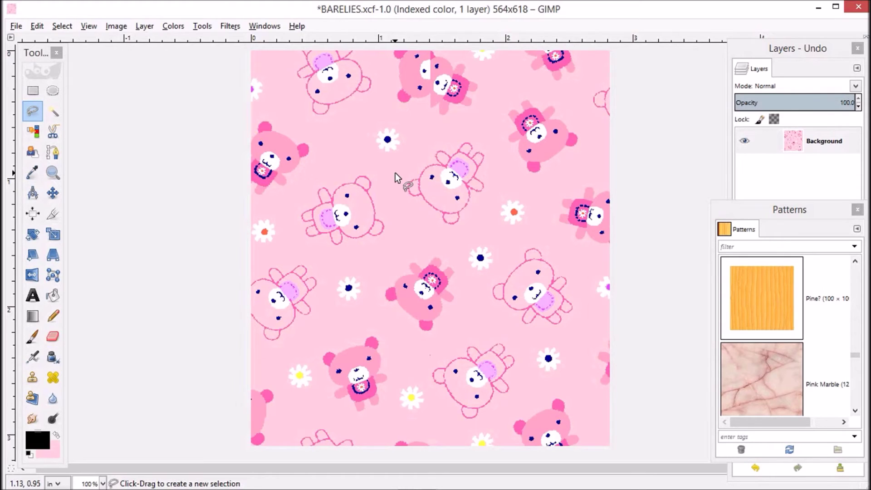
{"action": "left_click", "coordinate": [150, 27]}
{"action": "mouse_move", "coordinate": [182, 180]}
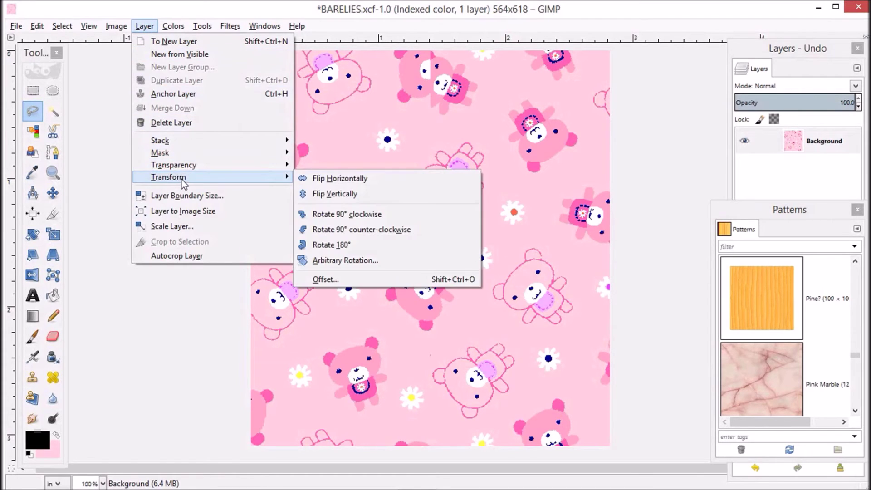
{"action": "left_click", "coordinate": [324, 280]}
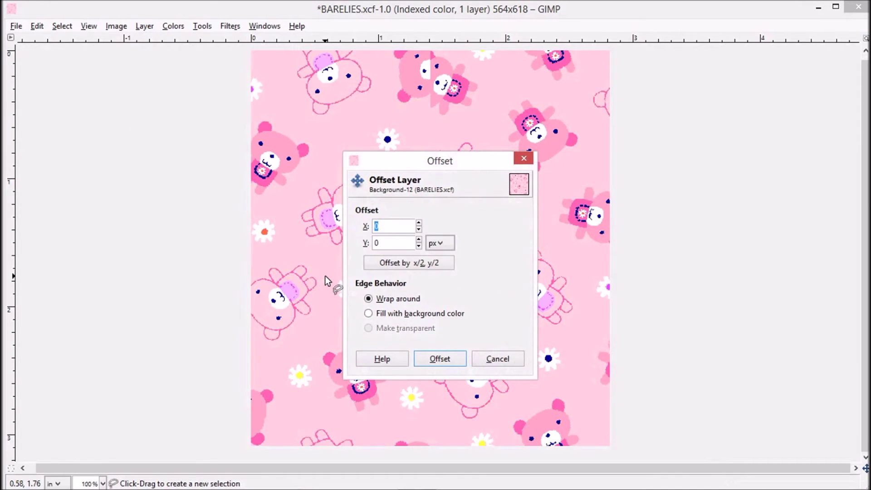
{"action": "left_click", "coordinate": [442, 243]}
{"action": "left_click", "coordinate": [440, 259]}
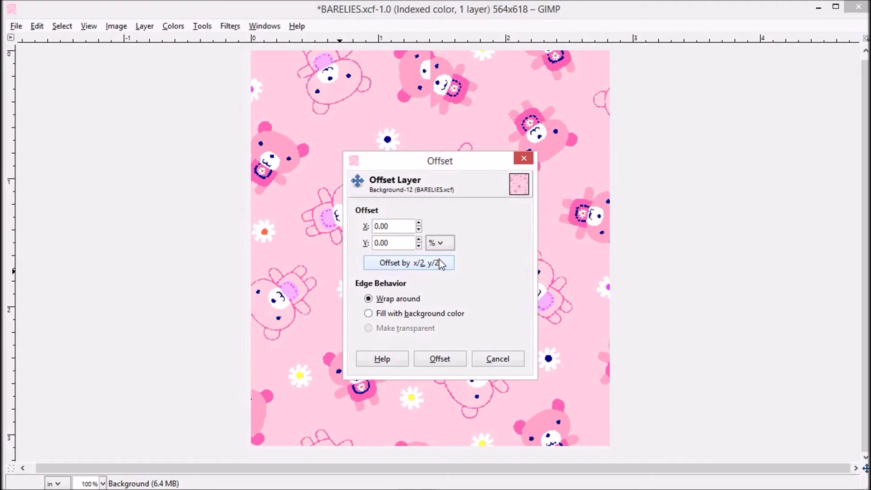
{"action": "left_click_drag", "start_coordinate": [401, 242], "coordinate": [375, 242]}
{"action": "left_click", "coordinate": [439, 357]}
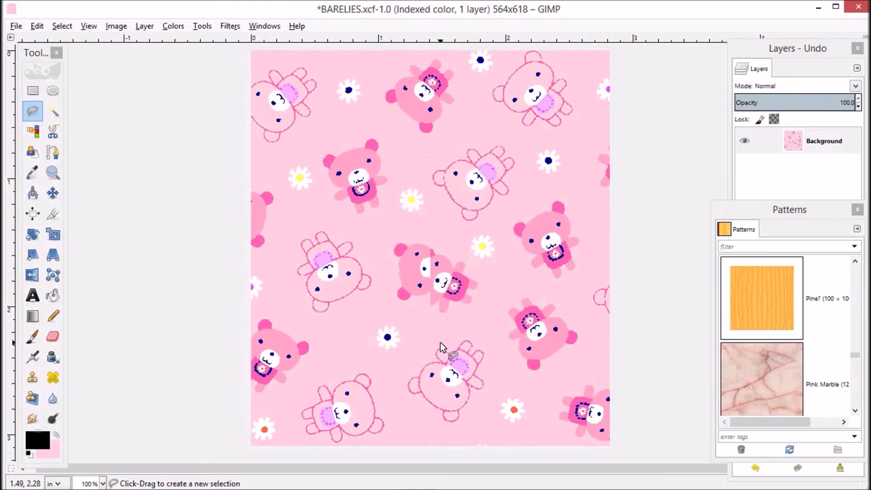
Erase the broken, overlapping dark pink bears in the centre of the pattern
{"action": "left_click", "coordinate": [53, 336]}
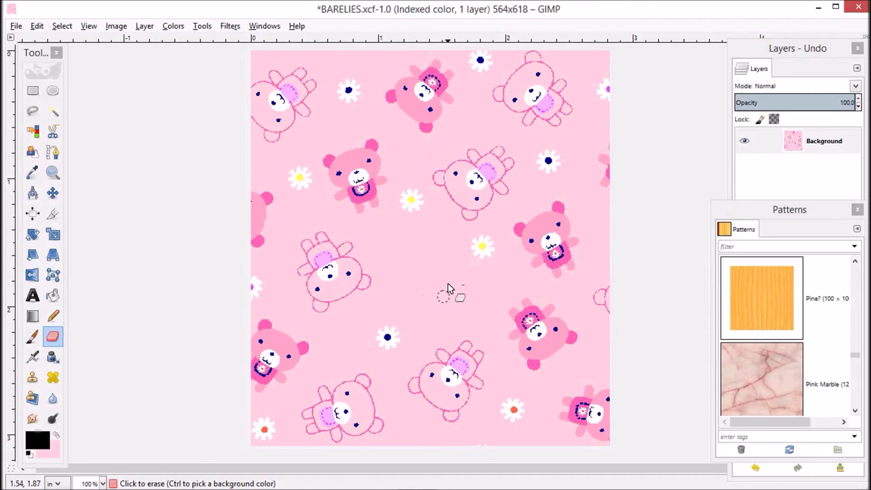
{"action": "left_click", "coordinate": [445, 289]}
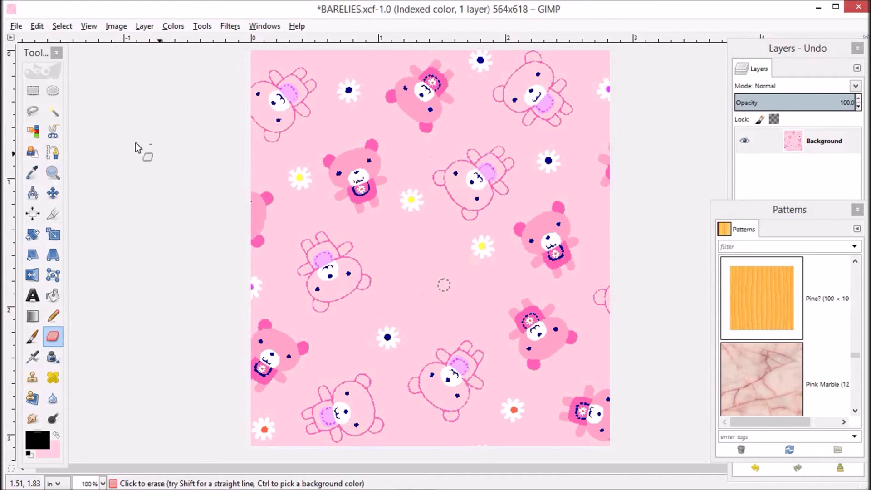
Lasso the upright dark pink bear to the right of the central gap, copy it, and paste it as a floating selection
{"action": "left_click", "coordinate": [32, 112]}
{"action": "left_click", "coordinate": [513, 209]}
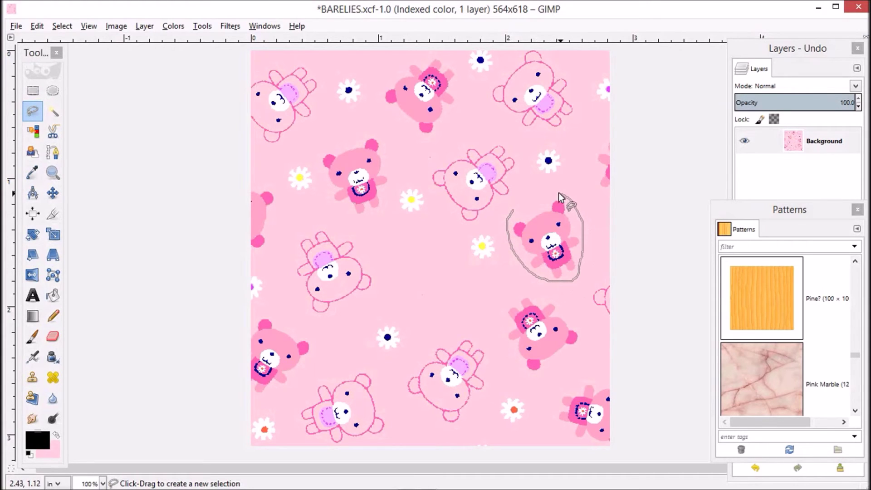
{"action": "left_click", "coordinate": [513, 208]}
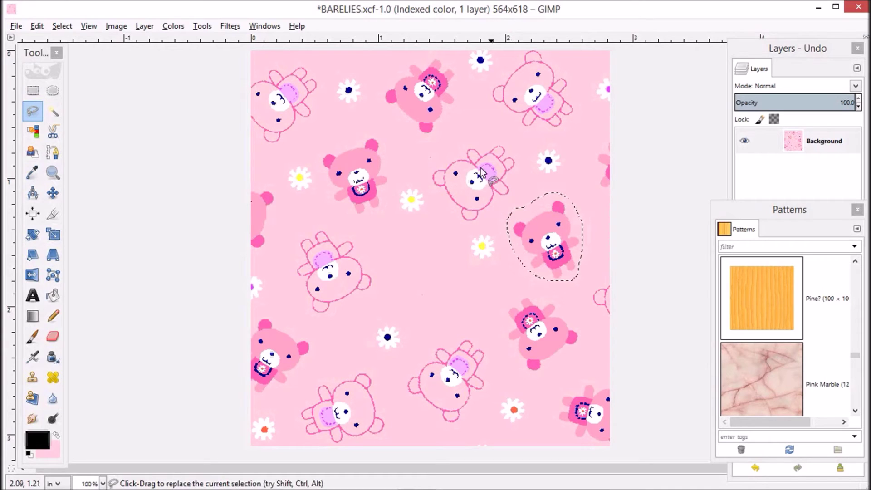
{"action": "left_click", "coordinate": [37, 26]}
{"action": "left_click", "coordinate": [55, 115]}
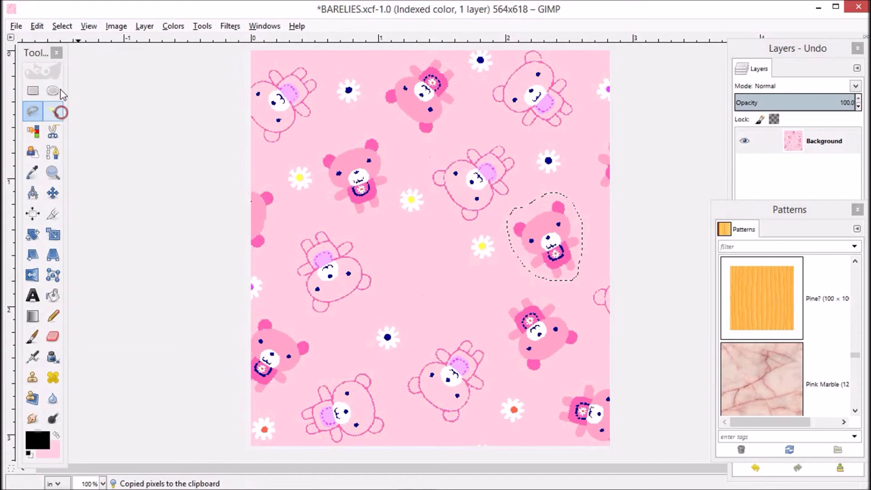
{"action": "left_click", "coordinate": [37, 26]}
{"action": "left_click", "coordinate": [56, 141]}
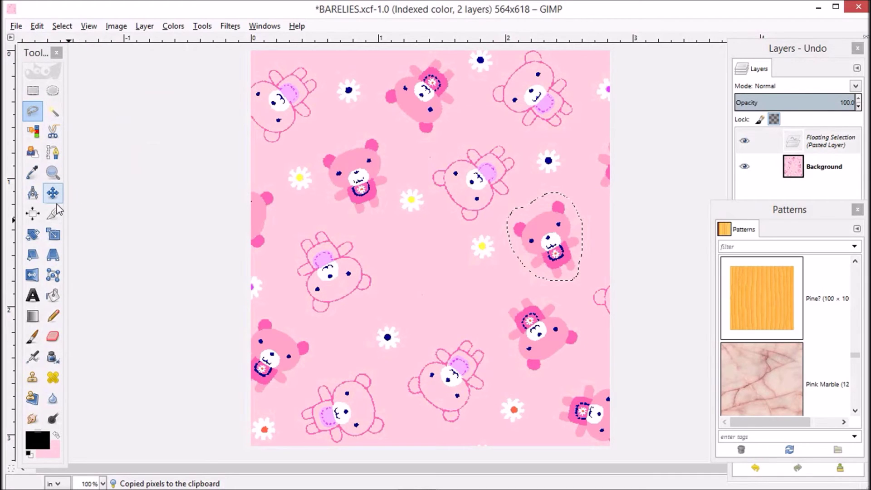
Move the pasted dark pink bear into the central gap and rotate it by -33.07 degrees
{"action": "left_click", "coordinate": [53, 193]}
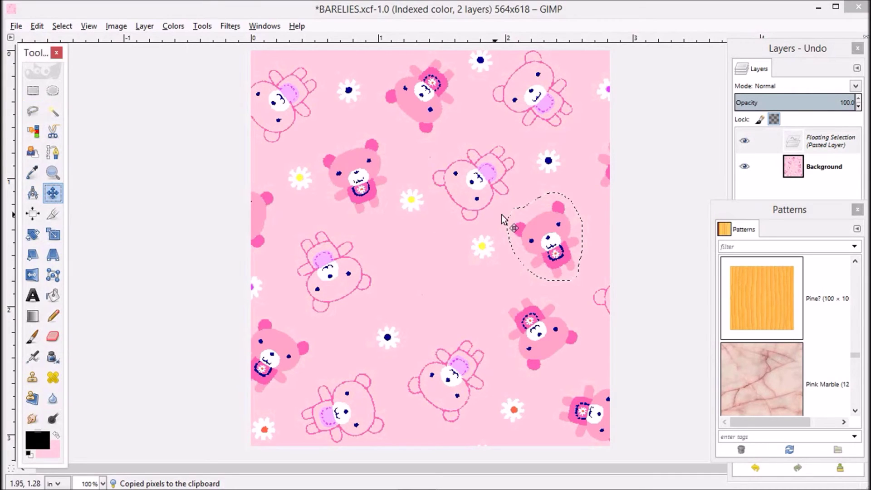
{"action": "left_click_drag", "start_coordinate": [536, 227], "coordinate": [425, 271]}
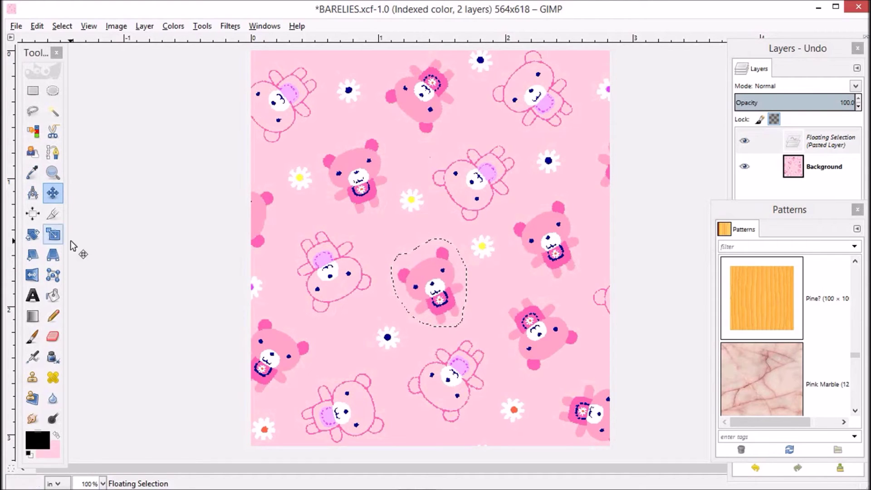
{"action": "left_click", "coordinate": [36, 234]}
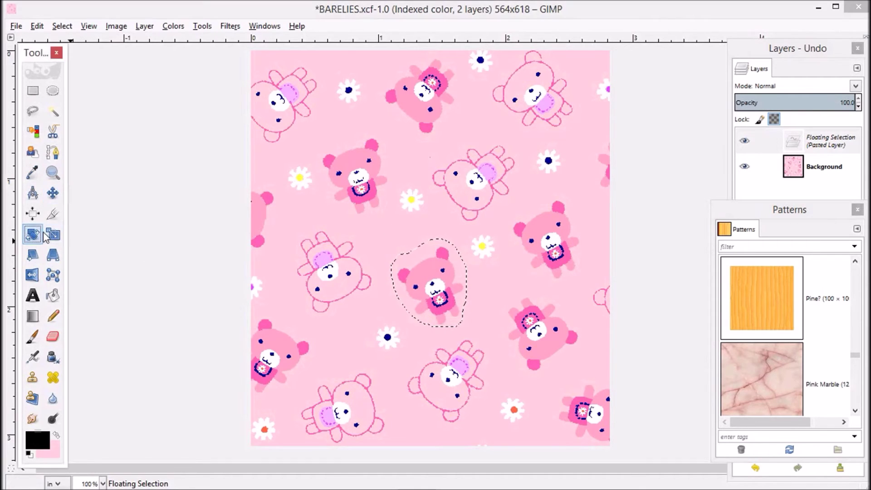
{"action": "left_click", "coordinate": [448, 277]}
{"action": "key", "text": "Tab"}
{"action": "key", "text": "Tab"}
{"action": "left_click_drag", "start_coordinate": [456, 314], "coordinate": [467, 294]}
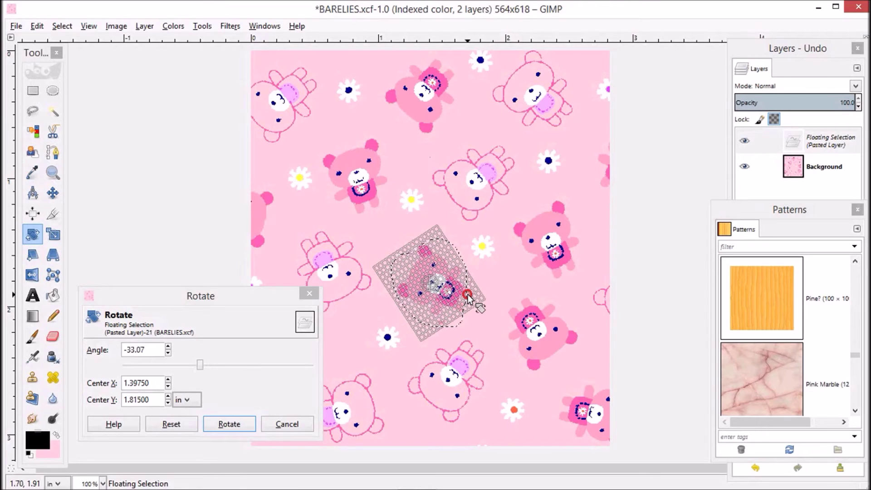
{"action": "left_click", "coordinate": [233, 425]}
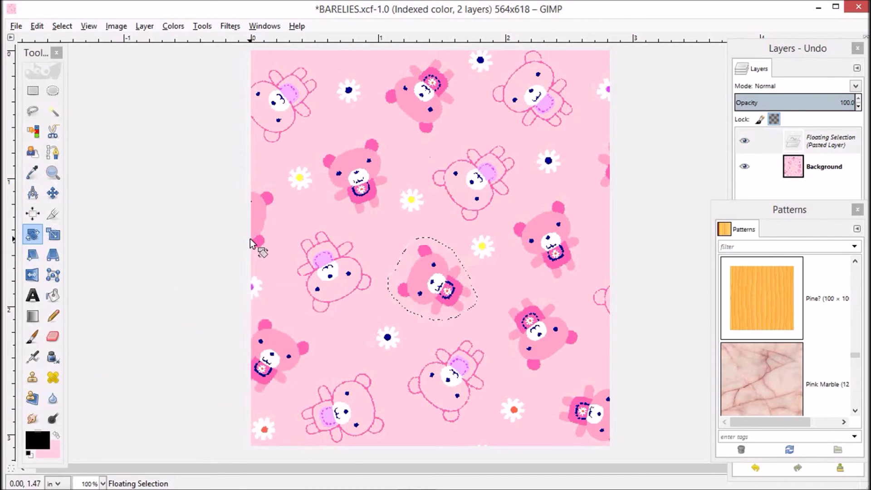
Nudge the pasted dark pink bear slightly lower in the central gap and anchor it to the background
{"action": "left_click", "coordinate": [53, 193]}
{"action": "left_click_drag", "start_coordinate": [423, 281], "coordinate": [426, 287]}
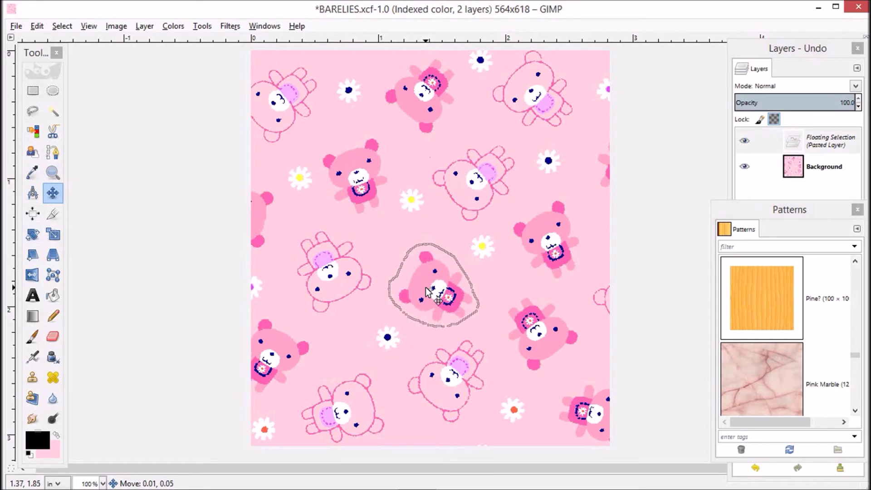
{"action": "left_click", "coordinate": [33, 111]}
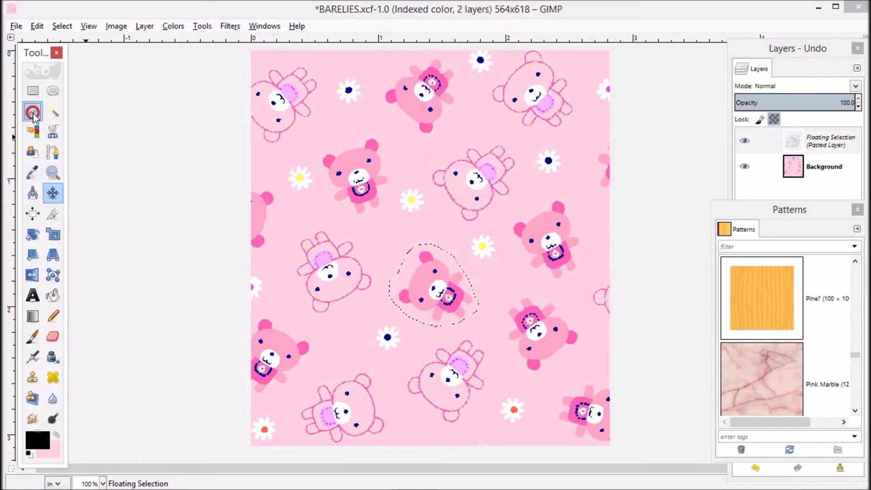
{"action": "left_click", "coordinate": [391, 243]}
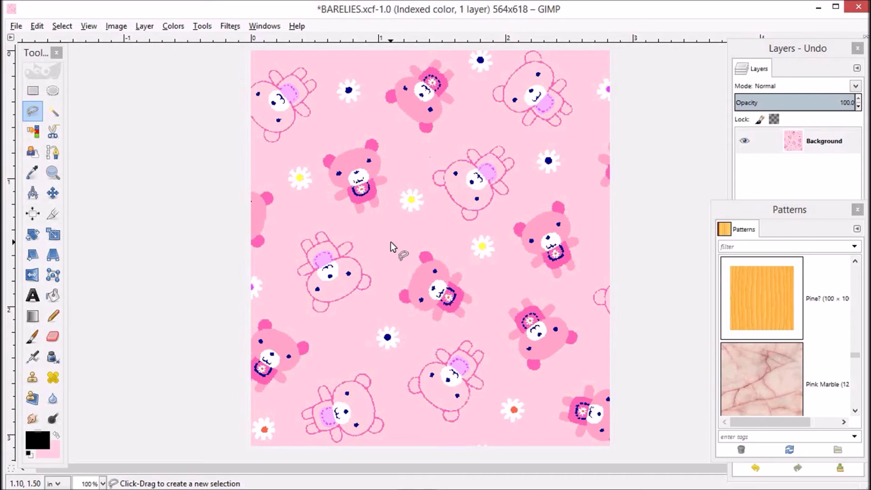
Select the entire pattern tile and copy it
{"action": "left_click", "coordinate": [62, 26]}
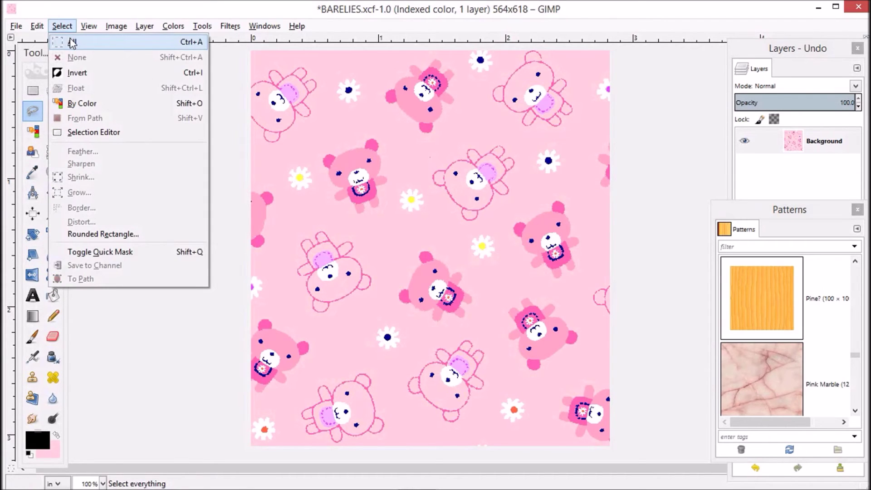
{"action": "left_click", "coordinate": [71, 41]}
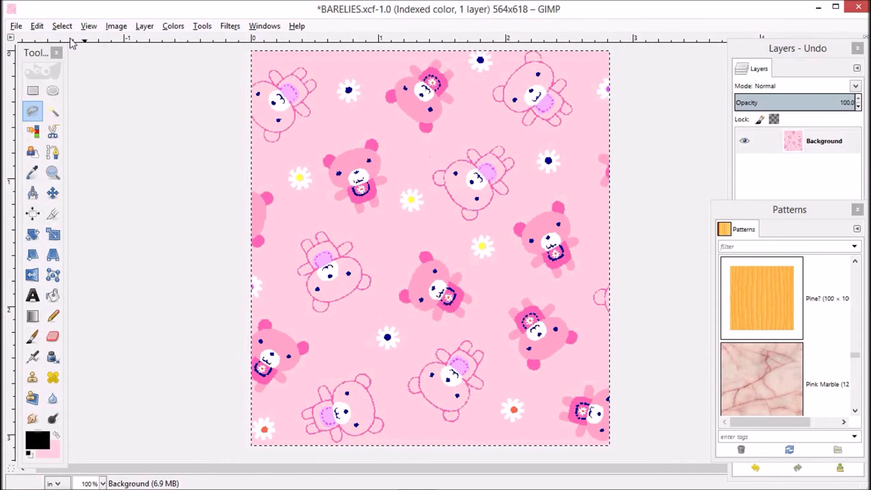
{"action": "left_click", "coordinate": [38, 26]}
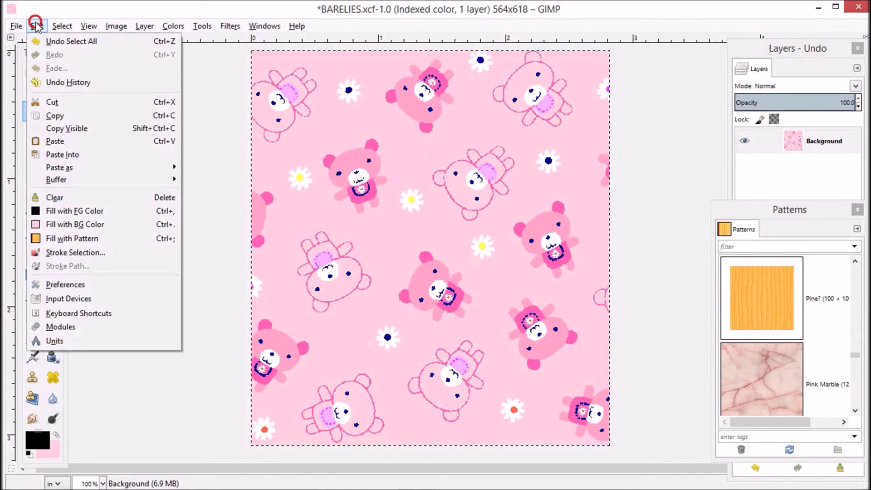
{"action": "left_click", "coordinate": [63, 116]}
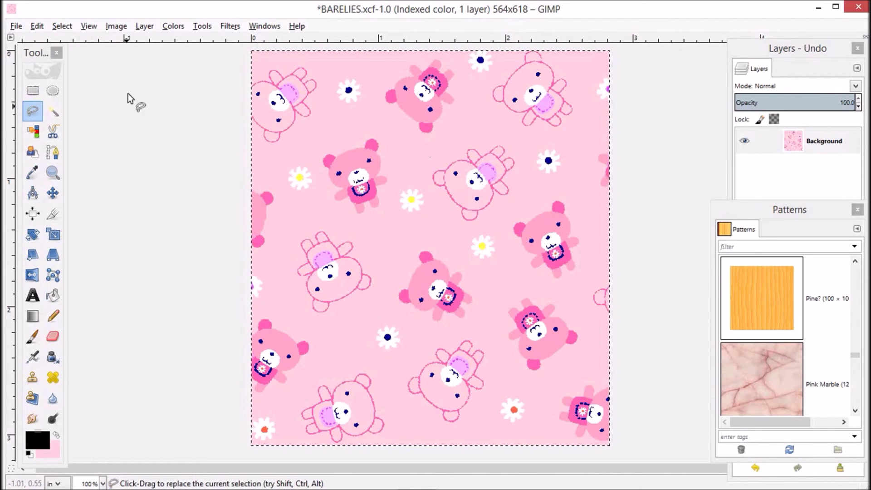
Add a horizontal guide at 50 percent of the image height
{"action": "left_click", "coordinate": [114, 26]}
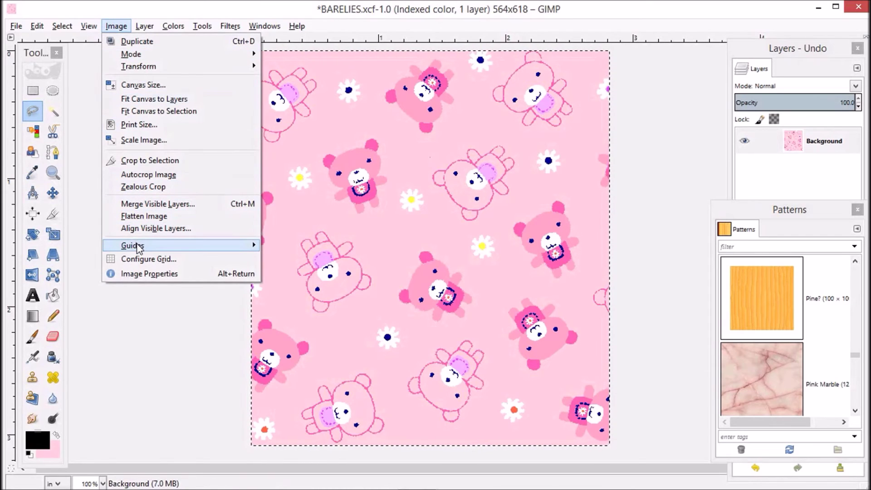
{"action": "mouse_move", "coordinate": [137, 246]}
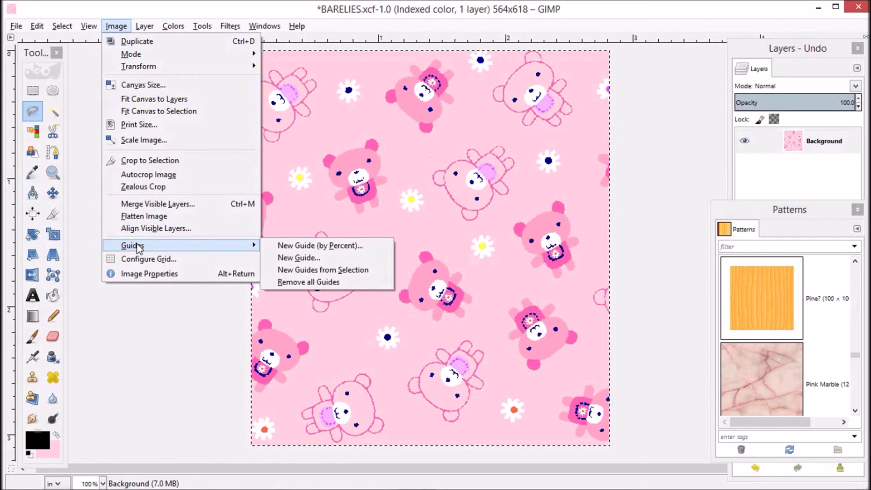
{"action": "left_click", "coordinate": [301, 245]}
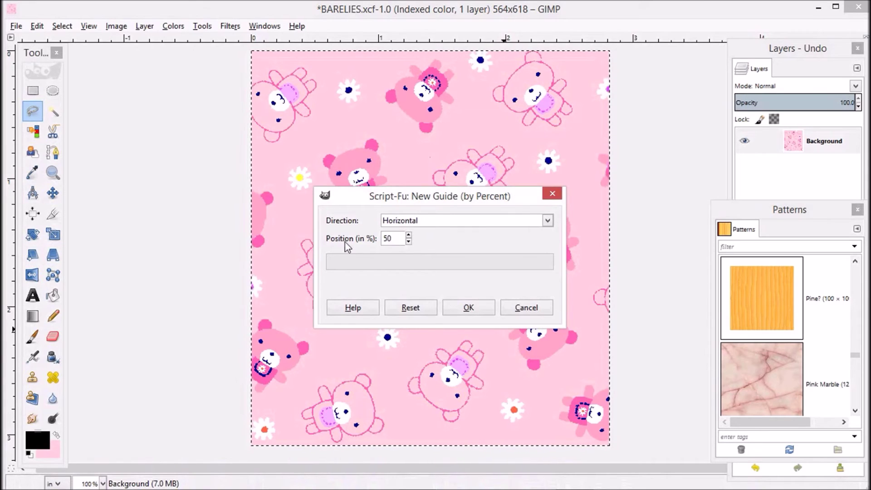
{"action": "left_click", "coordinate": [469, 307]}
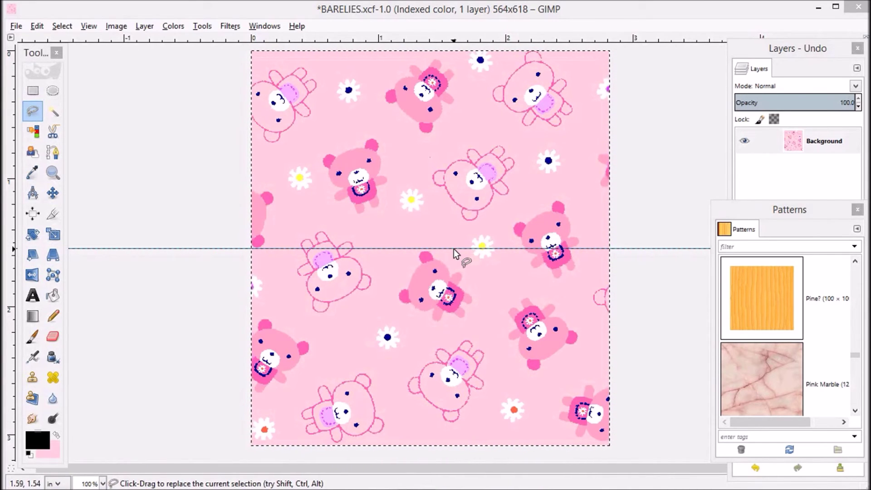
Widen the canvas to 200 percent at its existing height, and flatten the image to fill the added area
{"action": "left_click", "coordinate": [115, 26]}
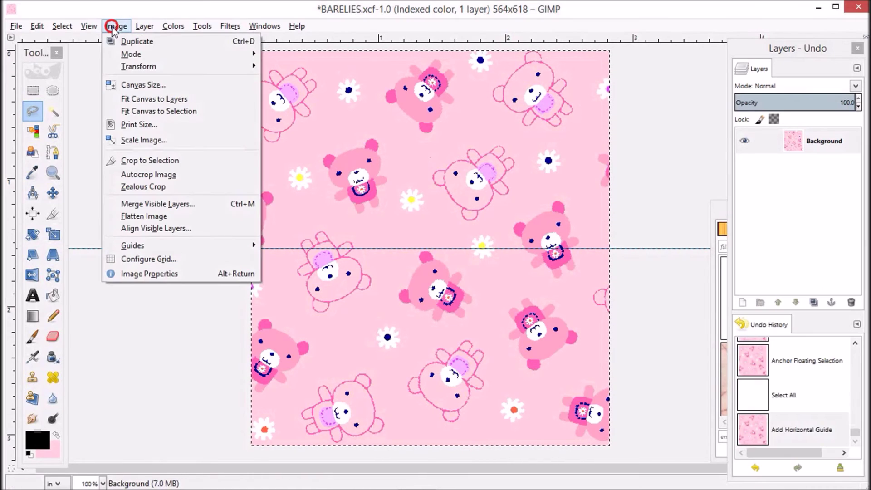
{"action": "left_click", "coordinate": [145, 85]}
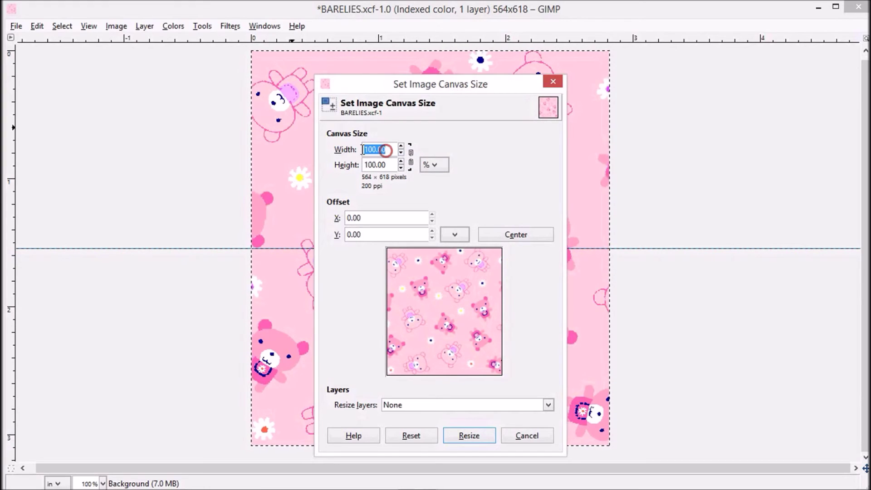
{"action": "type", "text": "200"}
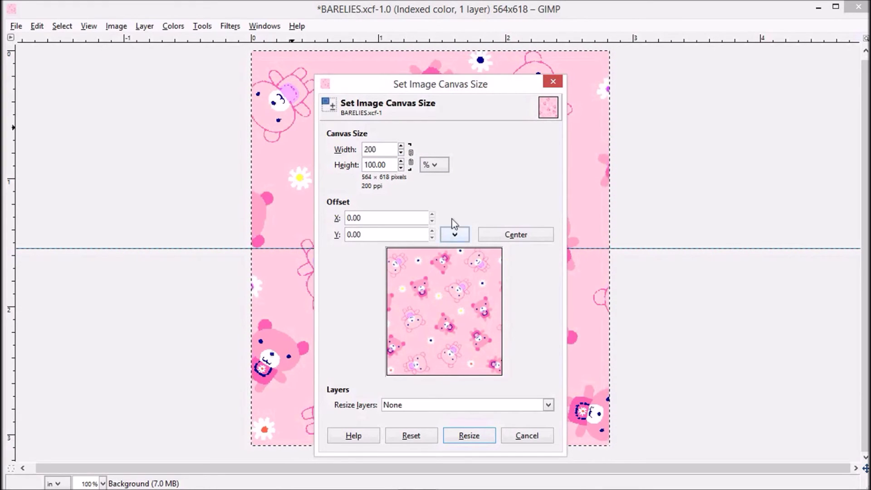
{"action": "left_click", "coordinate": [482, 435]}
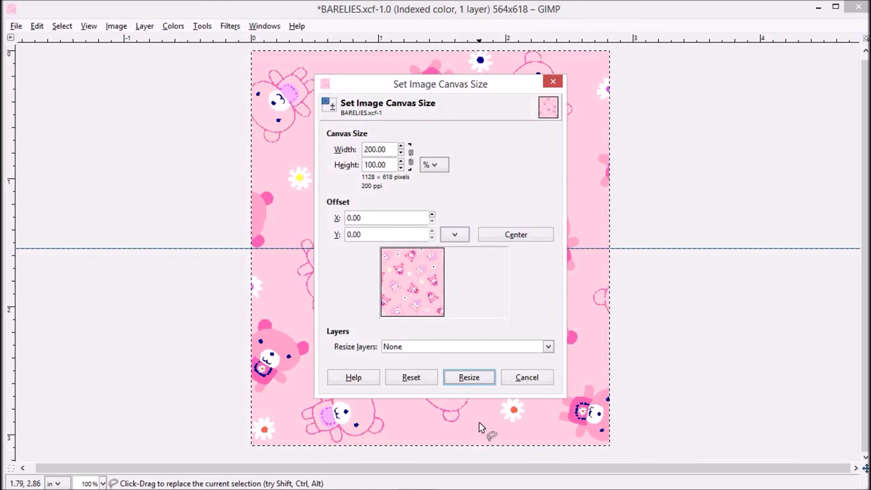
{"action": "left_click", "coordinate": [471, 374]}
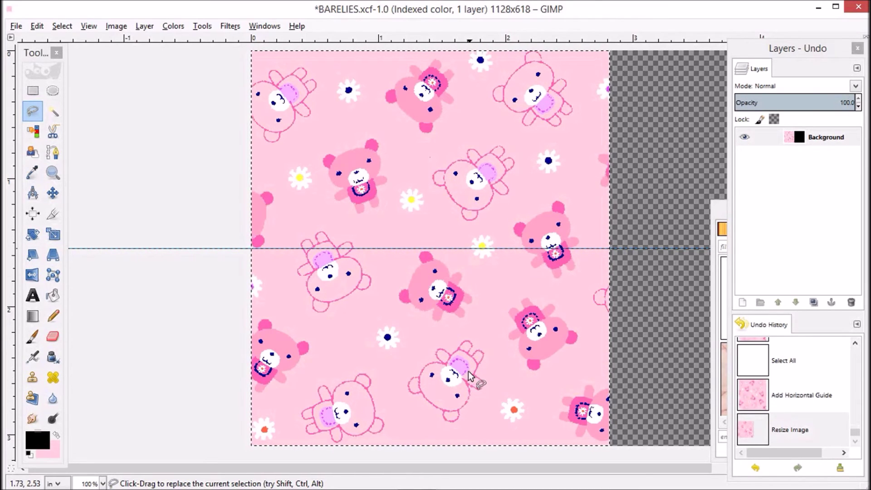
{"action": "left_click", "coordinate": [116, 25]}
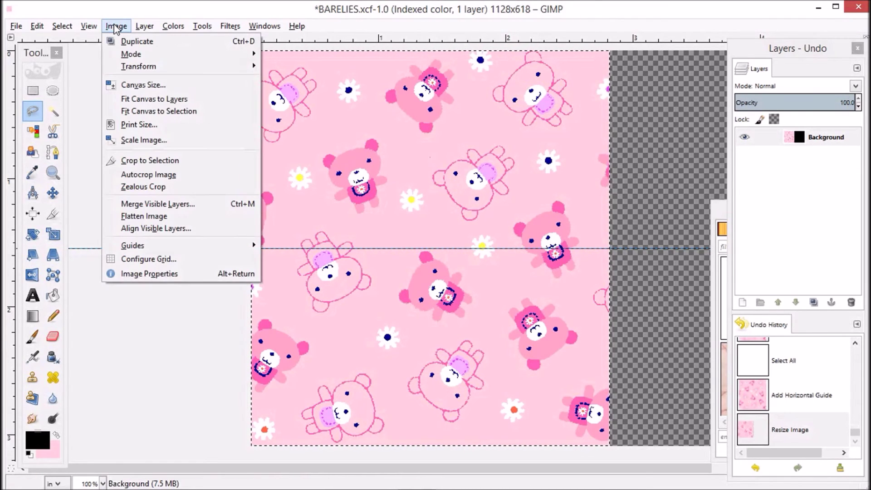
{"action": "left_click", "coordinate": [169, 216]}
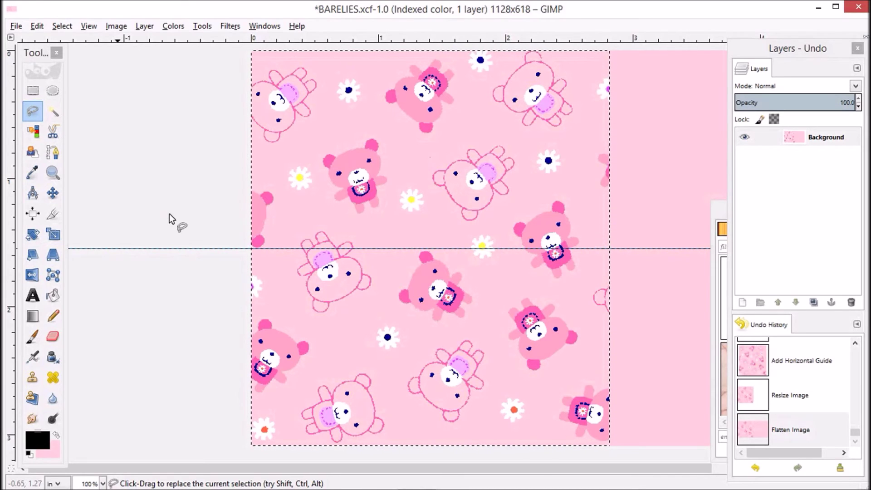
Paste the copied tile, align its upper-left corner with the original's right edge at the horizontal guide, and anchor it
{"action": "left_click", "coordinate": [53, 194]}
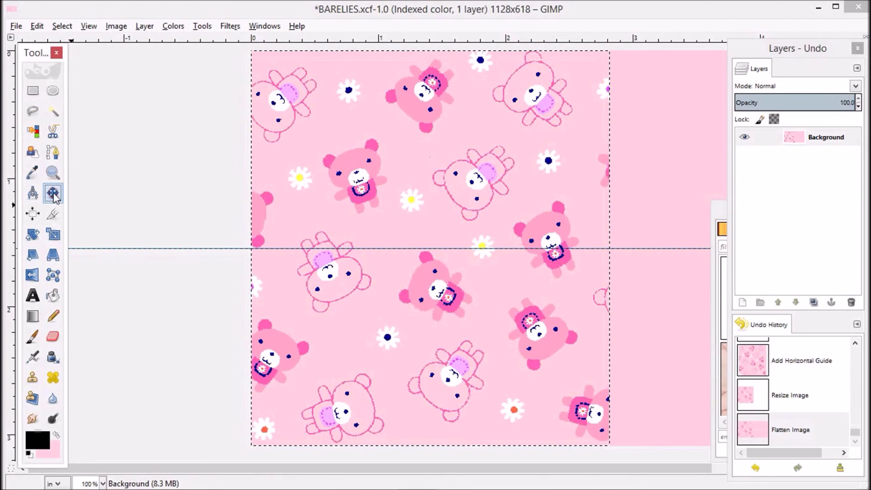
{"action": "left_click", "coordinate": [344, 195]}
{"action": "left_click", "coordinate": [344, 200]}
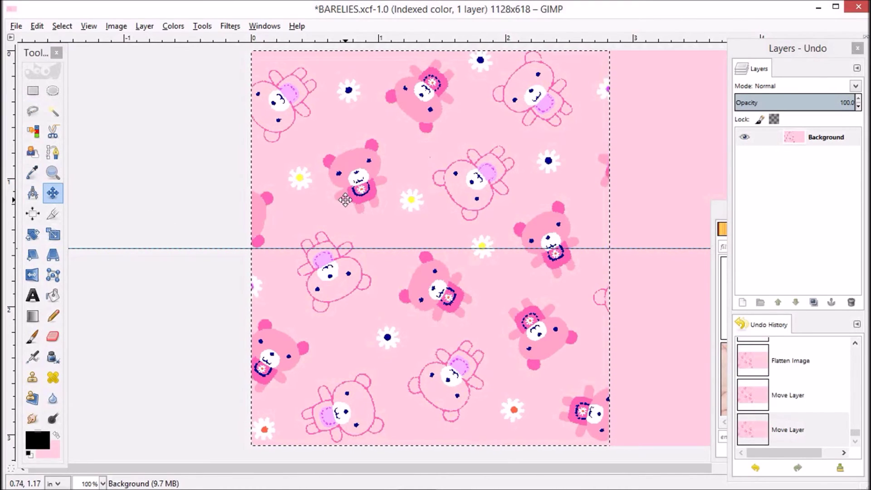
{"action": "left_click_drag", "start_coordinate": [345, 199], "coordinate": [164, 202]}
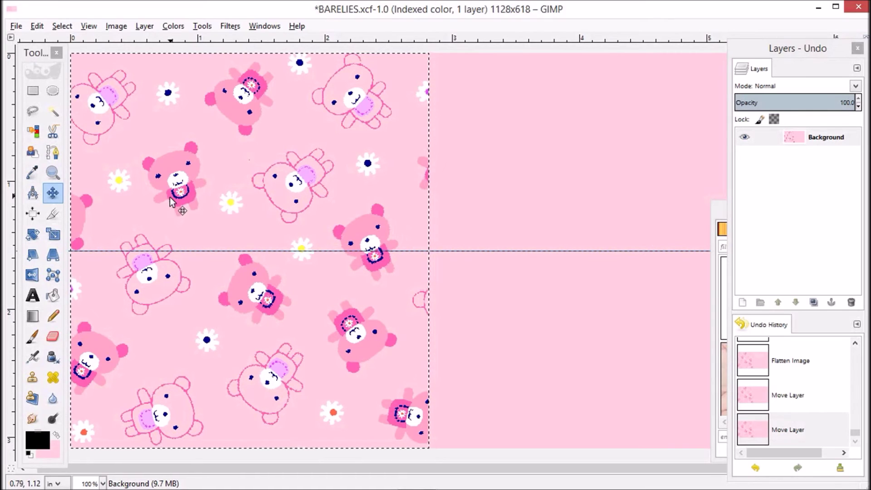
{"action": "left_click", "coordinate": [37, 26]}
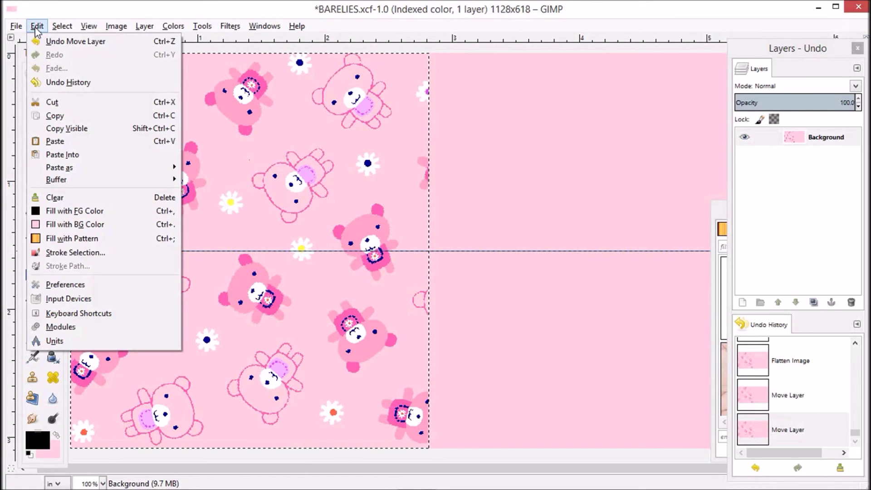
{"action": "left_click", "coordinate": [57, 141]}
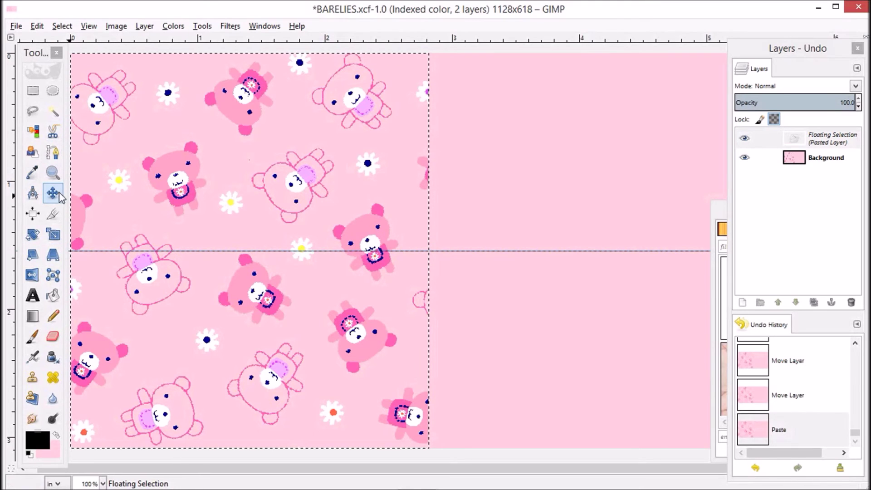
{"action": "left_click_drag", "start_coordinate": [157, 158], "coordinate": [509, 342]}
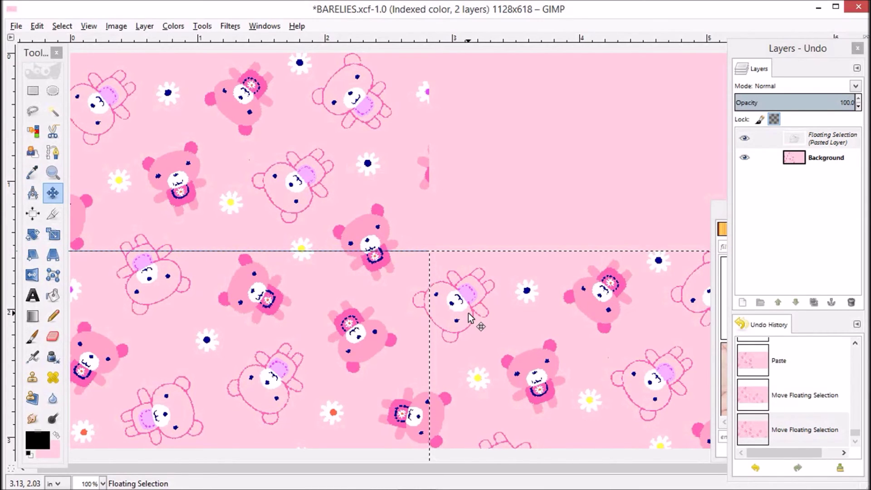
{"action": "left_click", "coordinate": [35, 111]}
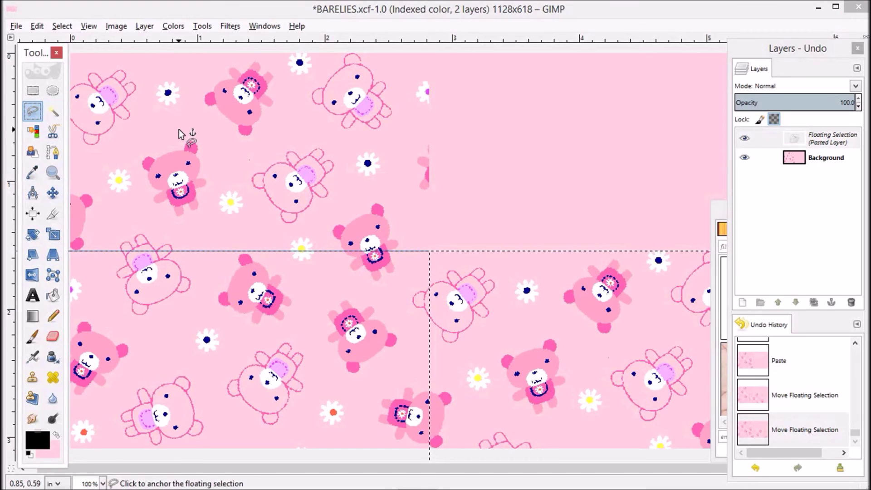
{"action": "left_click", "coordinate": [179, 129]}
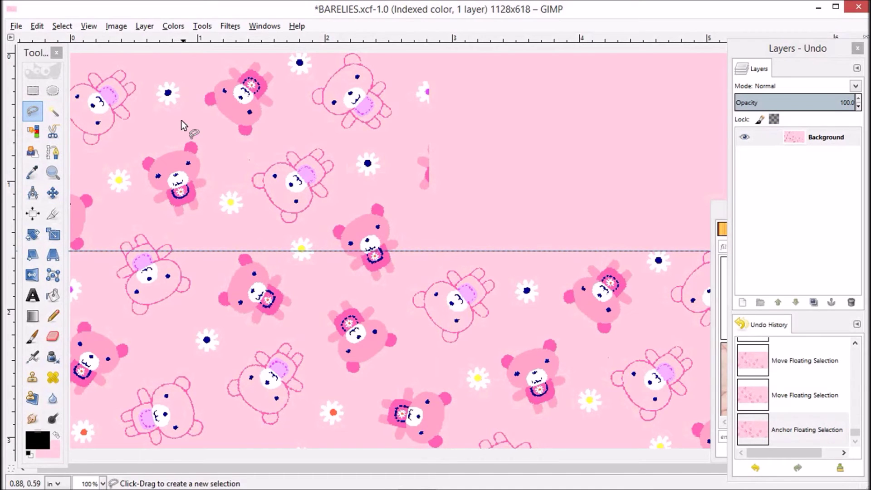
Paste a second tile copy, align its bottom edge with the guide and its left edge with the original tile, and anchor it
{"action": "left_click", "coordinate": [37, 26]}
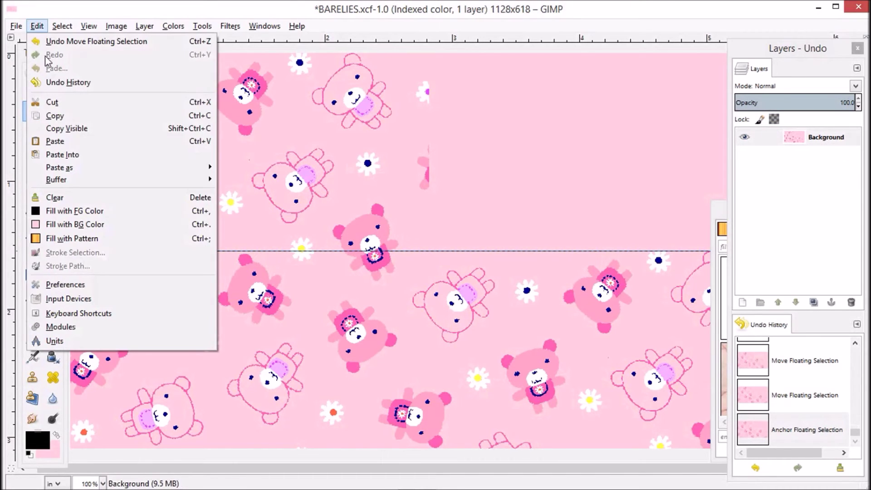
{"action": "left_click", "coordinate": [54, 141]}
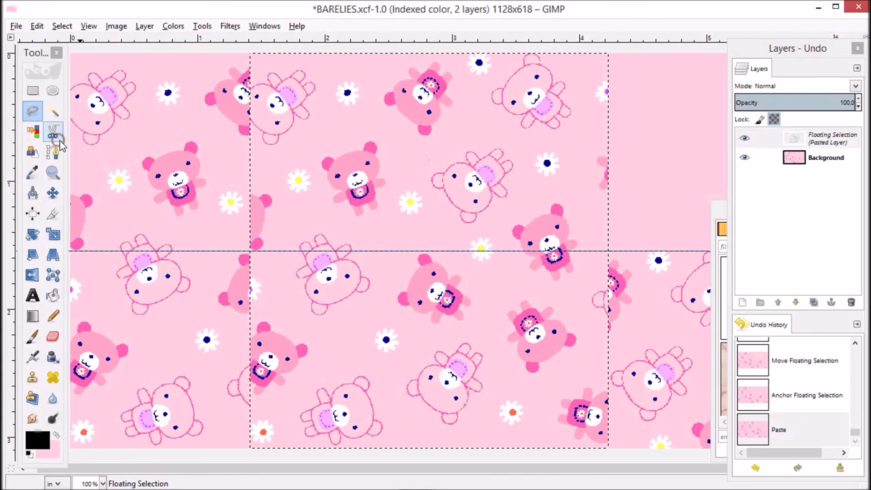
{"action": "left_click", "coordinate": [52, 193]}
{"action": "left_click", "coordinate": [276, 396]}
{"action": "left_click_drag", "start_coordinate": [276, 397], "coordinate": [459, 198]}
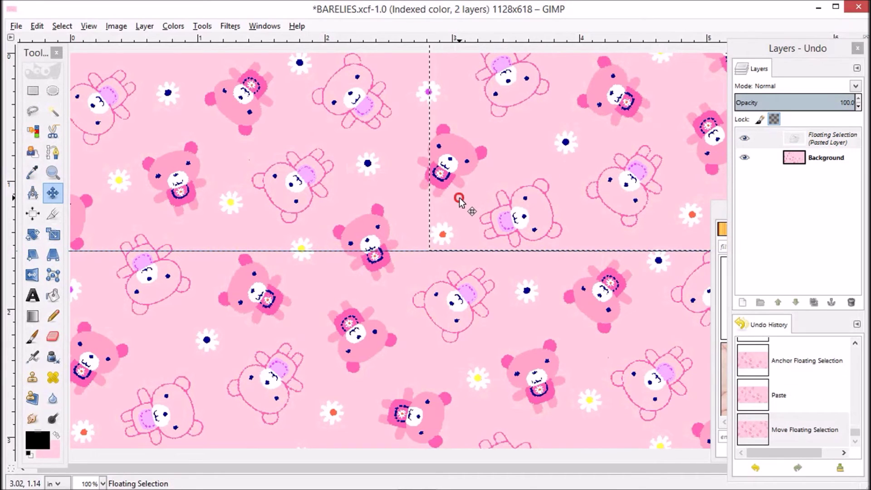
{"action": "left_click", "coordinate": [32, 114]}
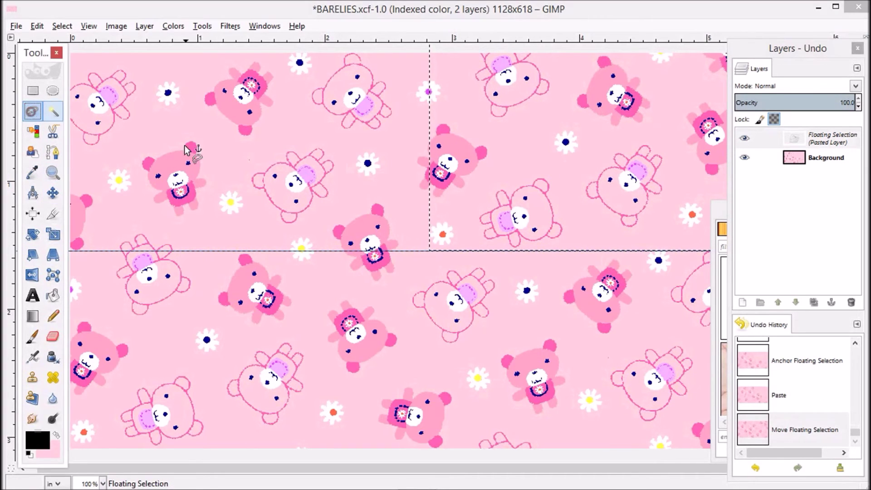
{"action": "left_click", "coordinate": [197, 148]}
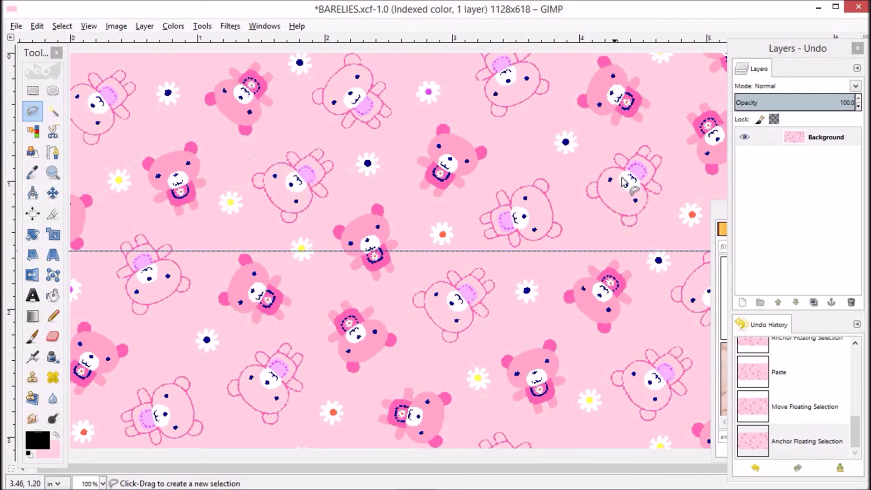
Remove all guides from the half-drop pattern image
{"action": "scroll", "coordinate": [529, 200], "scroll_direction": "down", "scroll_amount": 1}
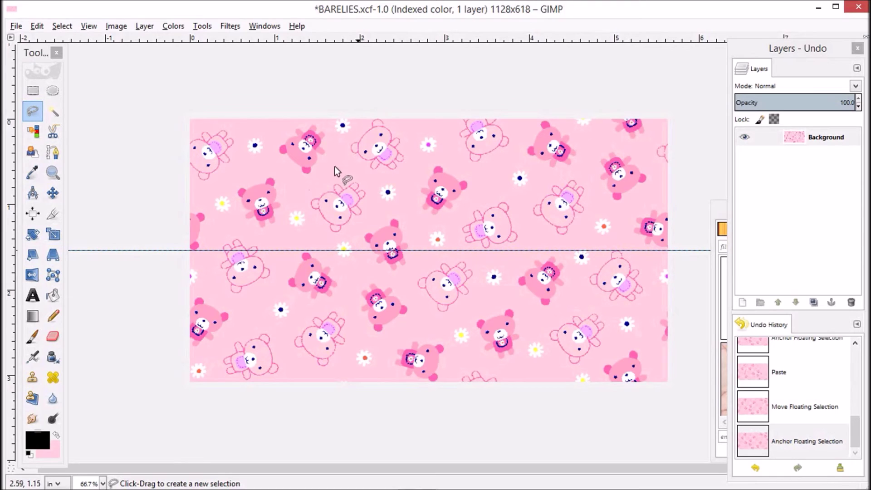
{"action": "left_click", "coordinate": [117, 26]}
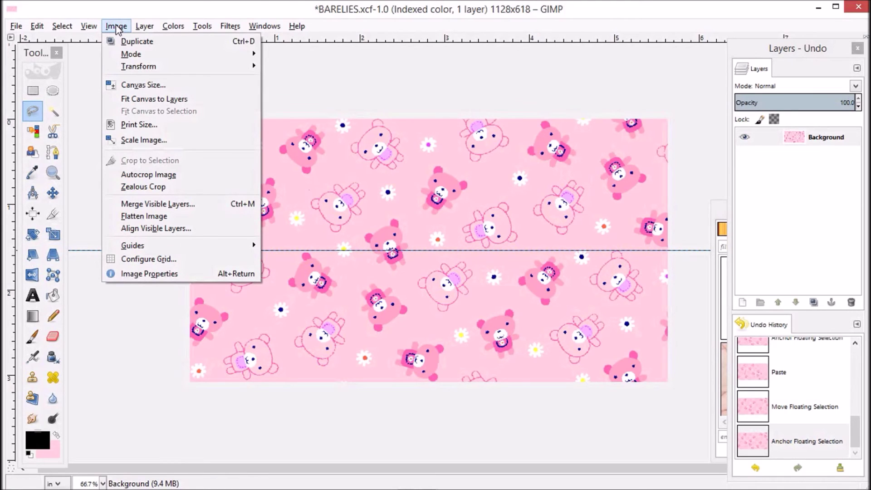
{"action": "mouse_move", "coordinate": [157, 247]}
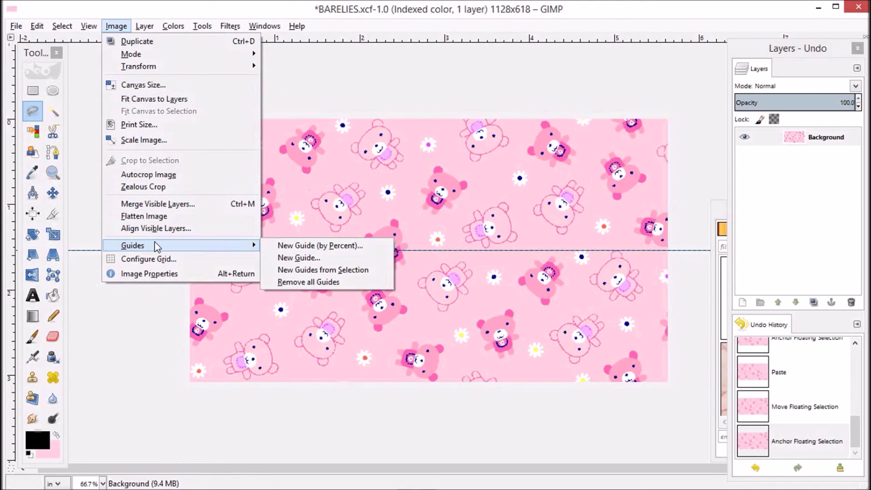
{"action": "left_click", "coordinate": [318, 282]}
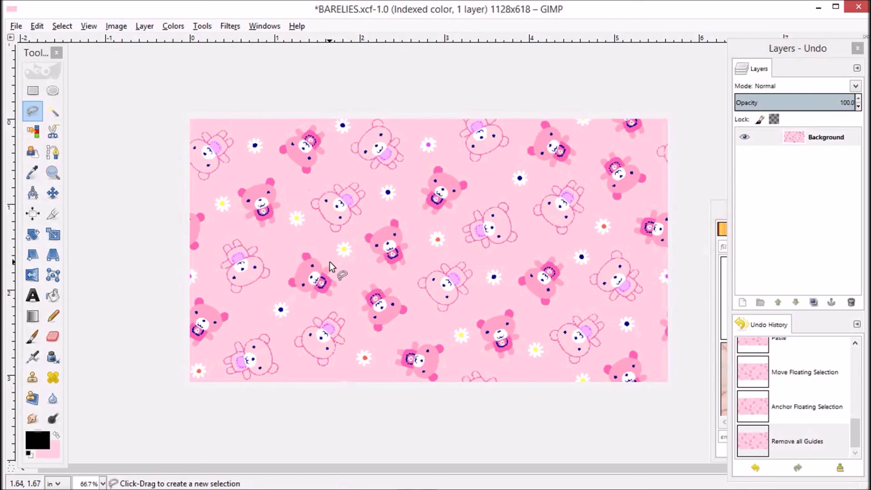
Save the image under the new file name BARELIES REPEAT UNIT.xcf in the PRACTICE IMAGES folder
{"action": "left_click", "coordinate": [15, 26]}
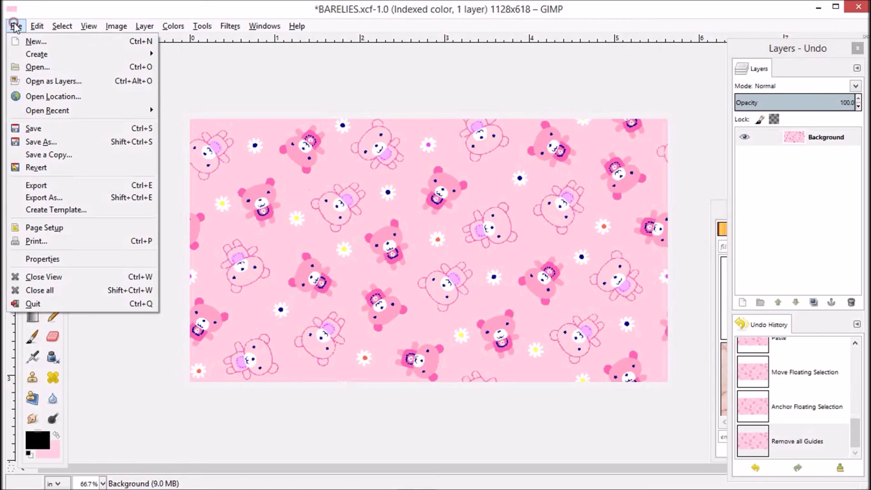
{"action": "left_click", "coordinate": [48, 142]}
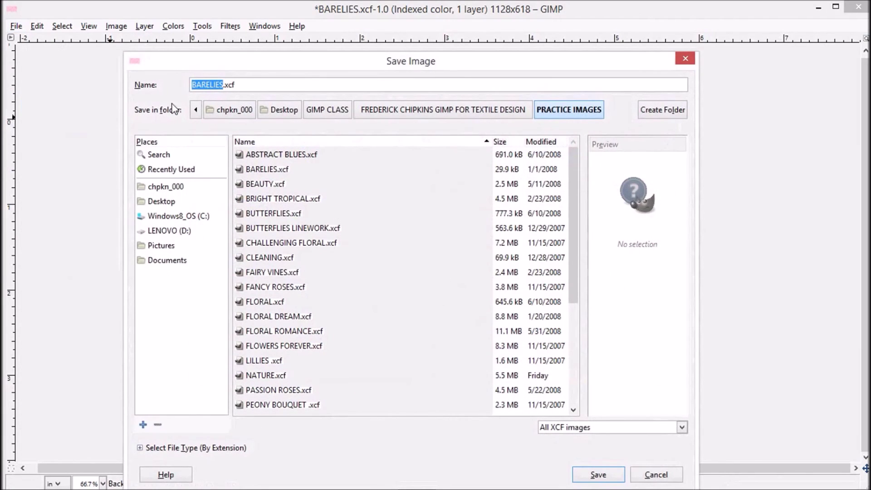
{"action": "left_click", "coordinate": [223, 85]}
{"action": "left_click", "coordinate": [221, 85]}
{"action": "type", "text": "REPEAT"}
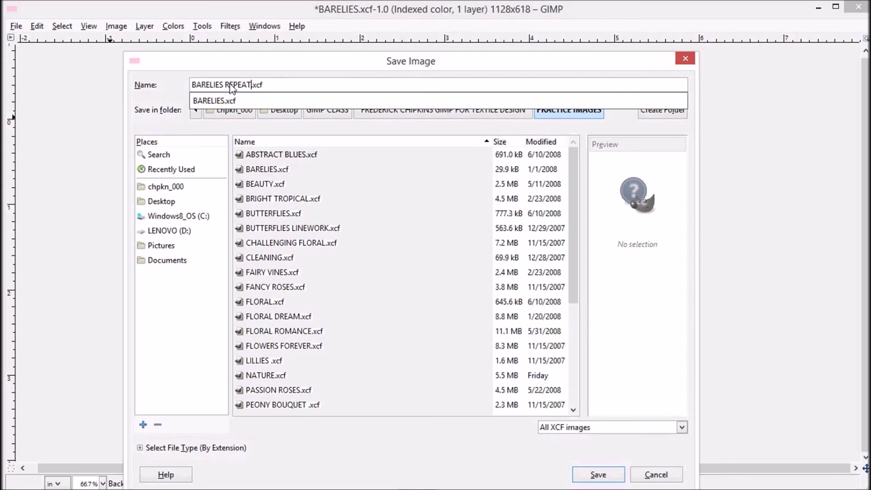
{"action": "type", "text": " UNIT"}
{"action": "left_click", "coordinate": [598, 475]}
{"action": "left_click", "coordinate": [598, 474]}
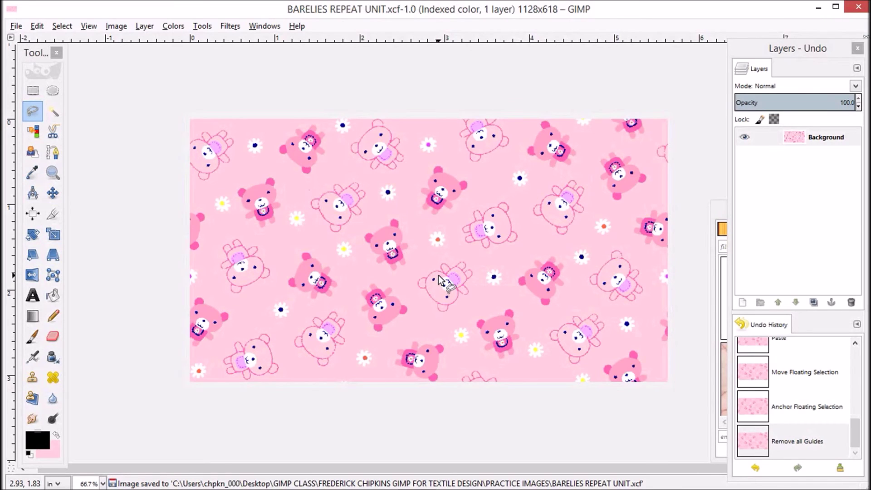
{"action": "key", "text": "ctrl+s"}
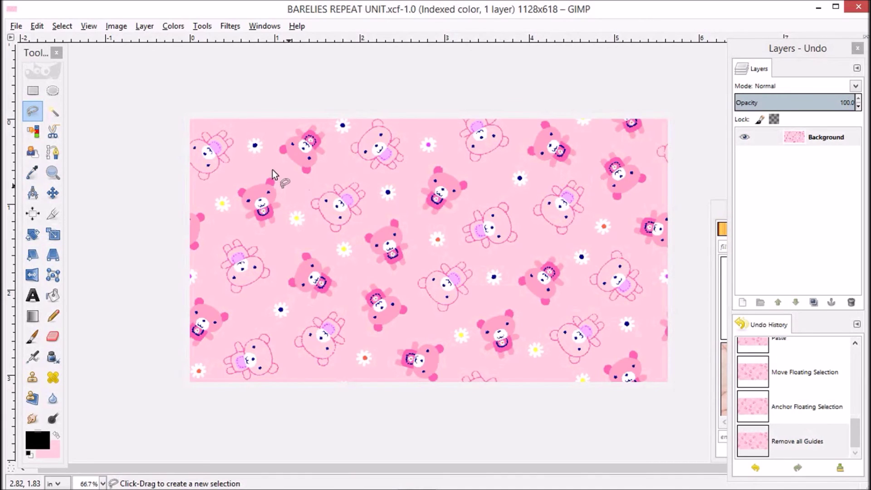
Select the entire repeat unit and copy it to the clipboard
{"action": "left_click", "coordinate": [63, 26]}
{"action": "left_click", "coordinate": [71, 41]}
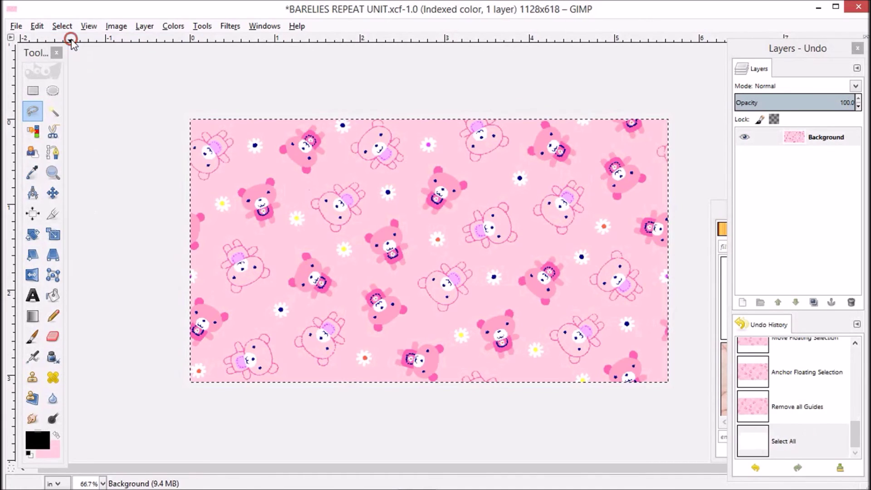
{"action": "left_click", "coordinate": [38, 26]}
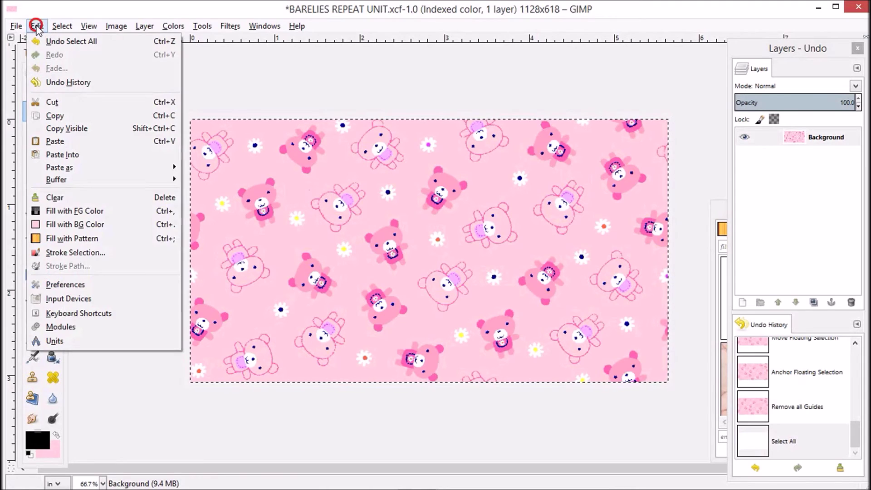
{"action": "left_click", "coordinate": [62, 116]}
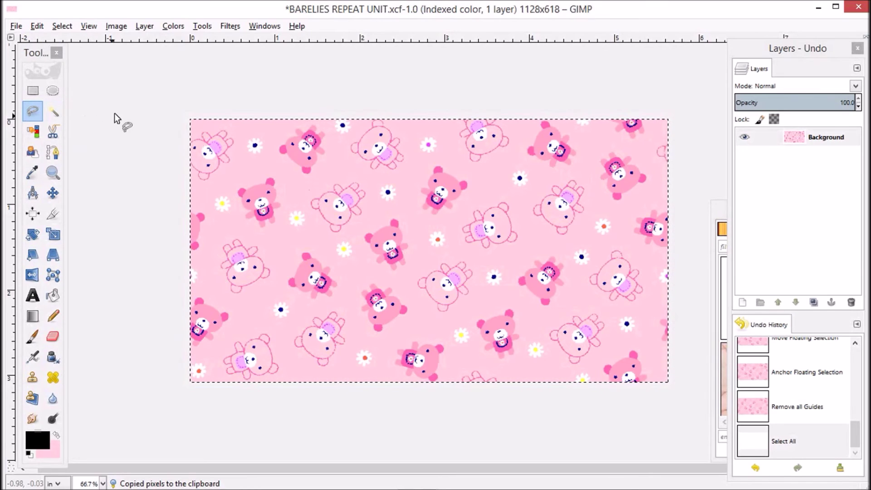
Paste the copied repeat unit as a new pattern with the pattern name BARELIES
{"action": "left_click", "coordinate": [37, 26]}
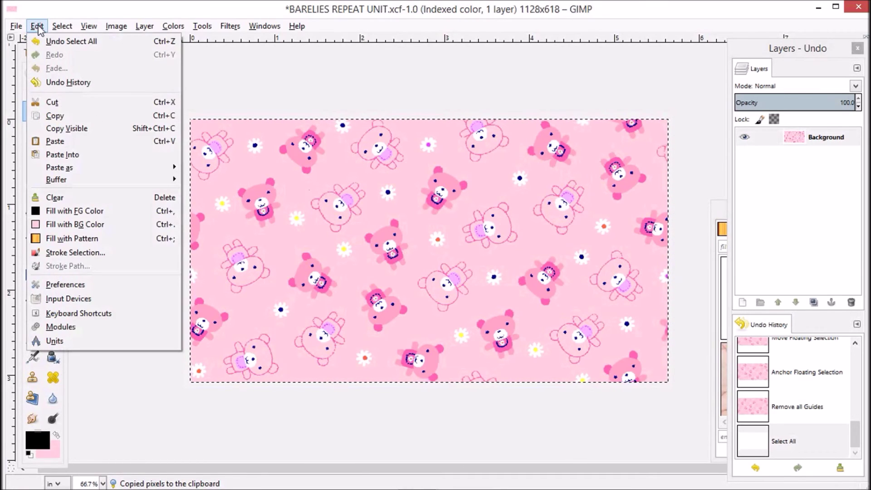
{"action": "mouse_move", "coordinate": [102, 165]}
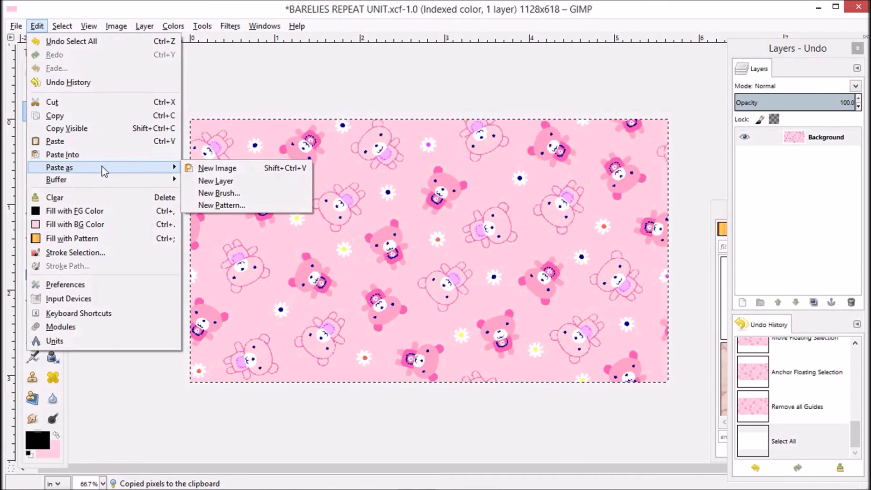
{"action": "left_click", "coordinate": [232, 204]}
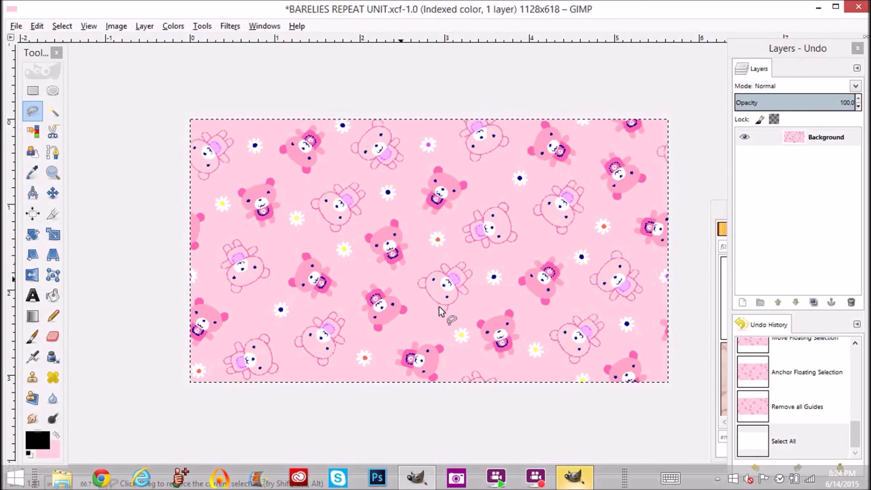
{"action": "left_click", "coordinate": [574, 474]}
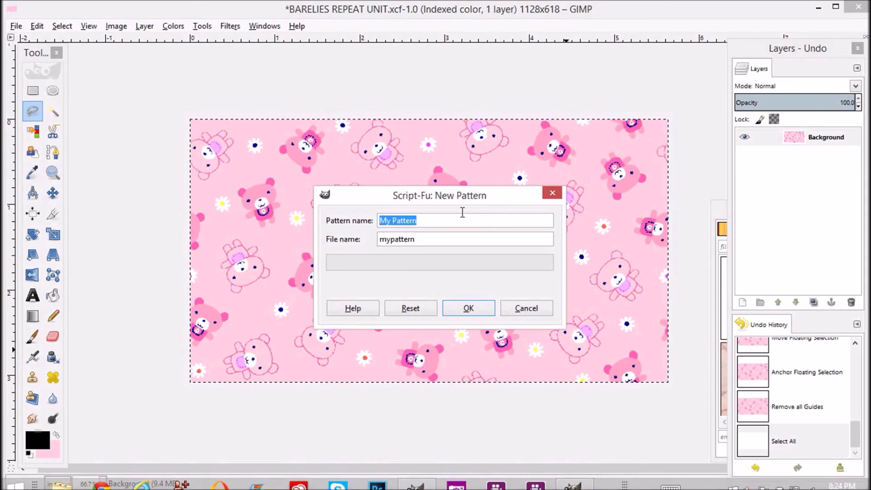
{"action": "left_click_drag", "start_coordinate": [459, 196], "coordinate": [412, 218]}
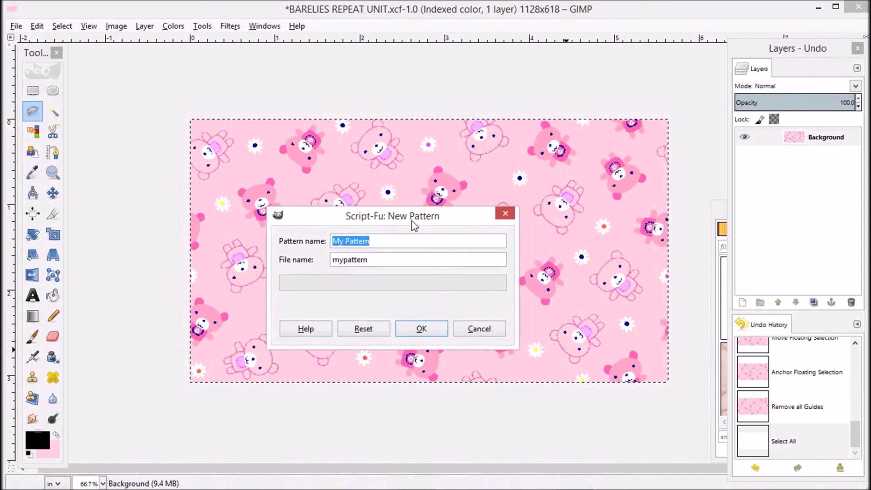
{"action": "left_click", "coordinate": [380, 244]}
{"action": "left_click_drag", "start_coordinate": [380, 243], "coordinate": [323, 241]}
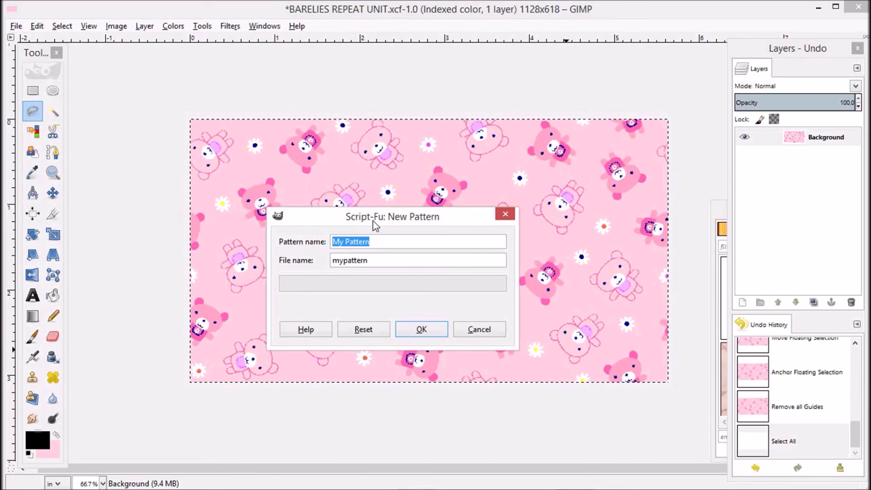
{"action": "type", "text": "BA"}
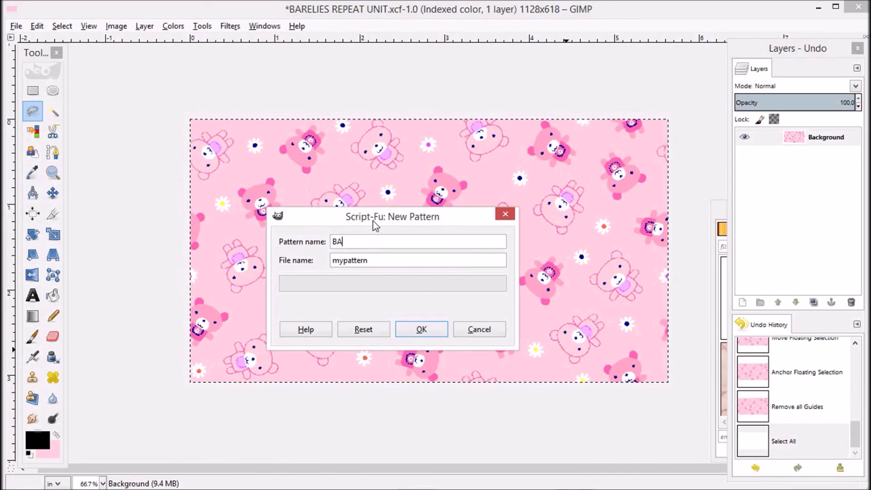
{"action": "type", "text": "RELIE"}
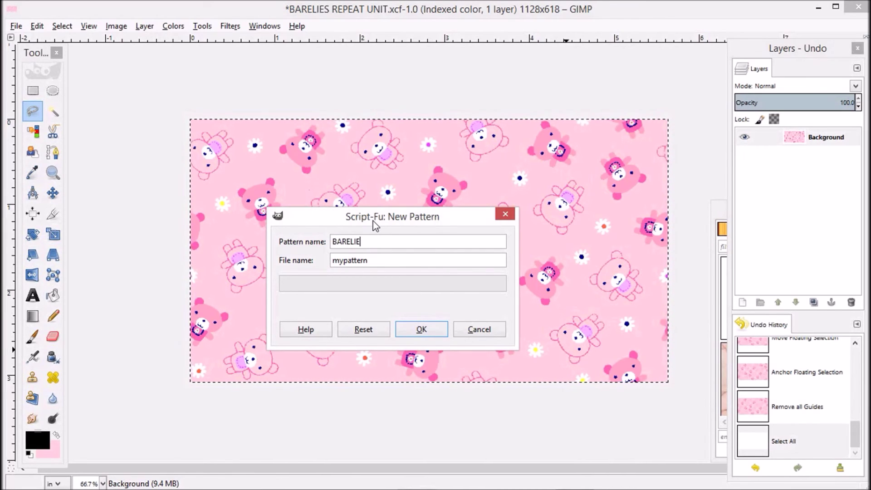
{"action": "type", "text": "S"}
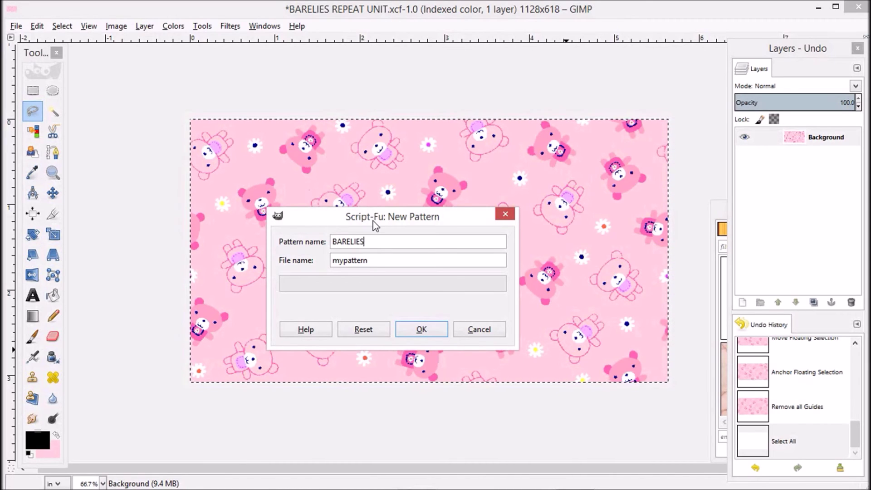
{"action": "left_click", "coordinate": [426, 330]}
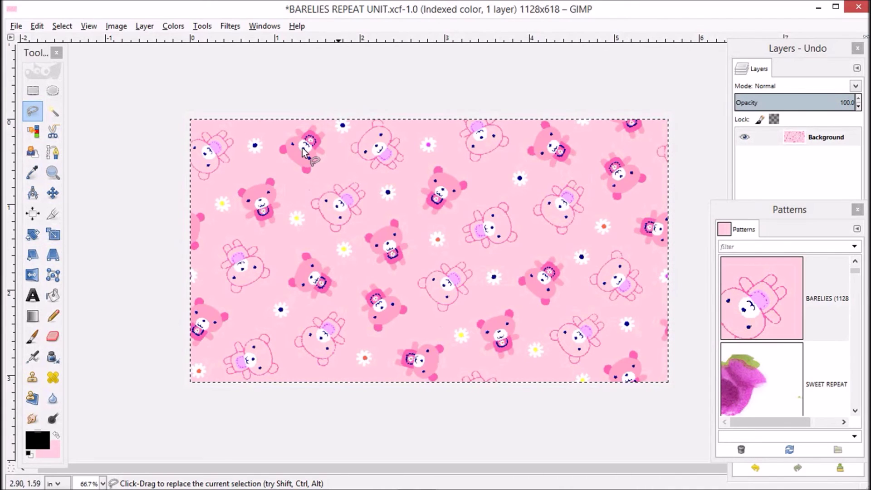
Resize the canvas height to 200 percent, keeping the width at 100 percent
{"action": "left_click", "coordinate": [116, 25]}
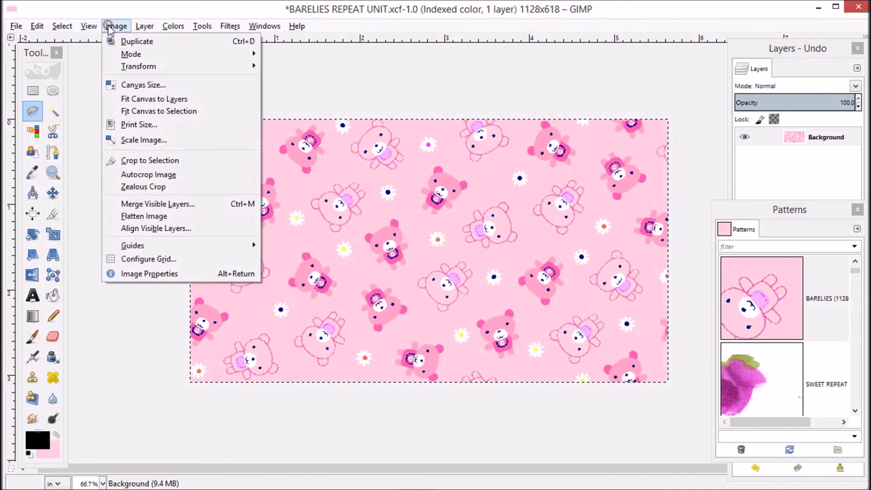
{"action": "left_click", "coordinate": [149, 84]}
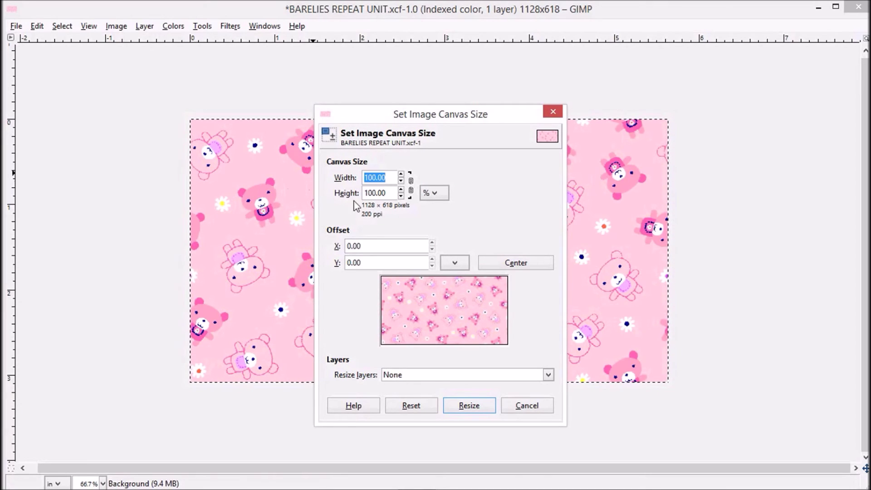
{"action": "left_click", "coordinate": [385, 192]}
{"action": "left_click_drag", "start_coordinate": [385, 193], "coordinate": [364, 192]}
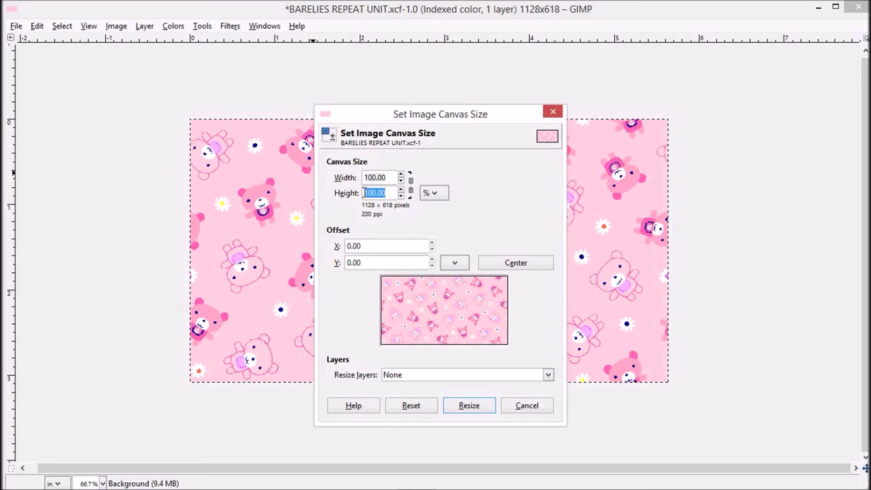
{"action": "type", "text": "200"}
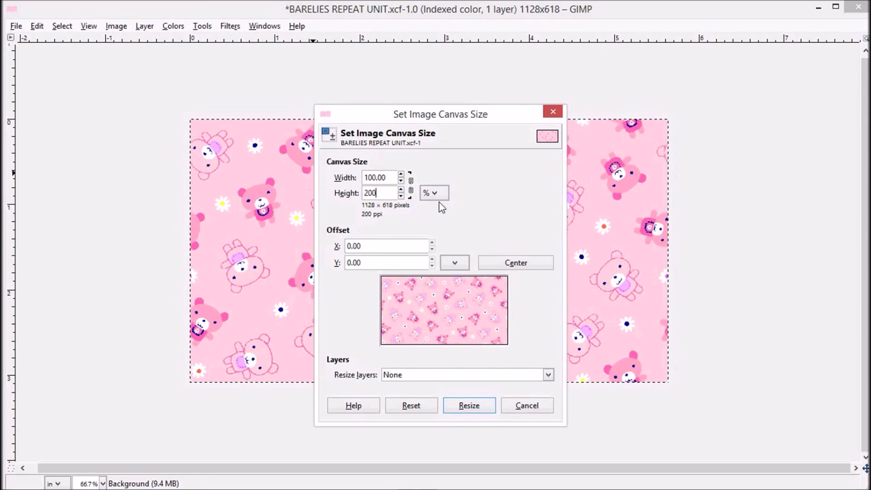
{"action": "left_click", "coordinate": [472, 404]}
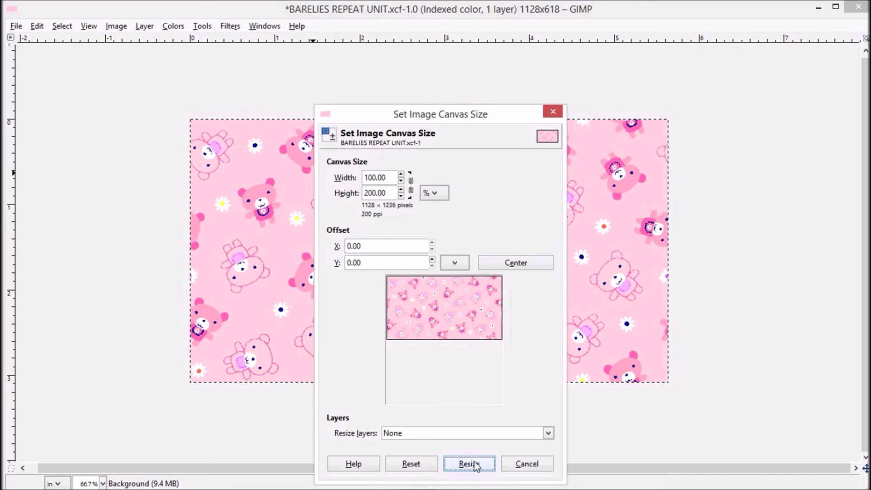
{"action": "left_click", "coordinate": [470, 464]}
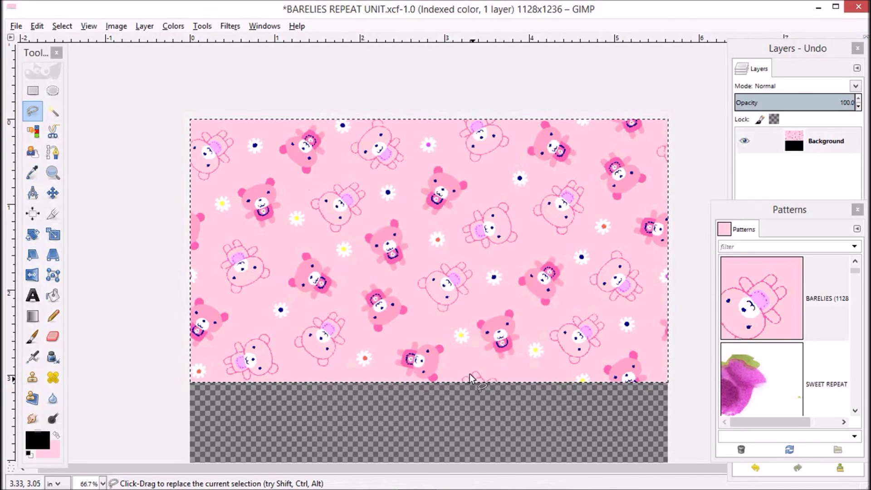
Choose the BARELIES pattern as the active fill pattern
{"action": "key", "text": "minus"}
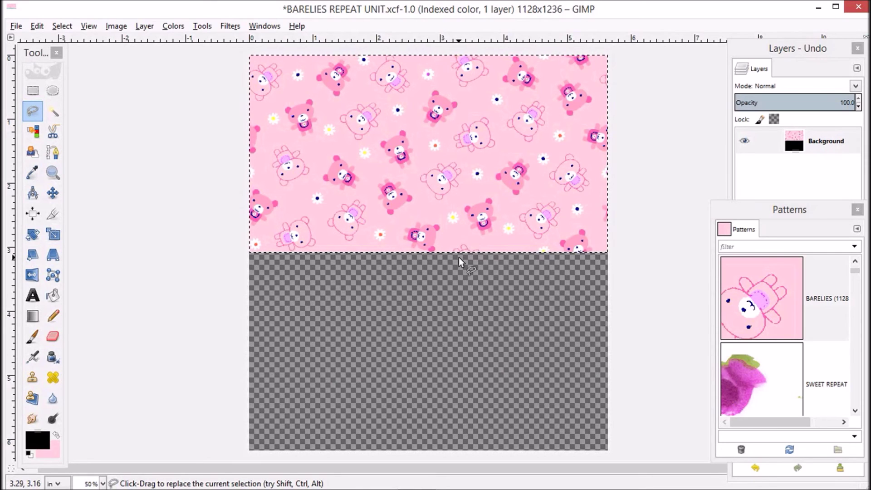
{"action": "left_click_drag", "start_coordinate": [807, 210], "coordinate": [773, 194]}
{"action": "left_click", "coordinate": [755, 288]}
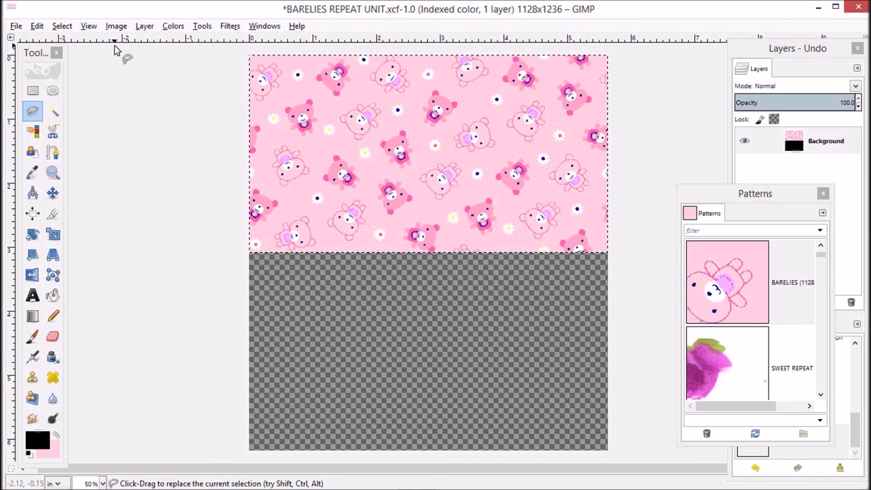
Flatten the enlarged image with nothing selected, and fill the whole canvas with the BARELIES pattern
{"action": "left_click", "coordinate": [62, 26]}
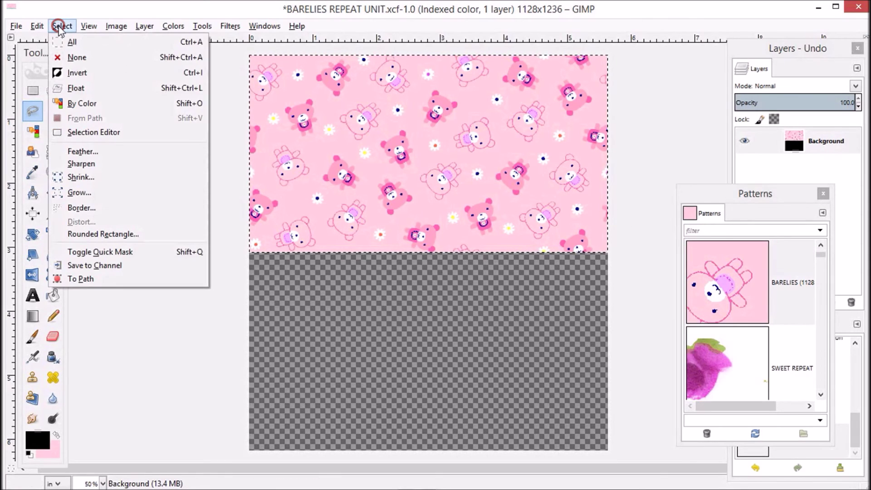
{"action": "left_click", "coordinate": [82, 58]}
{"action": "left_click", "coordinate": [116, 26]}
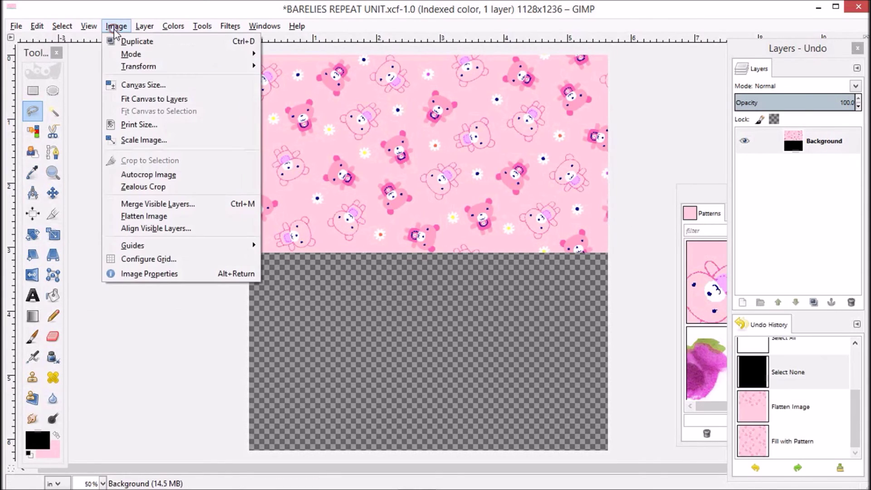
{"action": "left_click", "coordinate": [154, 217]}
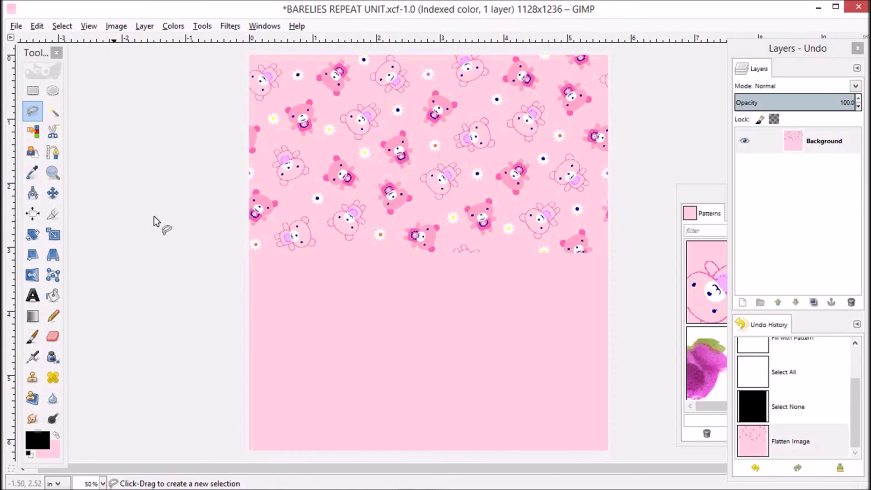
{"action": "left_click", "coordinate": [38, 27]}
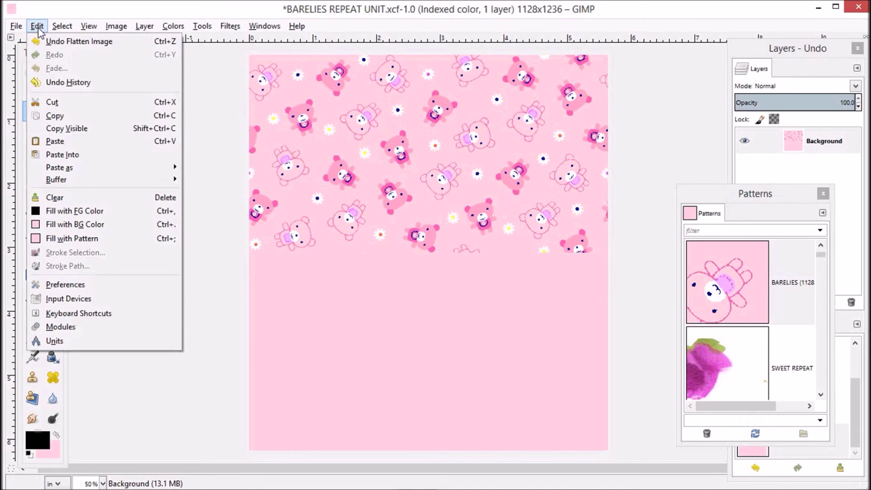
{"action": "left_click", "coordinate": [91, 238]}
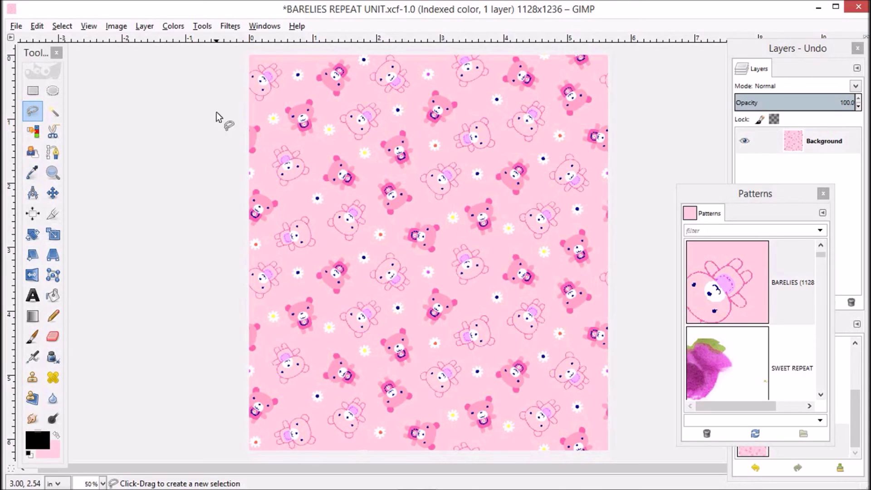
Save the pattern-filled image in the PRACTICE IMAGES folder as BARELIES REPEATED OUT.xcf
{"action": "left_click", "coordinate": [16, 26]}
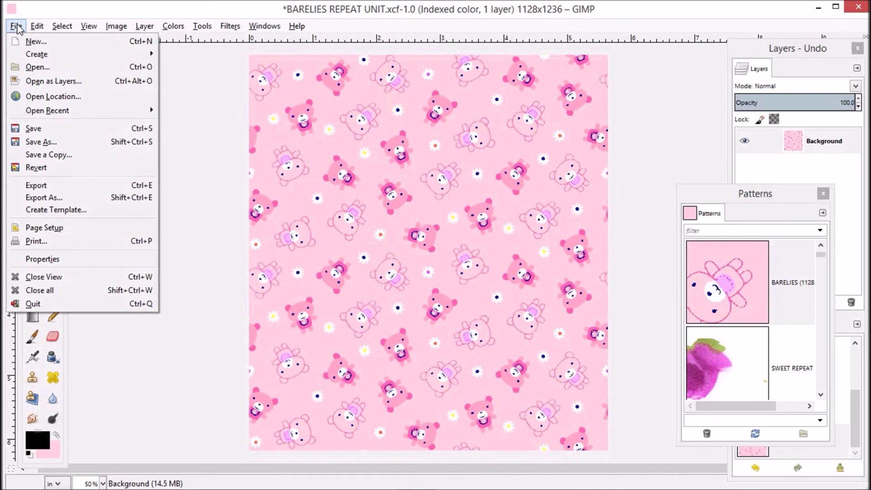
{"action": "left_click", "coordinate": [61, 145]}
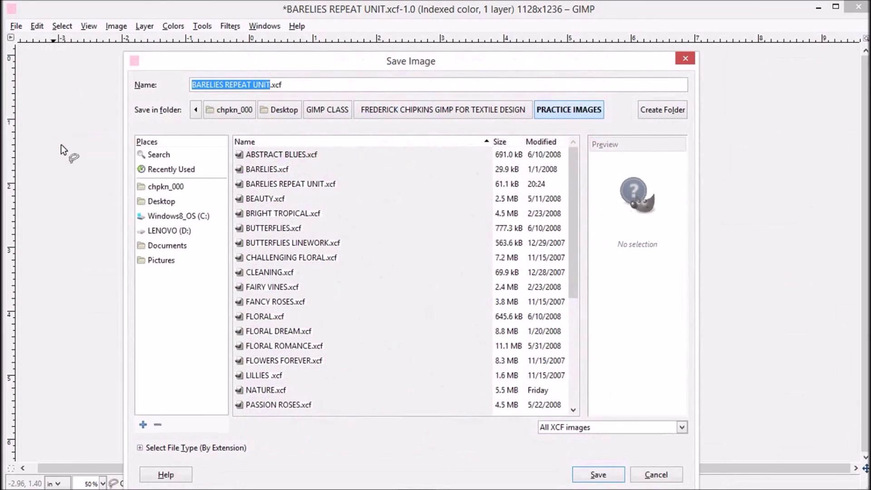
{"action": "left_click", "coordinate": [253, 85]}
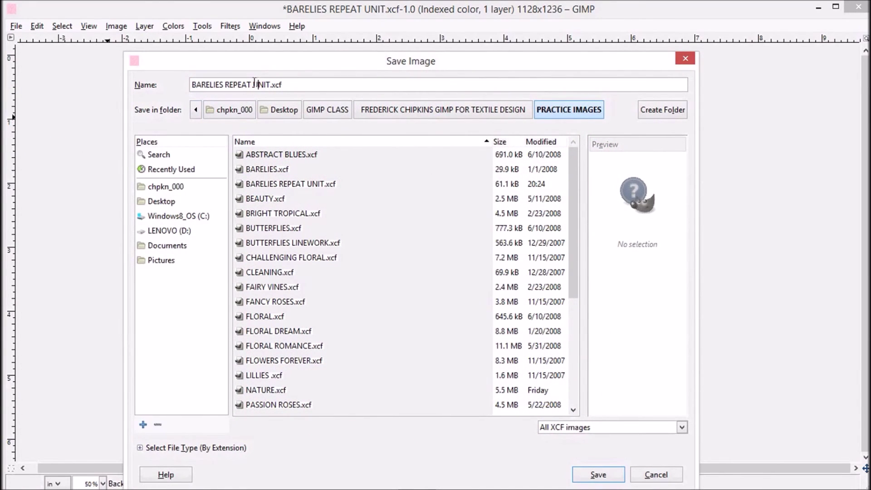
{"action": "left_click_drag", "start_coordinate": [254, 83], "coordinate": [268, 81]}
{"action": "left_click_drag", "start_coordinate": [269, 82], "coordinate": [265, 80]}
{"action": "key", "text": "BackSpace"}
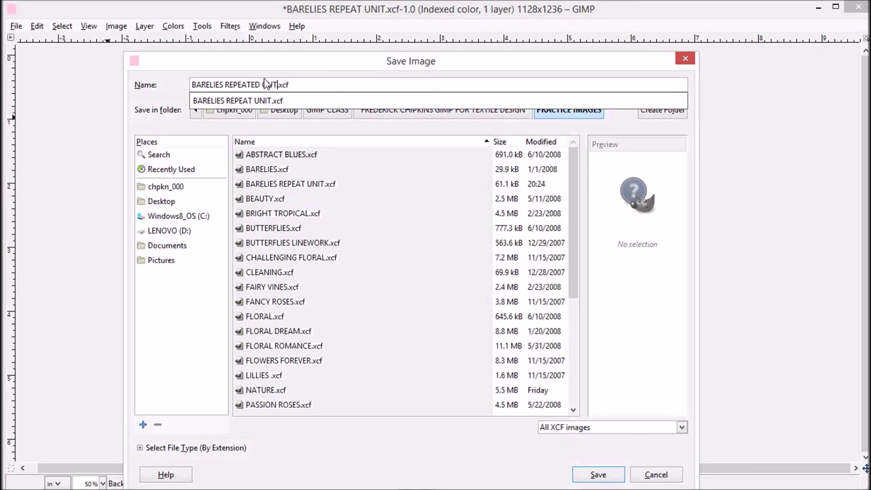
{"action": "left_click", "coordinate": [307, 75]}
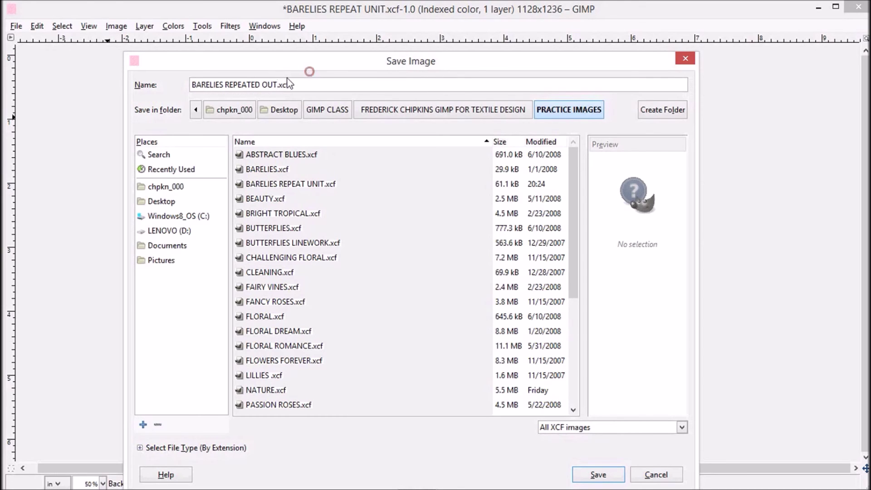
{"action": "left_click", "coordinate": [598, 475]}
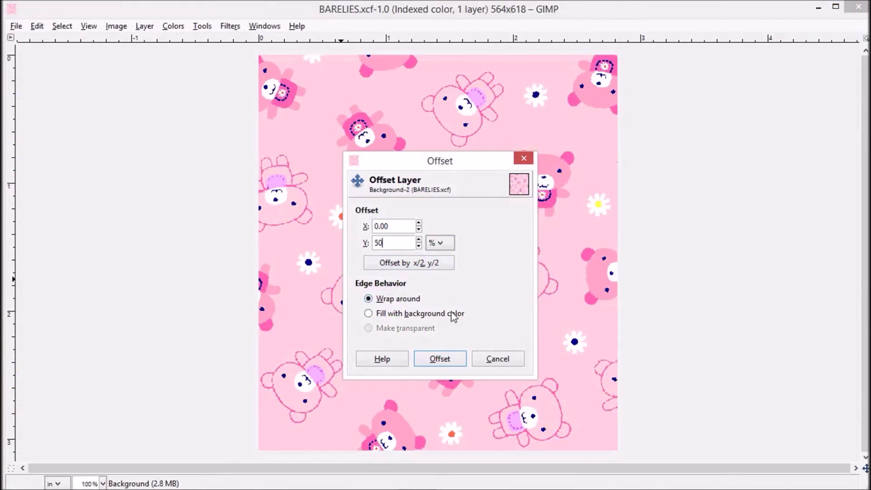
Offset the BARELIES layer and the SWEET REPEAT layer by 50 percent in Y with wrap-around edges
{"action": "left_click", "coordinate": [442, 359]}
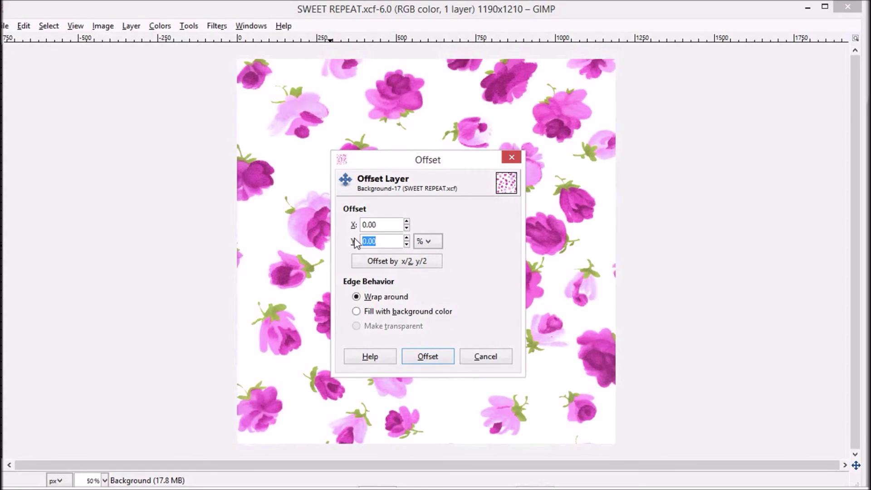
{"action": "type", "text": "50"}
{"action": "left_click", "coordinate": [429, 356]}
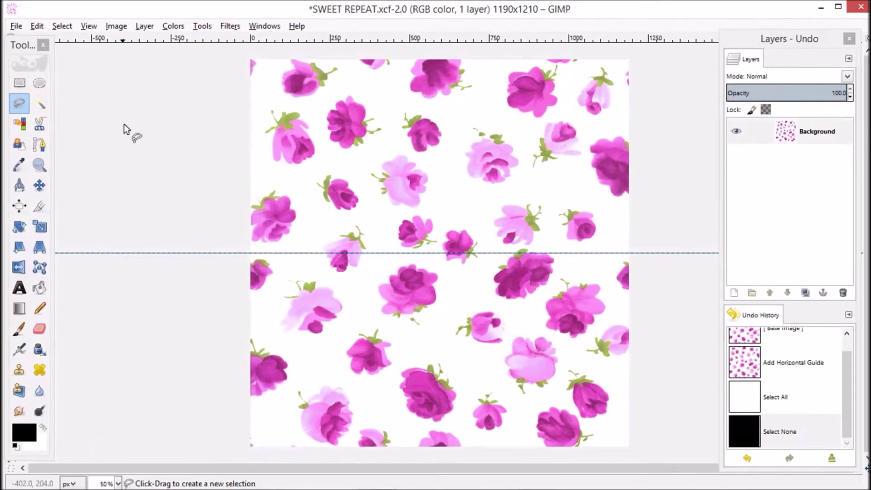
Resize the SWEET REPEAT canvas width to 200 percent with the height at 100 percent, and flatten the image
{"action": "left_click", "coordinate": [116, 25]}
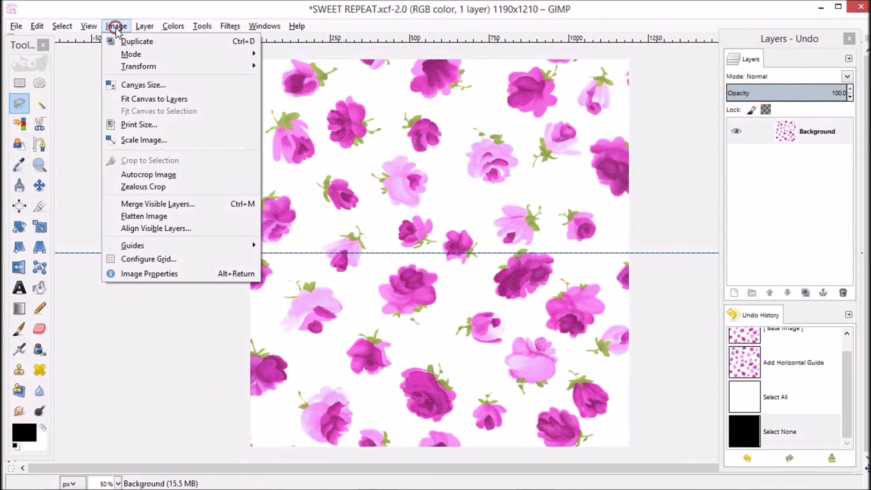
{"action": "left_click", "coordinate": [137, 84]}
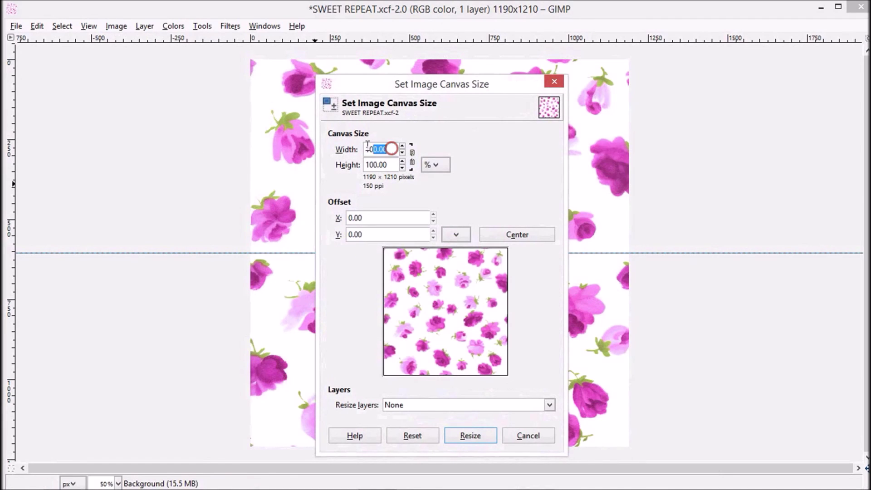
{"action": "type", "text": "200"}
{"action": "left_click", "coordinate": [470, 436]}
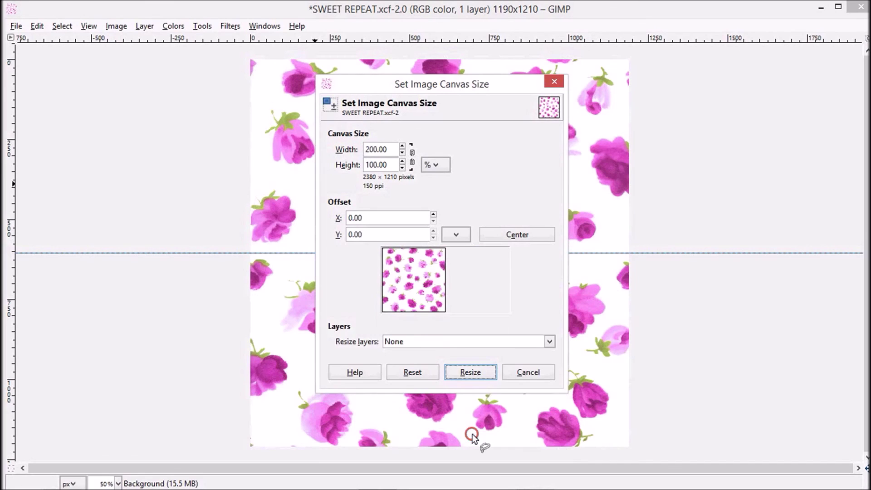
{"action": "left_click", "coordinate": [470, 372]}
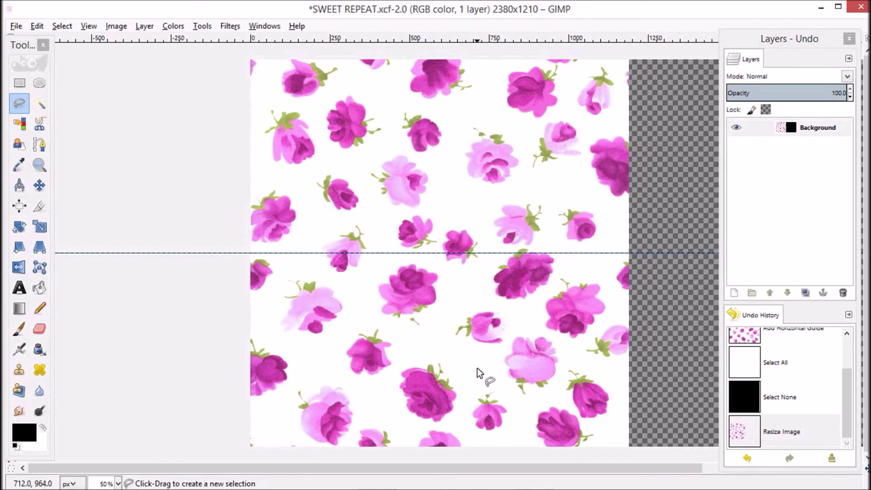
{"action": "left_click", "coordinate": [116, 26]}
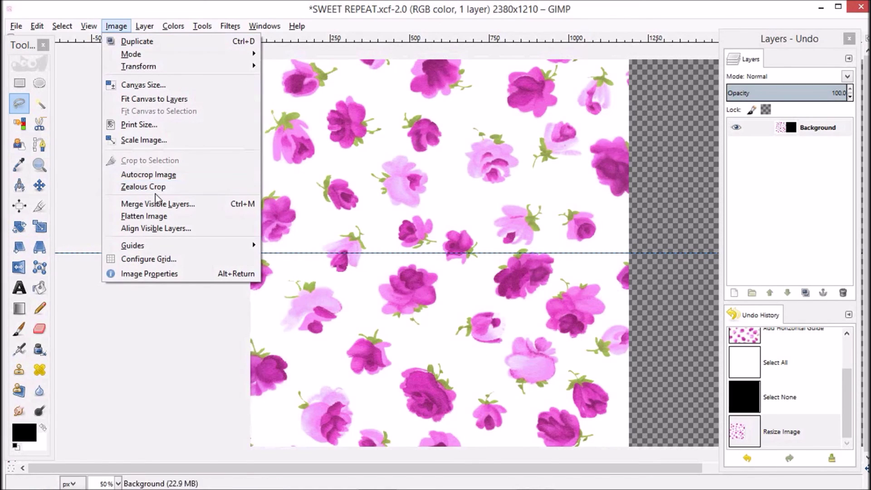
{"action": "left_click", "coordinate": [156, 218]}
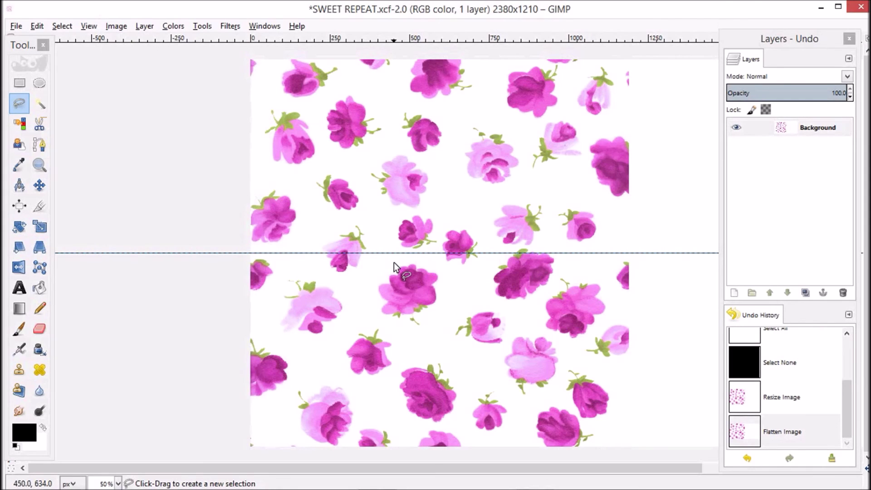
Paste the copied rose design, align its top with the horizontal guide beside the original for a half drop, and anchor it
{"action": "left_click", "coordinate": [40, 185]}
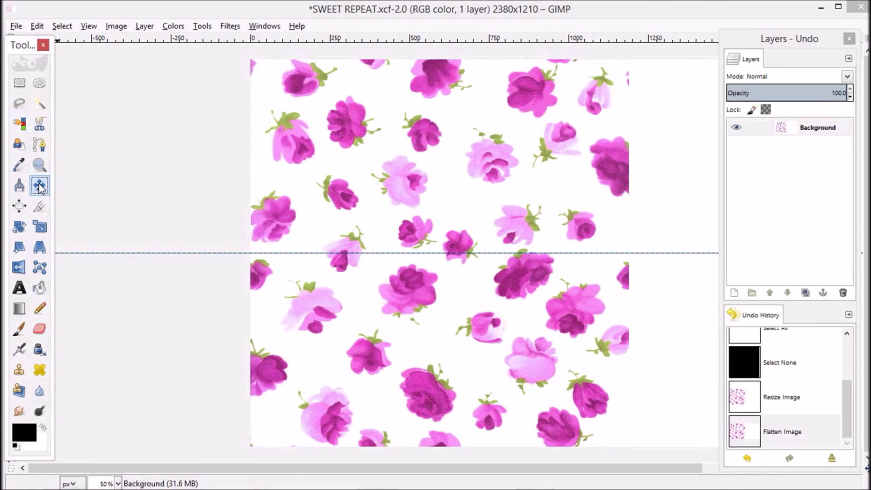
{"action": "left_click", "coordinate": [427, 208]}
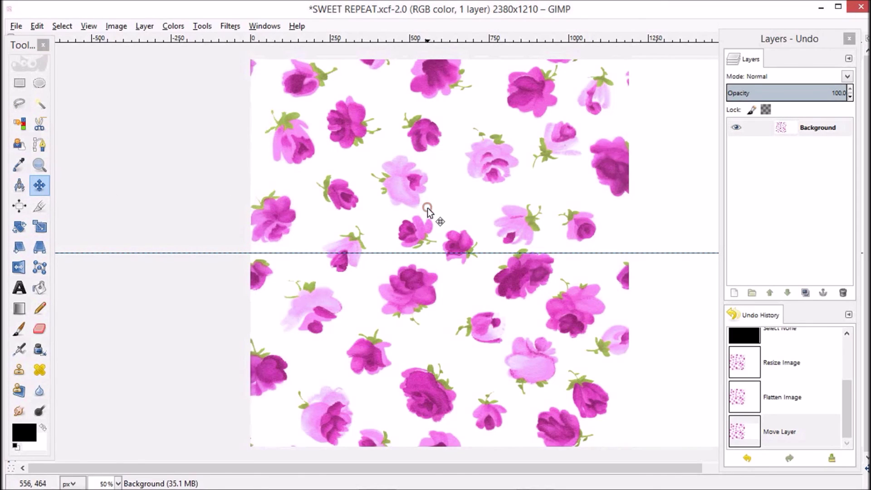
{"action": "left_click_drag", "start_coordinate": [432, 209], "coordinate": [234, 209]}
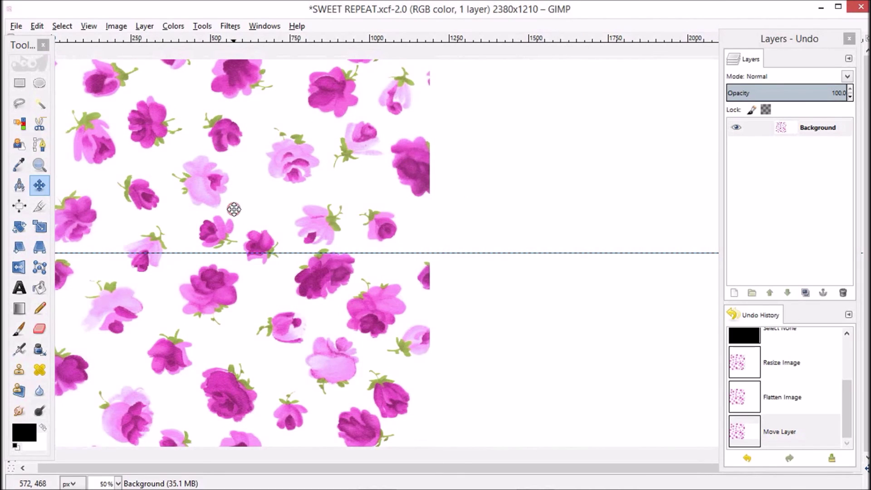
{"action": "key", "text": "minus"}
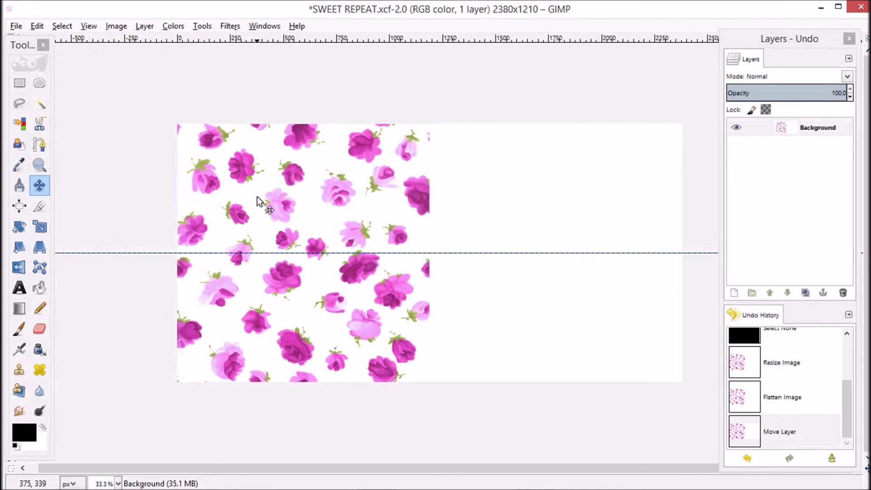
{"action": "left_click", "coordinate": [37, 27]}
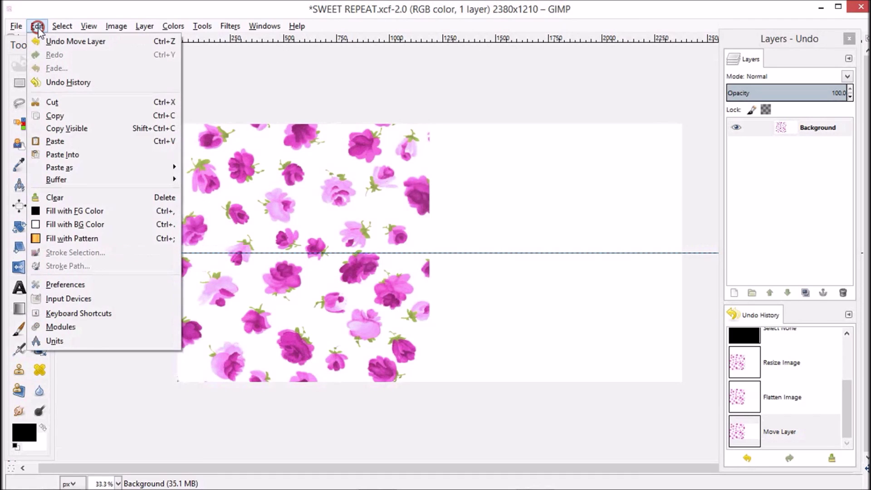
{"action": "left_click", "coordinate": [57, 141]}
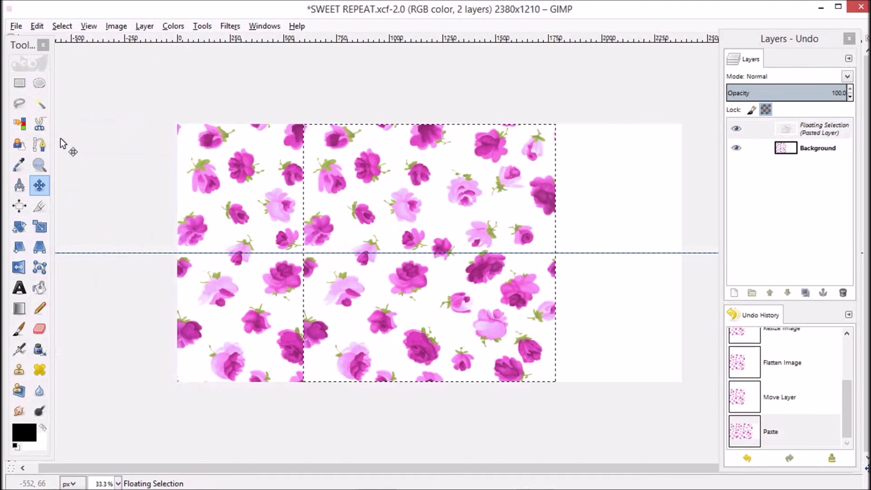
{"action": "left_click", "coordinate": [325, 178]}
{"action": "left_click_drag", "start_coordinate": [325, 178], "coordinate": [450, 305]}
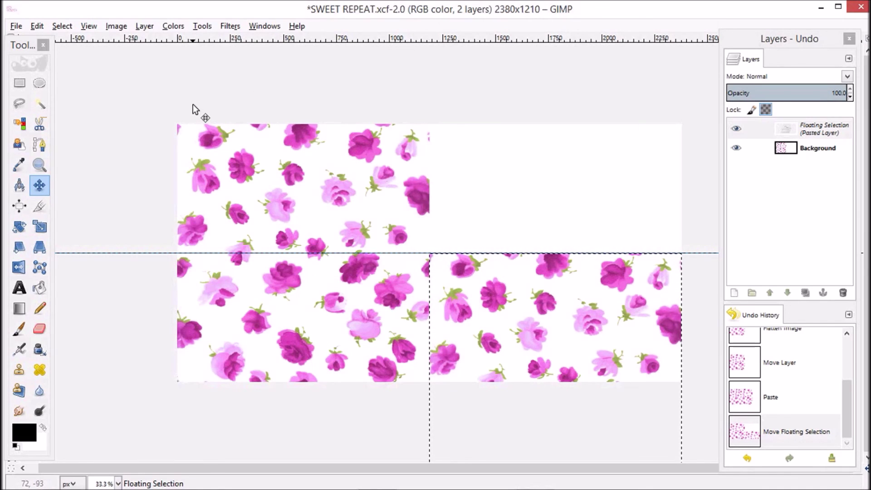
{"action": "left_click", "coordinate": [19, 103]}
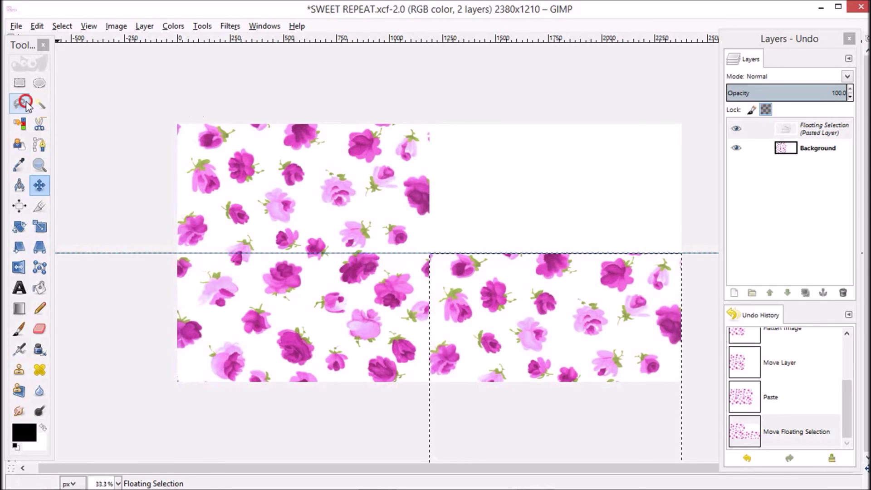
{"action": "left_click", "coordinate": [248, 156]}
Paste another copy of the rose design, fit its bottom edge to the guide above the half-dropped copy, and anchor it
{"action": "left_click", "coordinate": [38, 27]}
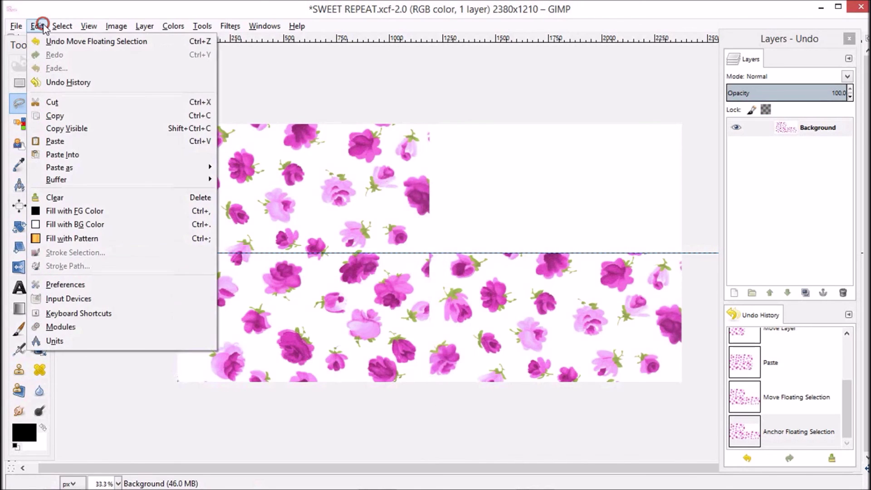
{"action": "left_click", "coordinate": [56, 141]}
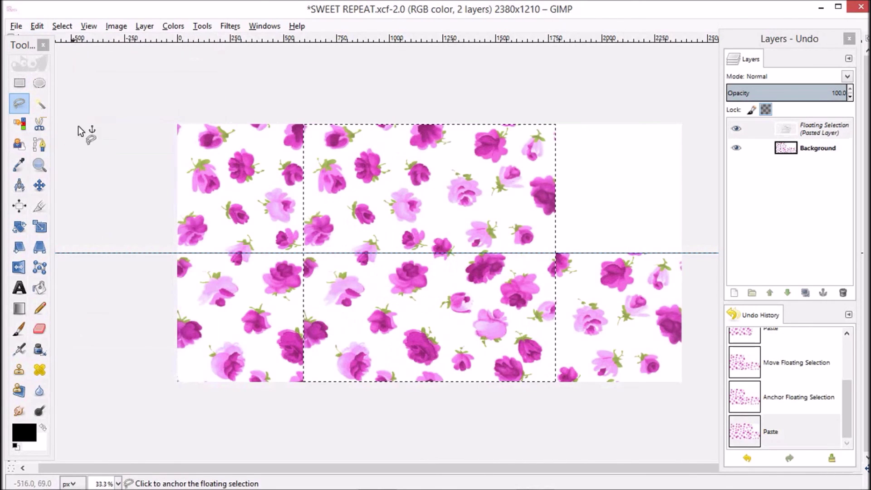
{"action": "left_click", "coordinate": [39, 185]}
{"action": "mouse_move", "coordinate": [318, 289]}
{"action": "left_mouse_down"}
{"action": "mouse_move", "coordinate": [476, 203]}
{"action": "mouse_move", "coordinate": [441, 157]}
{"action": "left_mouse_up"}
{"action": "left_click", "coordinate": [19, 104]}
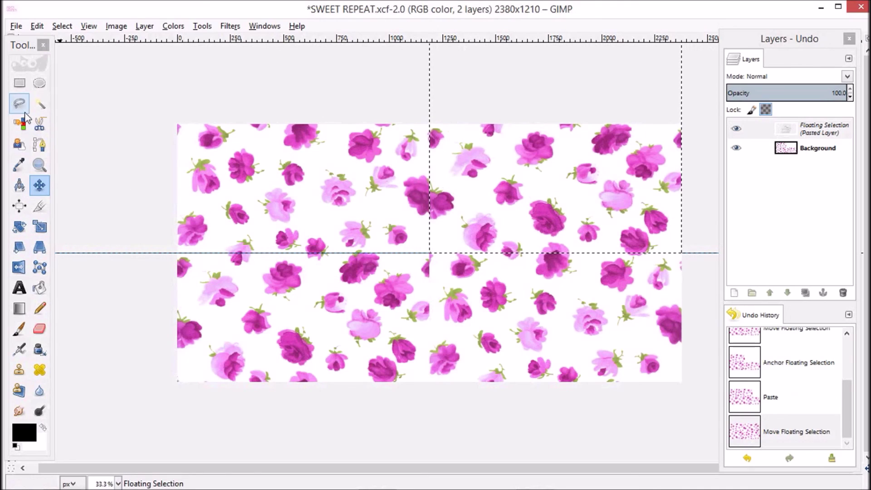
{"action": "left_click", "coordinate": [258, 193]}
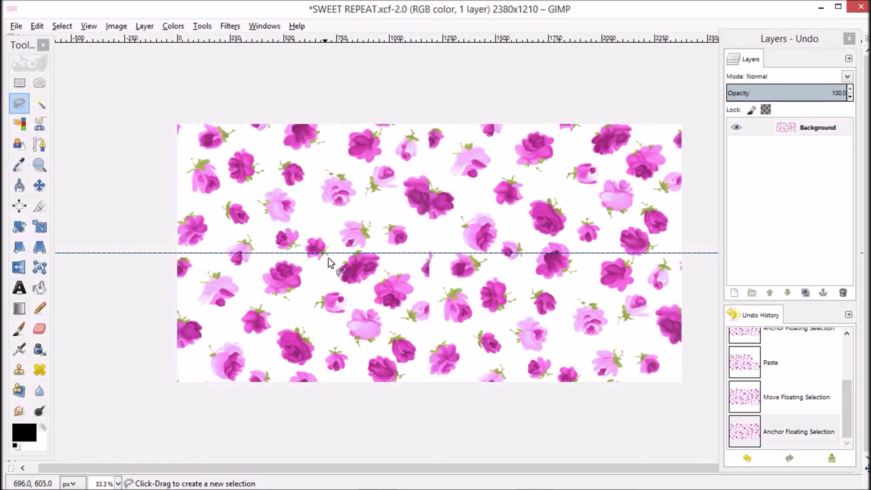
Paste a copy of the rose design level with the original so it covers the blank canvas half side by side, and anchor it
{"action": "left_click", "coordinate": [36, 26]}
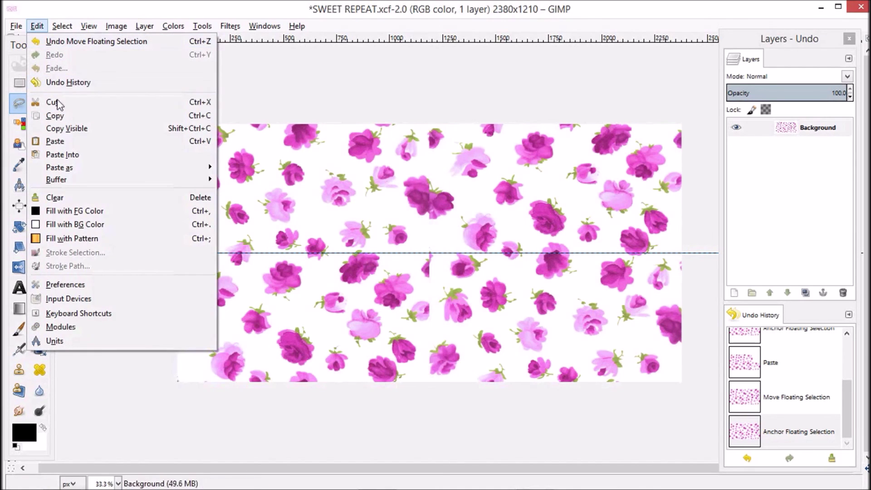
{"action": "left_click", "coordinate": [55, 141]}
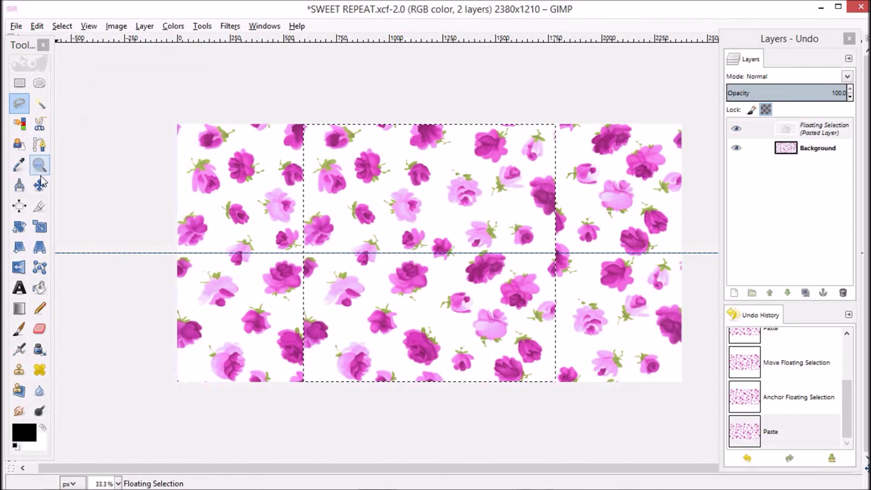
{"action": "left_click", "coordinate": [39, 185]}
{"action": "left_click_drag", "start_coordinate": [280, 195], "coordinate": [449, 200]}
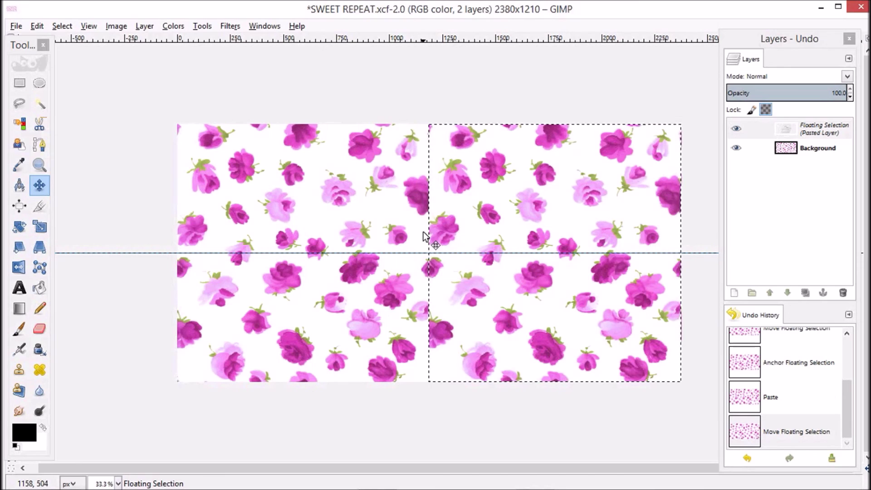
{"action": "left_click", "coordinate": [19, 104]}
{"action": "left_click", "coordinate": [254, 181]}
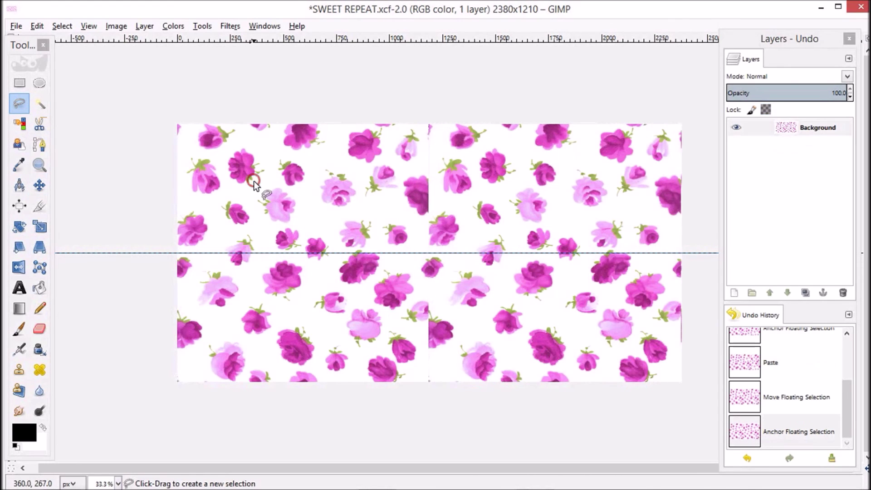